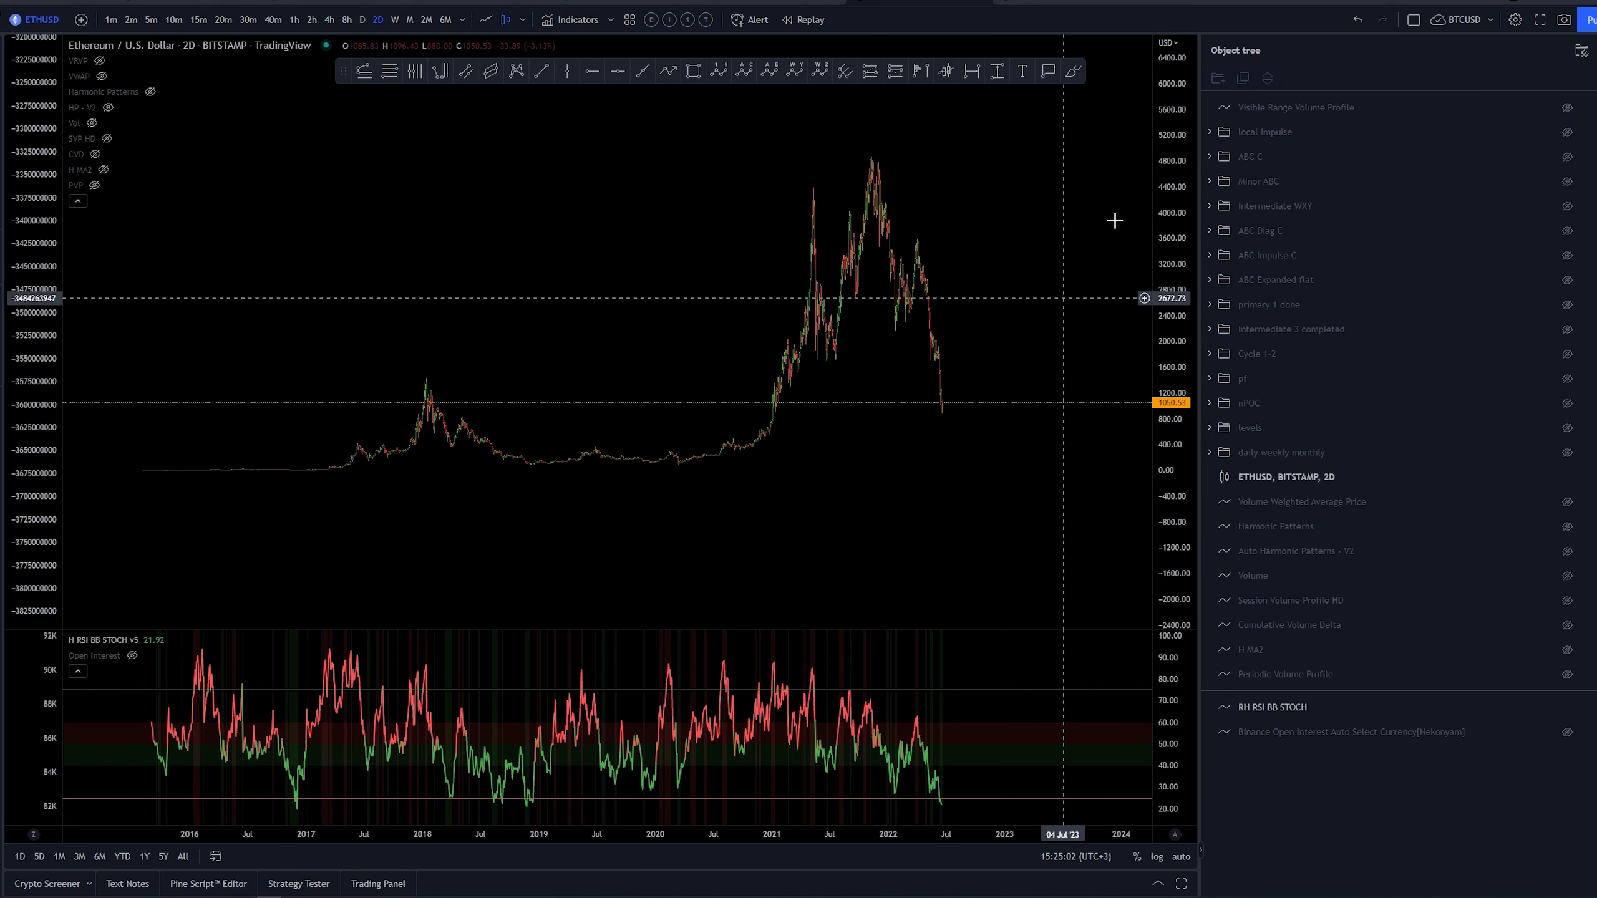
Unhide the Cycle 1-2 folder so its (1)–(5), (A)–(C), I and II labels appear
left_click(1567, 354)
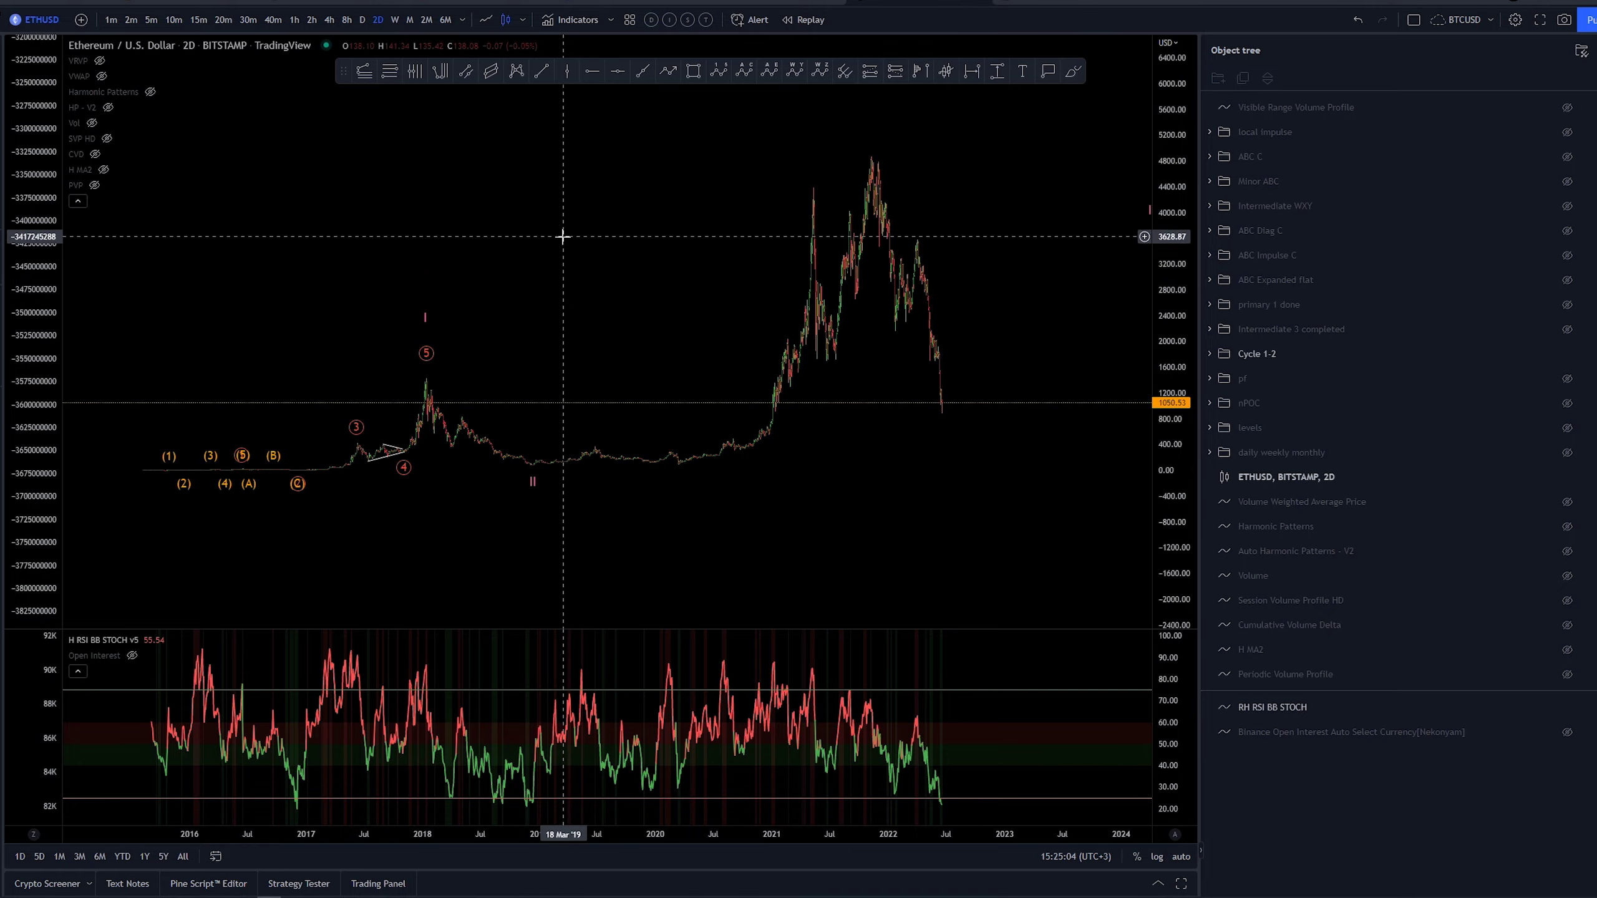
Switch the price scale to logarithmic and reset the chart view
left_click(1157, 857)
scroll(629, 503, "down", 5)
right_click(695, 398)
left_click(721, 413)
Pan the chart and compress the price axis to frame the 2016–2024 history
scroll(878, 462, "down", 10)
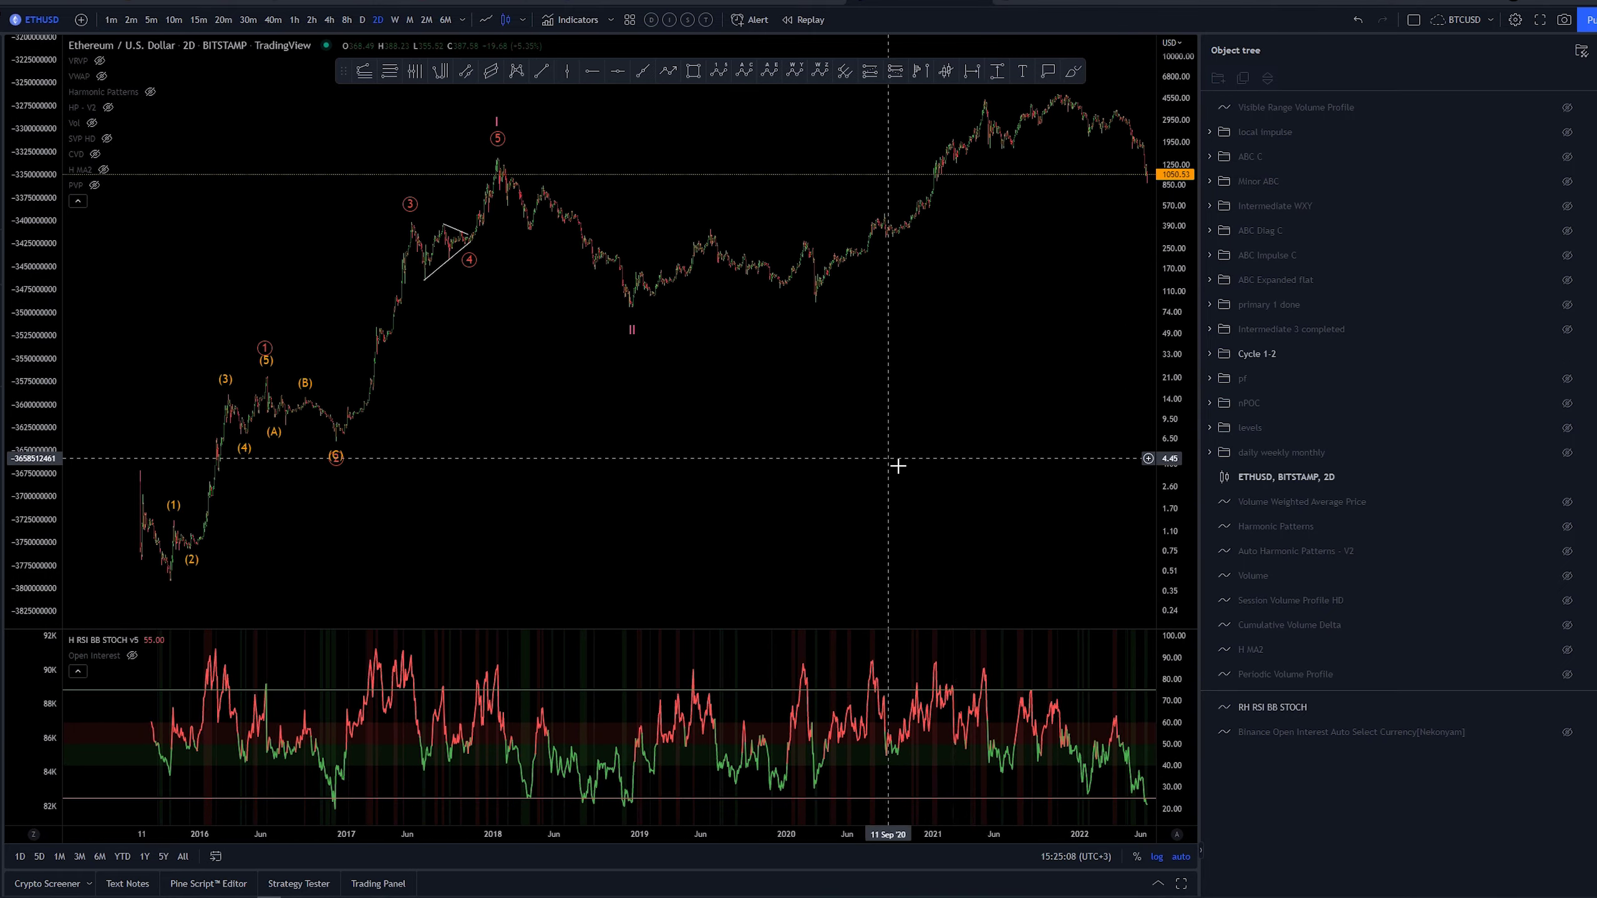
left_click_drag(947, 470, 717, 502)
scroll(877, 481, "down", 2)
left_click_drag(877, 480, 843, 418)
left_click_drag(1185, 108, 1176, 159)
left_click_drag(978, 418, 991, 469)
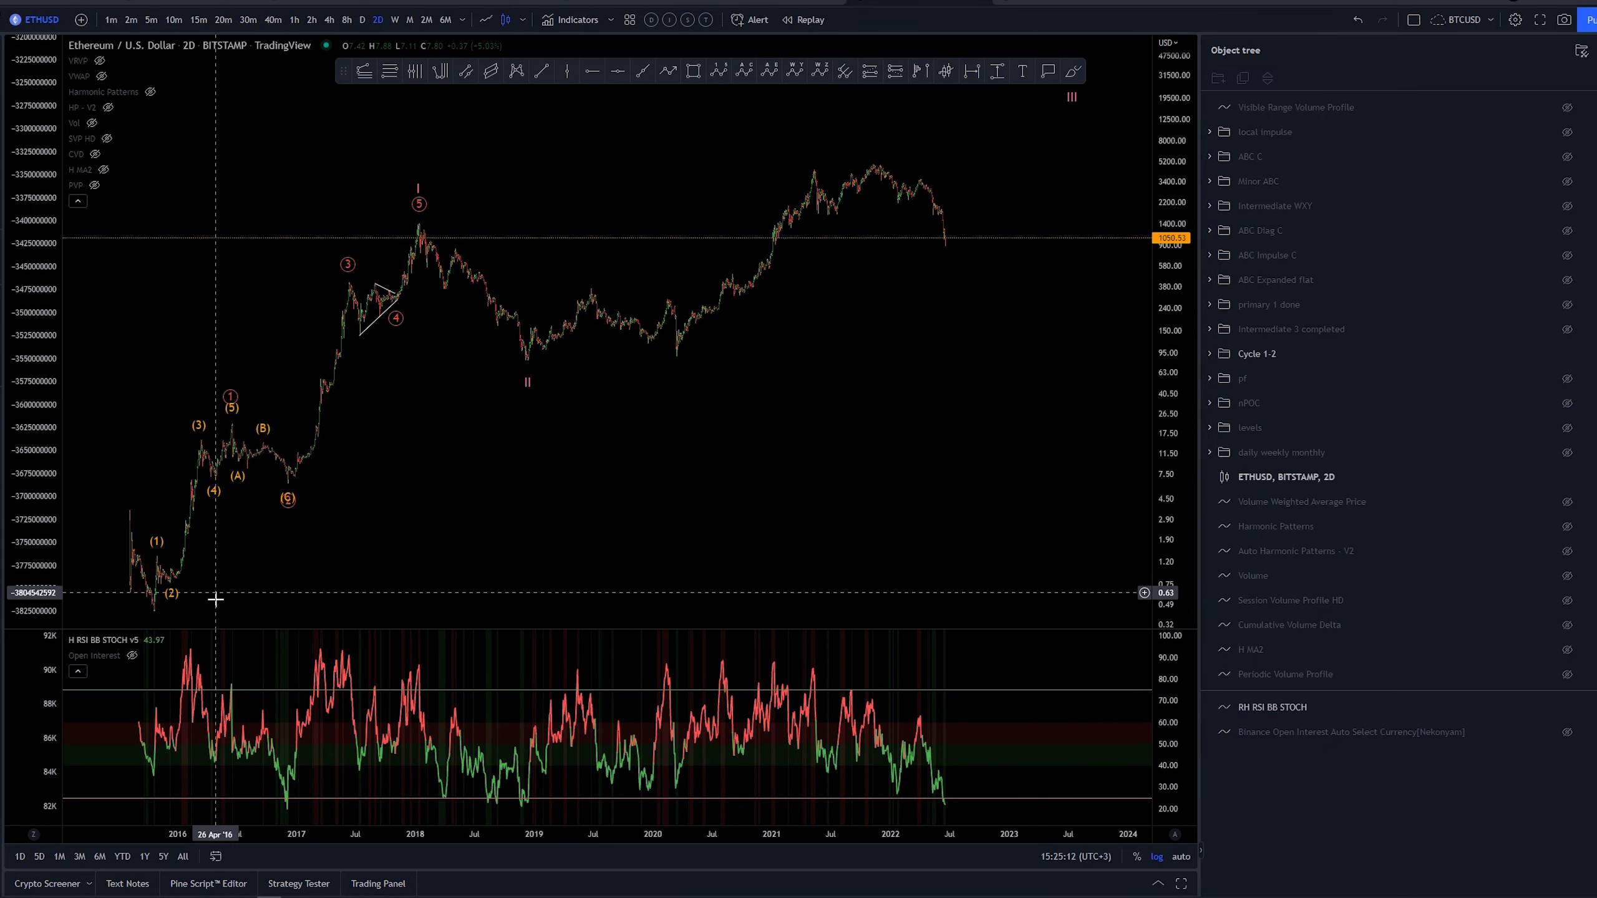
Measure the decline from wave I into wave II, then reframe the chart
left_click(415, 189)
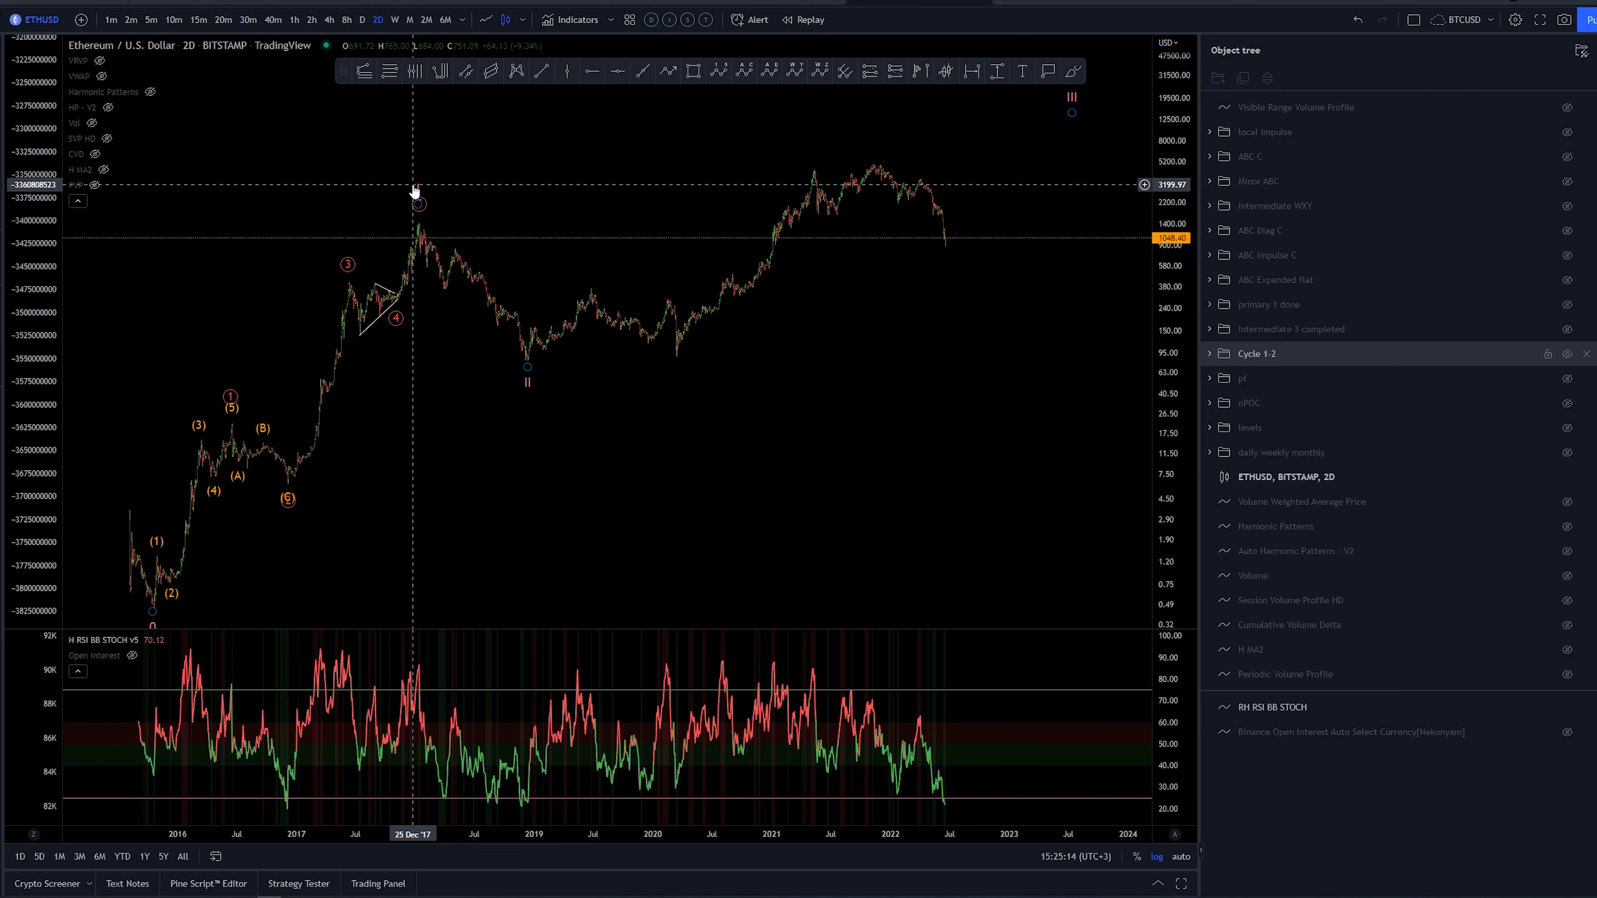
left_click_drag(785, 510, 772, 517)
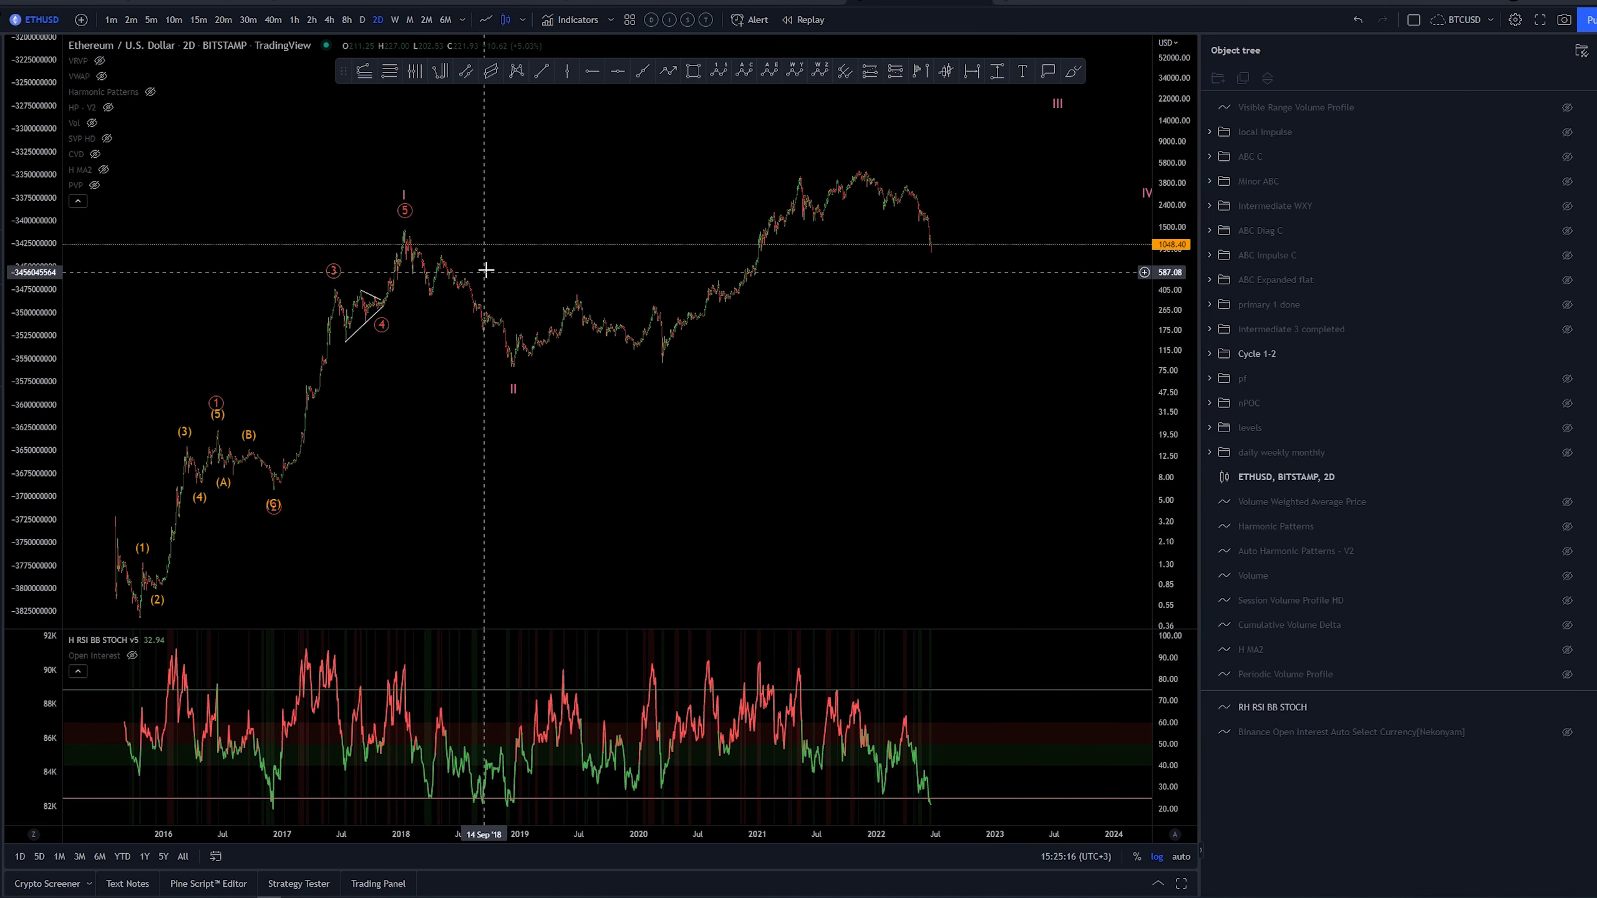
left_click(505, 226, "shift")
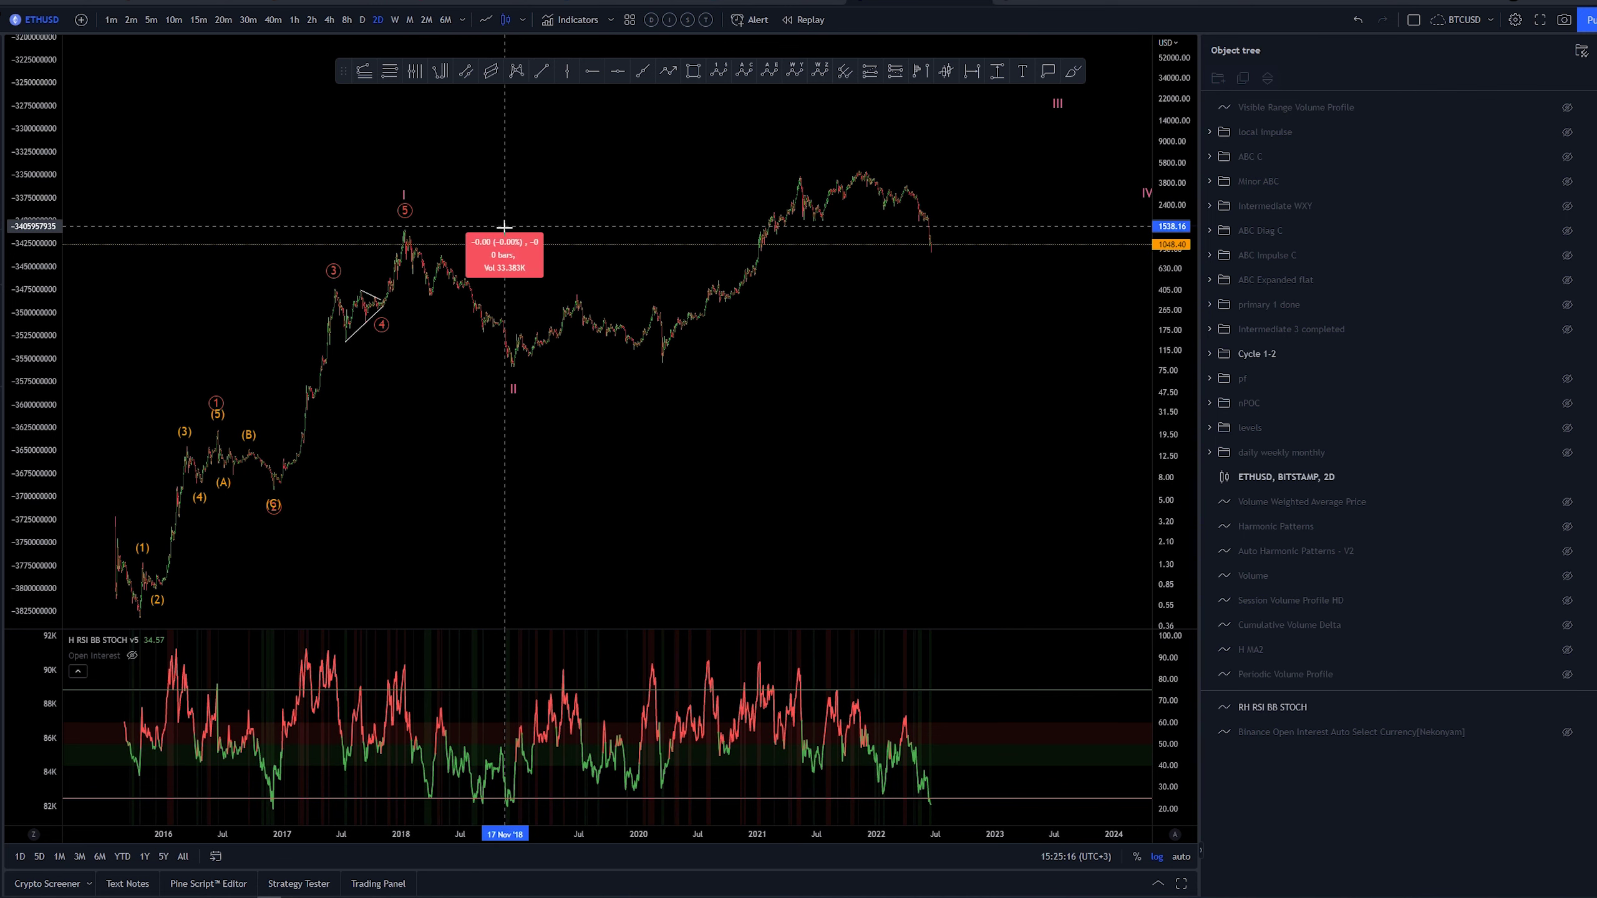
left_click(589, 367)
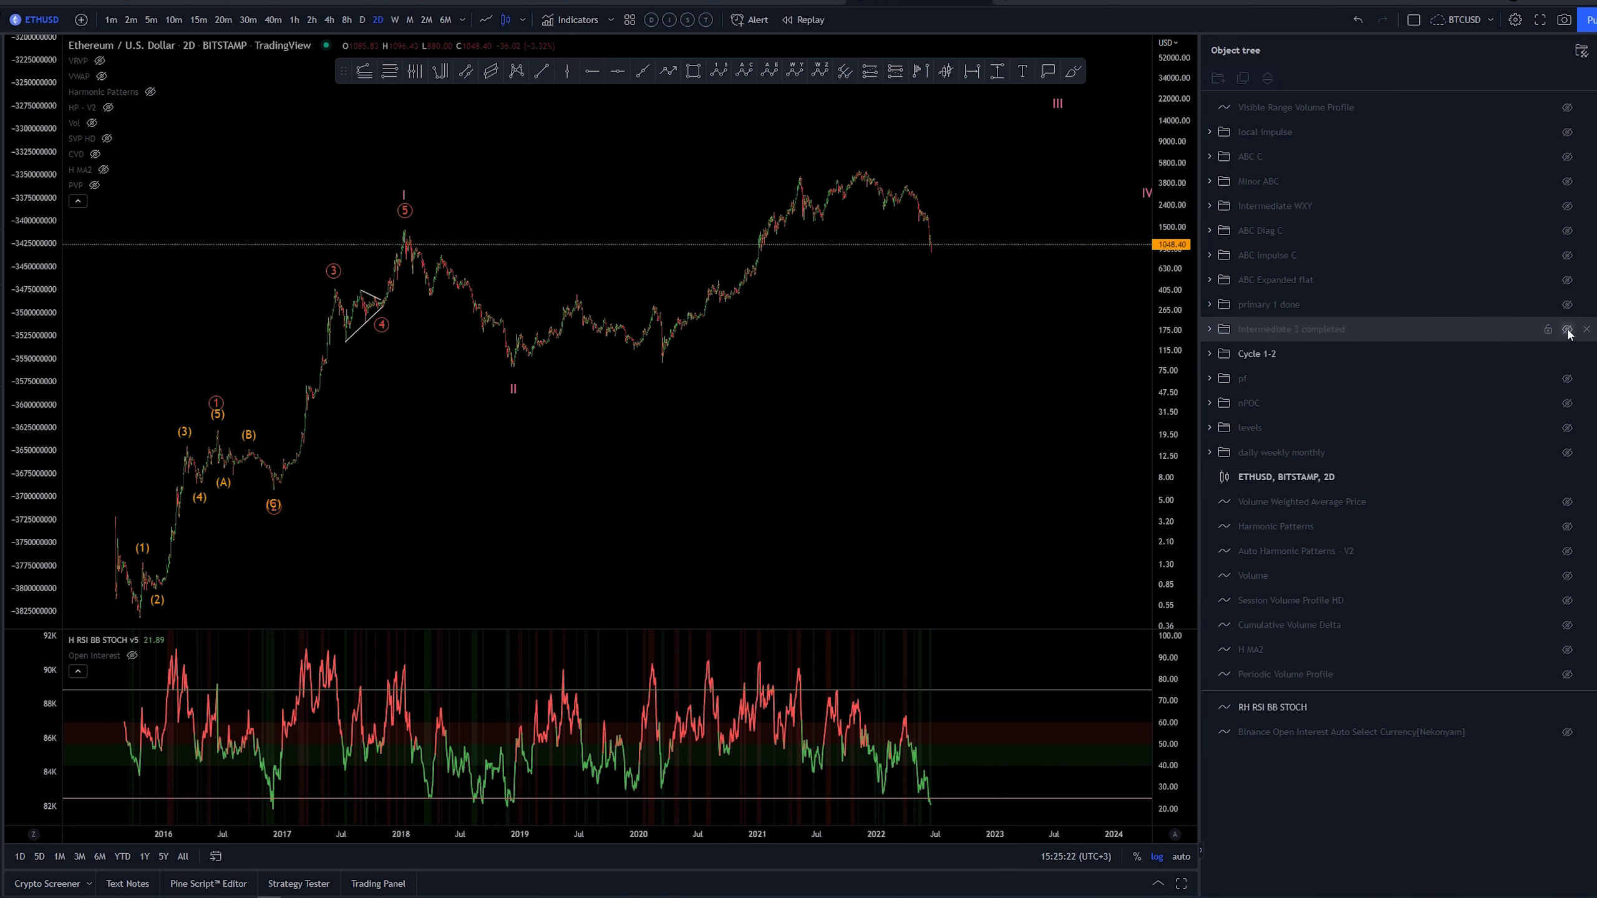
left_click_drag(937, 387, 919, 461)
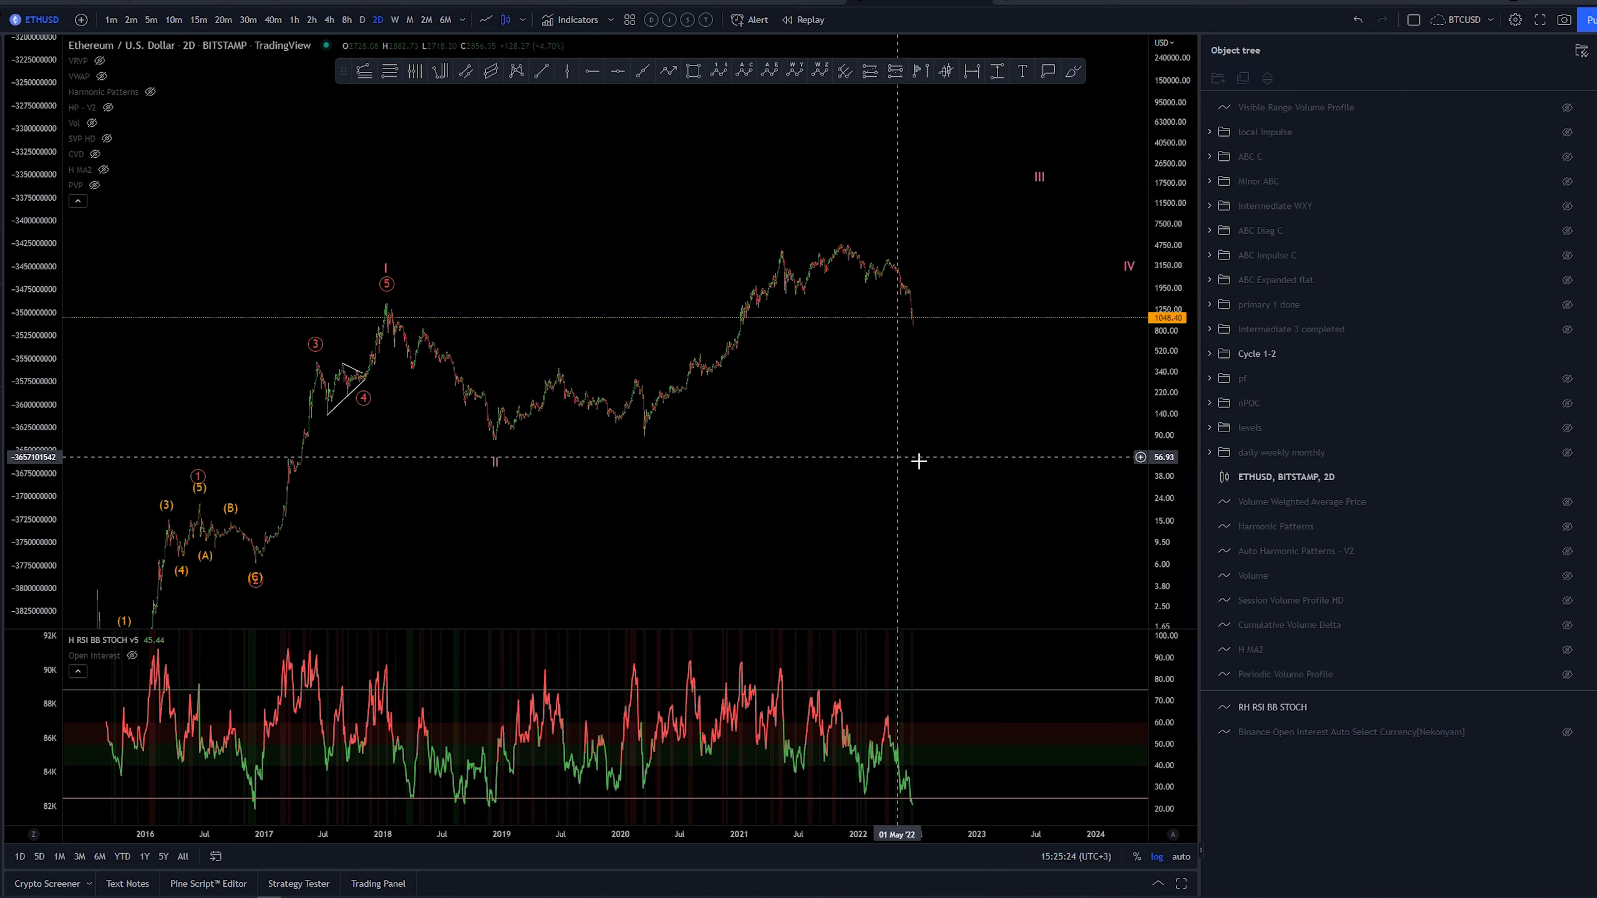
left_click_drag(1172, 496, 1176, 463)
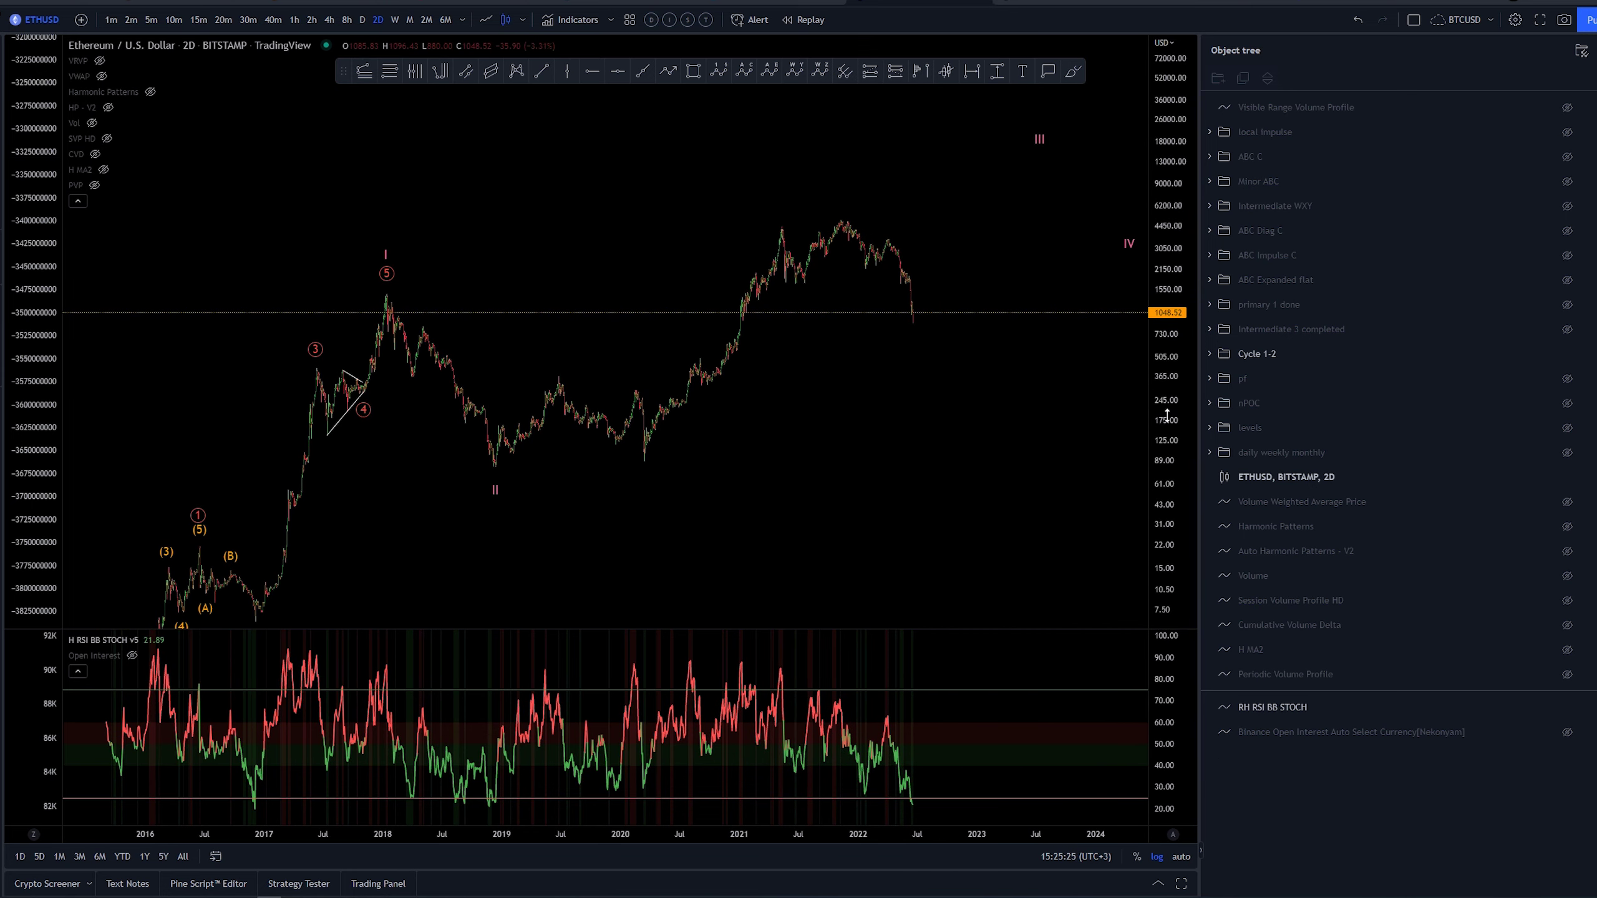
Show the Intermediate 3 completed count and stretch the chart to leave future space
left_click(1568, 329)
scroll(856, 474, "up", 3)
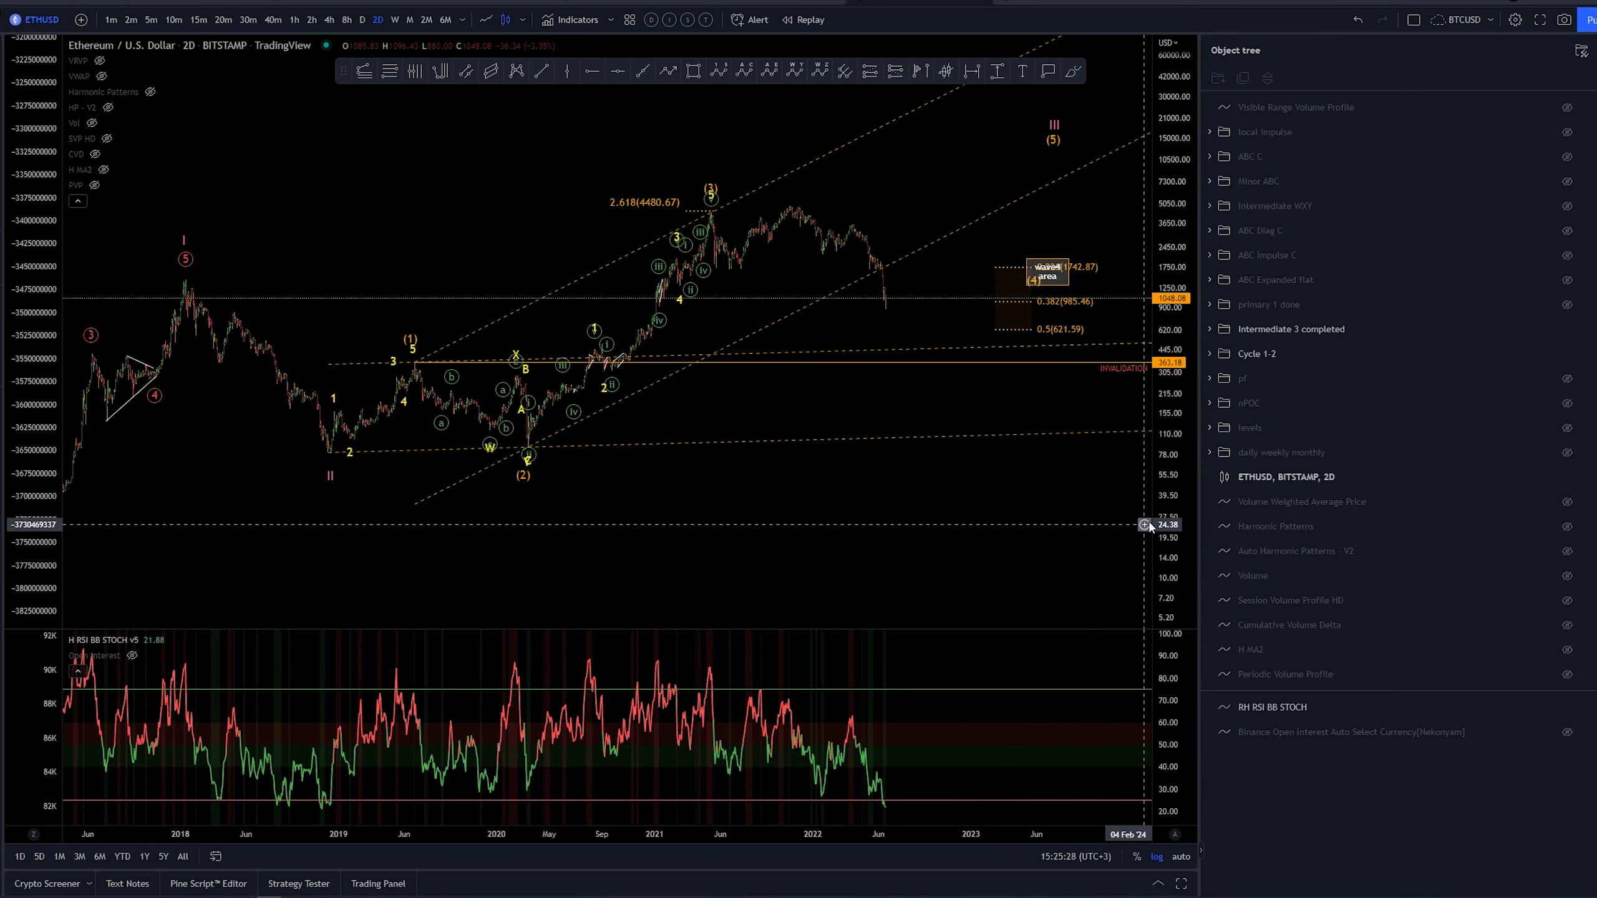
left_click_drag(1168, 514, 1167, 406)
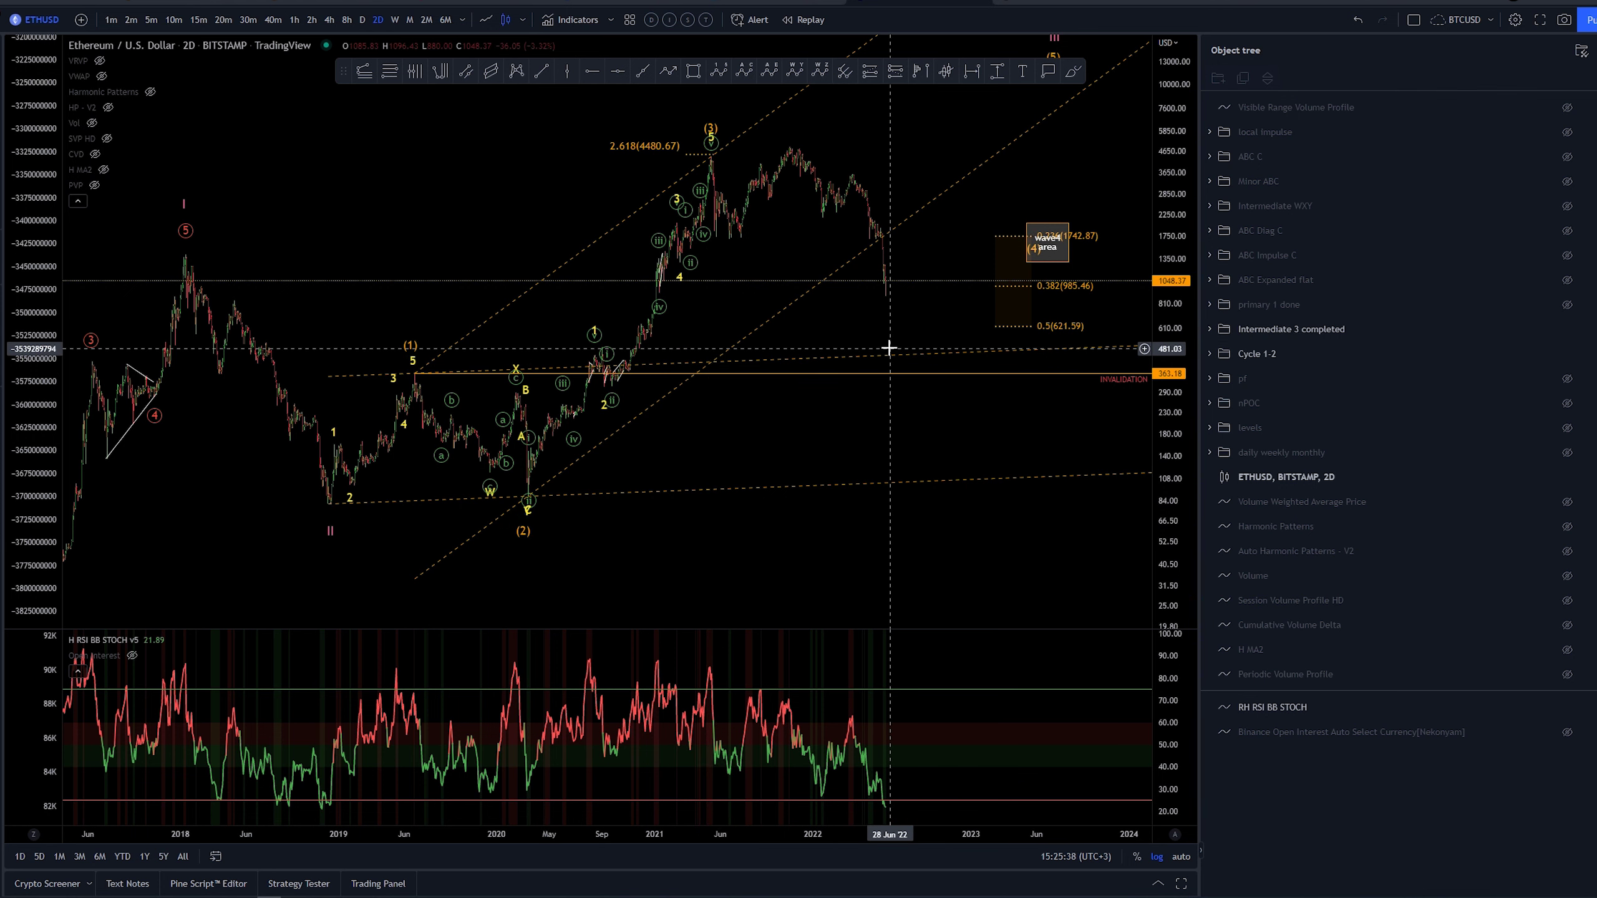
scroll(884, 362, "down", 2)
left_click_drag(1004, 550, 904, 559)
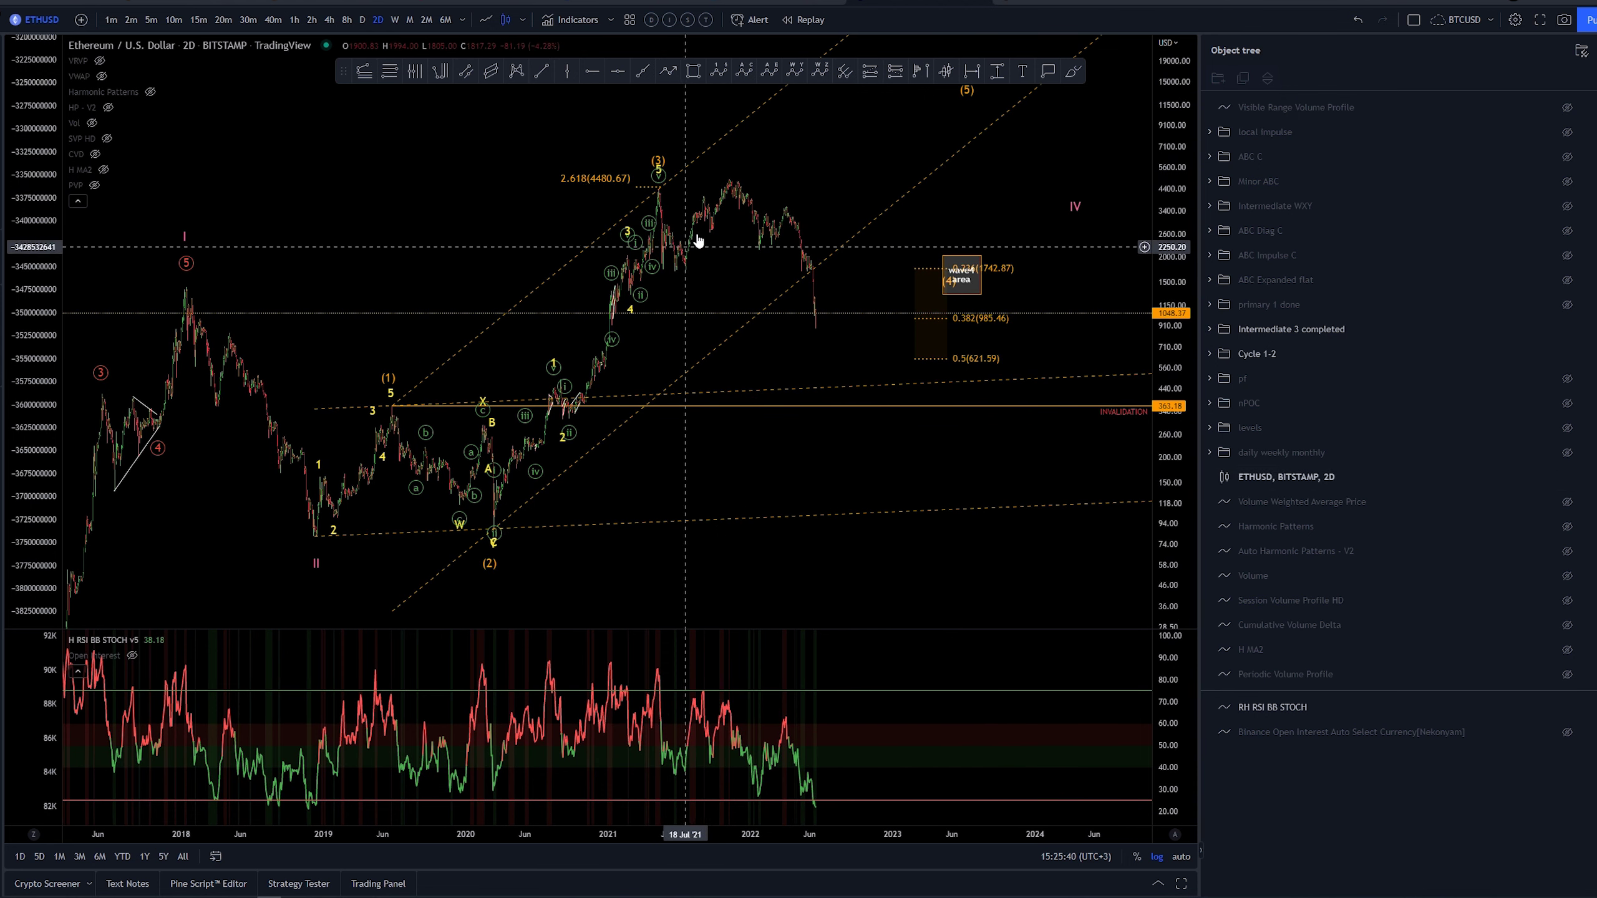
Measure the drops from the April '22 high and the 2021 peak
left_click(789, 187, "shift")
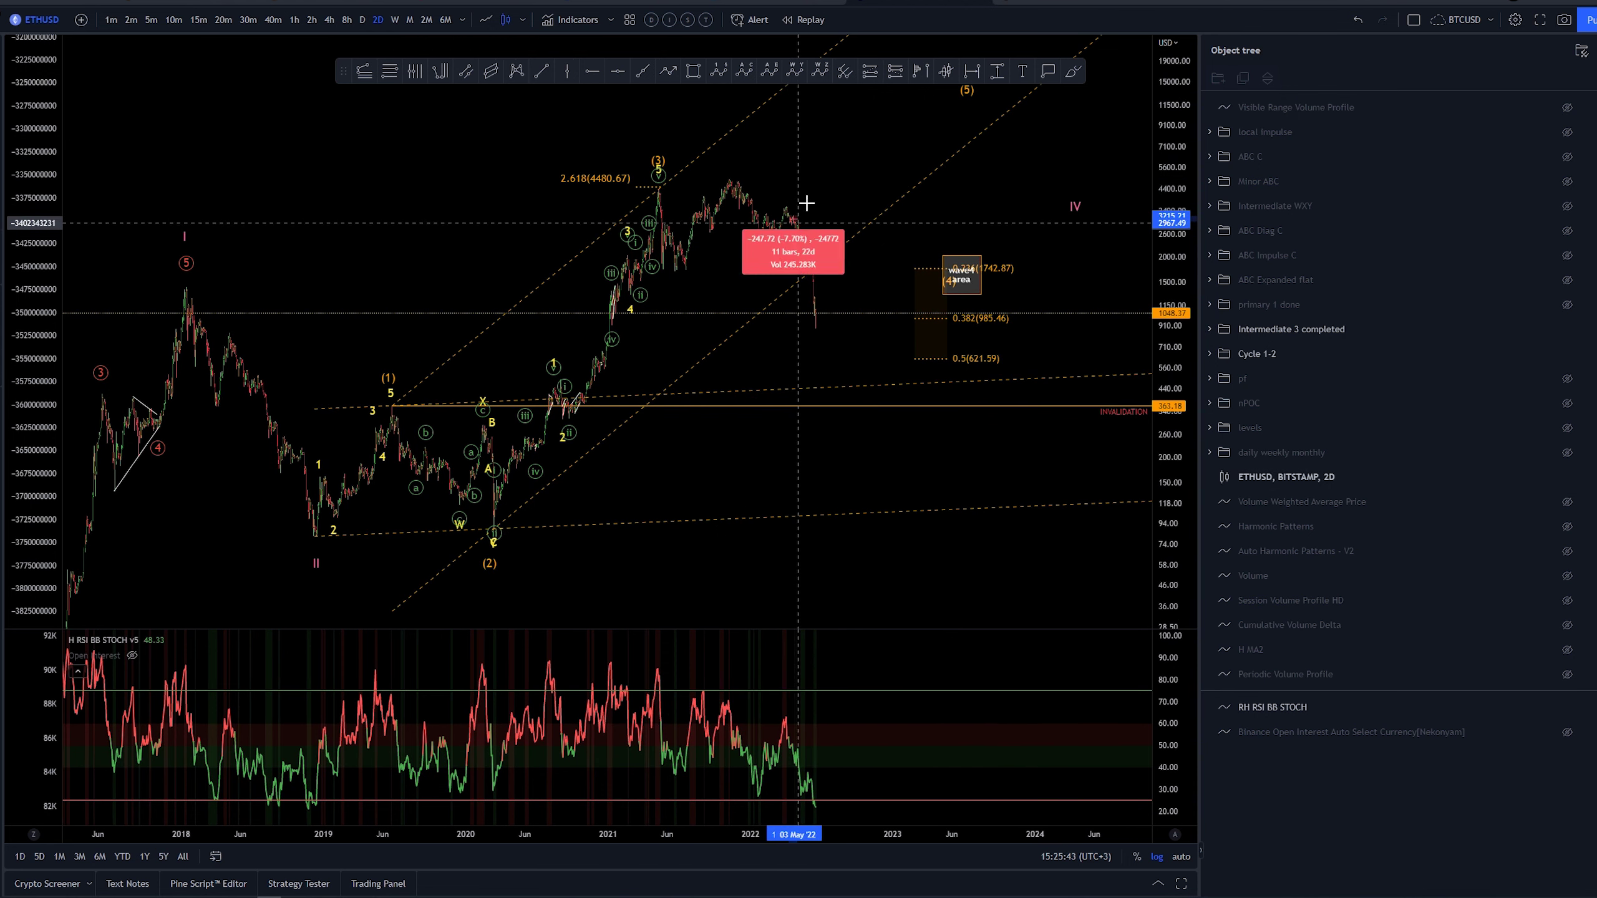
left_click(862, 329)
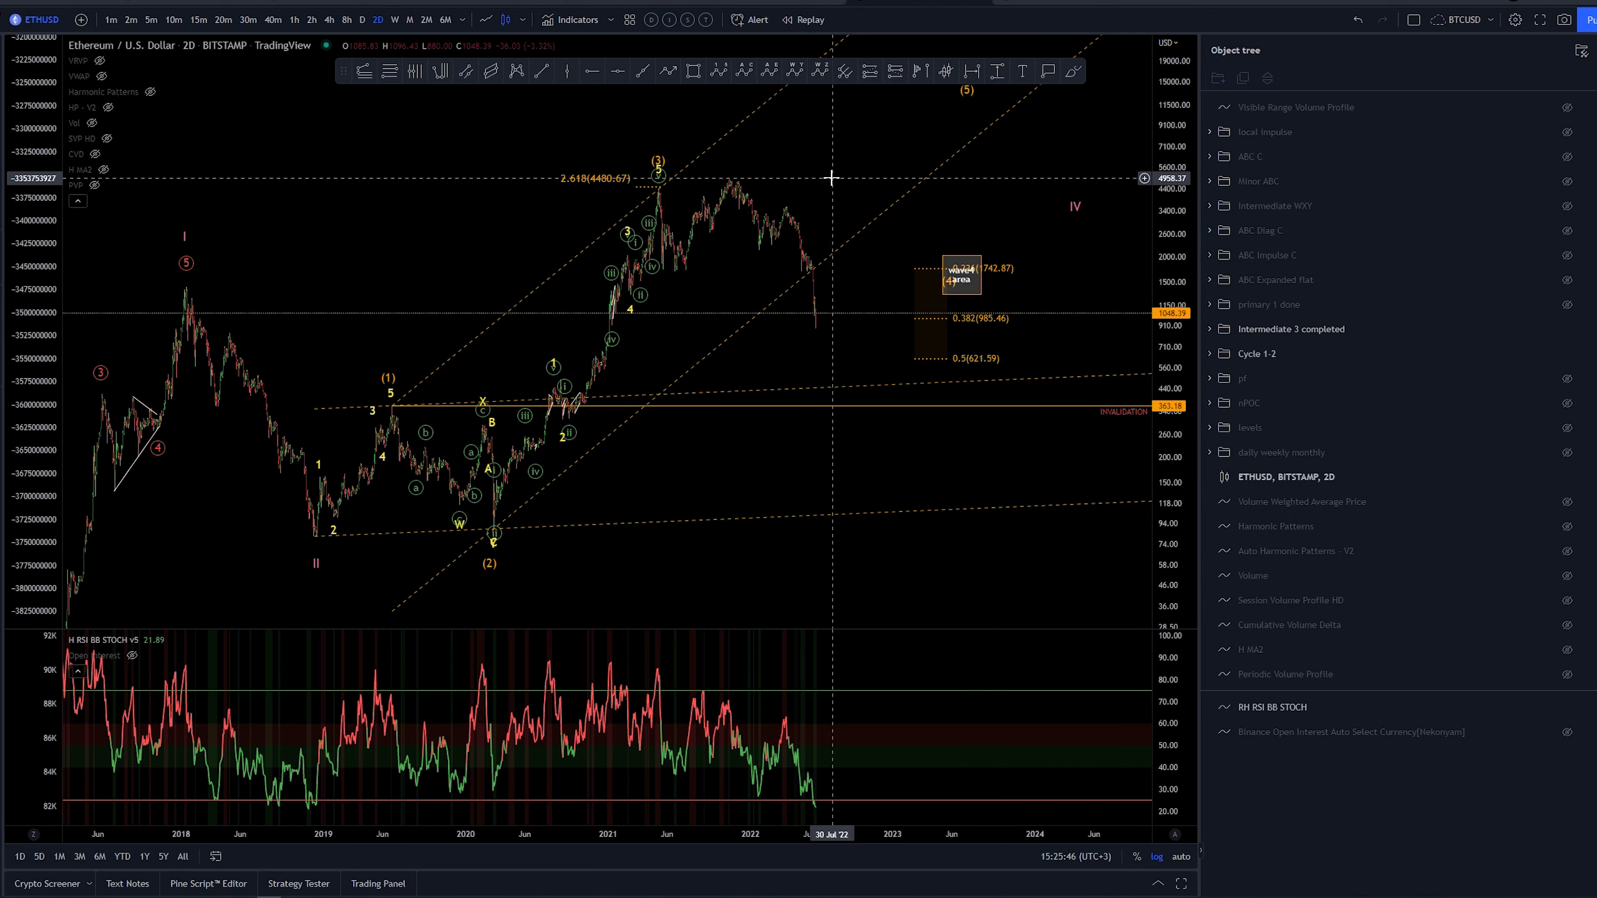
left_click(660, 192)
left_click(816, 178)
left_click(820, 179, "shift")
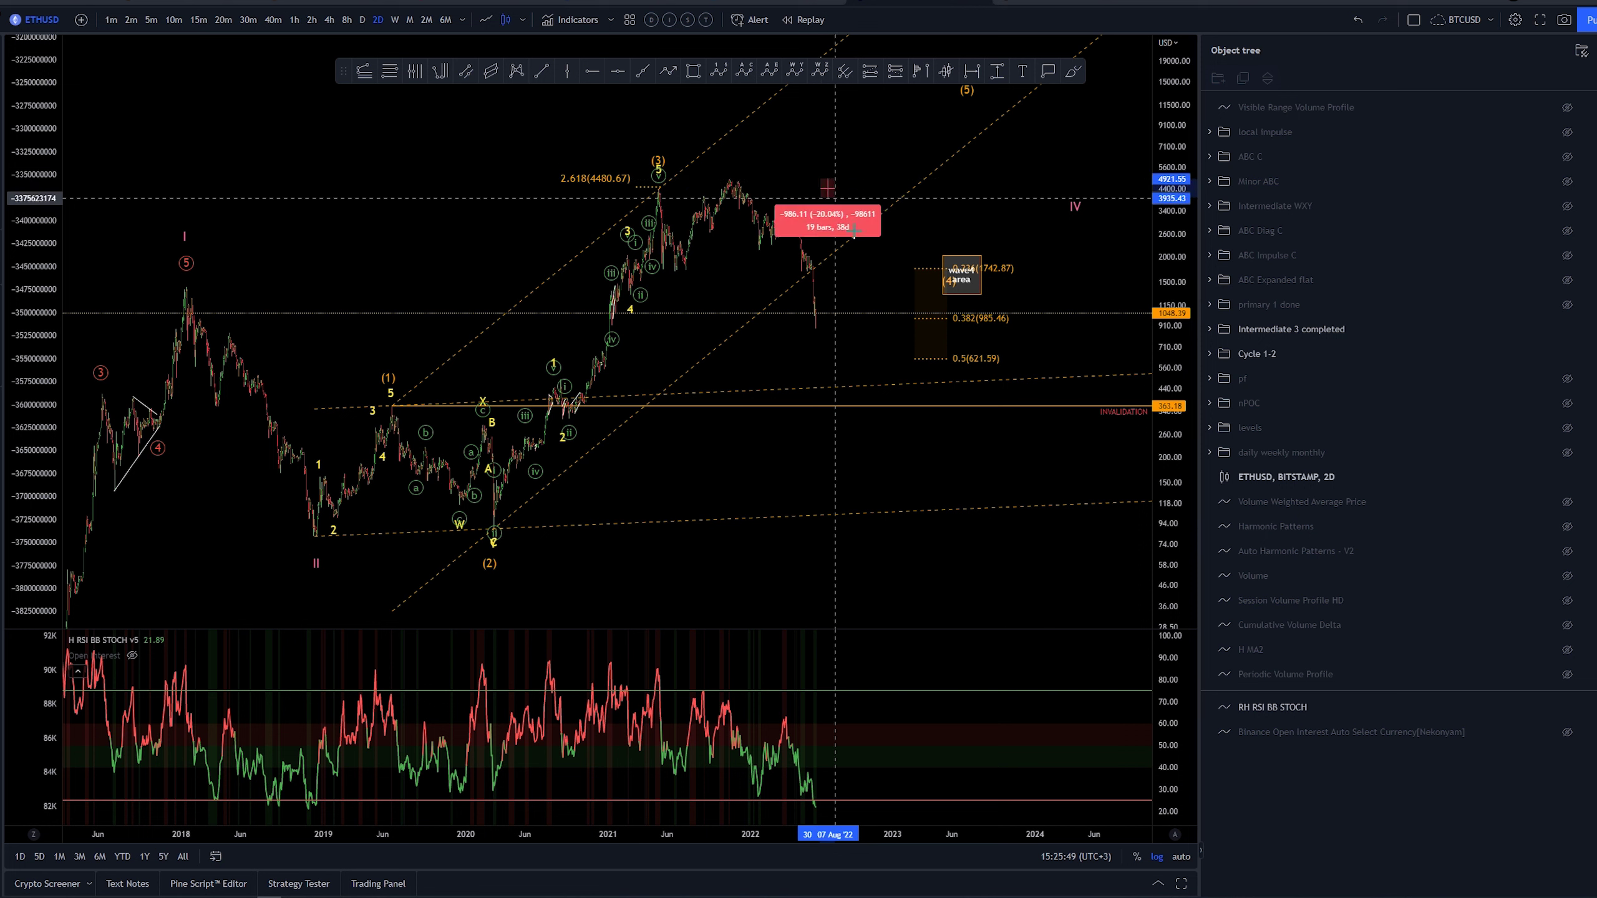
left_click(903, 328)
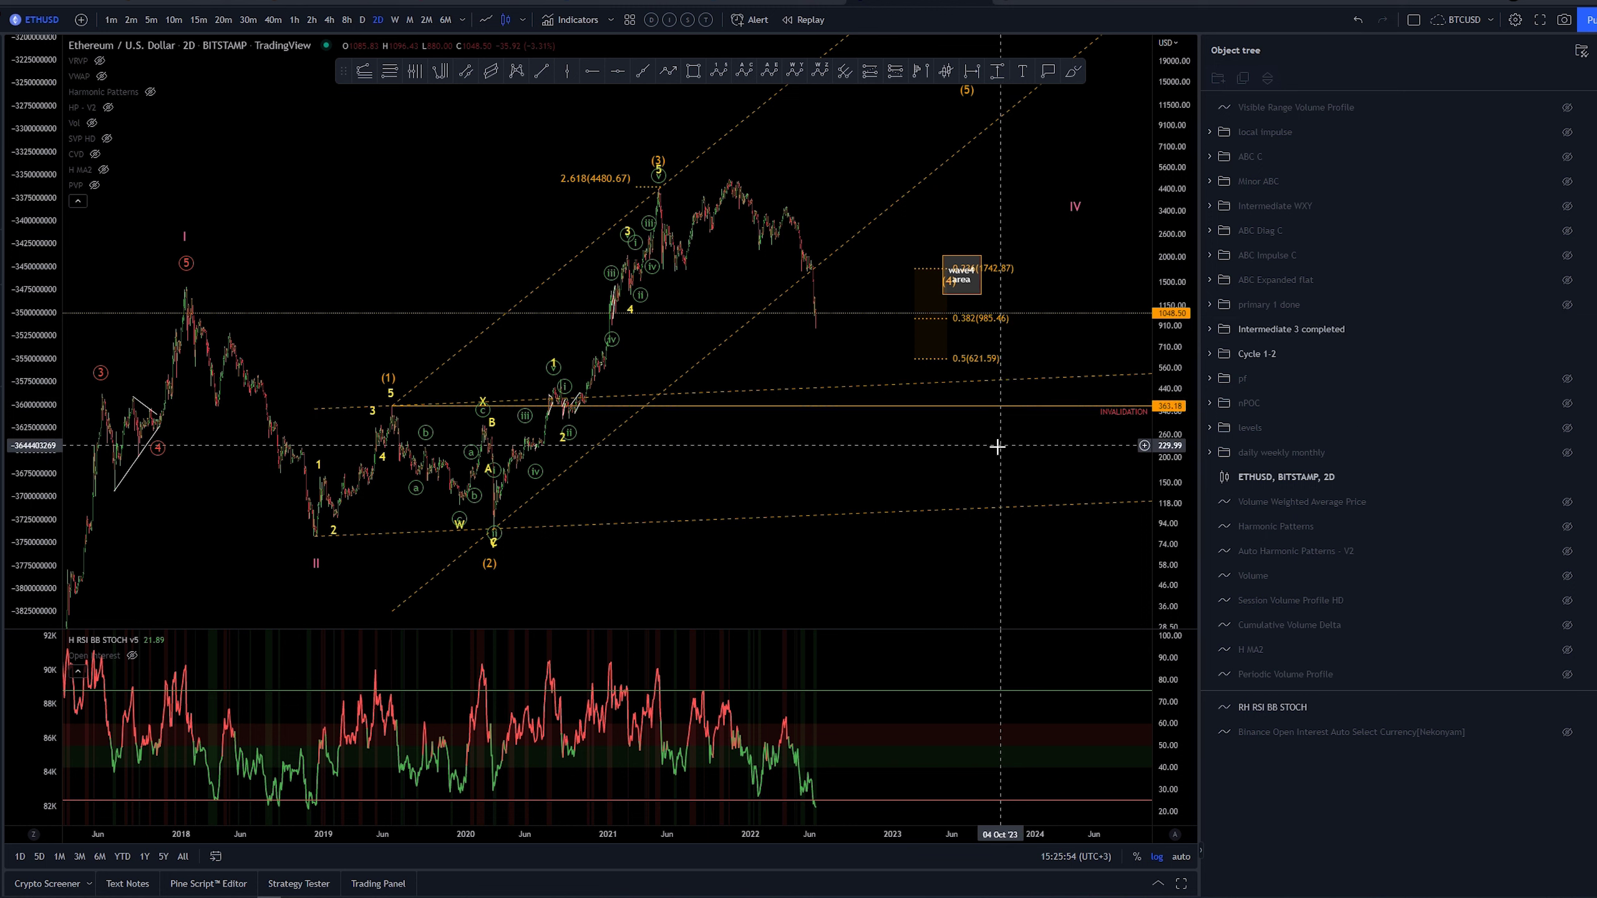
Drag wave (4) down into the 0.382–0.5 zone; add, then delete a 362.38 label
left_click_drag(950, 281, 922, 340)
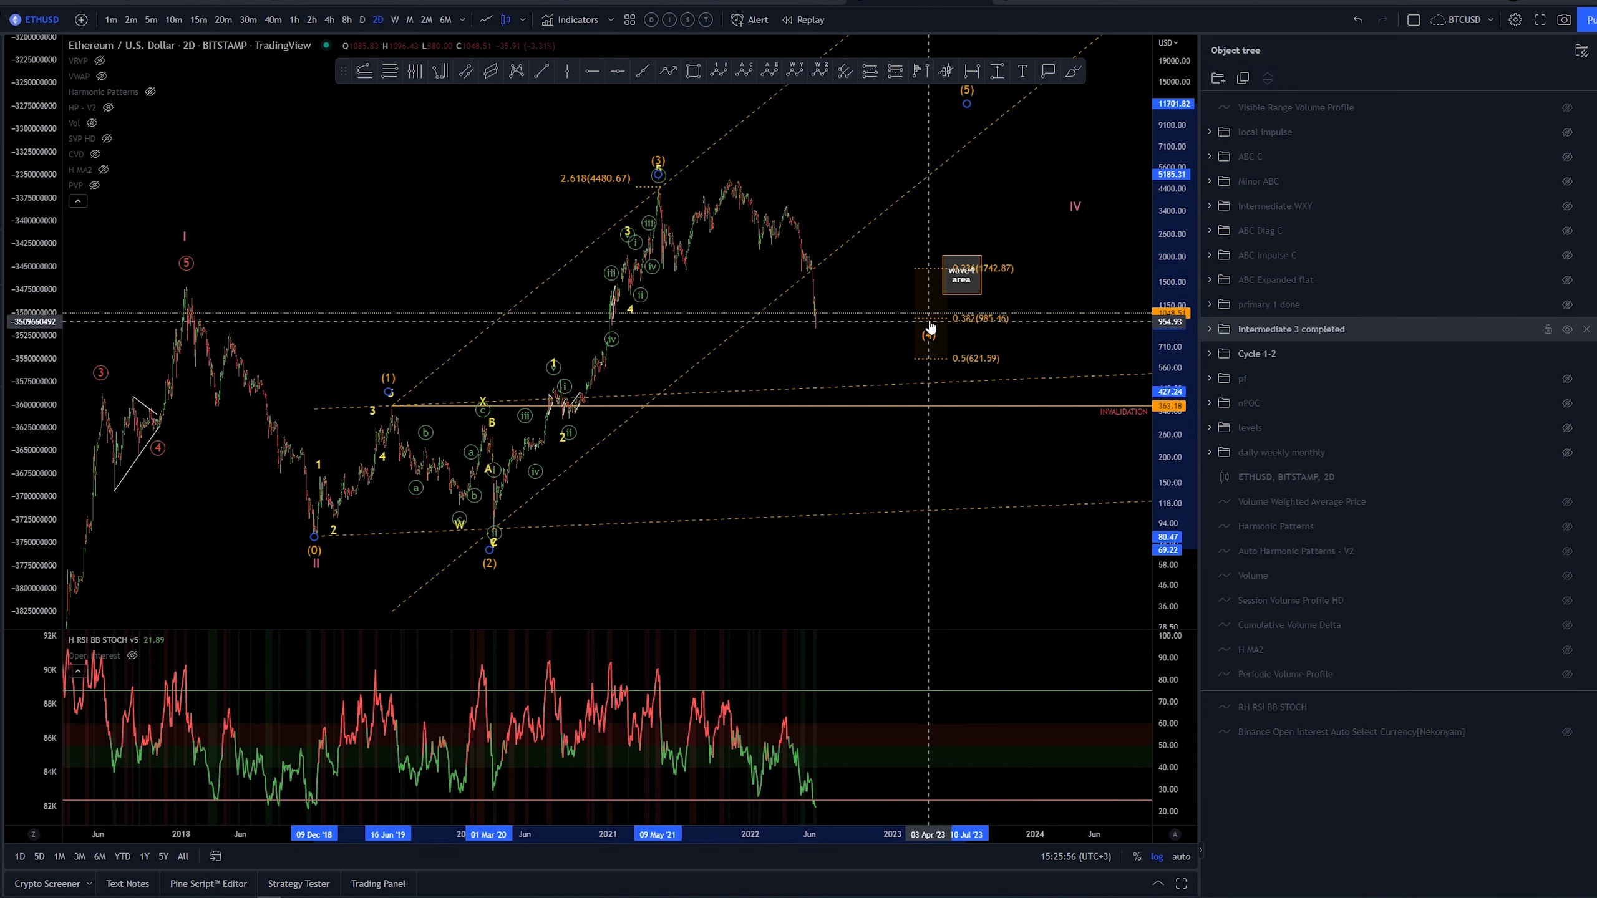
left_click(919, 413)
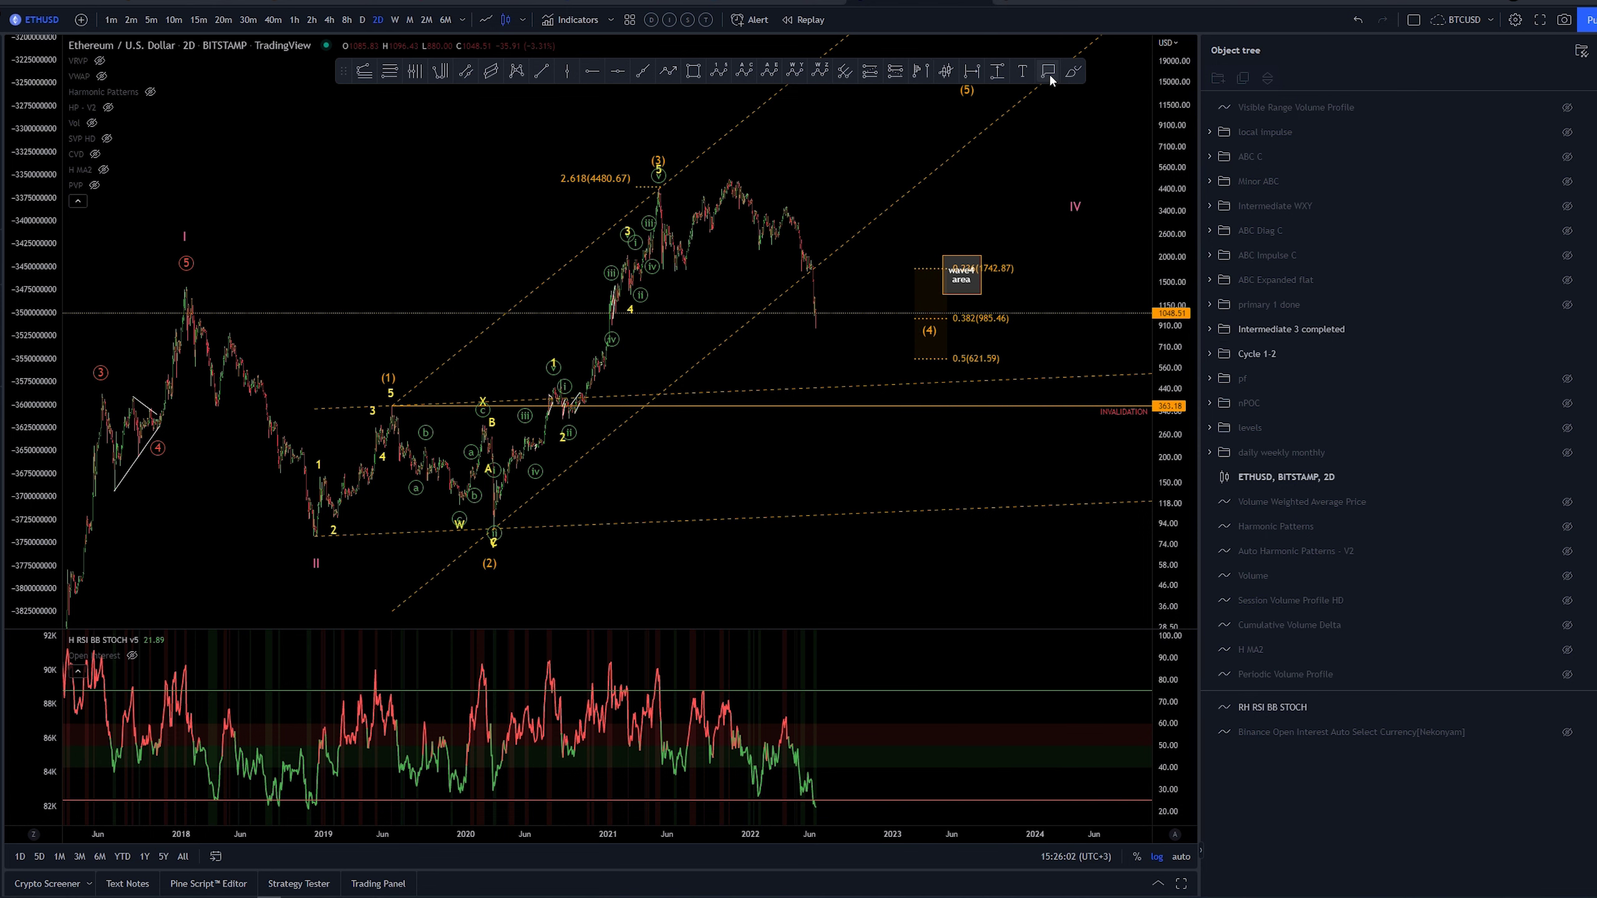
left_click(1018, 406)
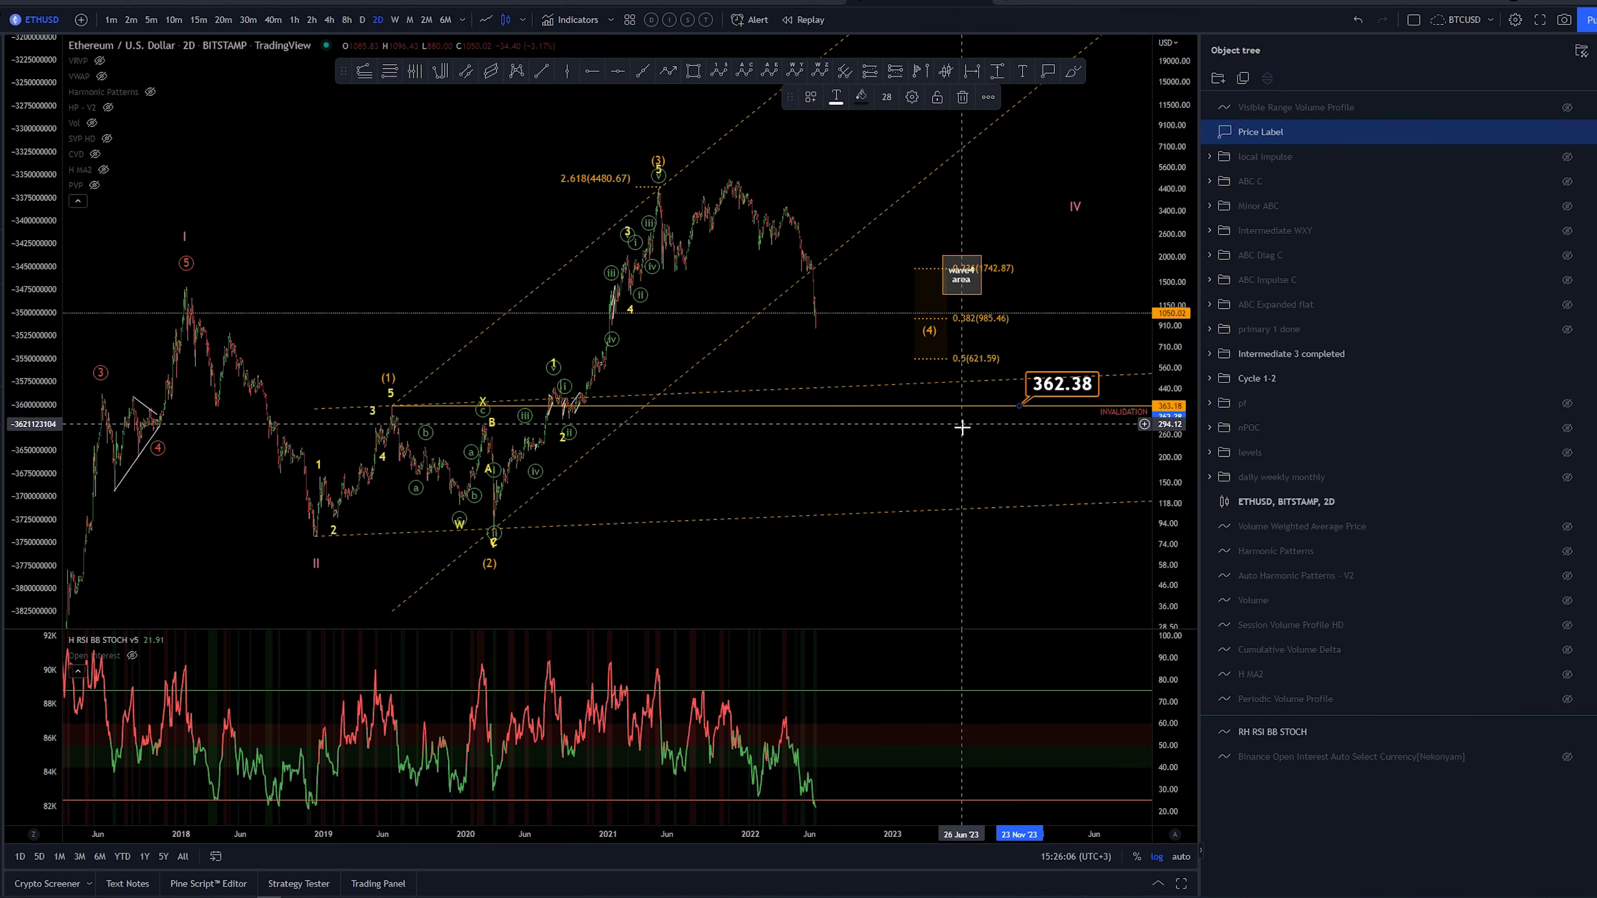
key("Delete")
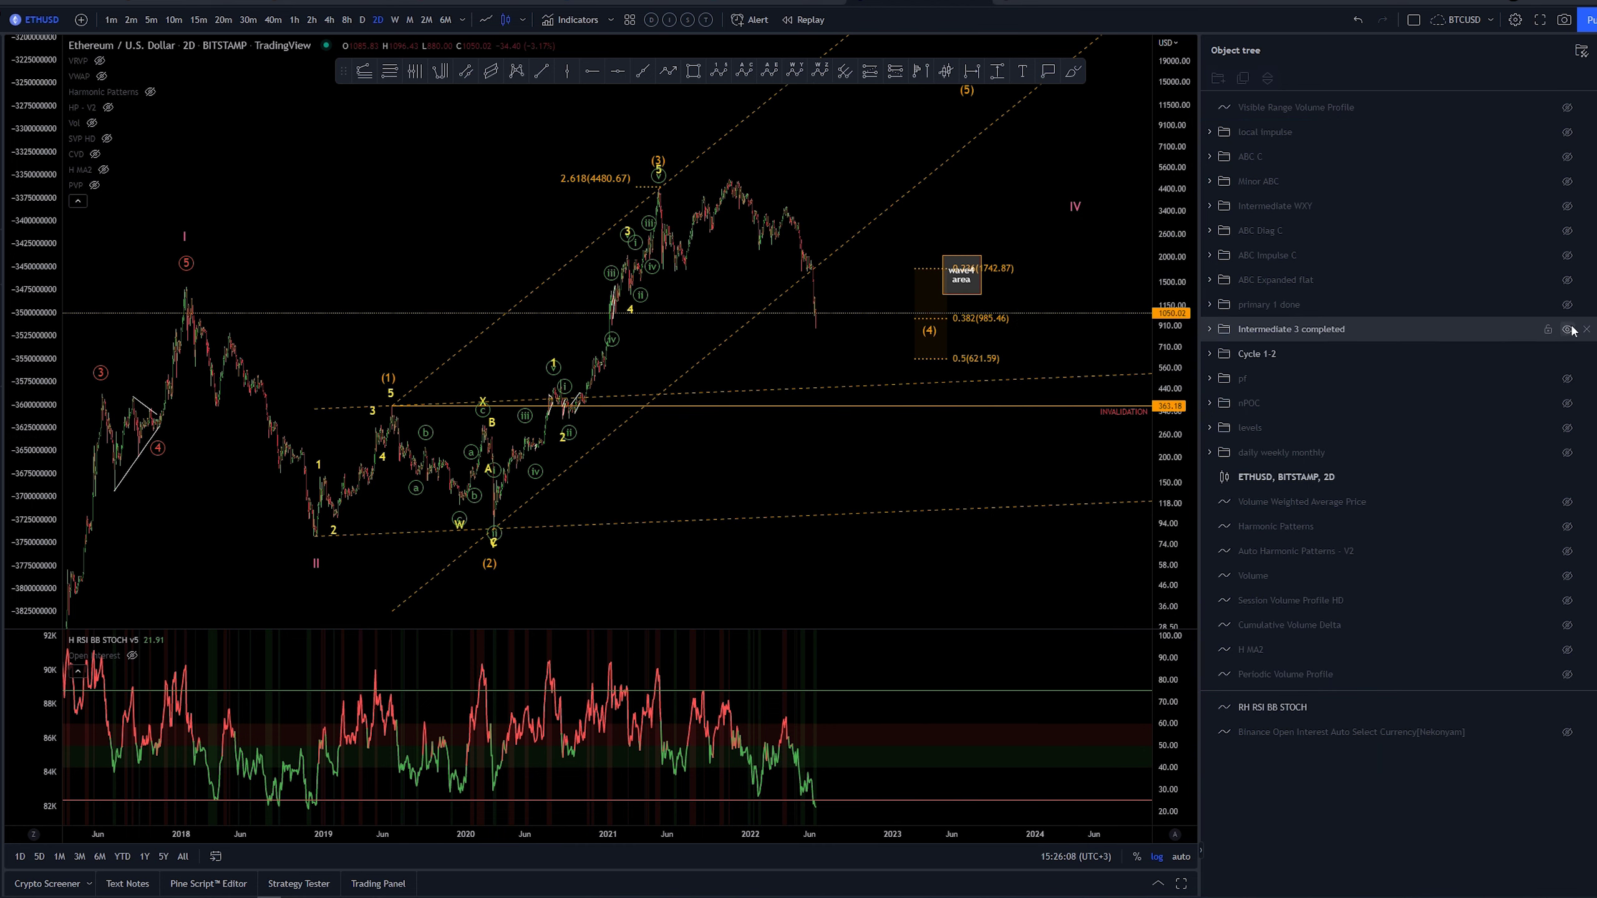
Hide Intermediate 3 completed, show the primary 1 done count, and pan to frame it
left_click(1568, 329)
left_click(1567, 305)
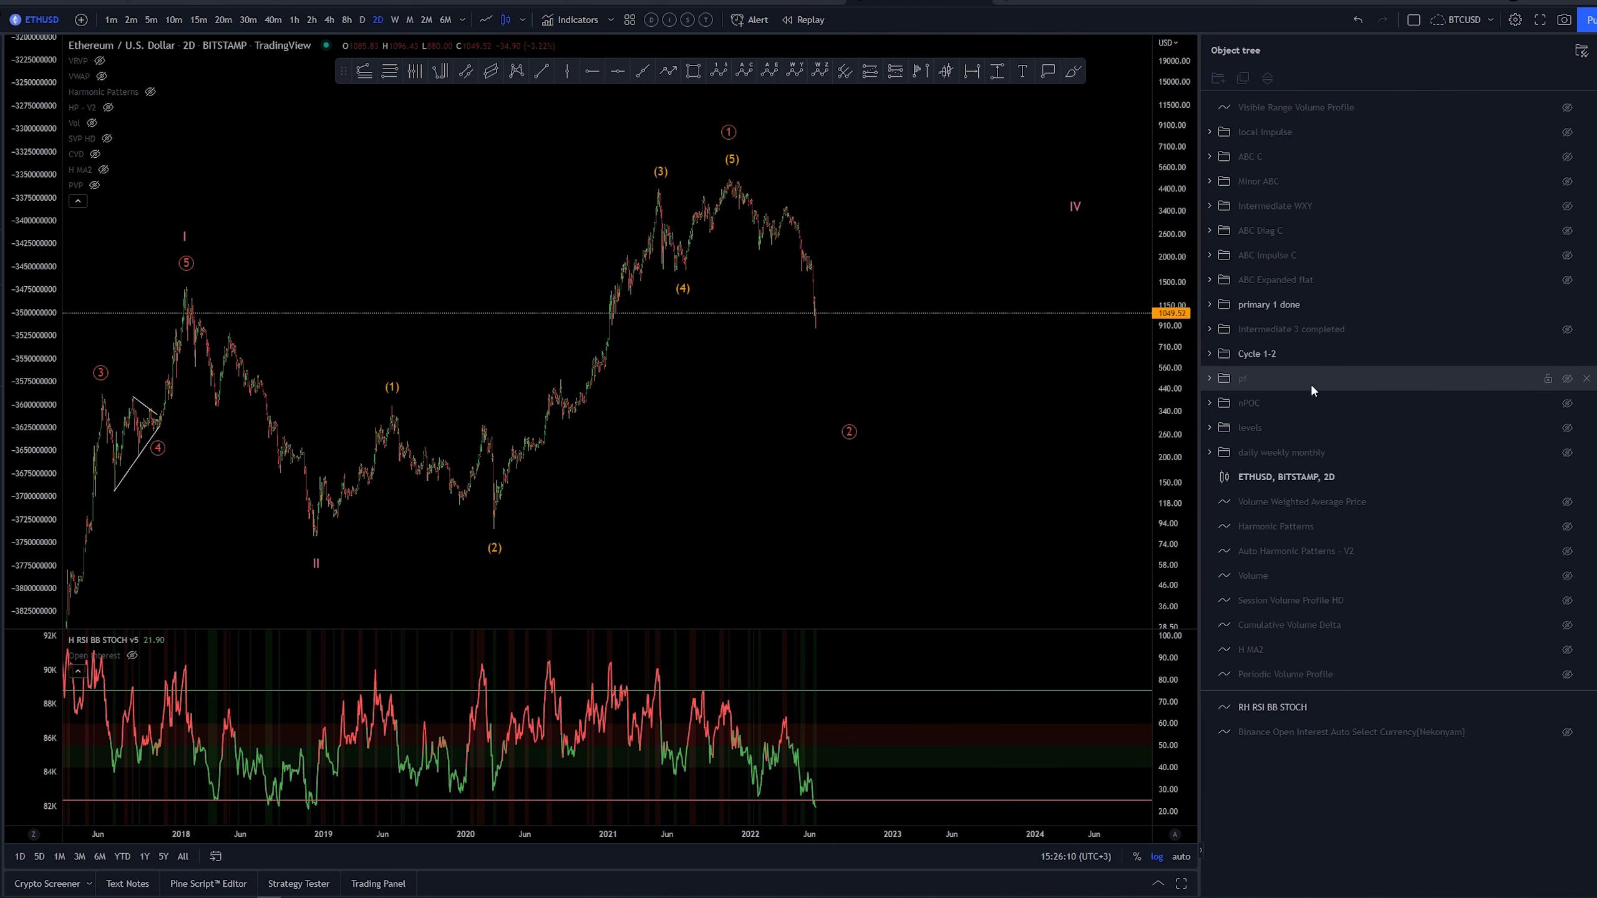
left_click_drag(925, 413, 903, 415)
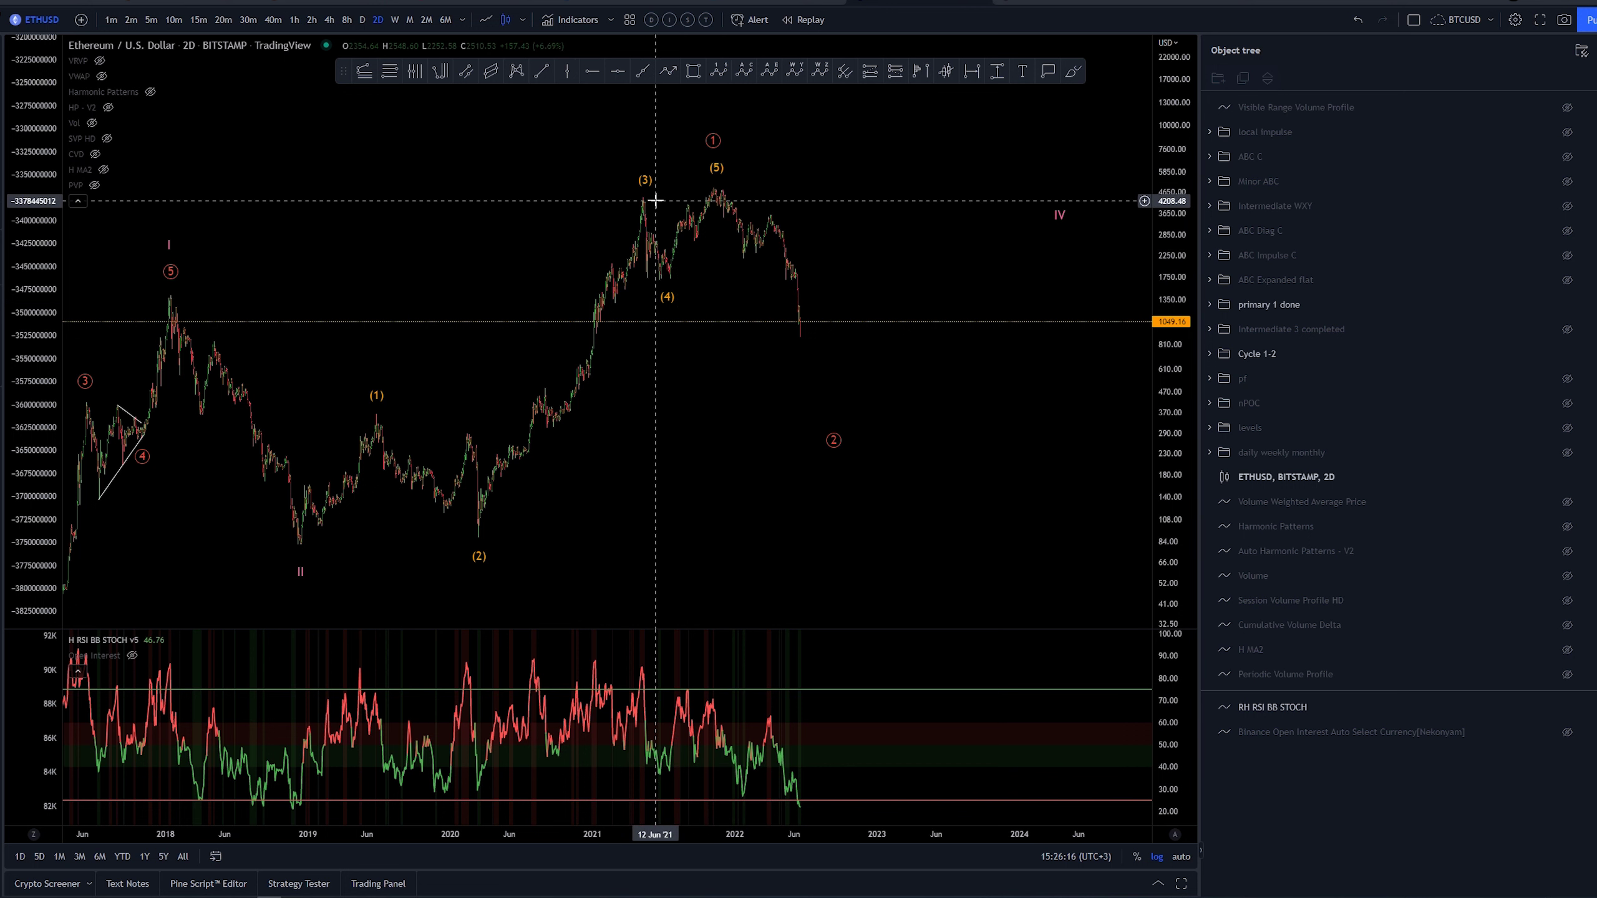
left_click_drag(666, 435, 710, 421)
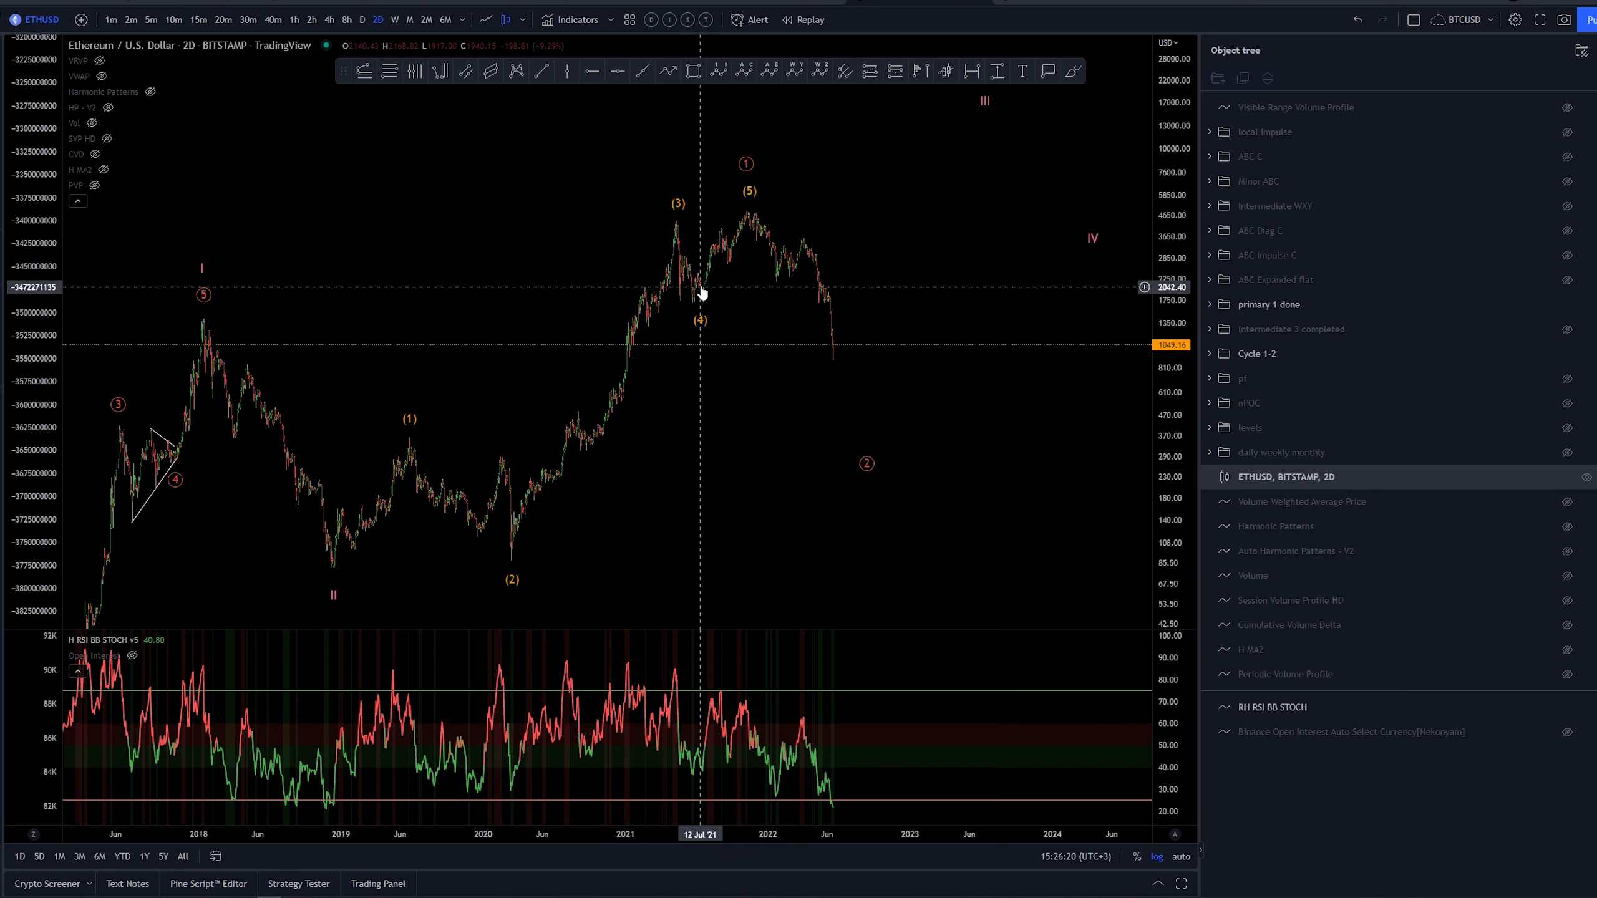
Measure the decline from the (5) peak of the primary 1 done count
left_click(680, 222)
left_click(682, 225)
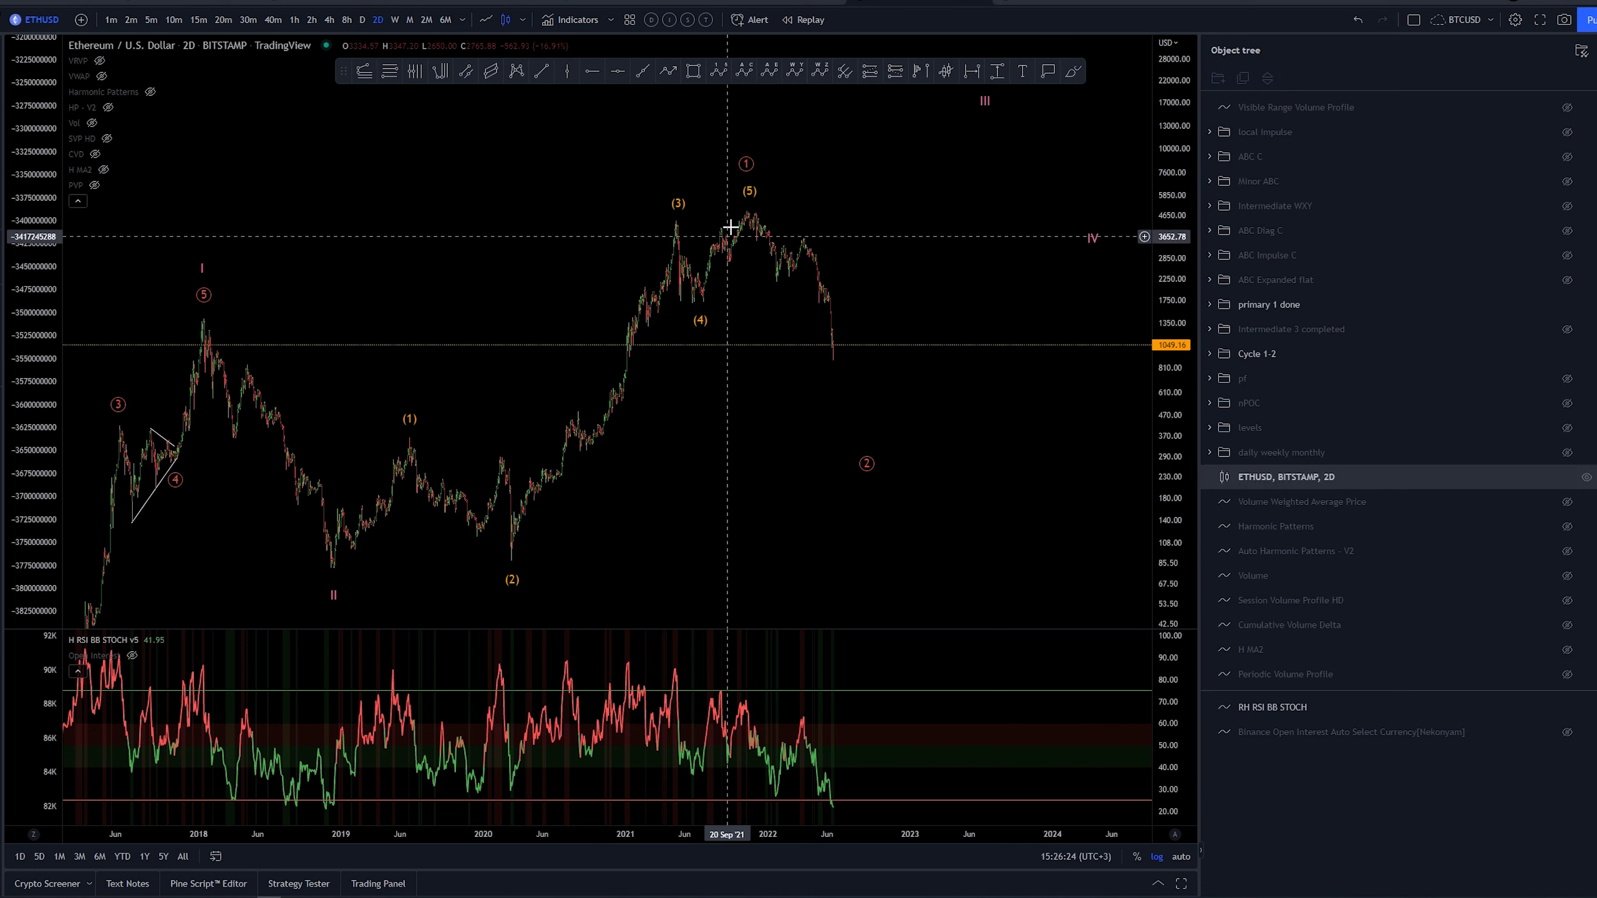
left_click(862, 212, "shift")
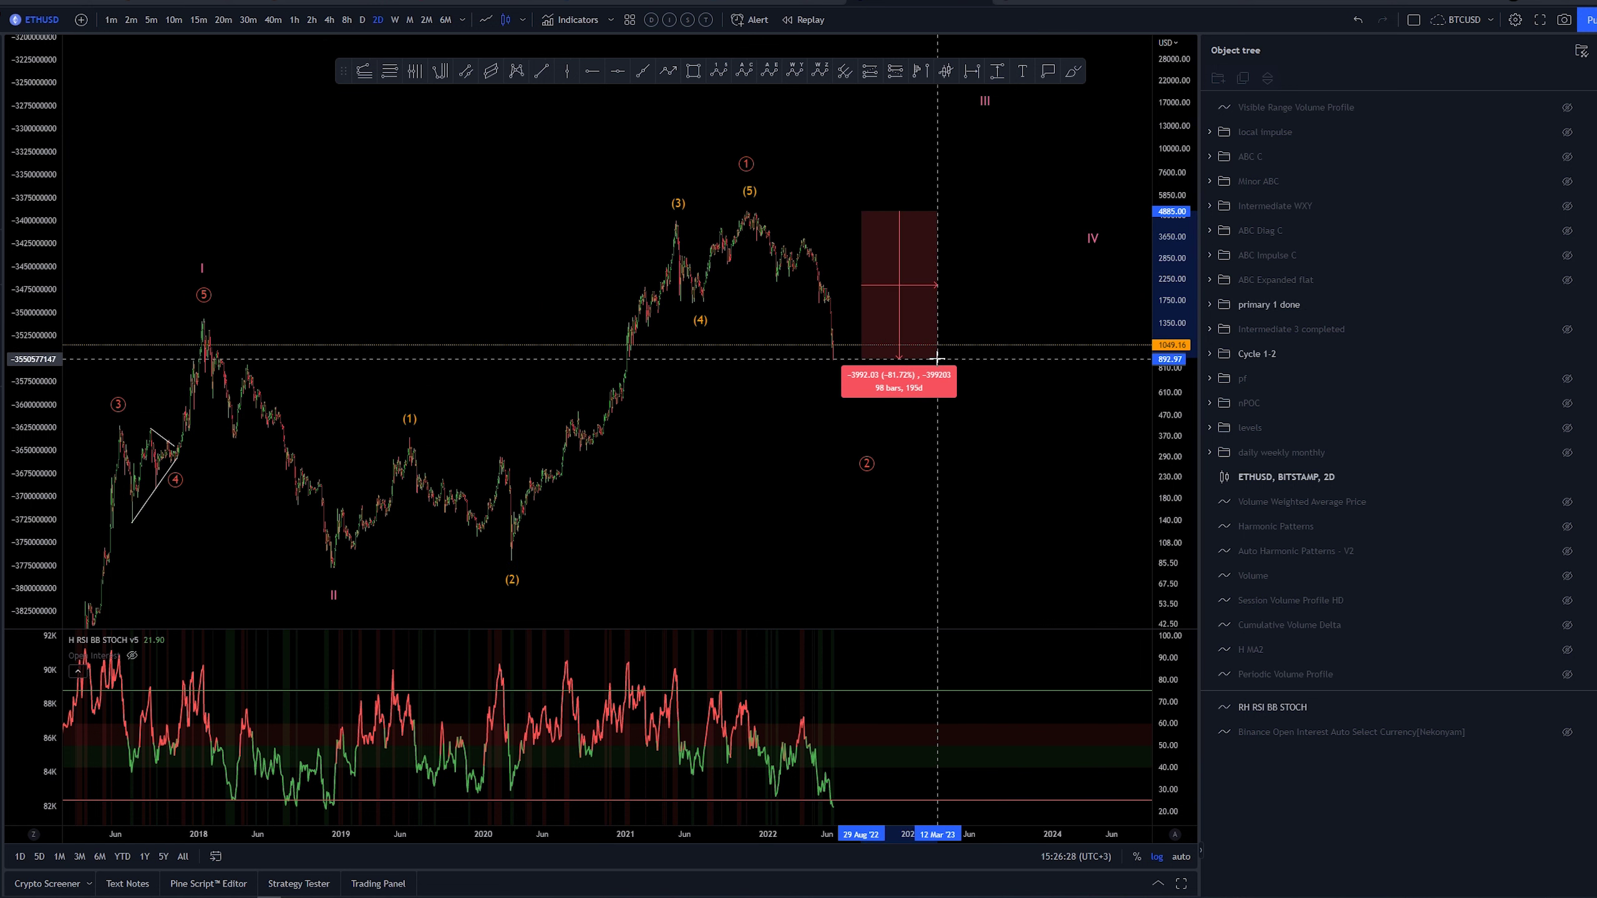
key("Escape")
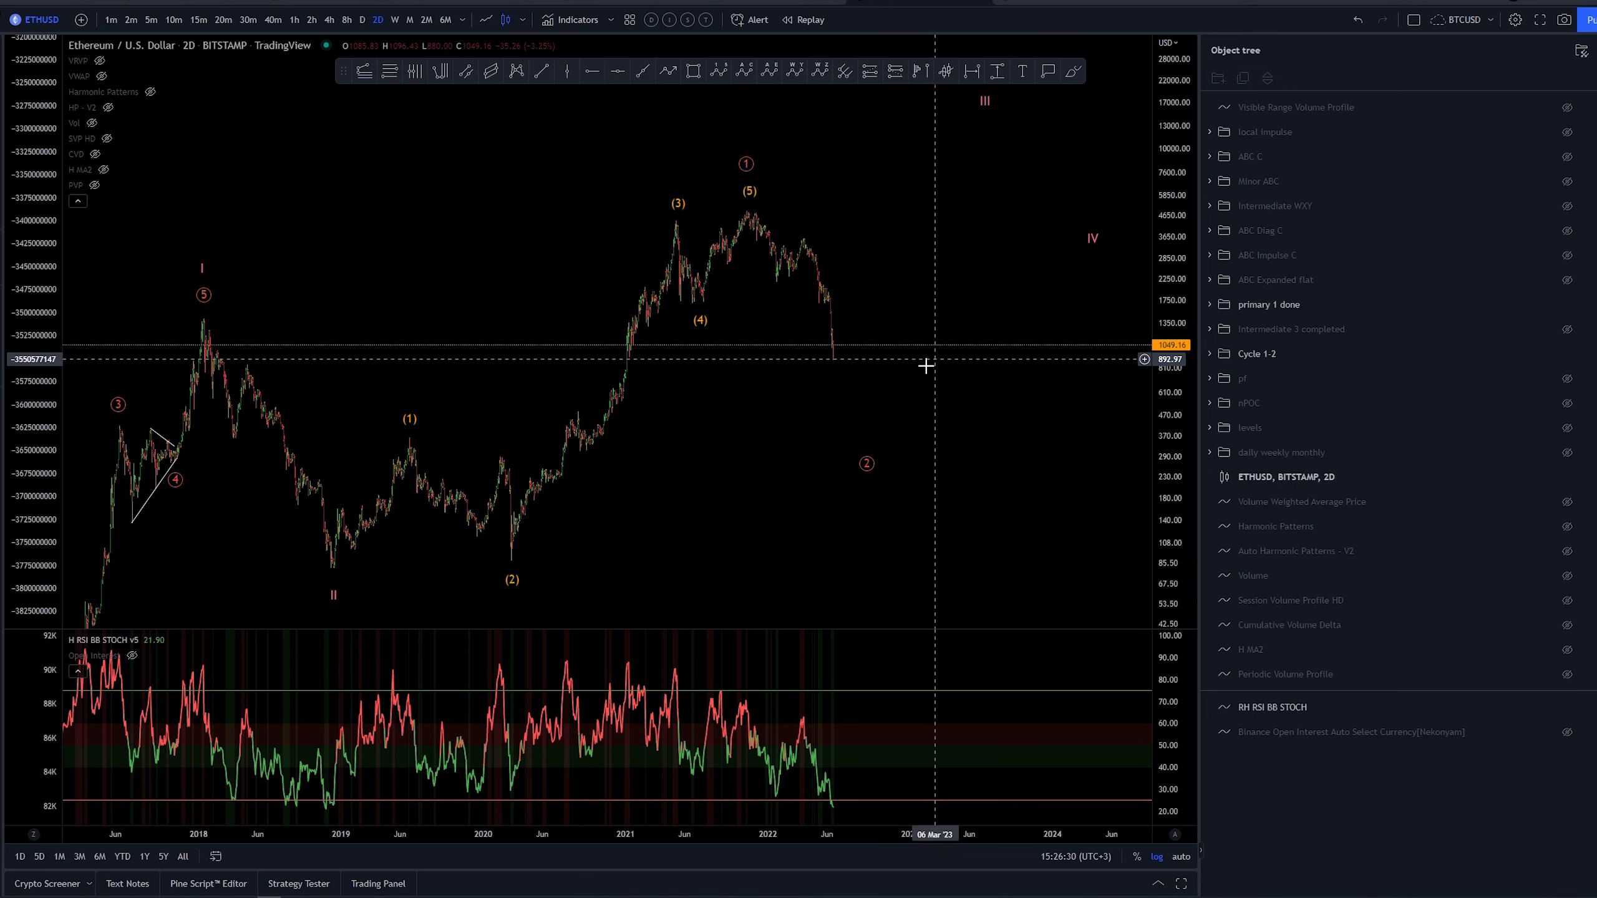
left_click(867, 464)
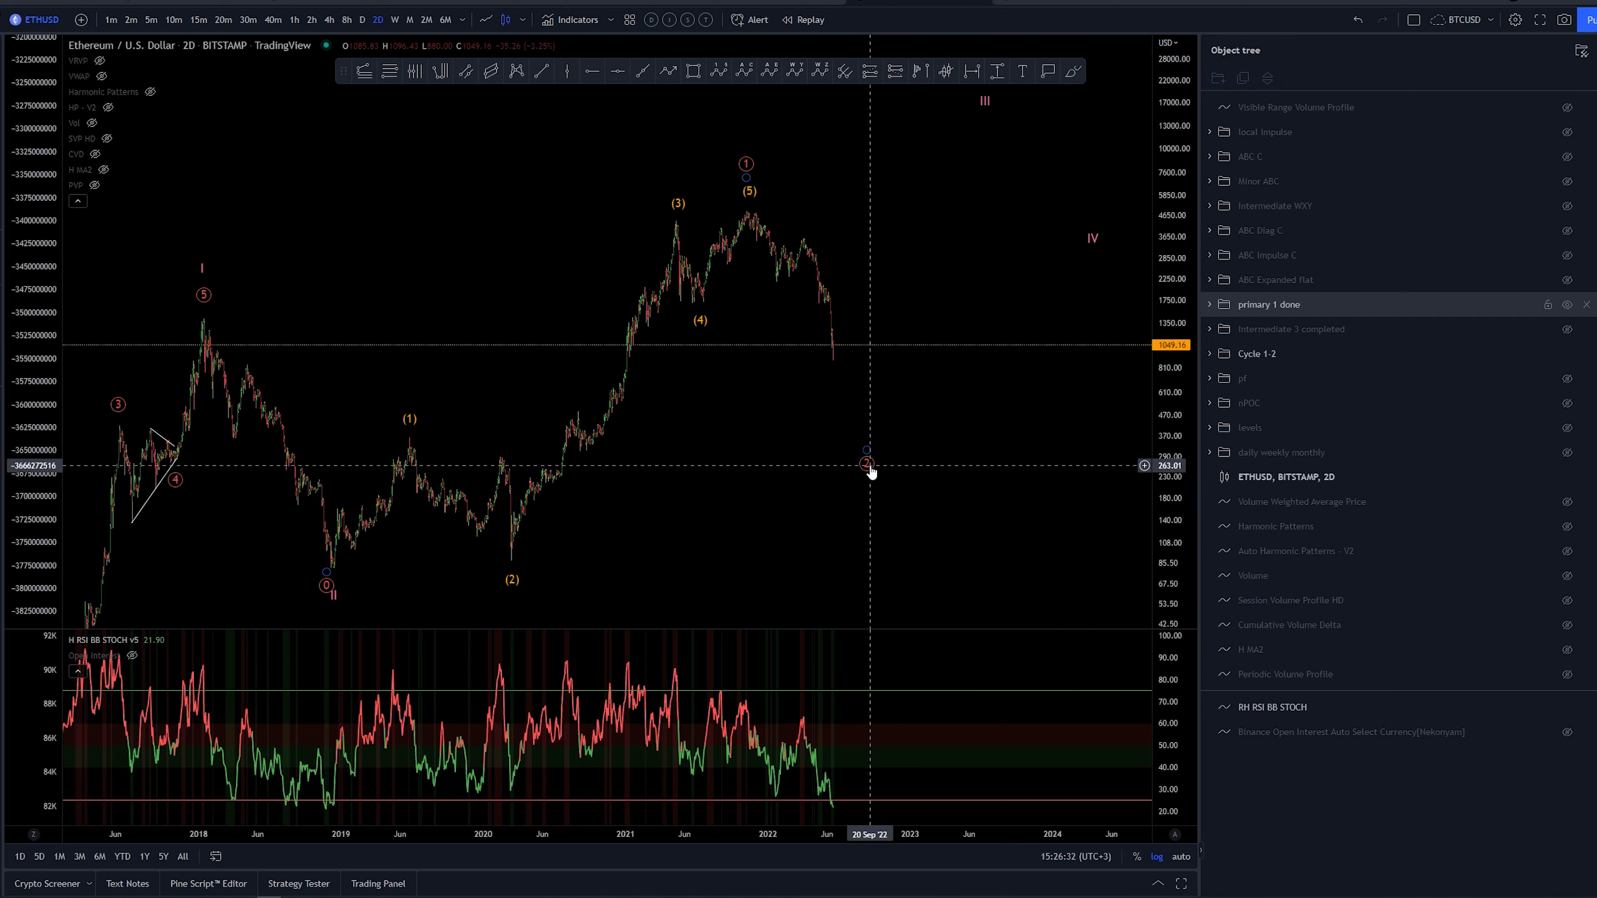
key("Escape")
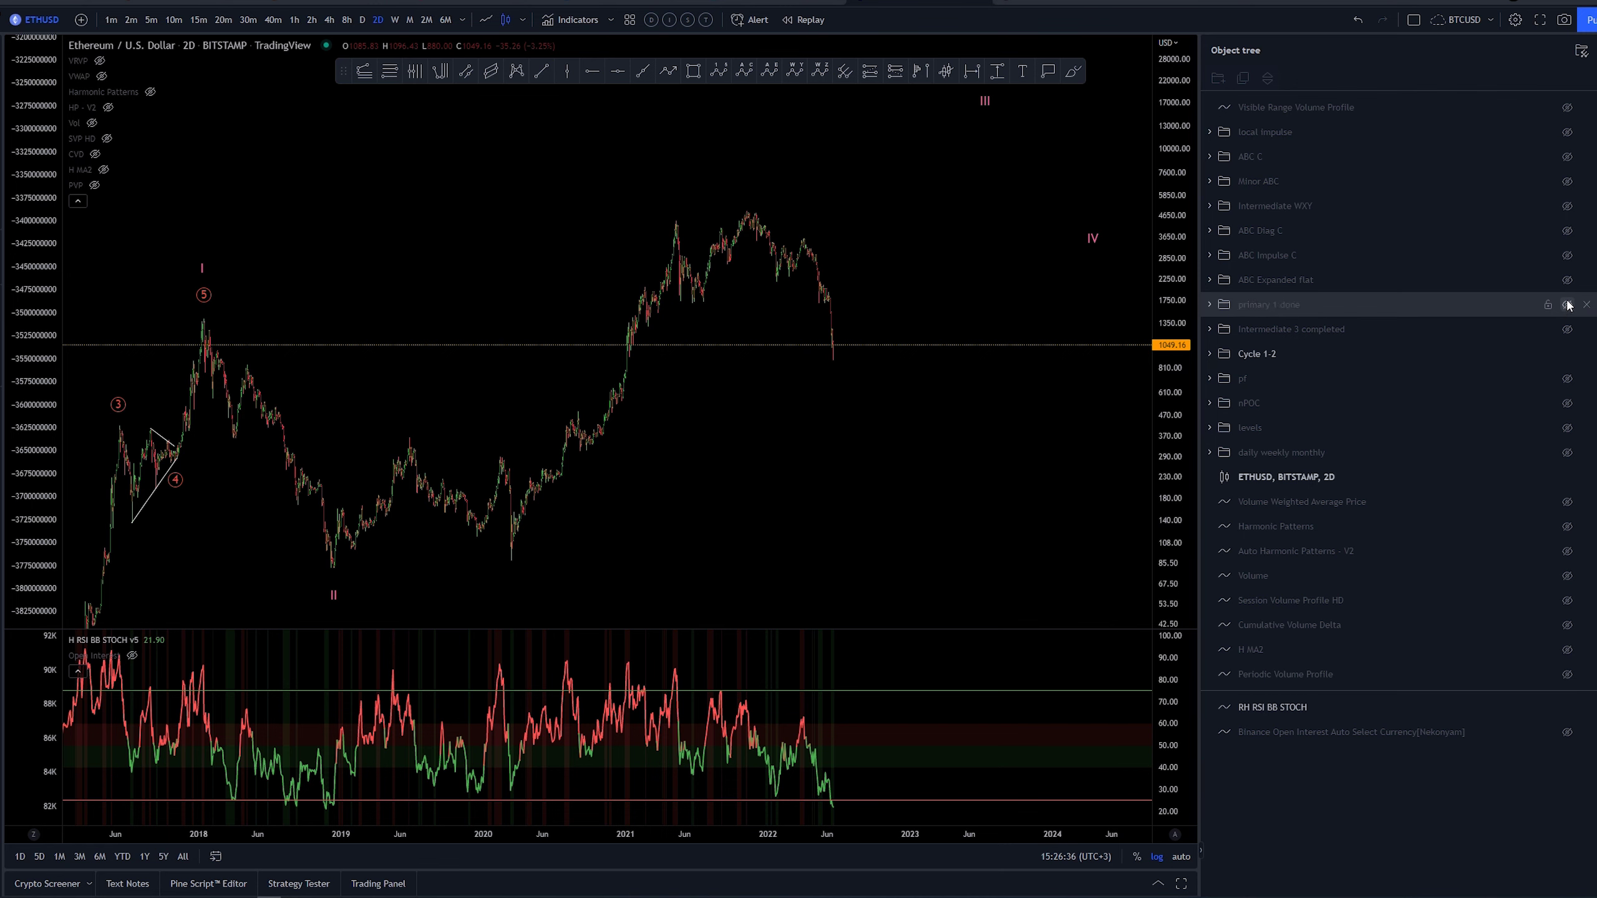
Show the ABC Expanded flat count, toggling Intermediate 3 completed on and off
left_click(1568, 280)
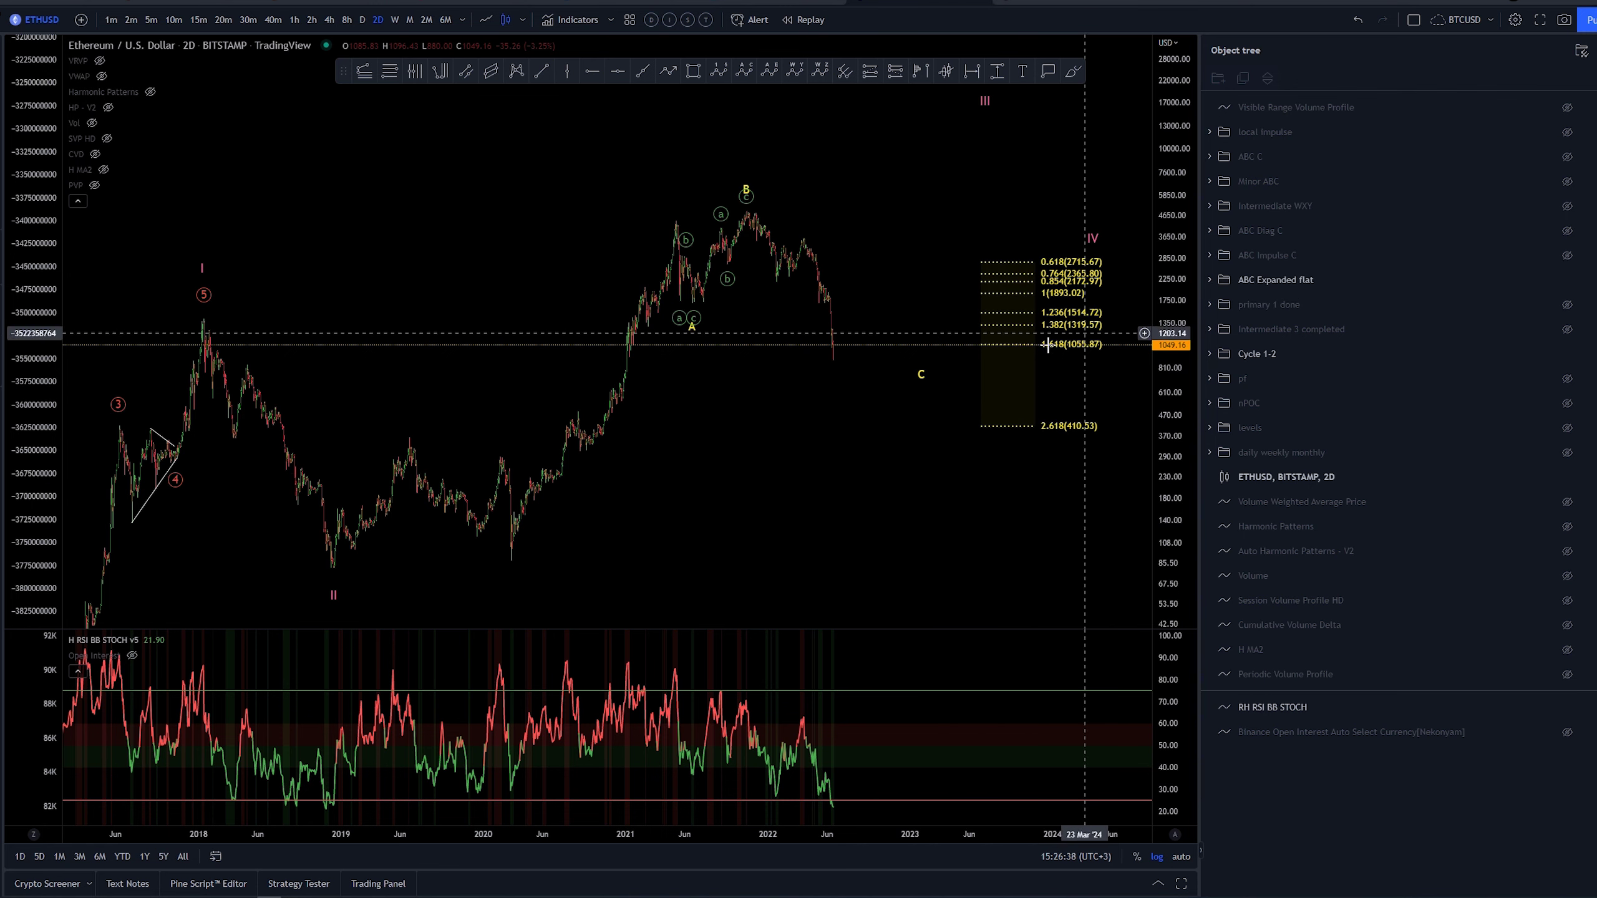
scroll(1047, 344, "up", 3)
left_click(1568, 330)
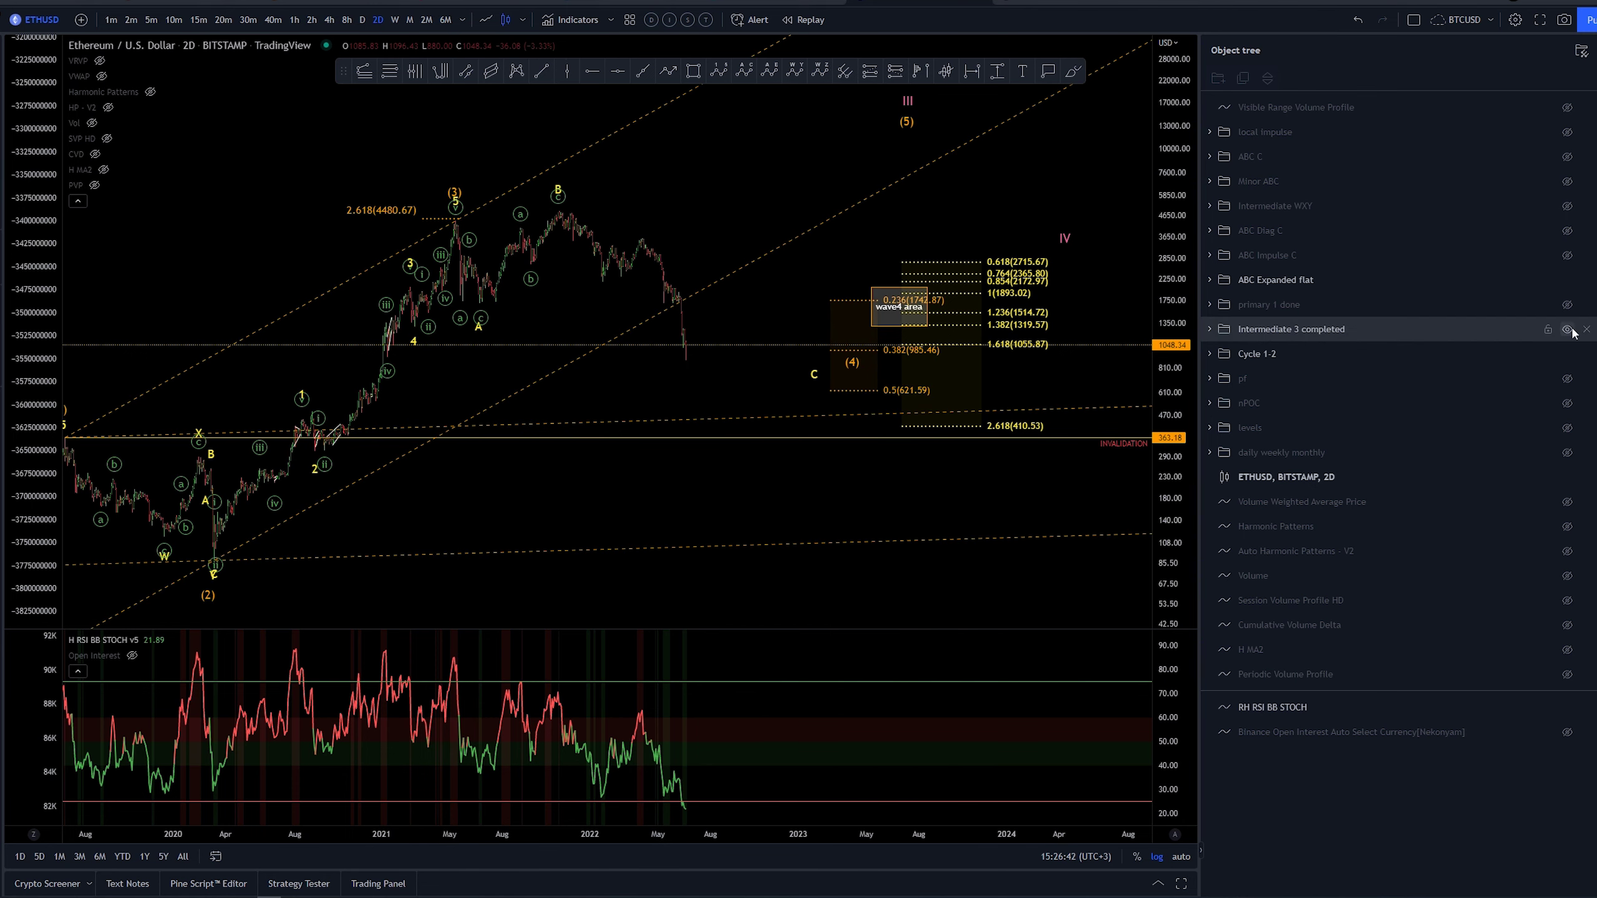
left_click(1519, 333)
left_click(1568, 329)
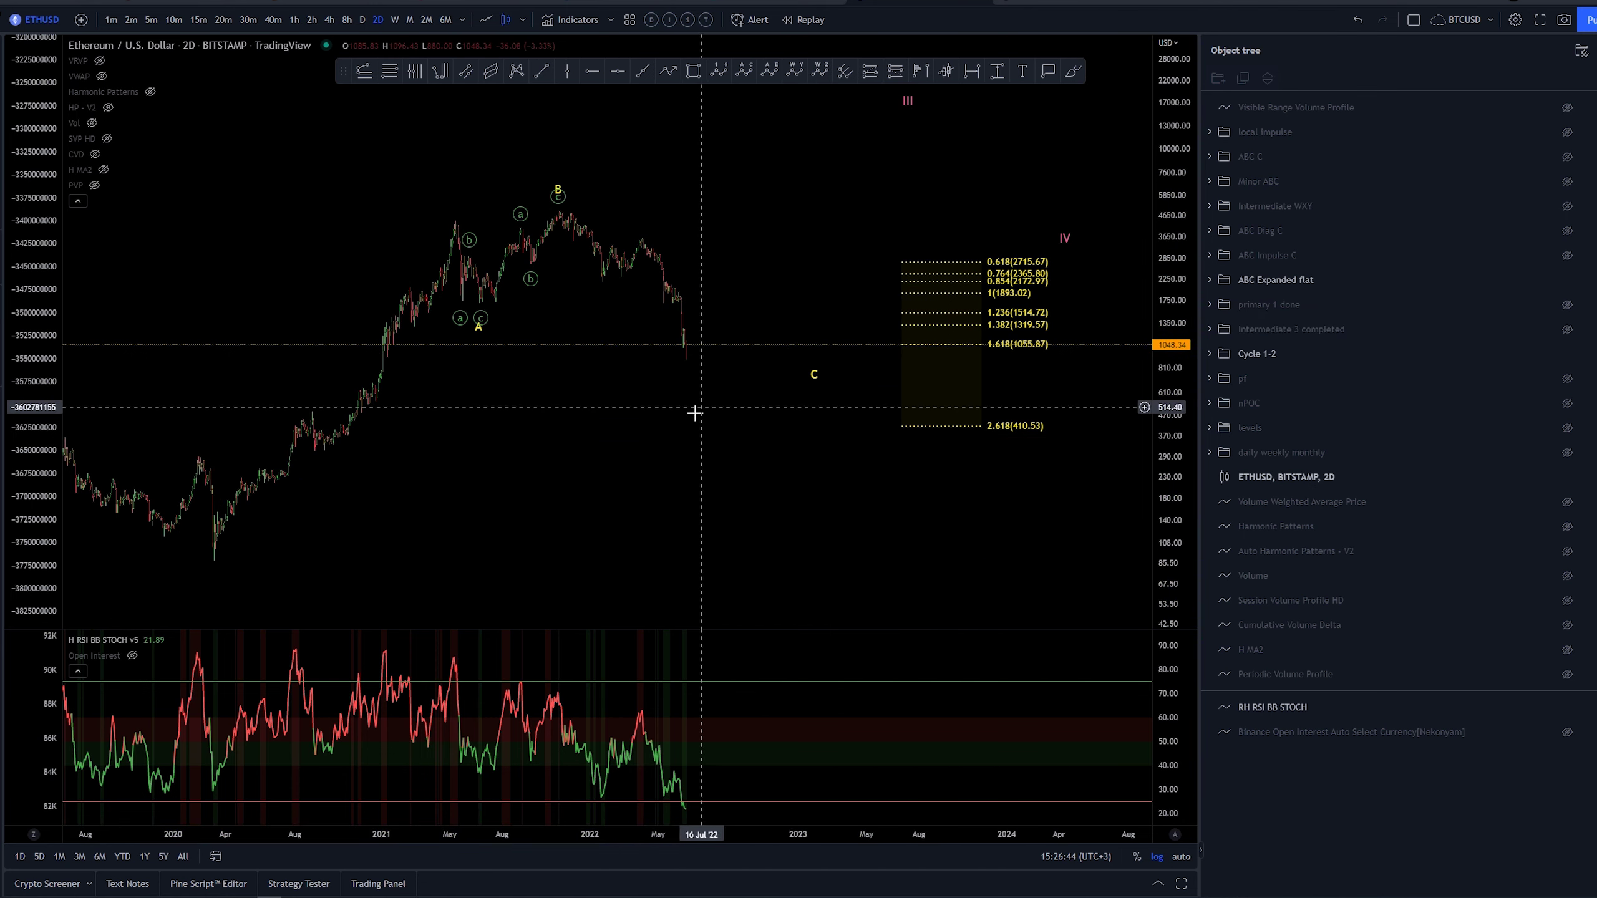
scroll(895, 409, "up", 4)
Frame the 2021–2022 swings and drag the C label lower and earlier
left_click_drag(816, 286, 720, 283)
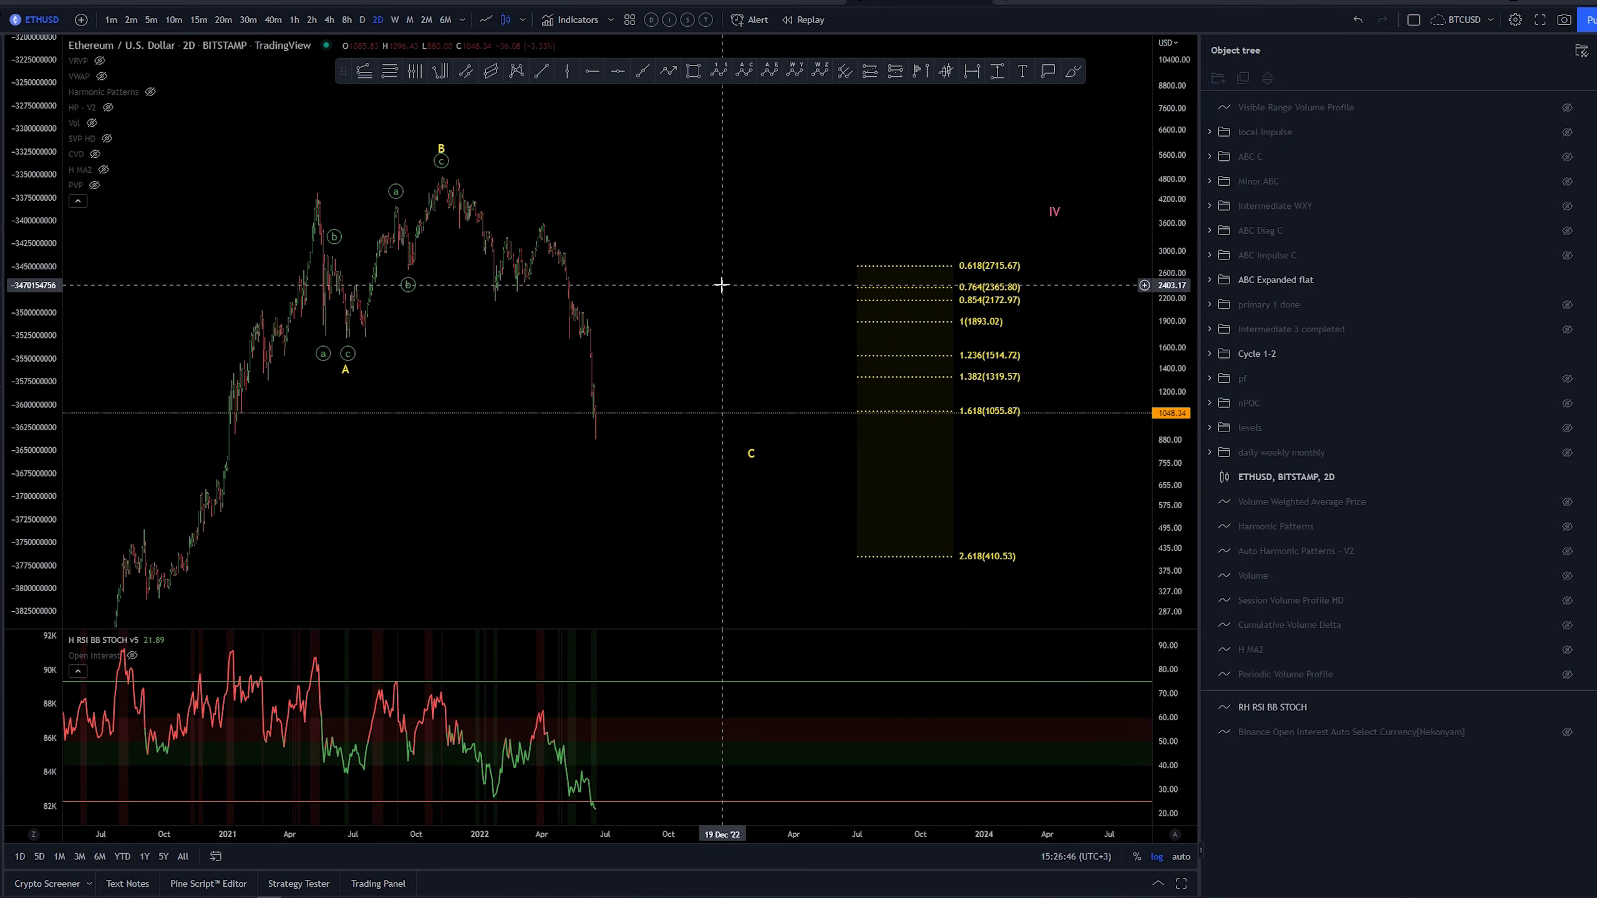
scroll(710, 282, "up", 2)
left_click_drag(442, 282, 580, 306)
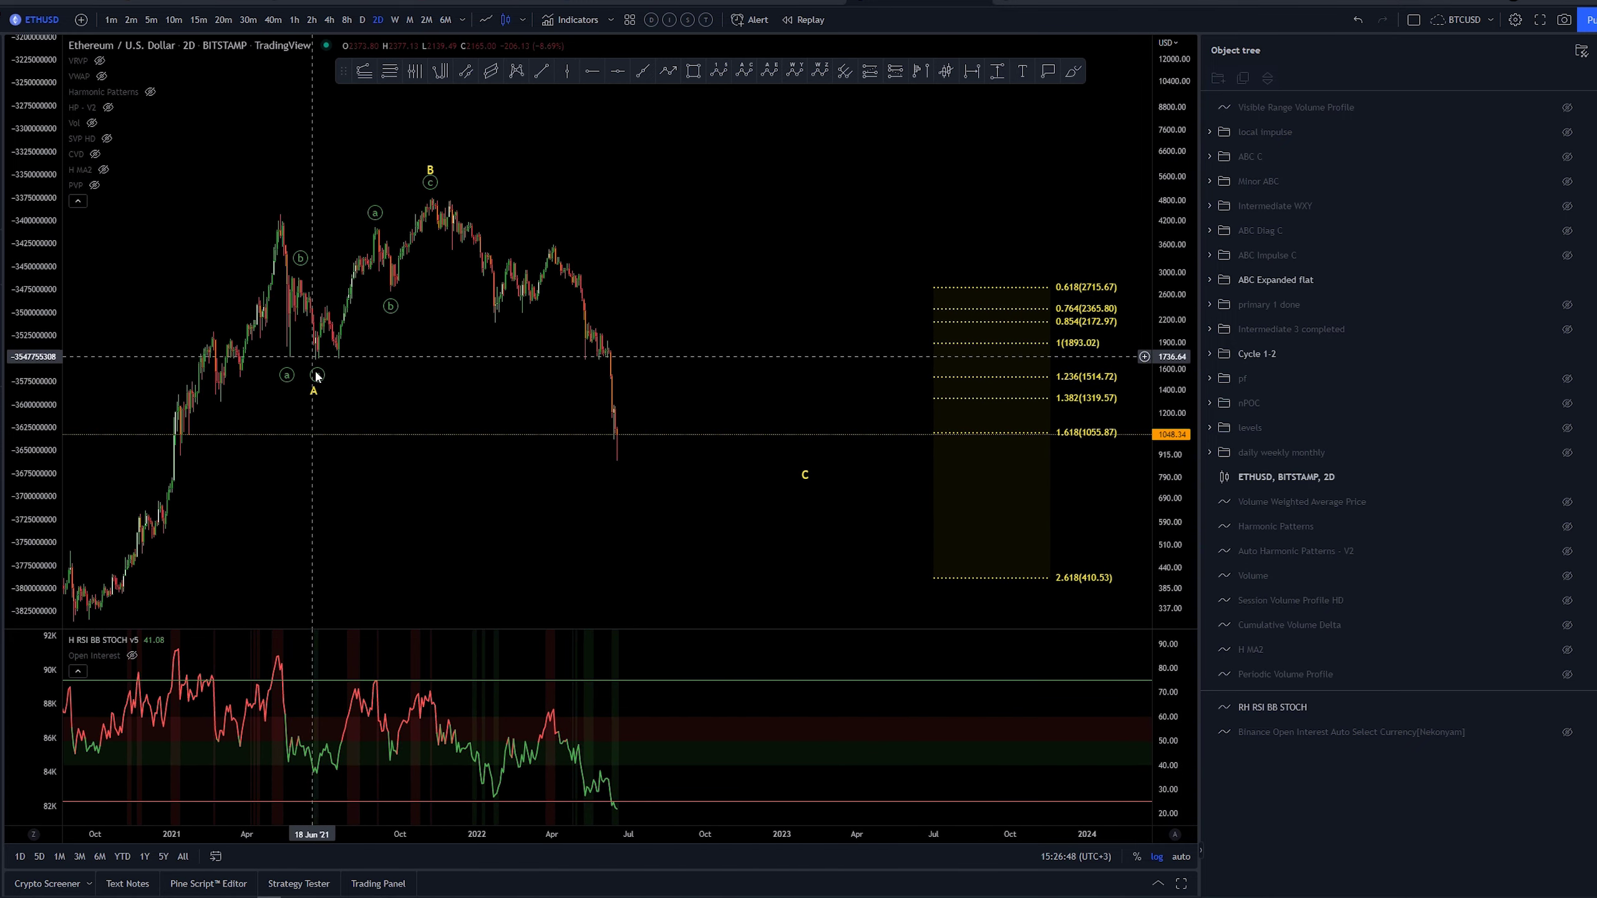
left_click_drag(806, 476, 726, 517)
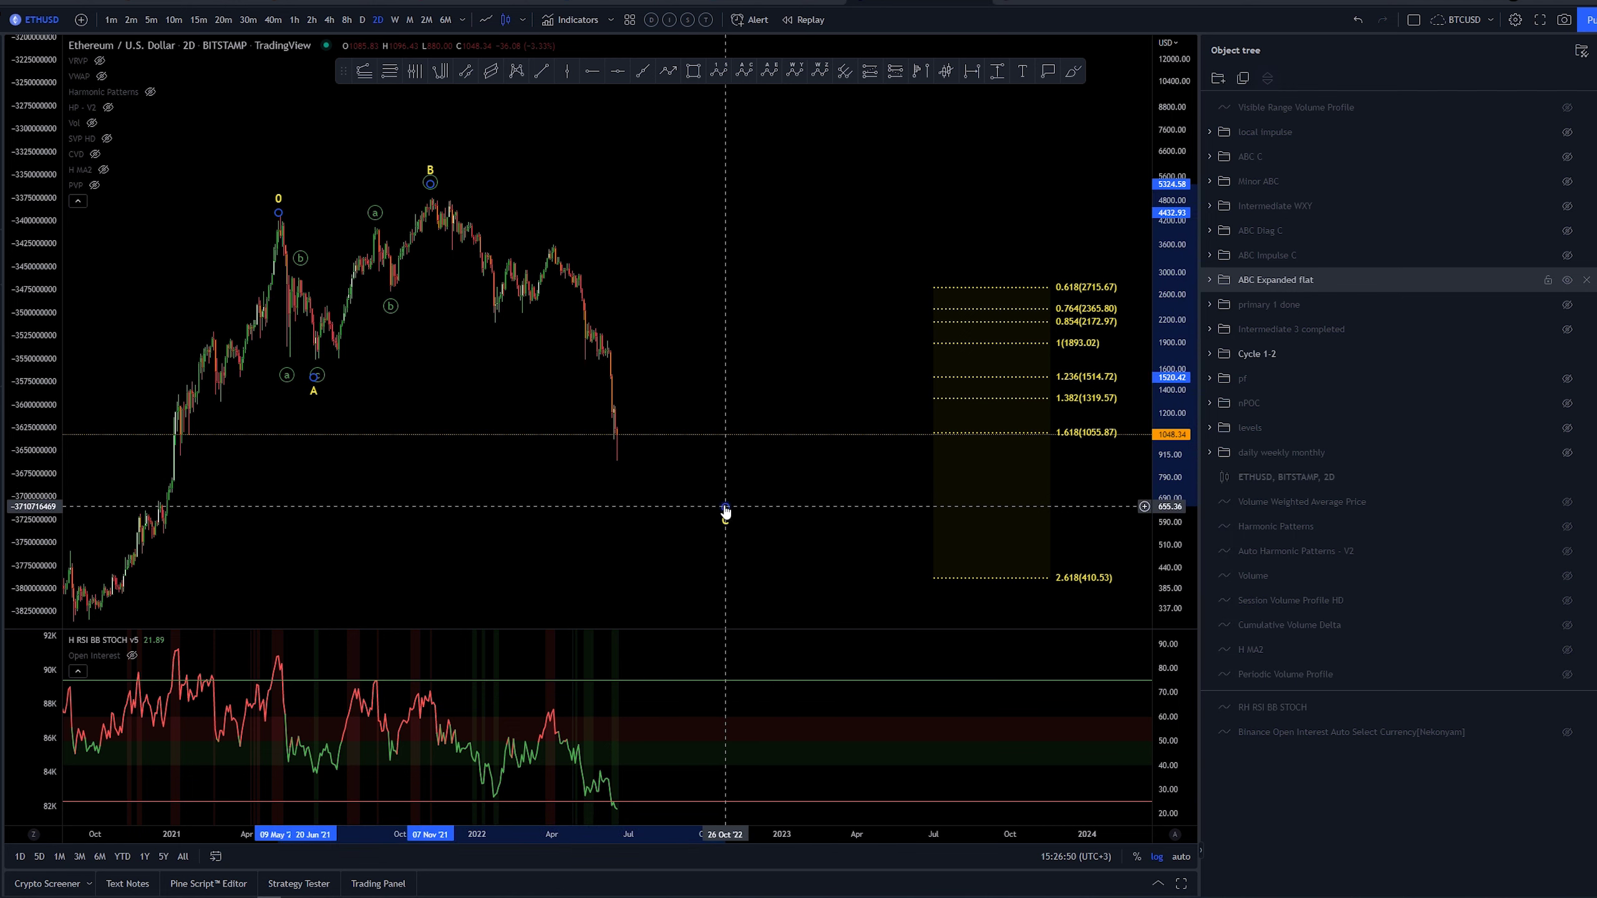
Show the ABC Impulse C count and select it at wave v
left_click(1568, 256)
left_click_drag(724, 196, 756, 200)
scroll(809, 212, "up", 1)
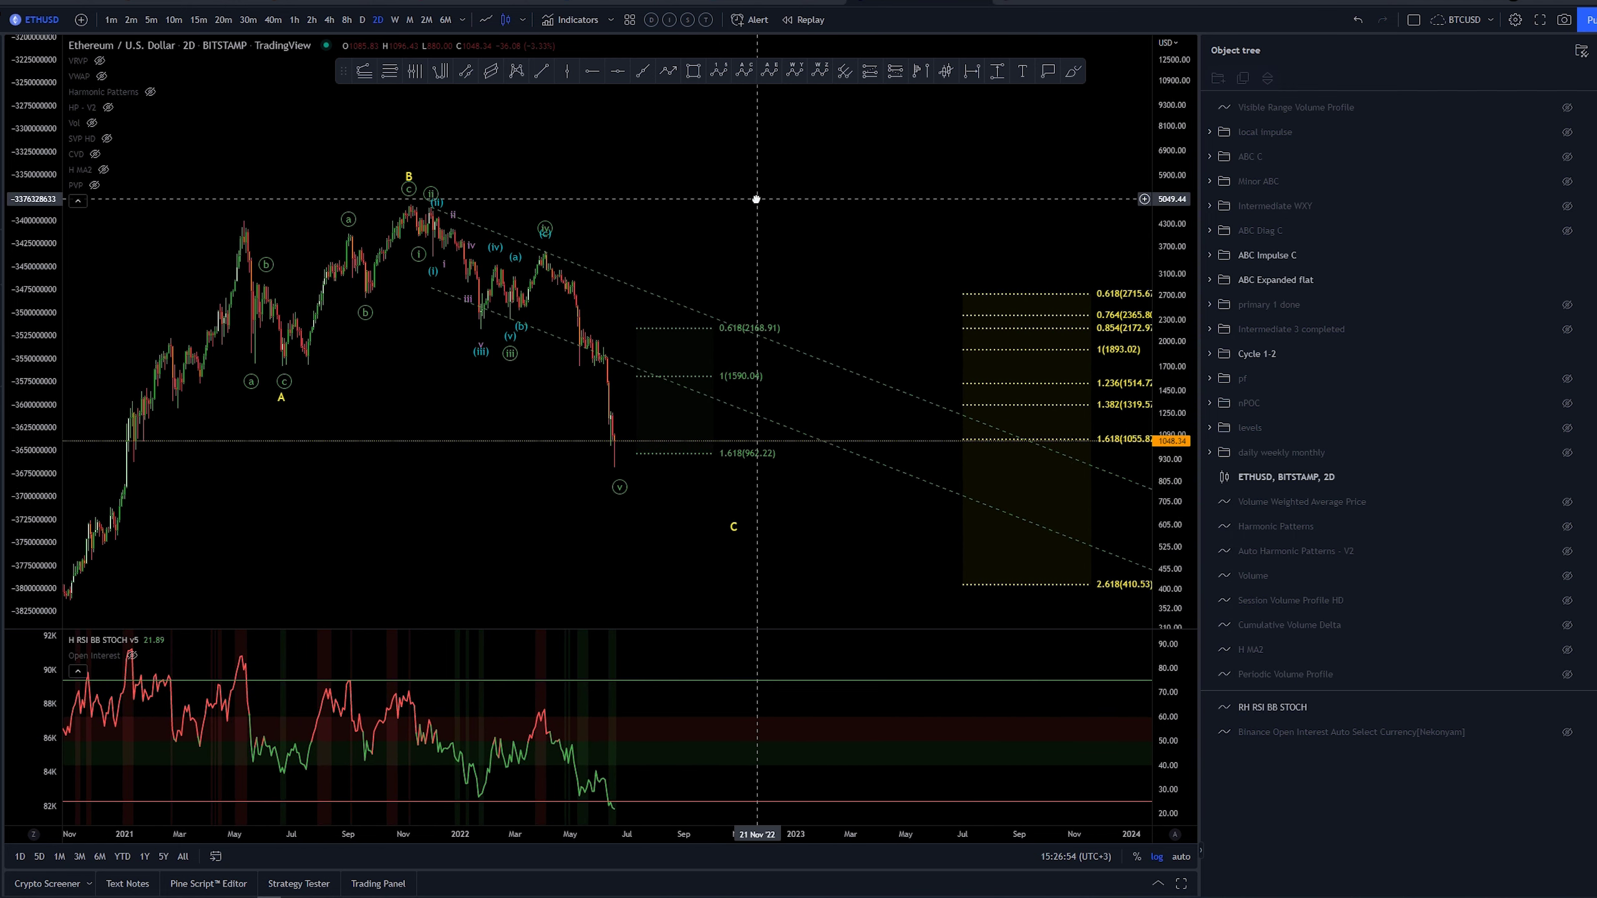
left_click(624, 491)
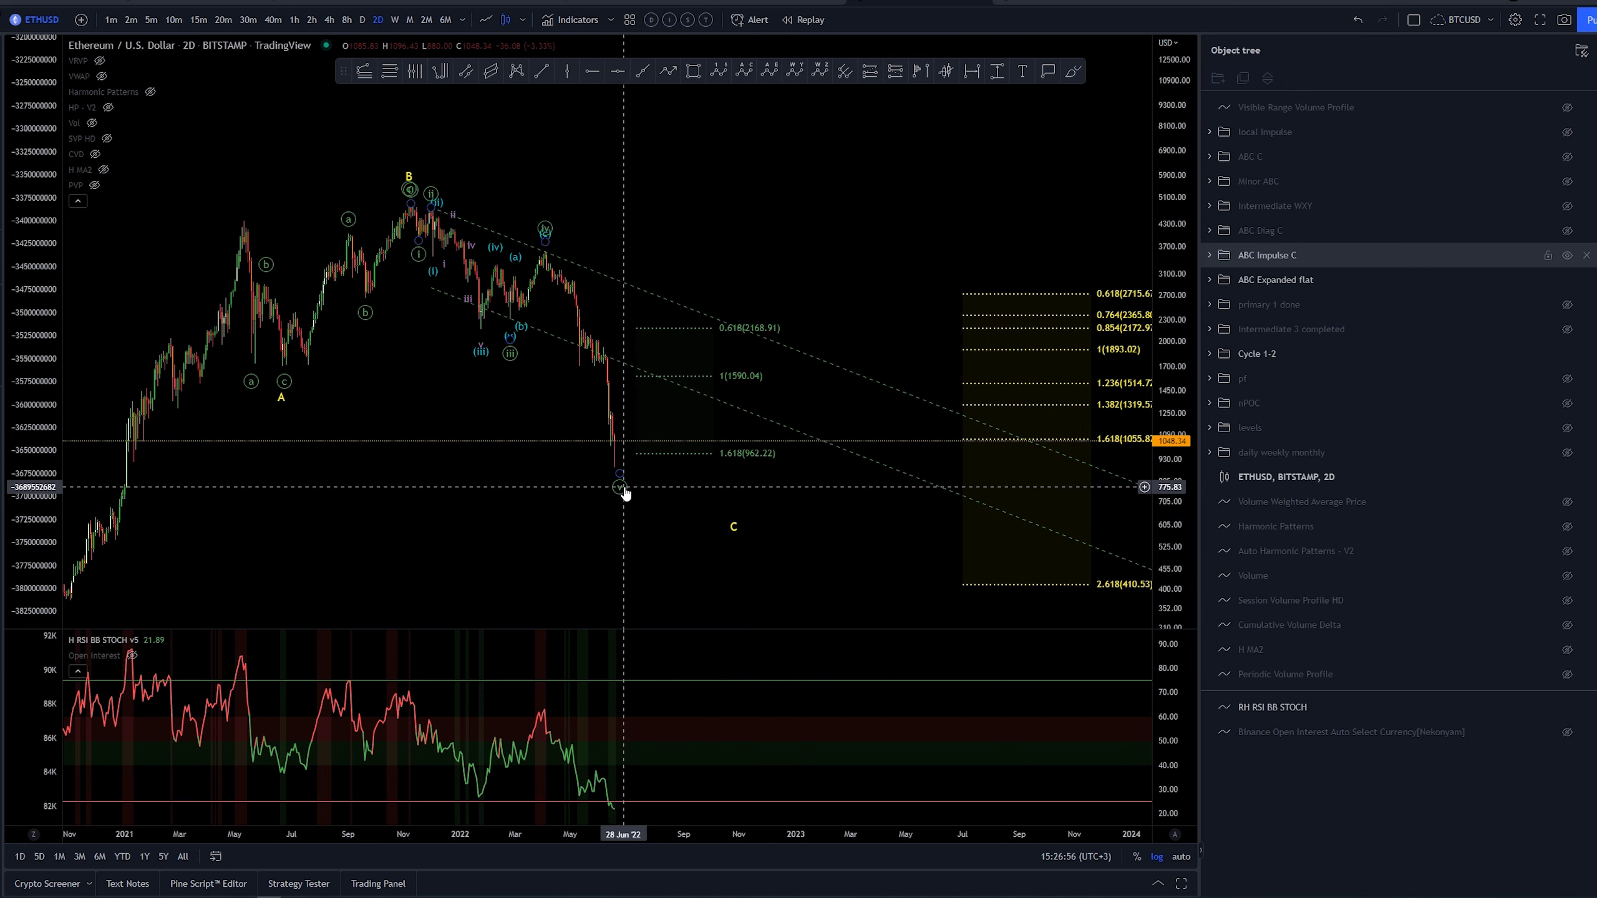
Switch to 8-hour candles and frame the chart around the November 2021 peak
left_click(623, 490)
left_click(599, 156)
scroll(434, 176, "up", 4)
left_click_drag(419, 177, 728, 181)
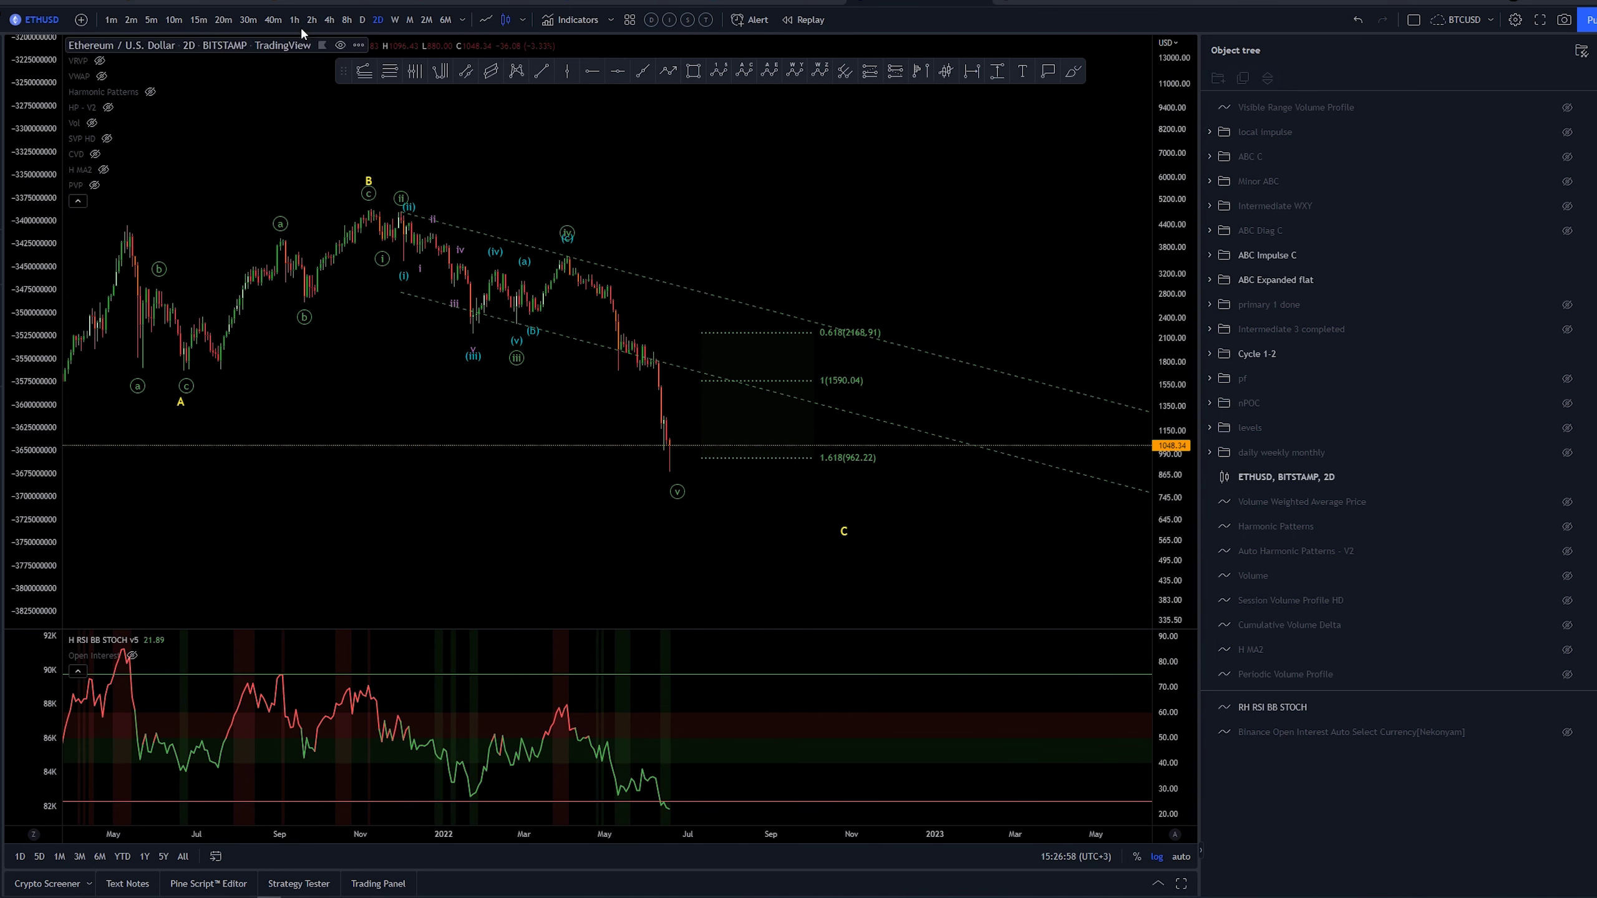
left_click(346, 19)
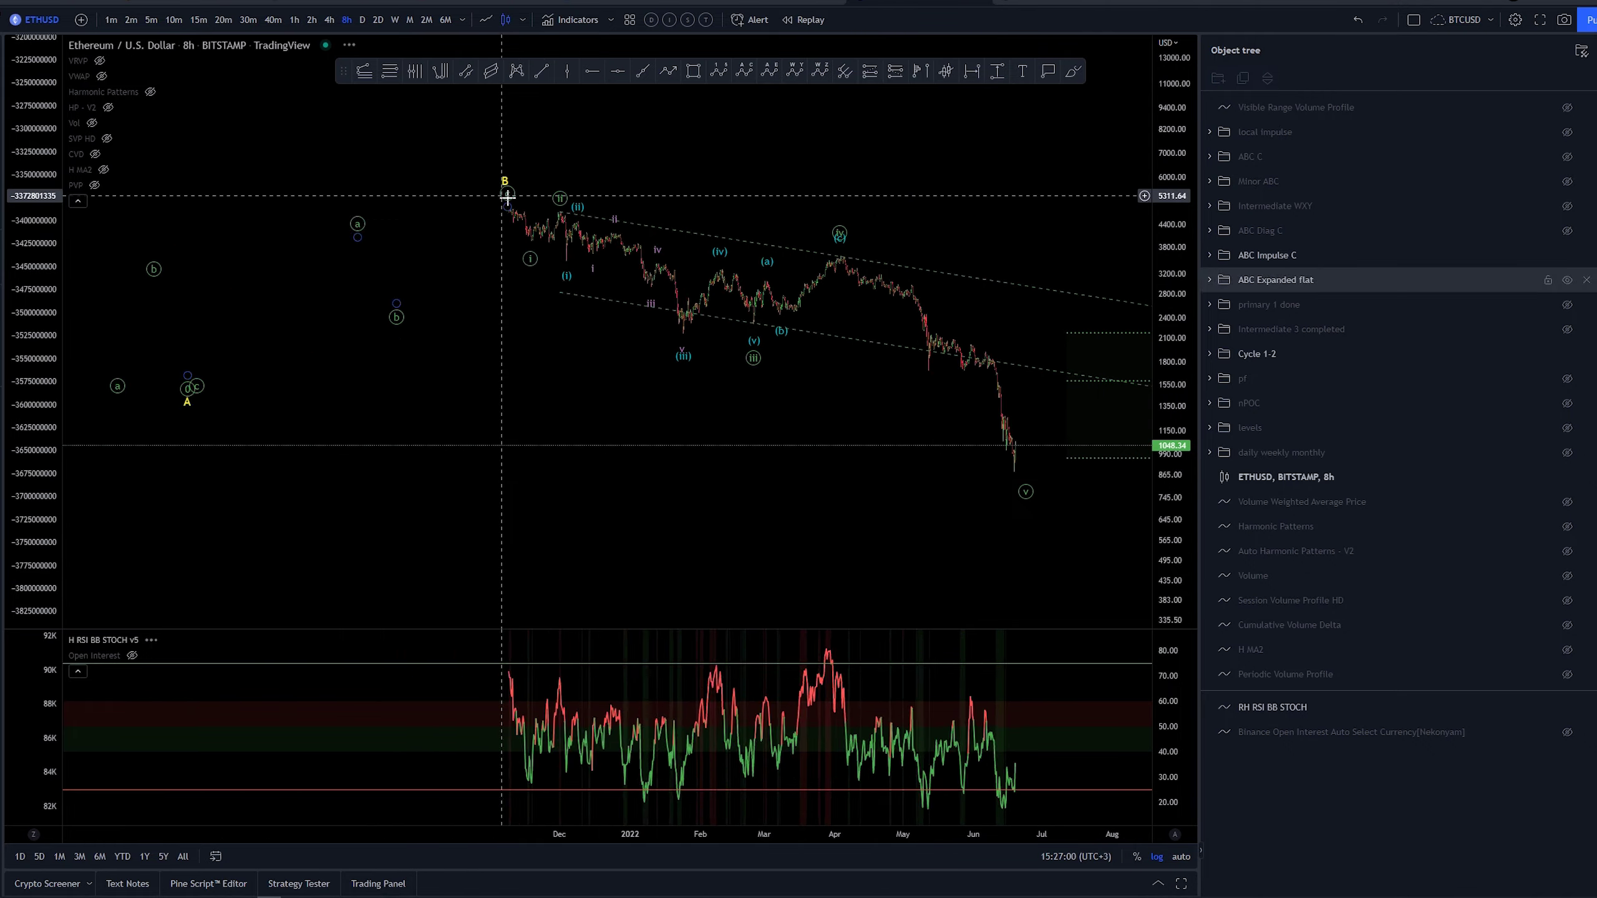
scroll(1044, 177, "up", 5)
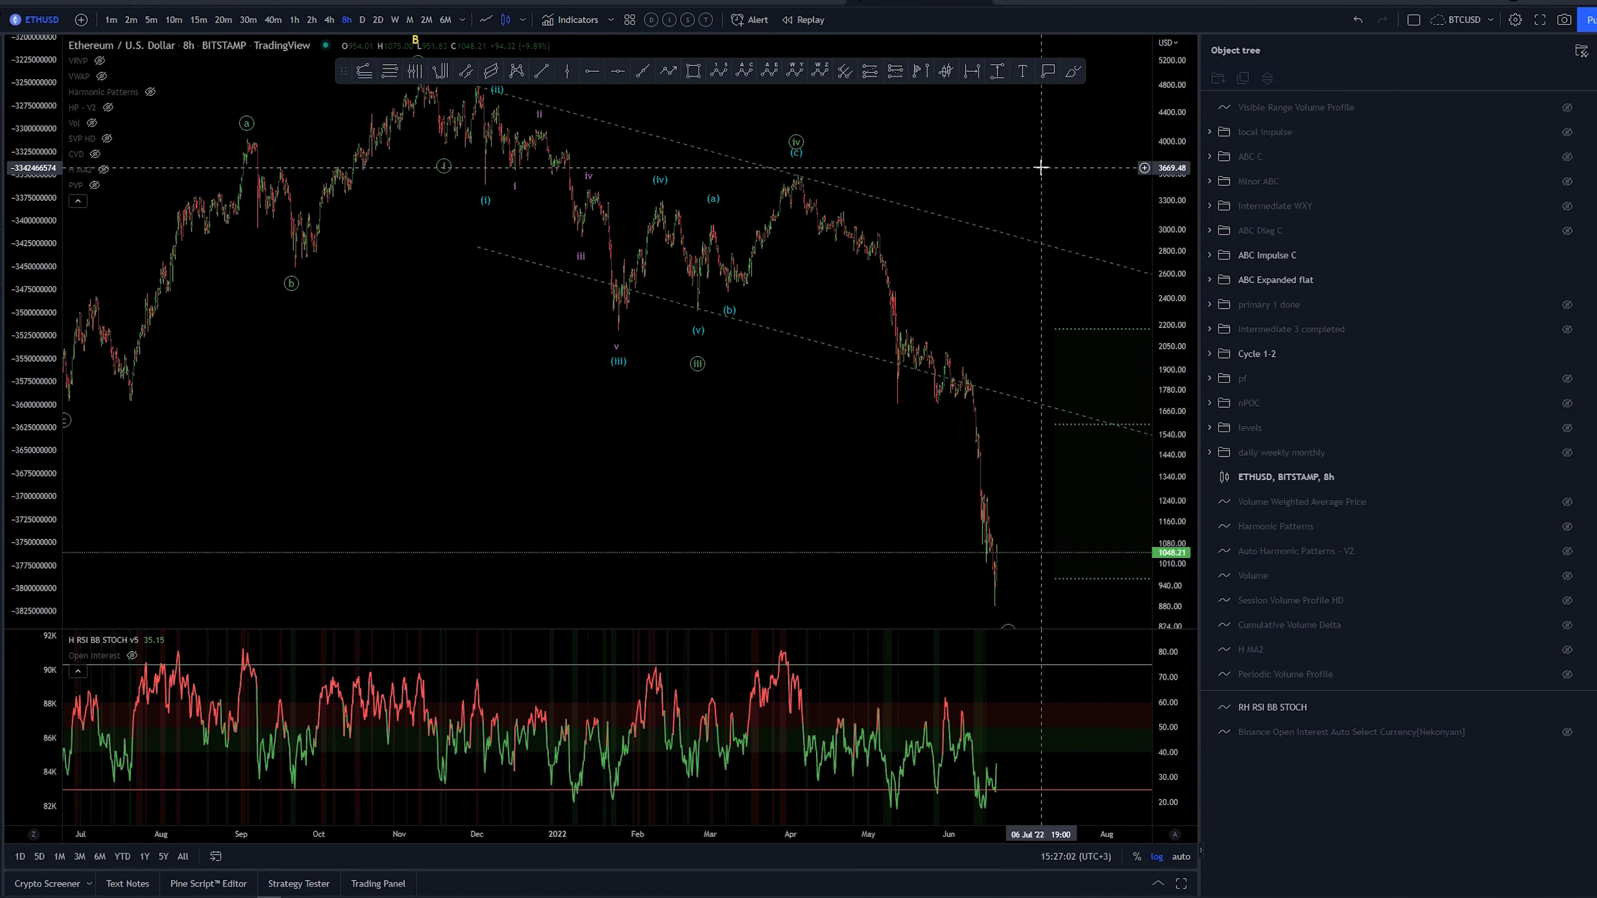
left_click_drag(1037, 164, 853, 203)
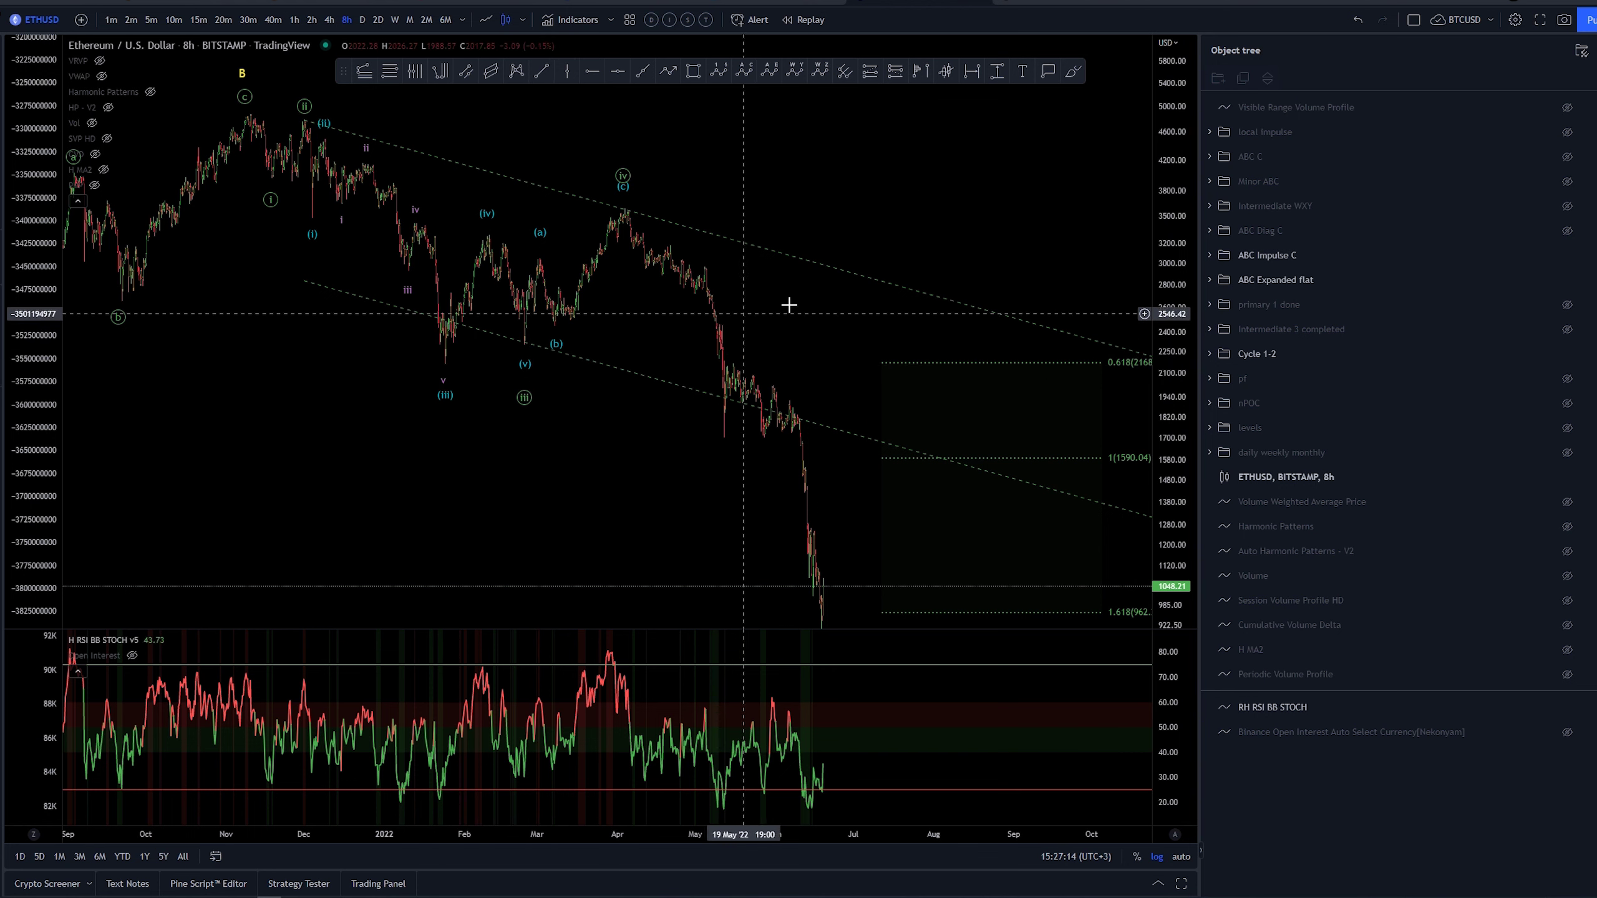
left_click_drag(788, 307, 937, 240)
scroll(939, 239, "down", 4)
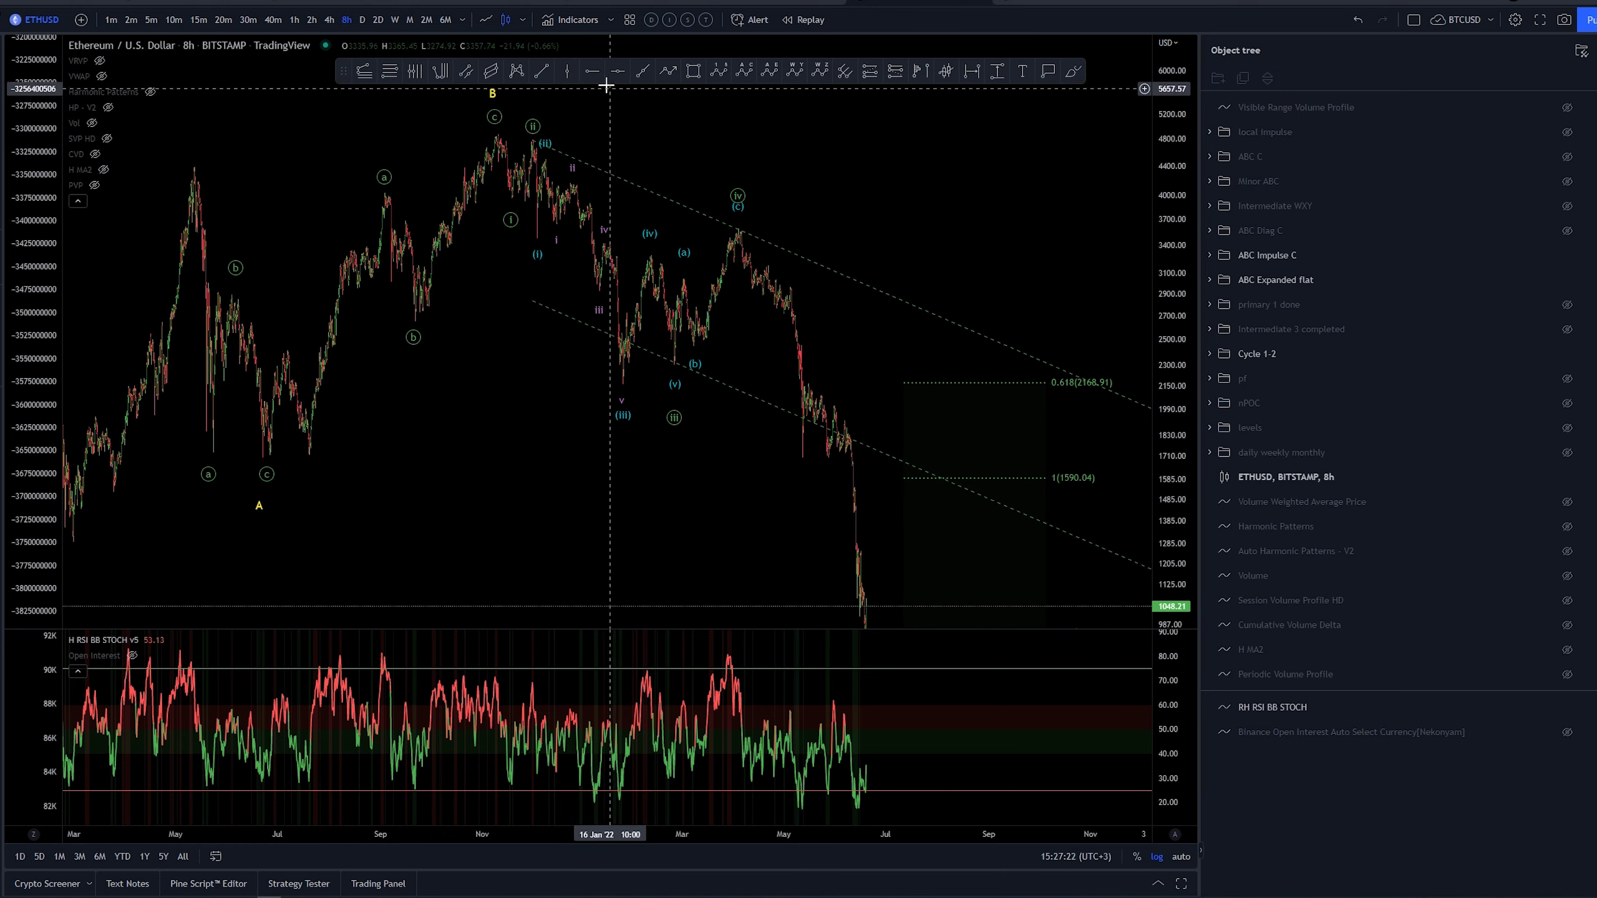
left_click_drag(976, 221, 884, 227)
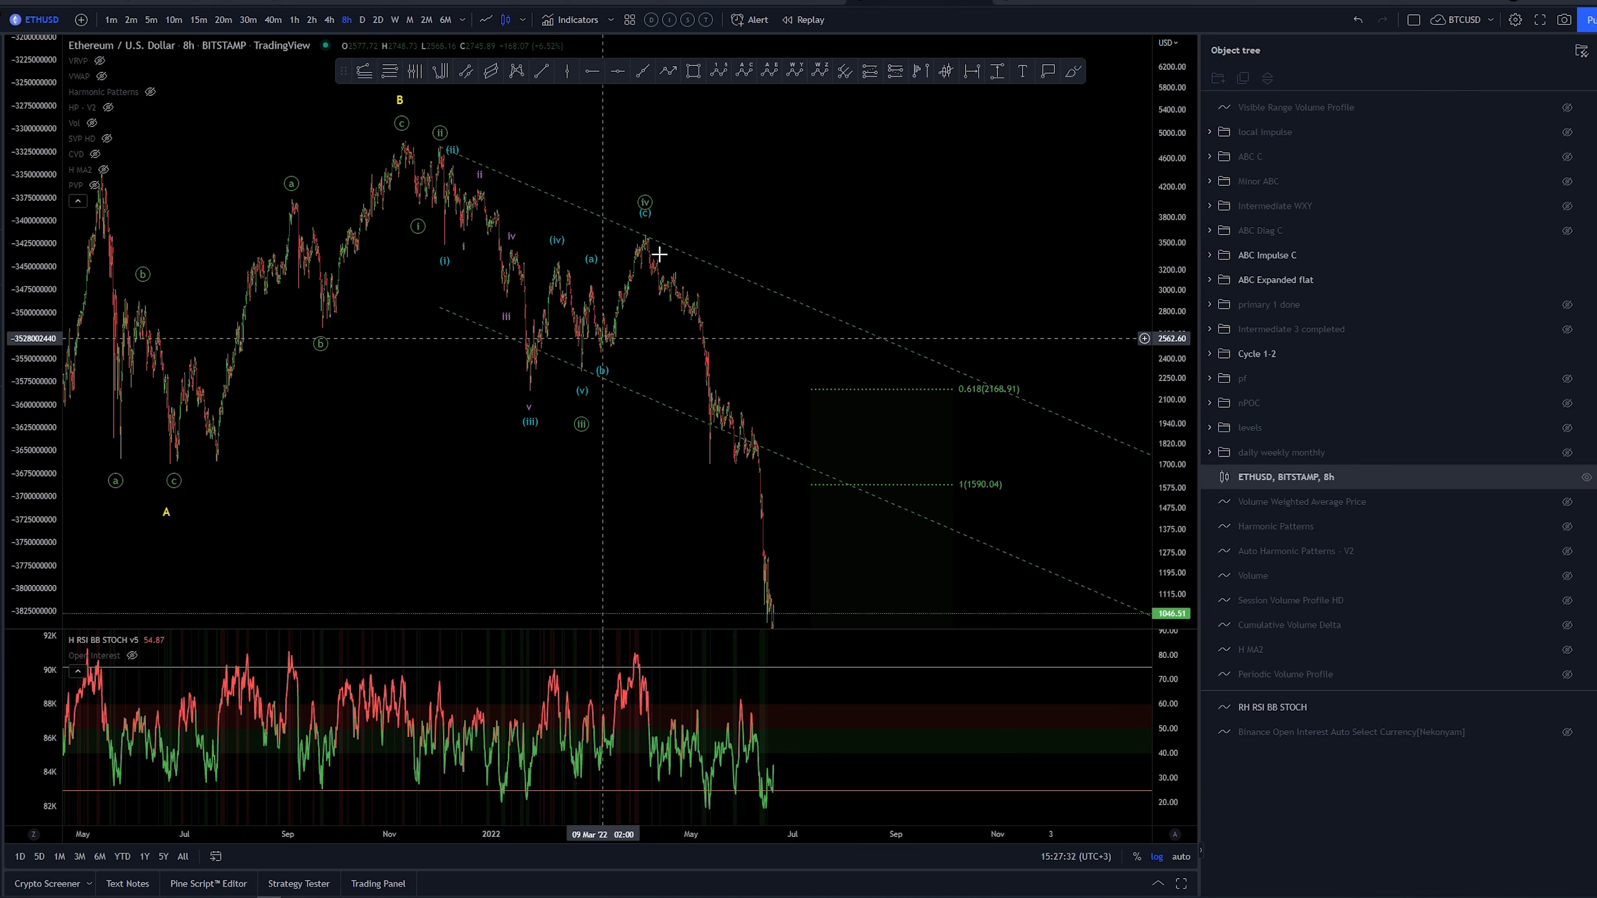
Draw a six-point Elliott impulse wave down from the B high at Minuette degree
left_click(413, 144)
left_click(532, 396)
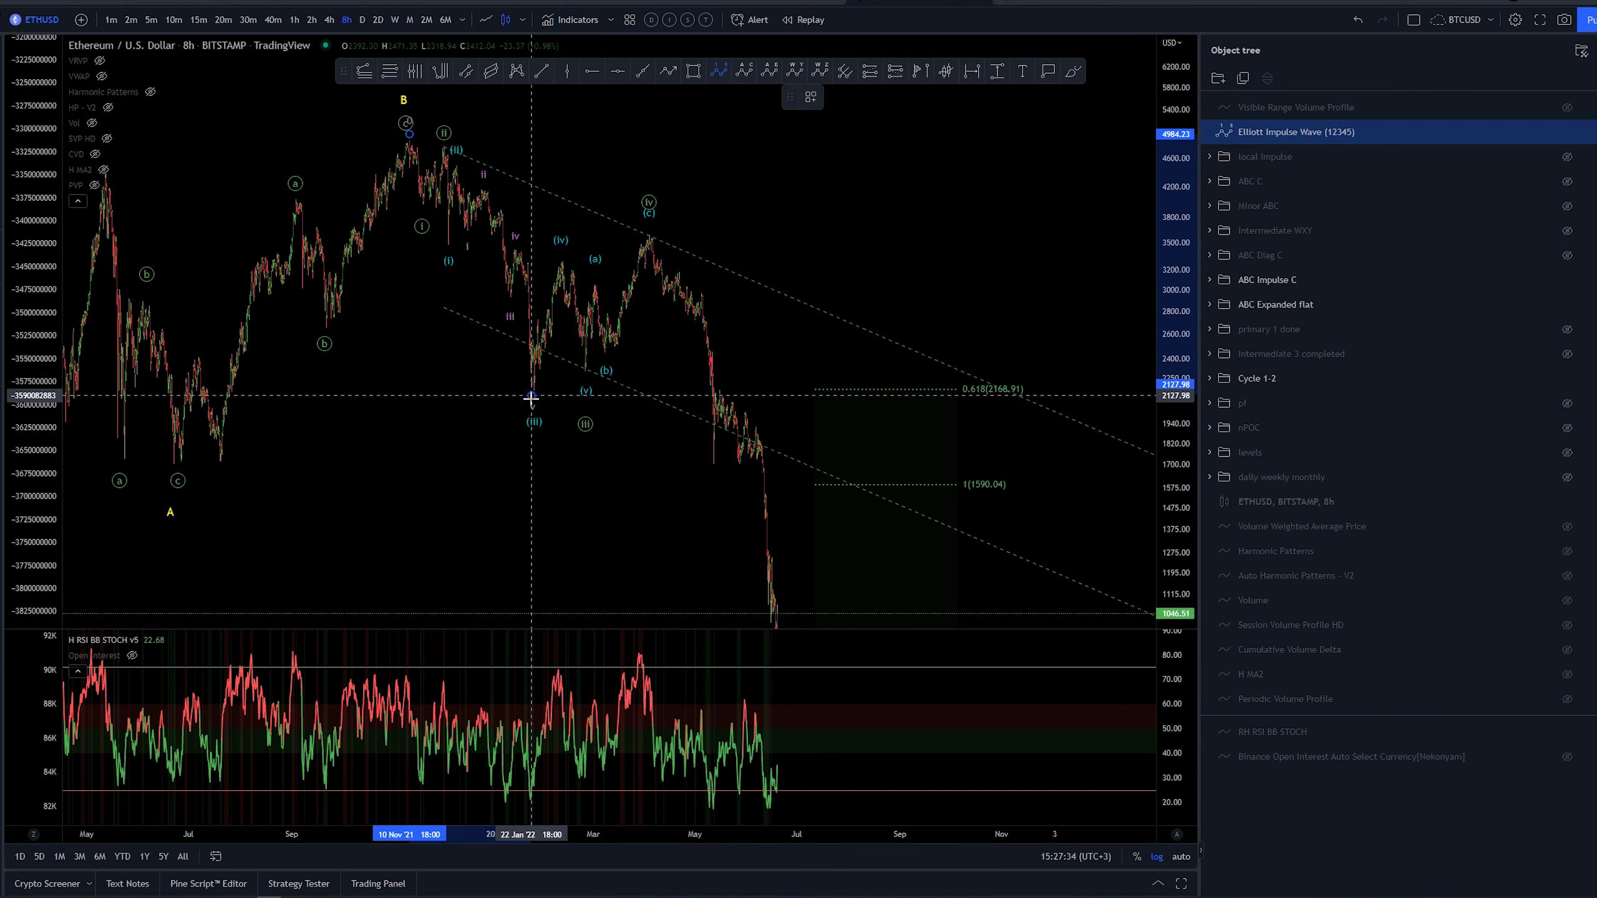
left_click(640, 180)
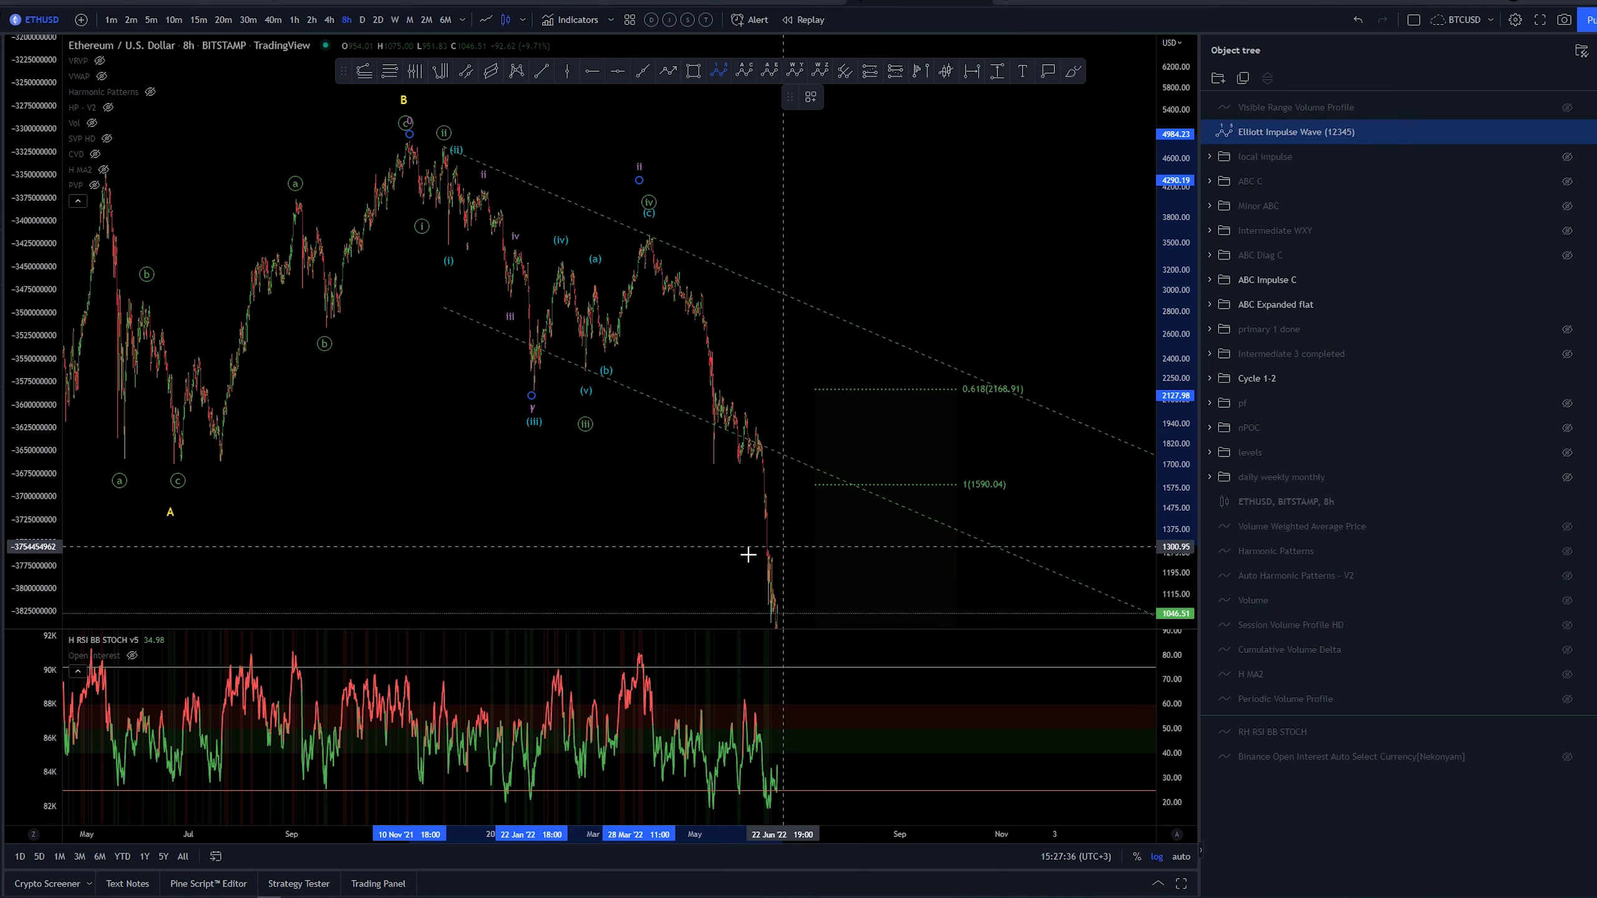
left_click(693, 562)
left_click(700, 558)
left_click(715, 557)
left_click(811, 96)
left_click(830, 320)
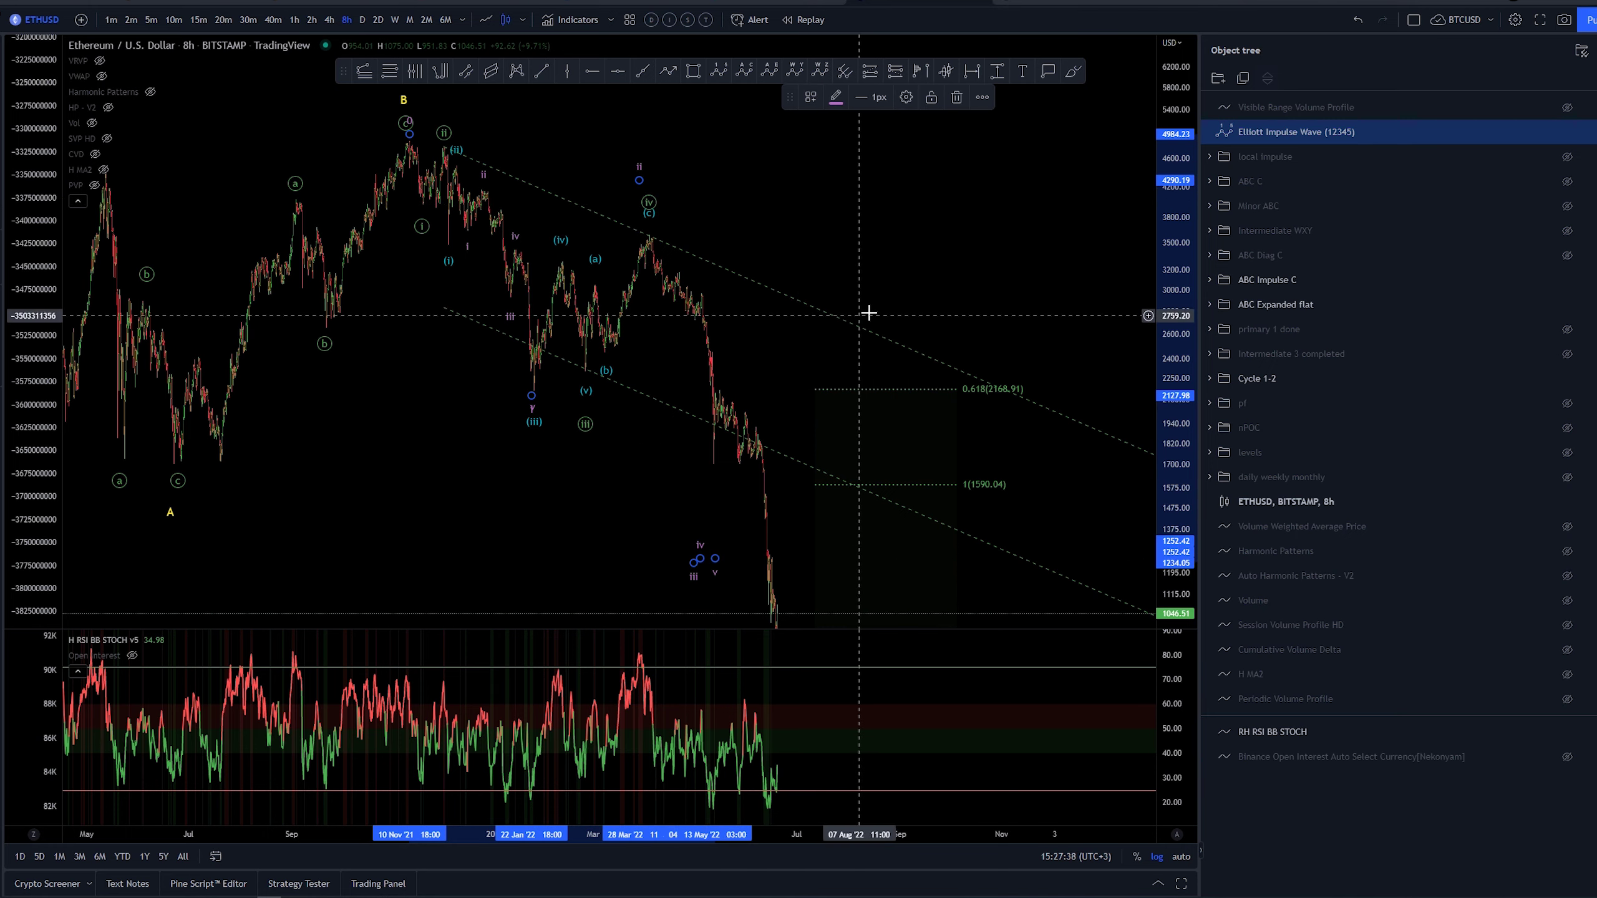
Move the new impulse wave into the ABC Impulse C folder
scroll(866, 314, "down", 5)
left_click_drag(1174, 372, 1174, 379)
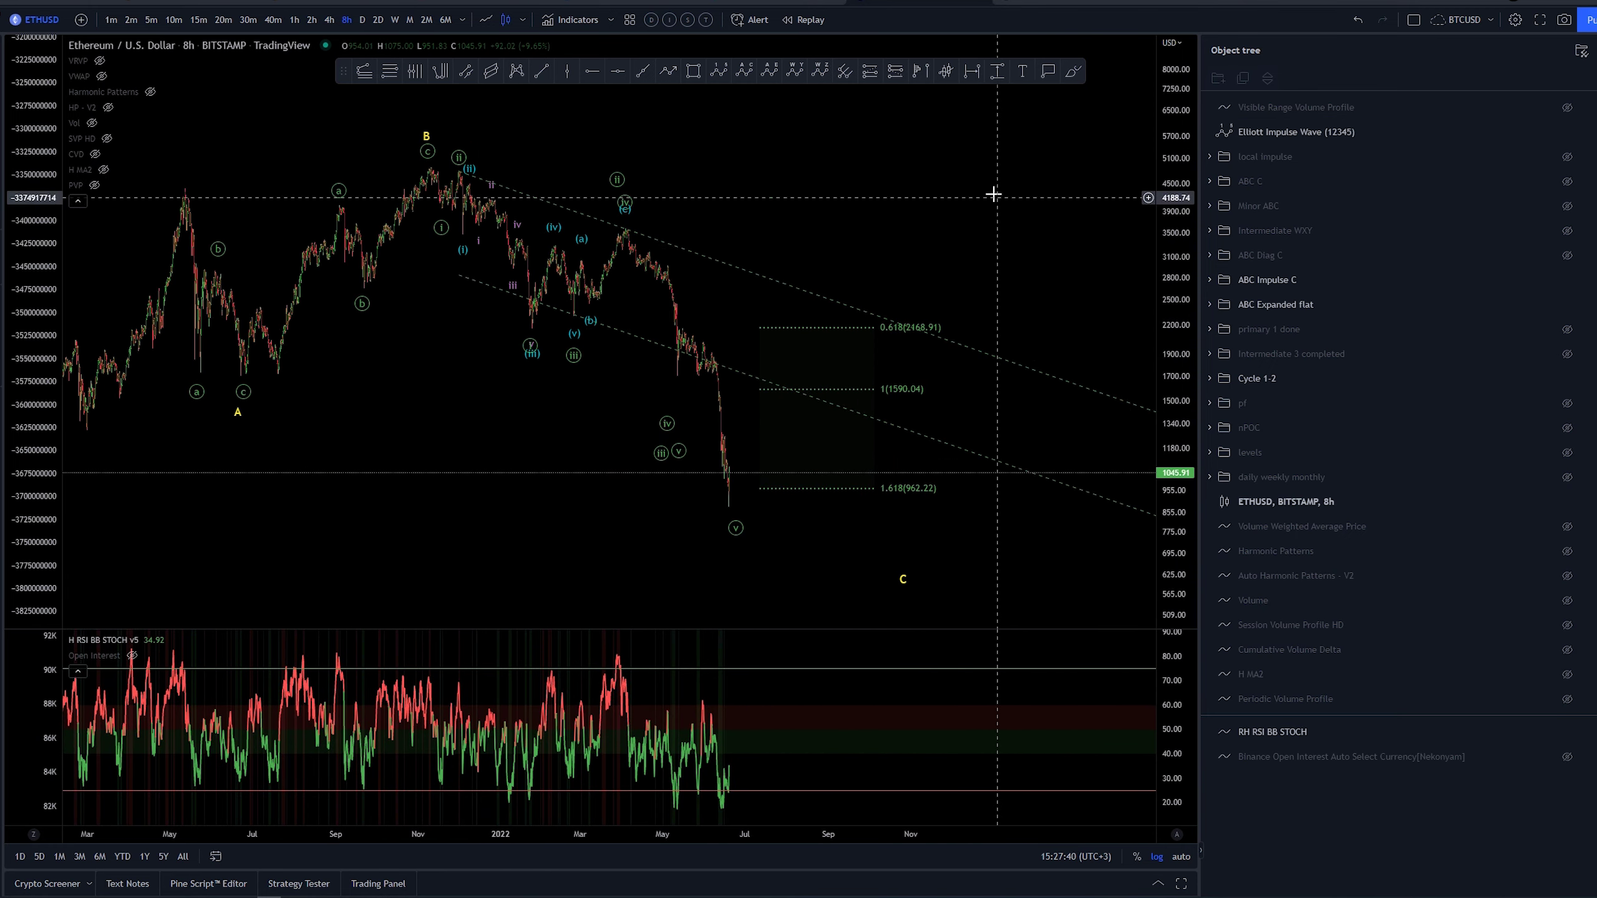
left_click_drag(989, 194, 952, 180)
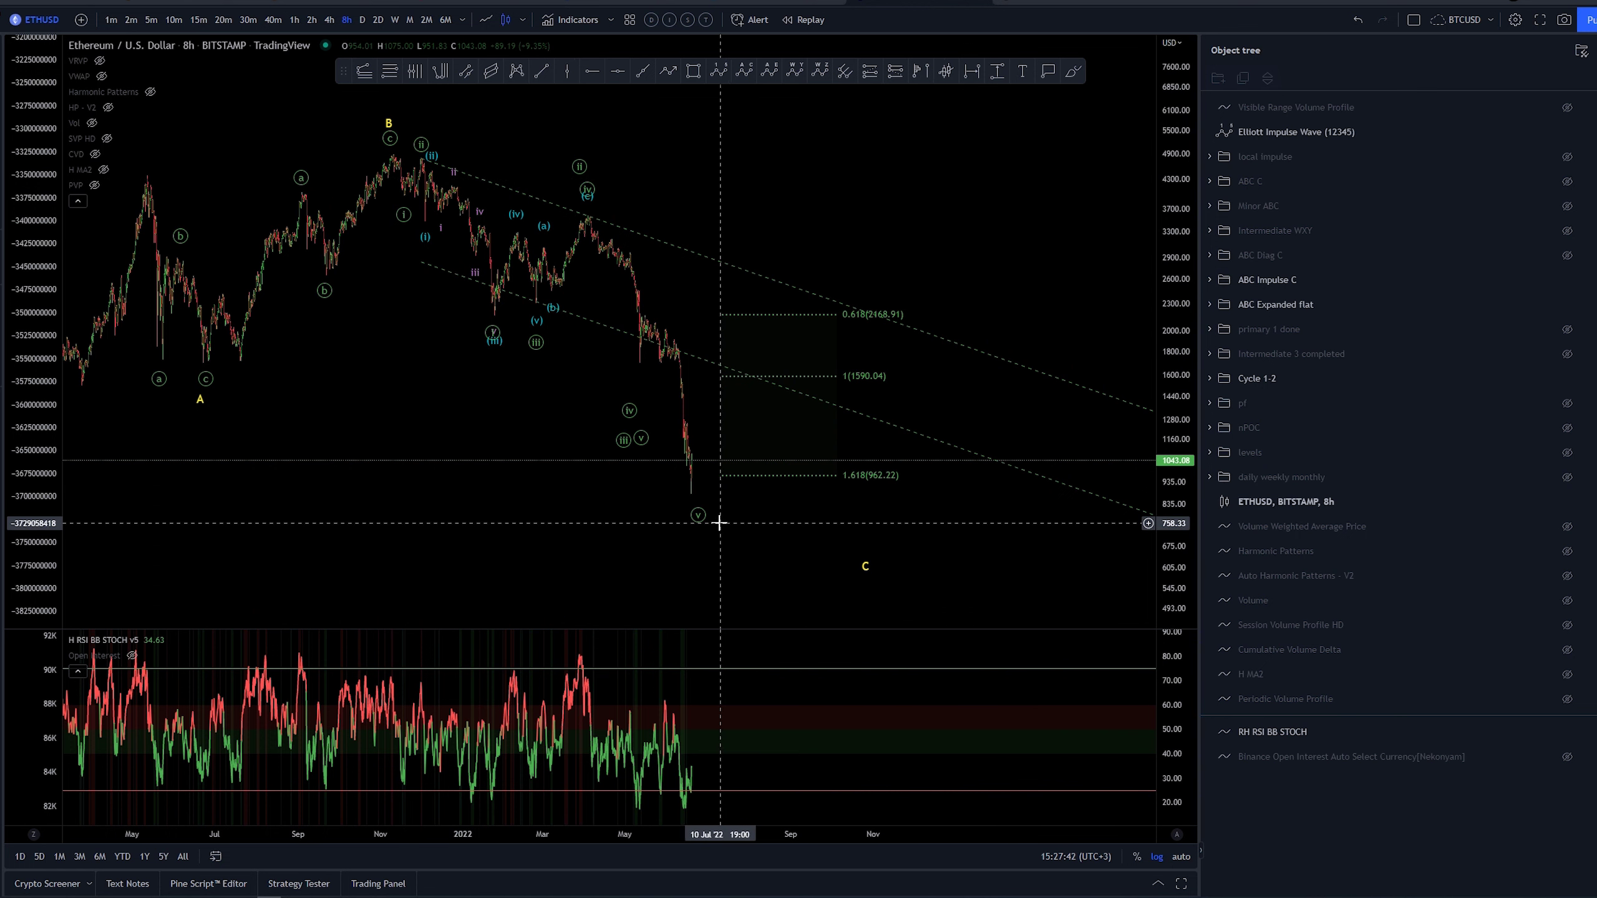
left_click(491, 337)
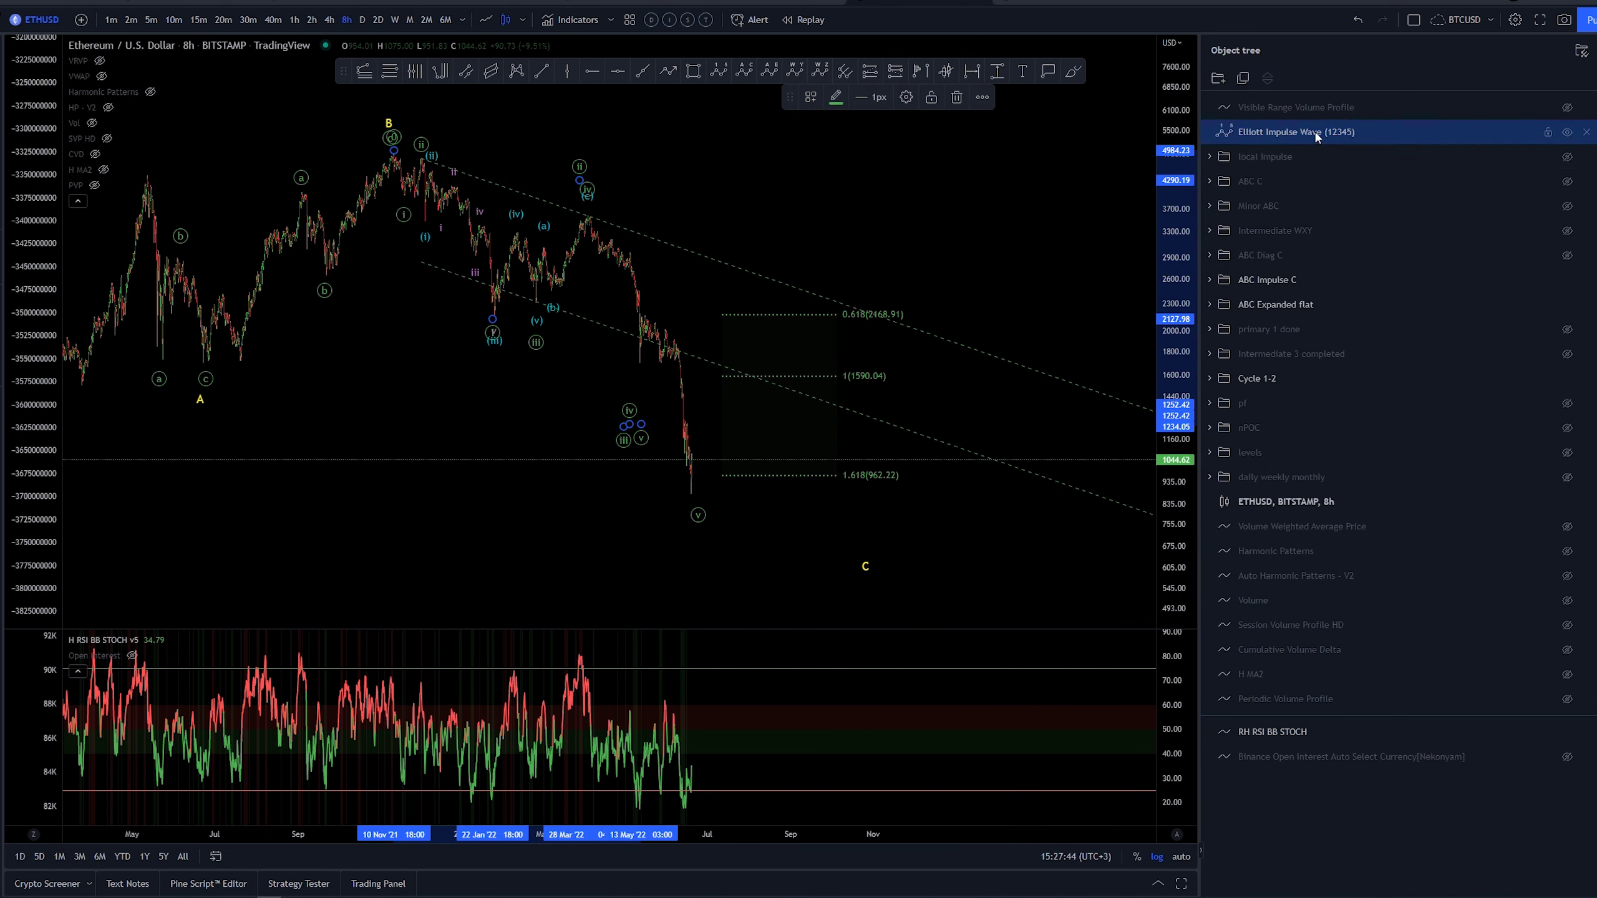
left_click_drag(1312, 133, 1314, 286)
left_click(780, 377)
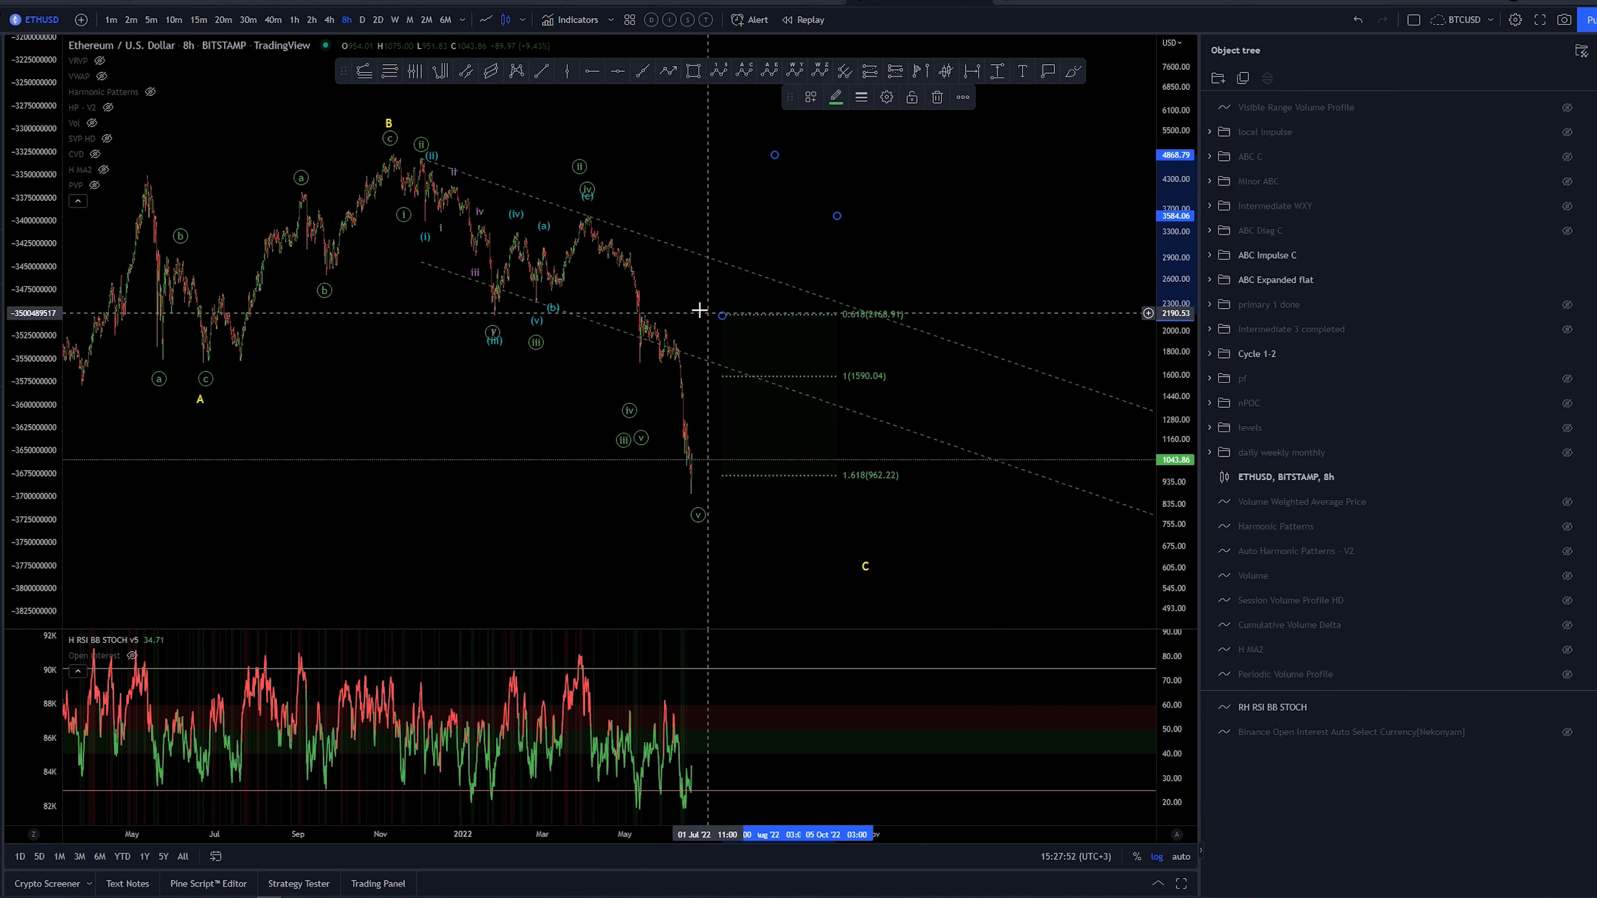
Remove the trial Elliott wave from the chart
left_click(579, 166)
right_click(578, 163)
left_click(673, 256)
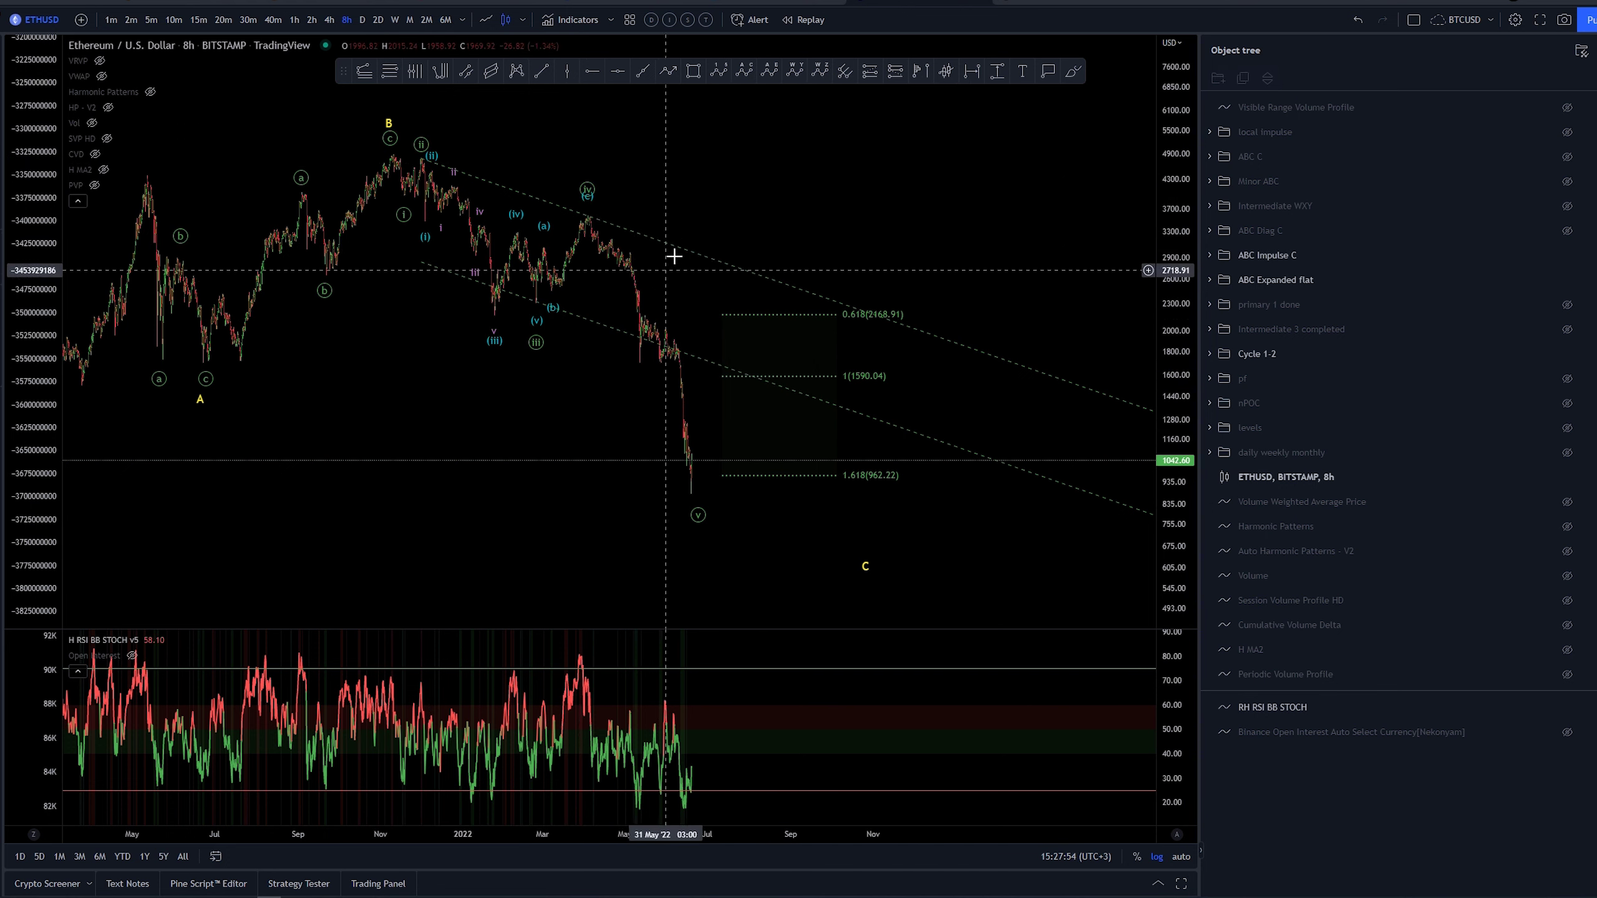
Show the ABC Diag C wedge and rescale the price axis to fit it
left_click_drag(842, 259, 931, 282)
left_click_drag(1166, 386, 1166, 318)
left_click_drag(1020, 238, 913, 239)
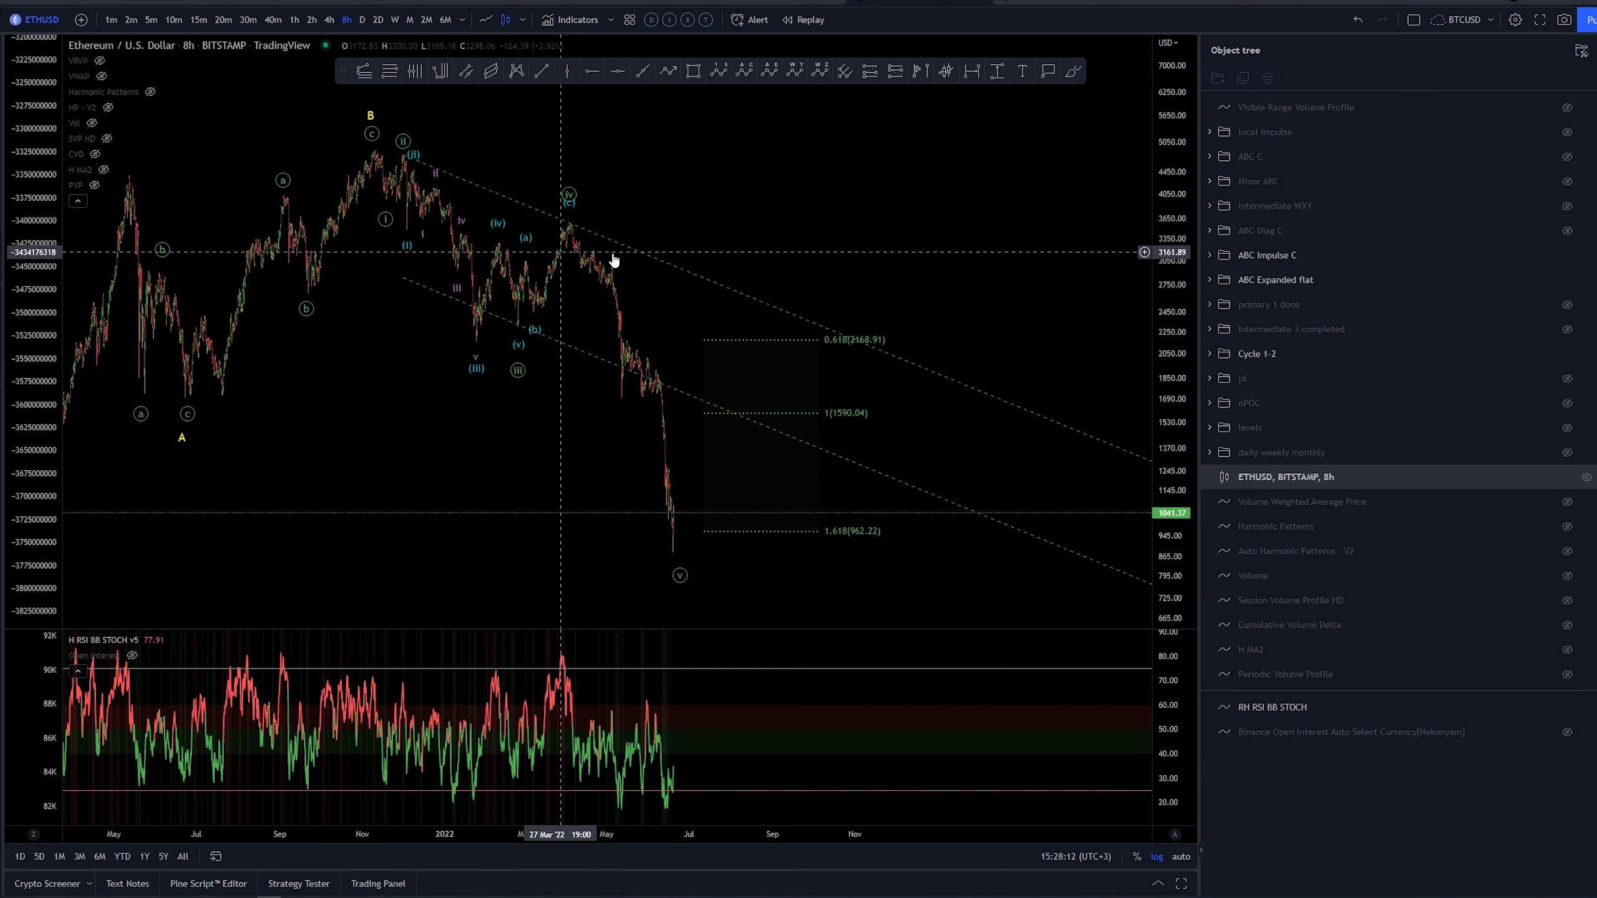
scroll(874, 232, "down", 3)
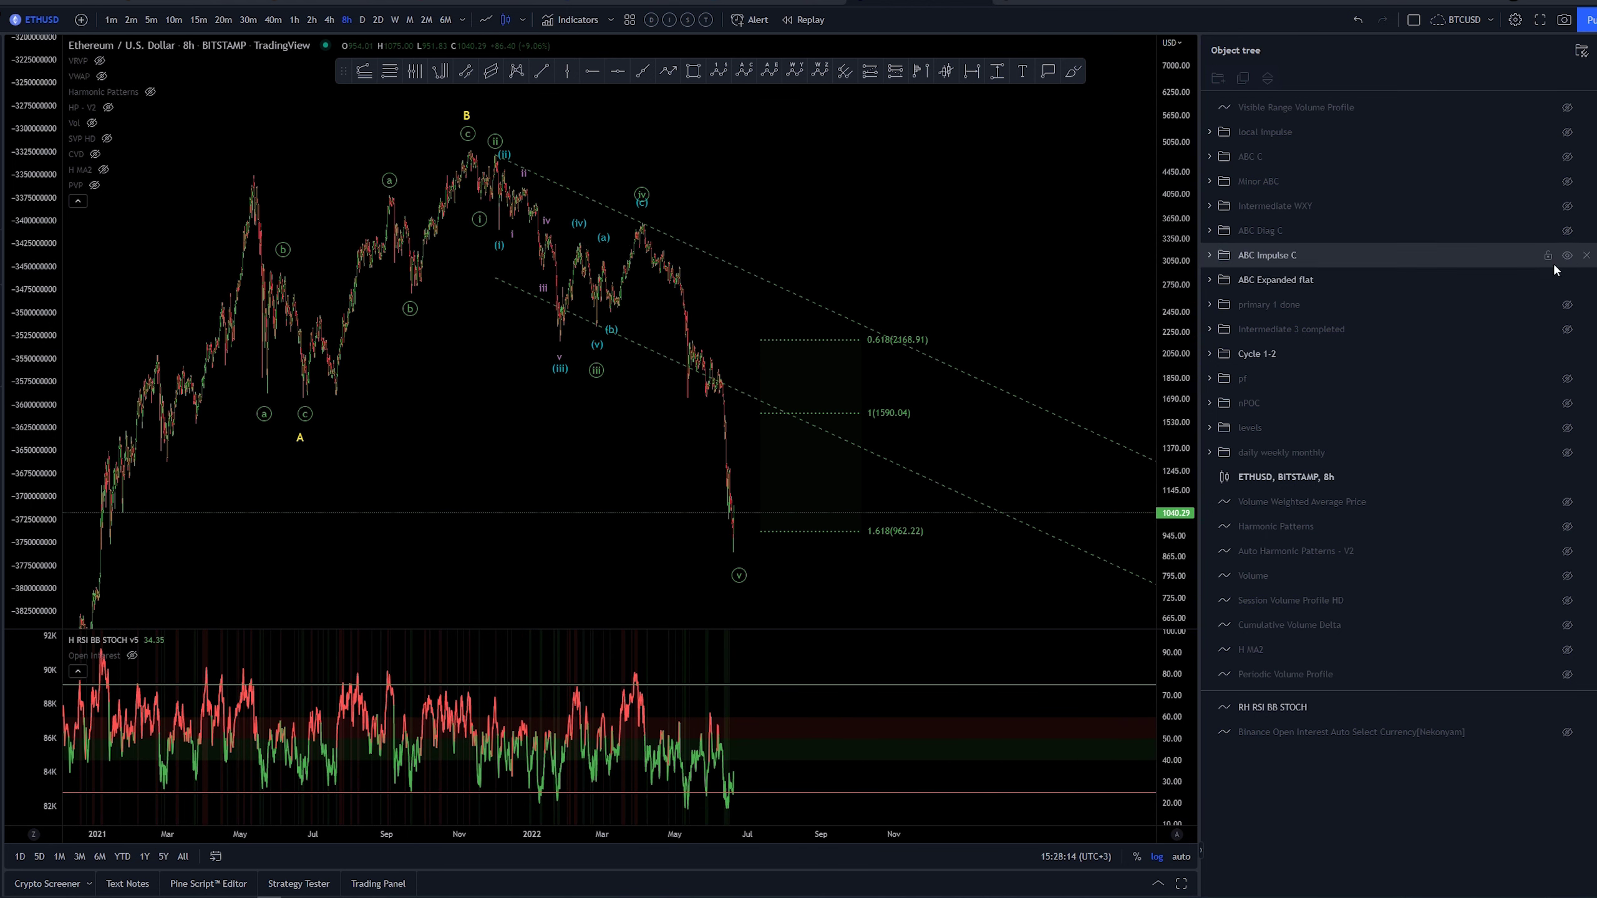
left_click(1569, 234)
left_click_drag(880, 210, 837, 152)
left_click_drag(1171, 192, 1169, 394)
scroll(1025, 353, "down", 1)
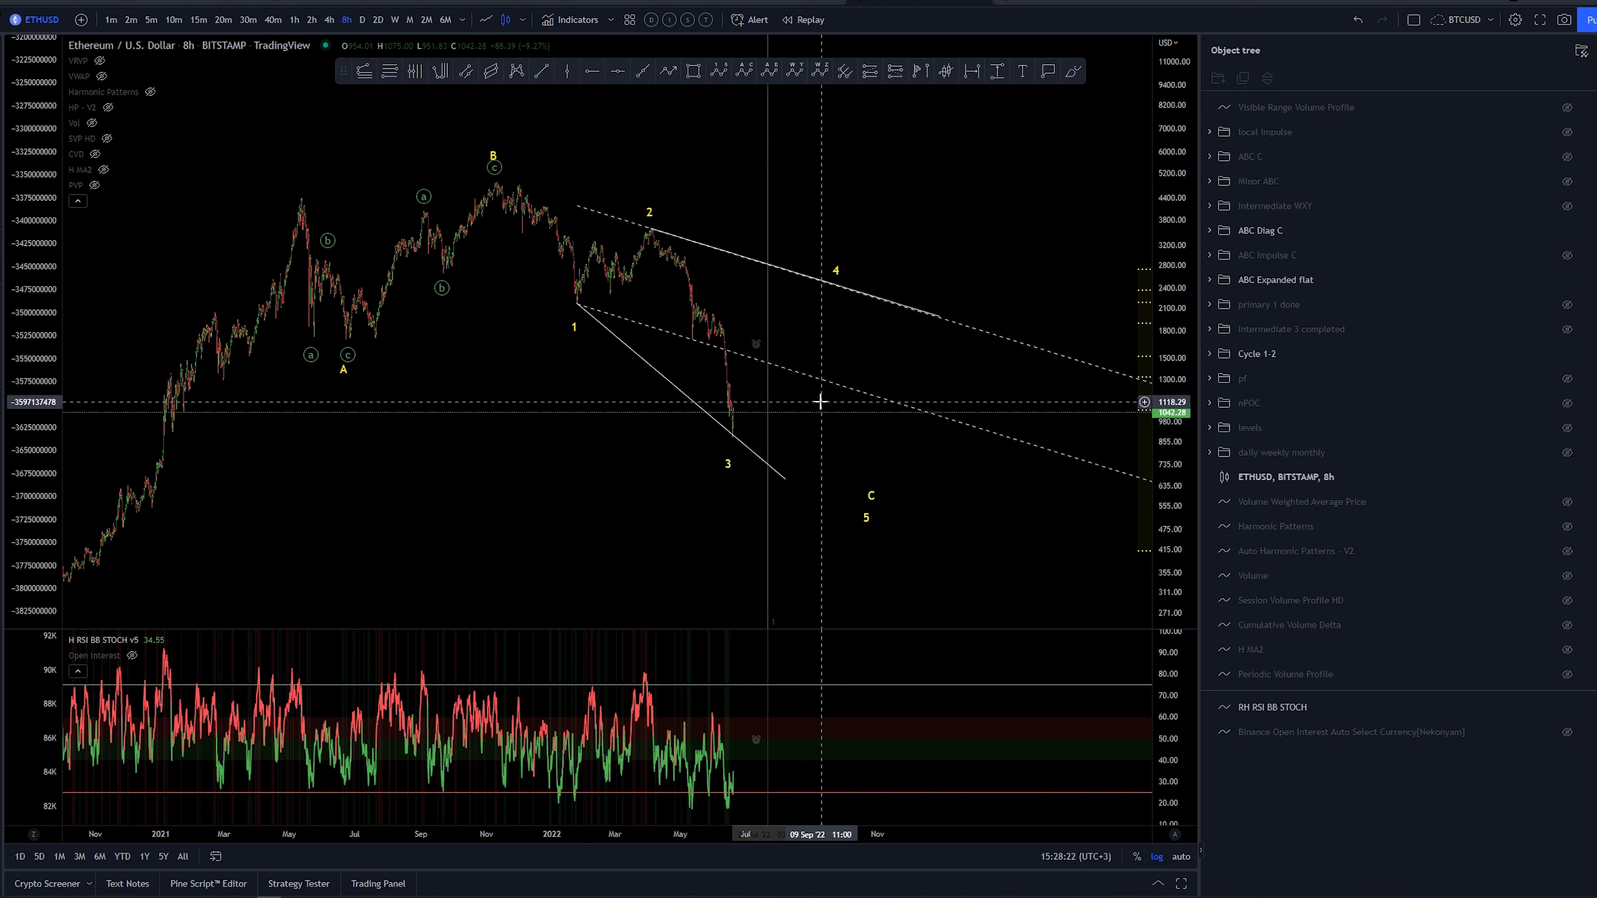
Drag the upper wedge line's right end down-left to steepen it from wave 2
left_click(738, 443)
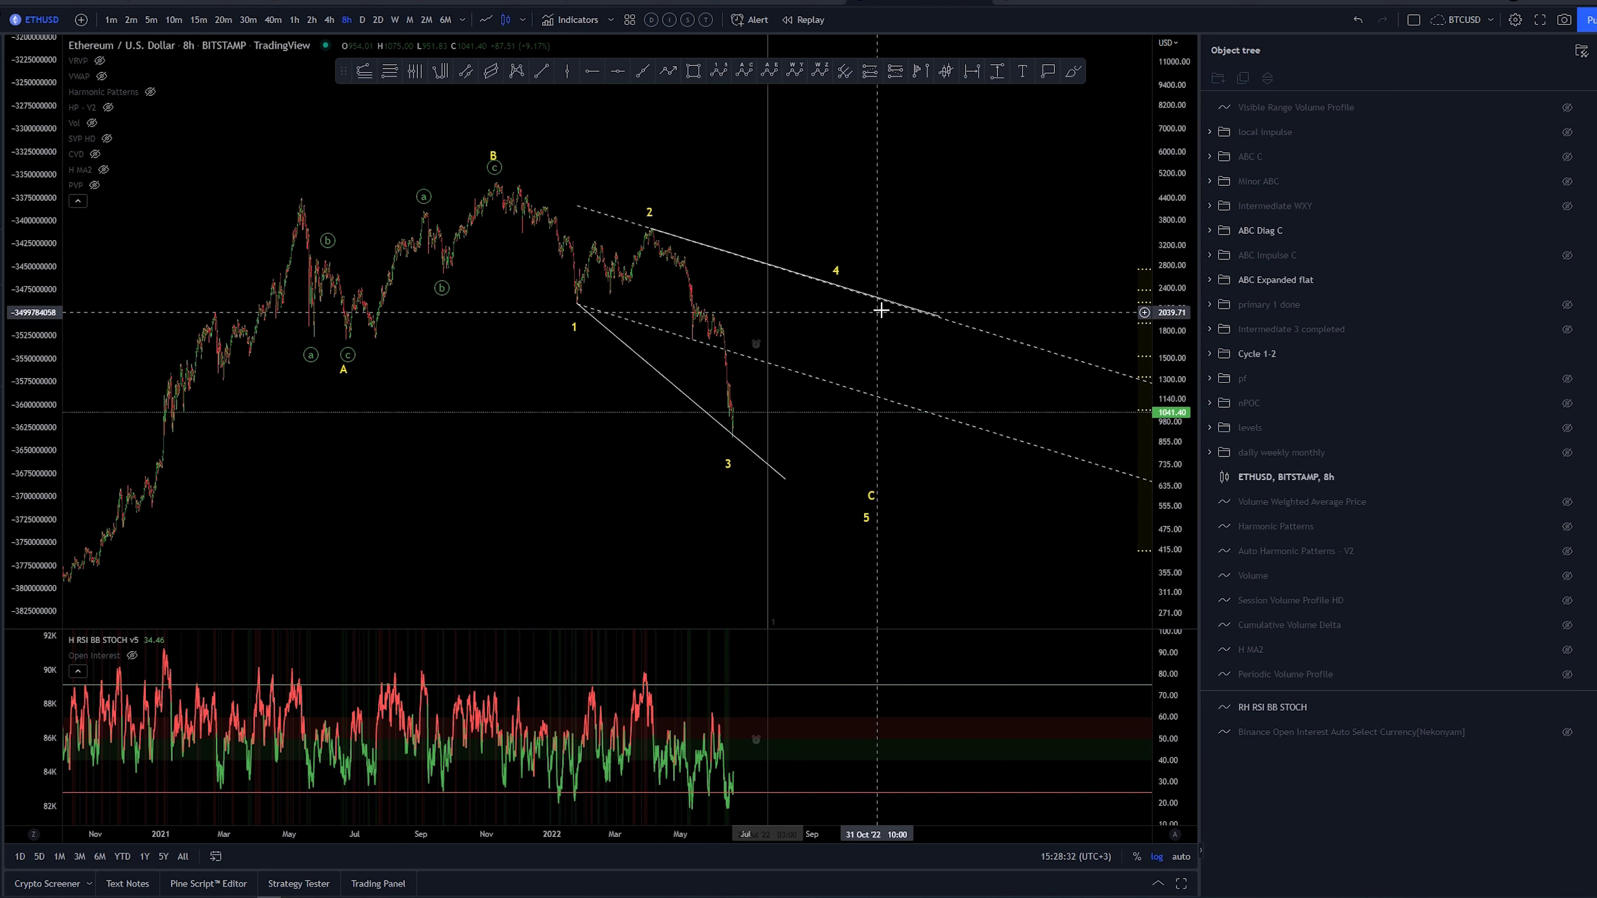
left_click_drag(944, 322, 889, 355)
scroll(918, 209, "down", 1)
left_click_drag(1002, 239, 955, 217)
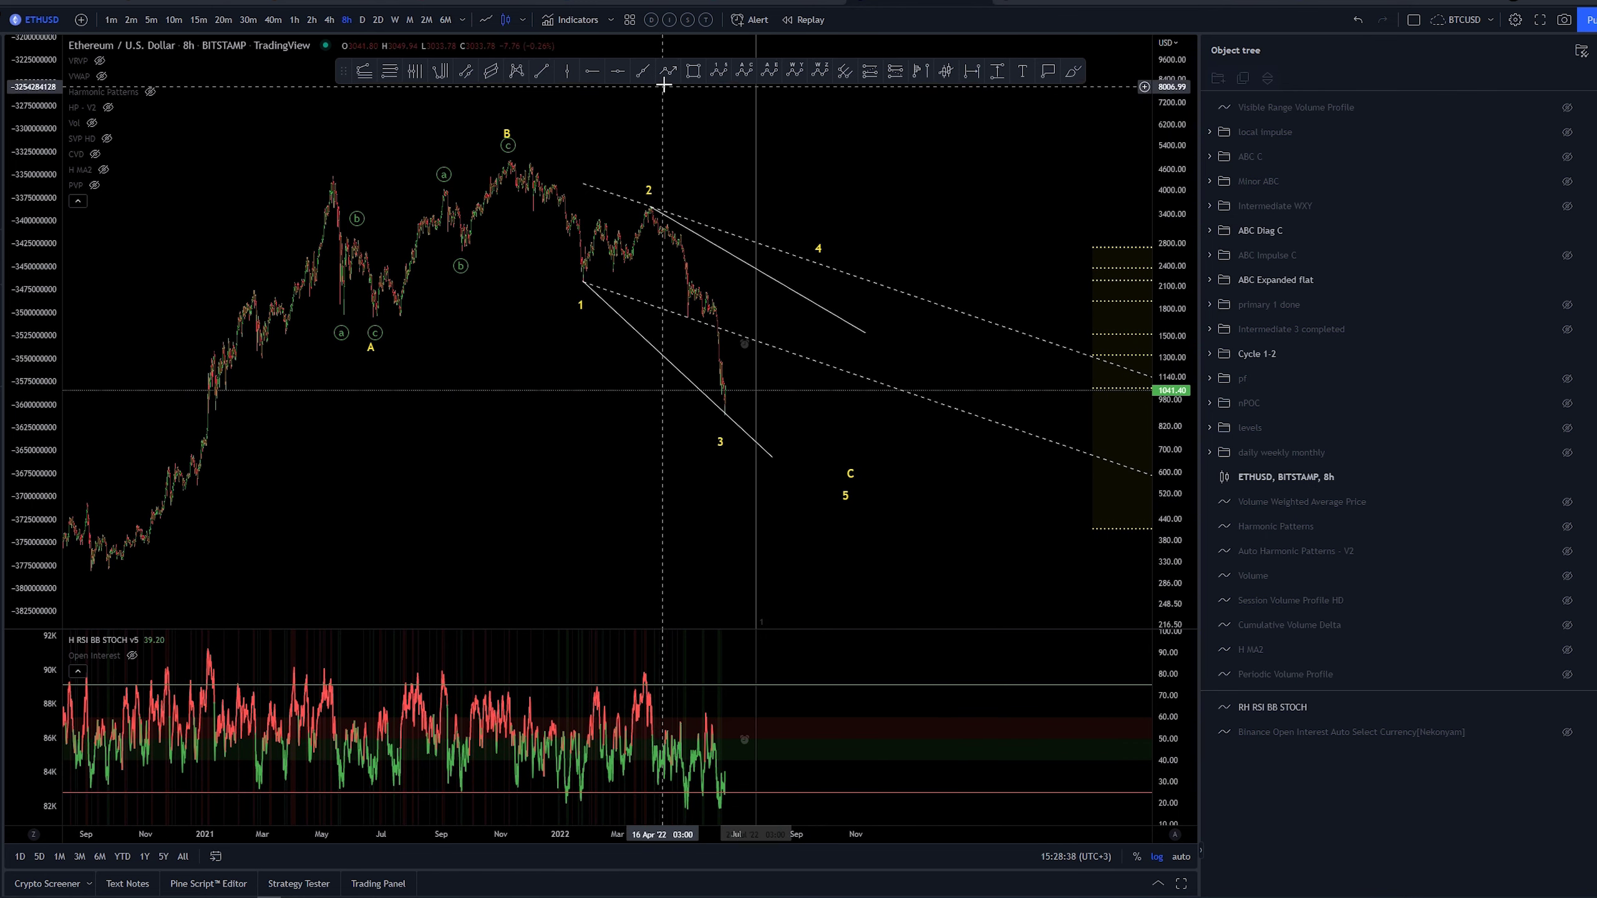
Draw a path from the wave 3 low projecting wave 4 up and wave 5 down
left_click(727, 419)
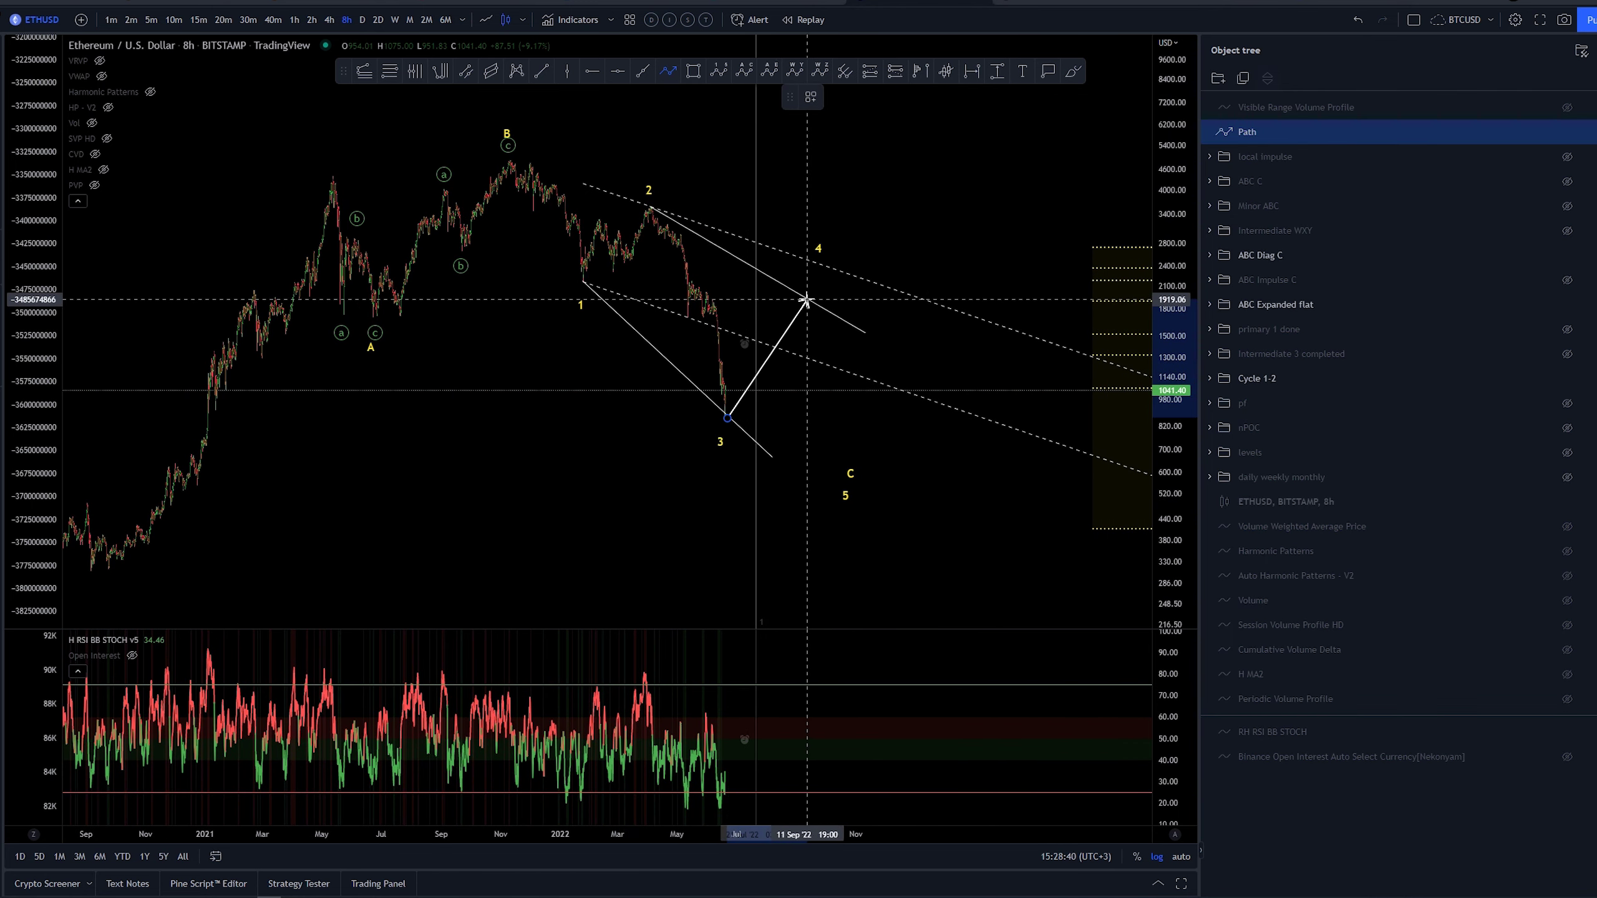
double_click(841, 510)
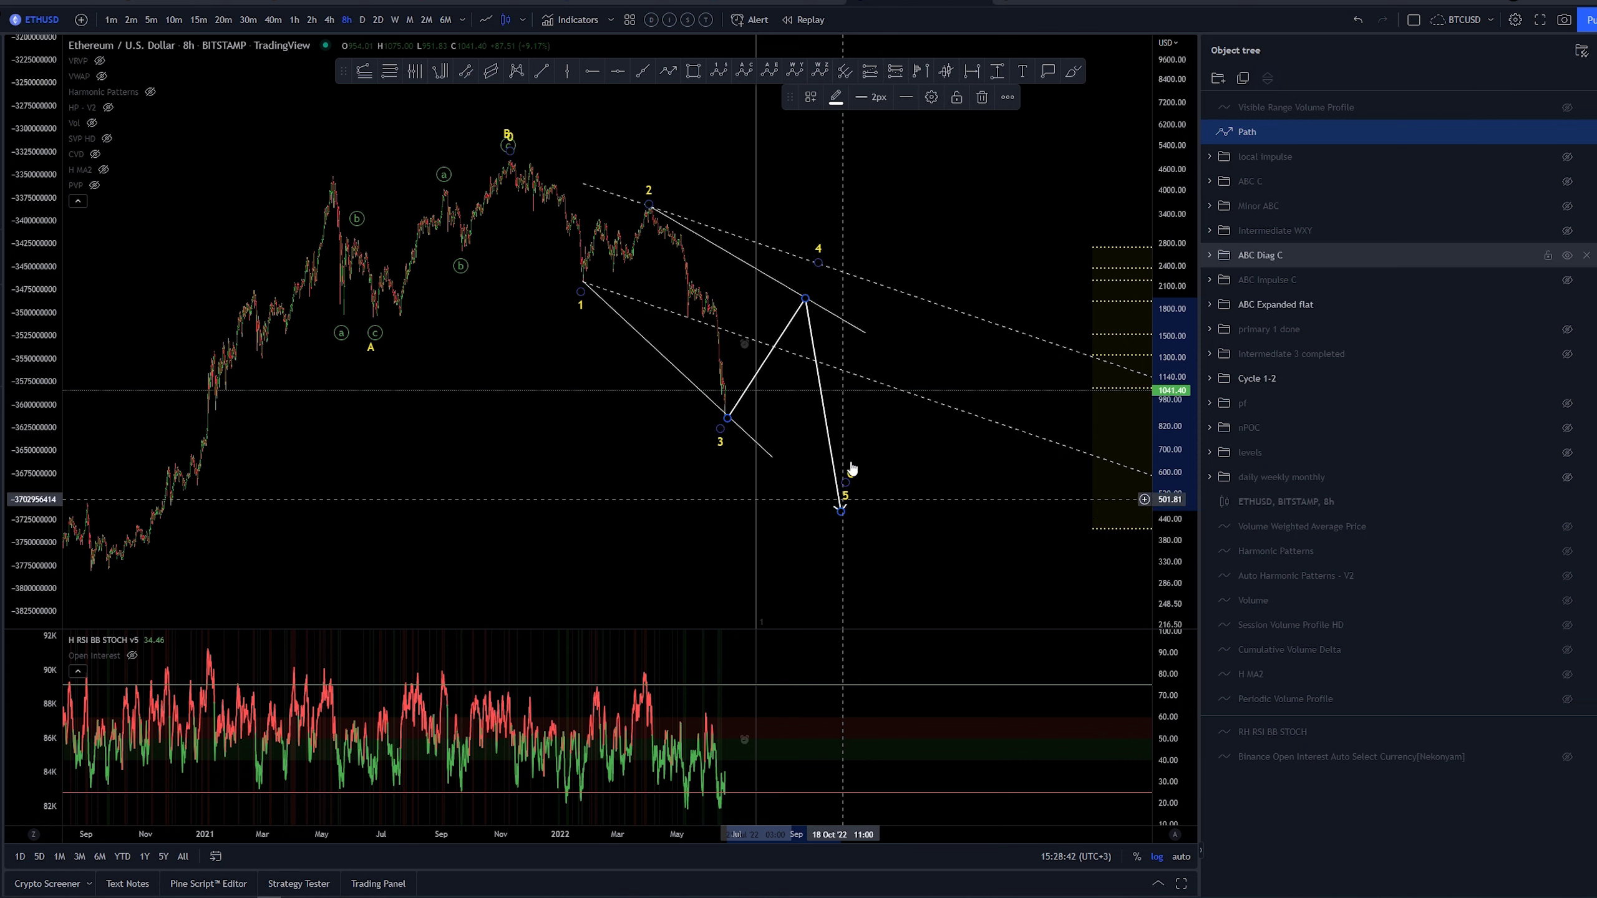
left_click_drag(875, 321, 811, 287)
left_click(840, 286)
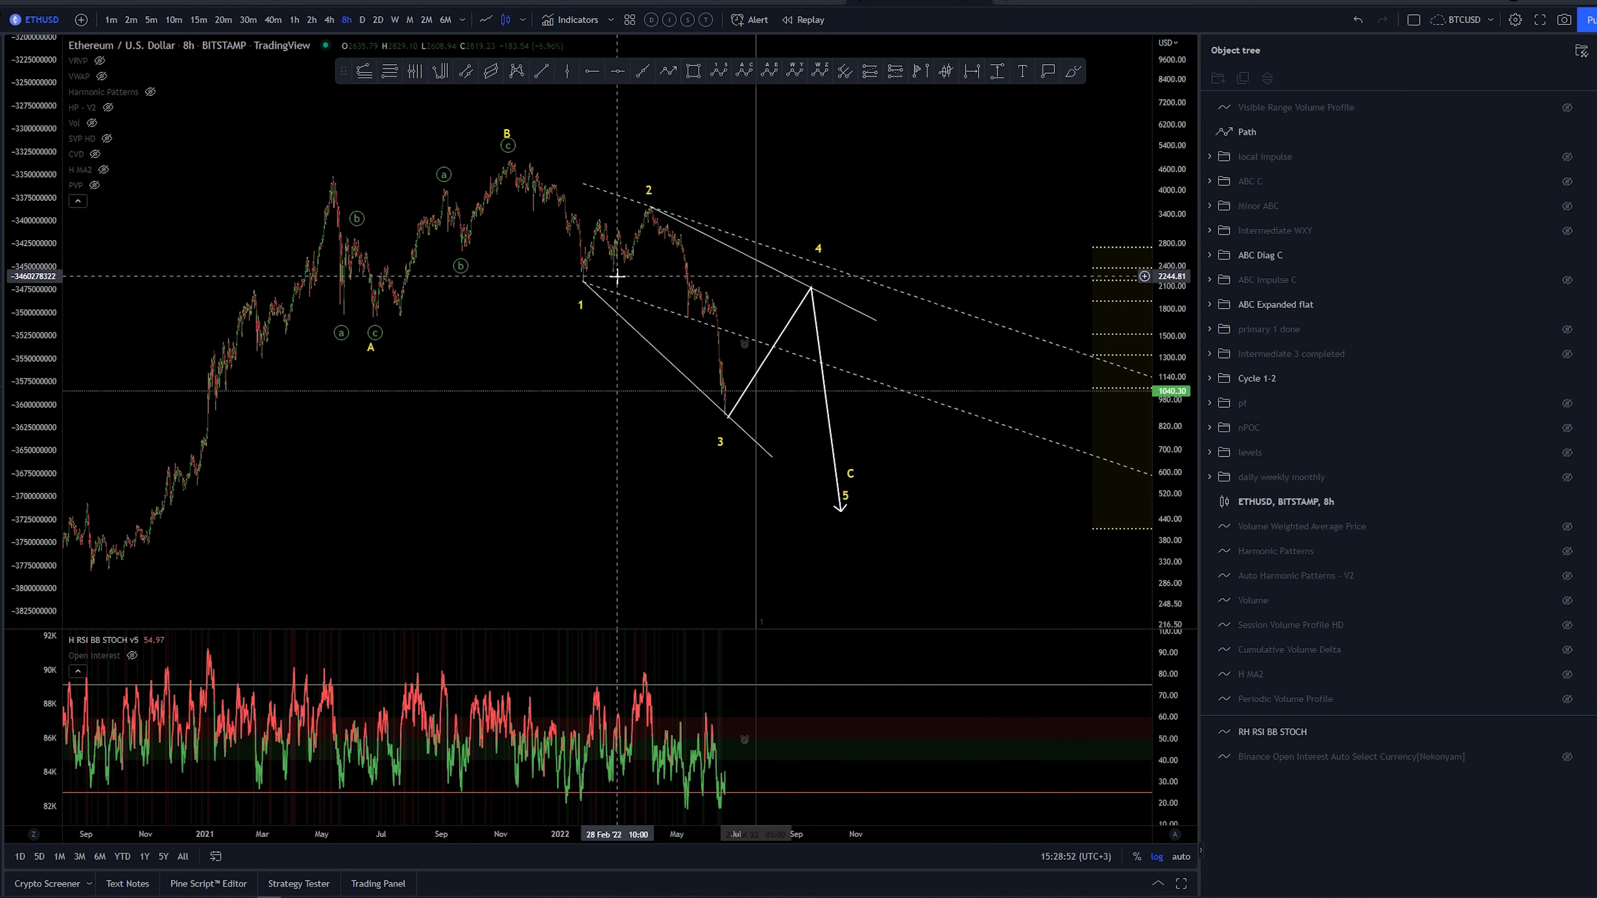
left_click_drag(991, 574, 961, 558)
Apply the '10. Minute' template to the 1–5 wave drawing
left_click(786, 232)
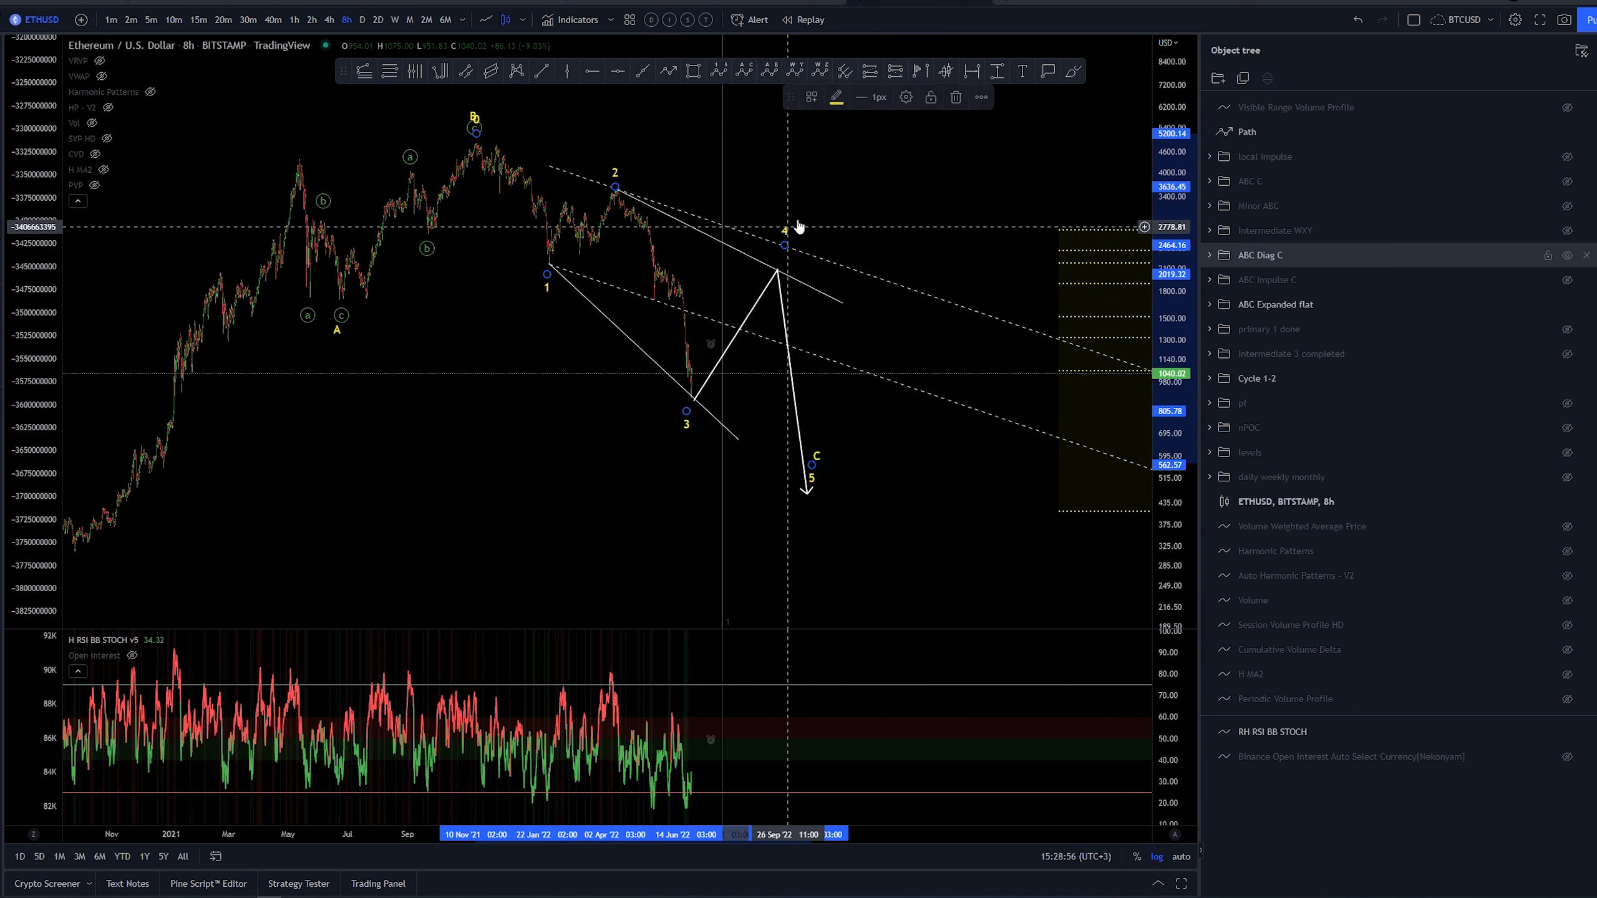
left_click(810, 97)
left_click(827, 298)
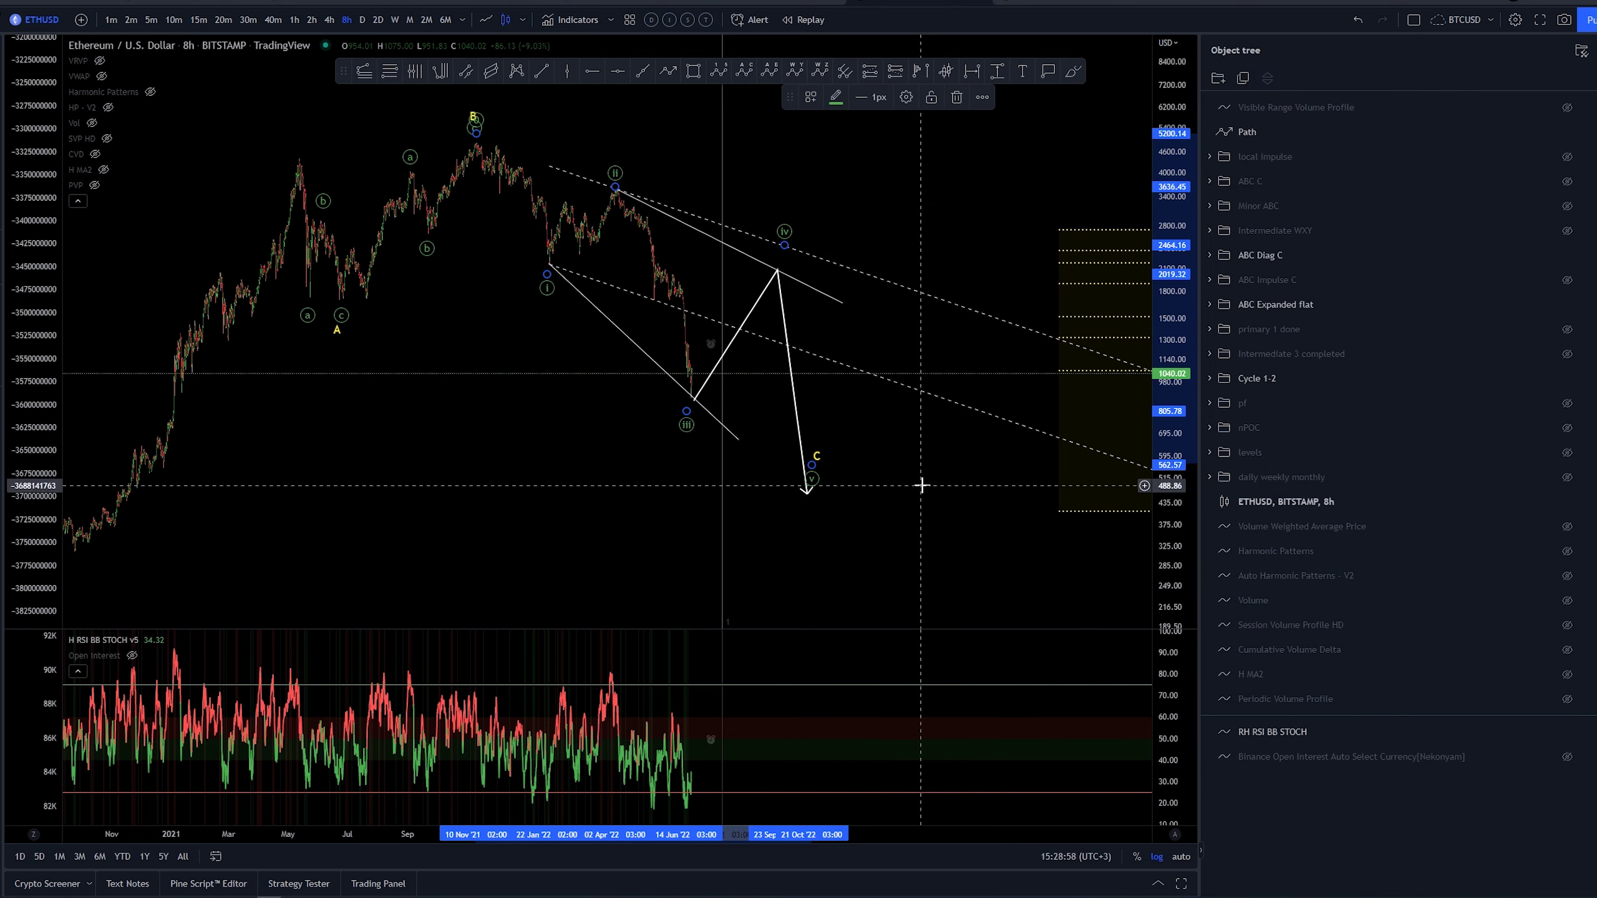
left_click(920, 481)
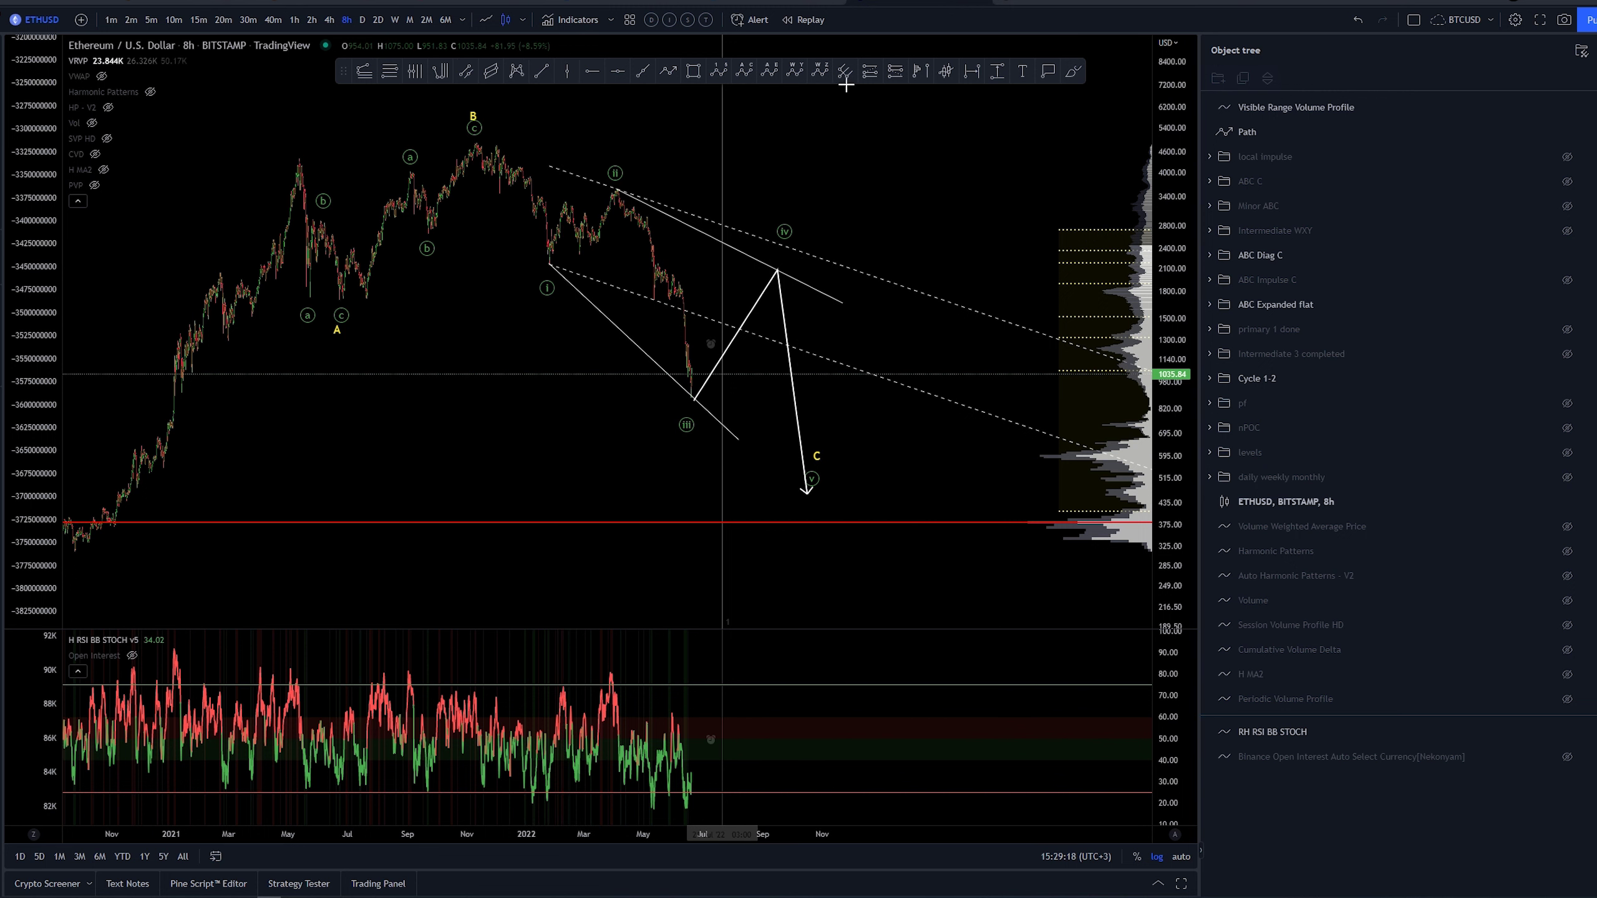
Sketch and undo a brush loop, then delete the white arrow Path drawing
mouse_move(728, 347)
left_mouse_down()
mouse_move(782, 244)
mouse_move(783, 300)
left_mouse_up()
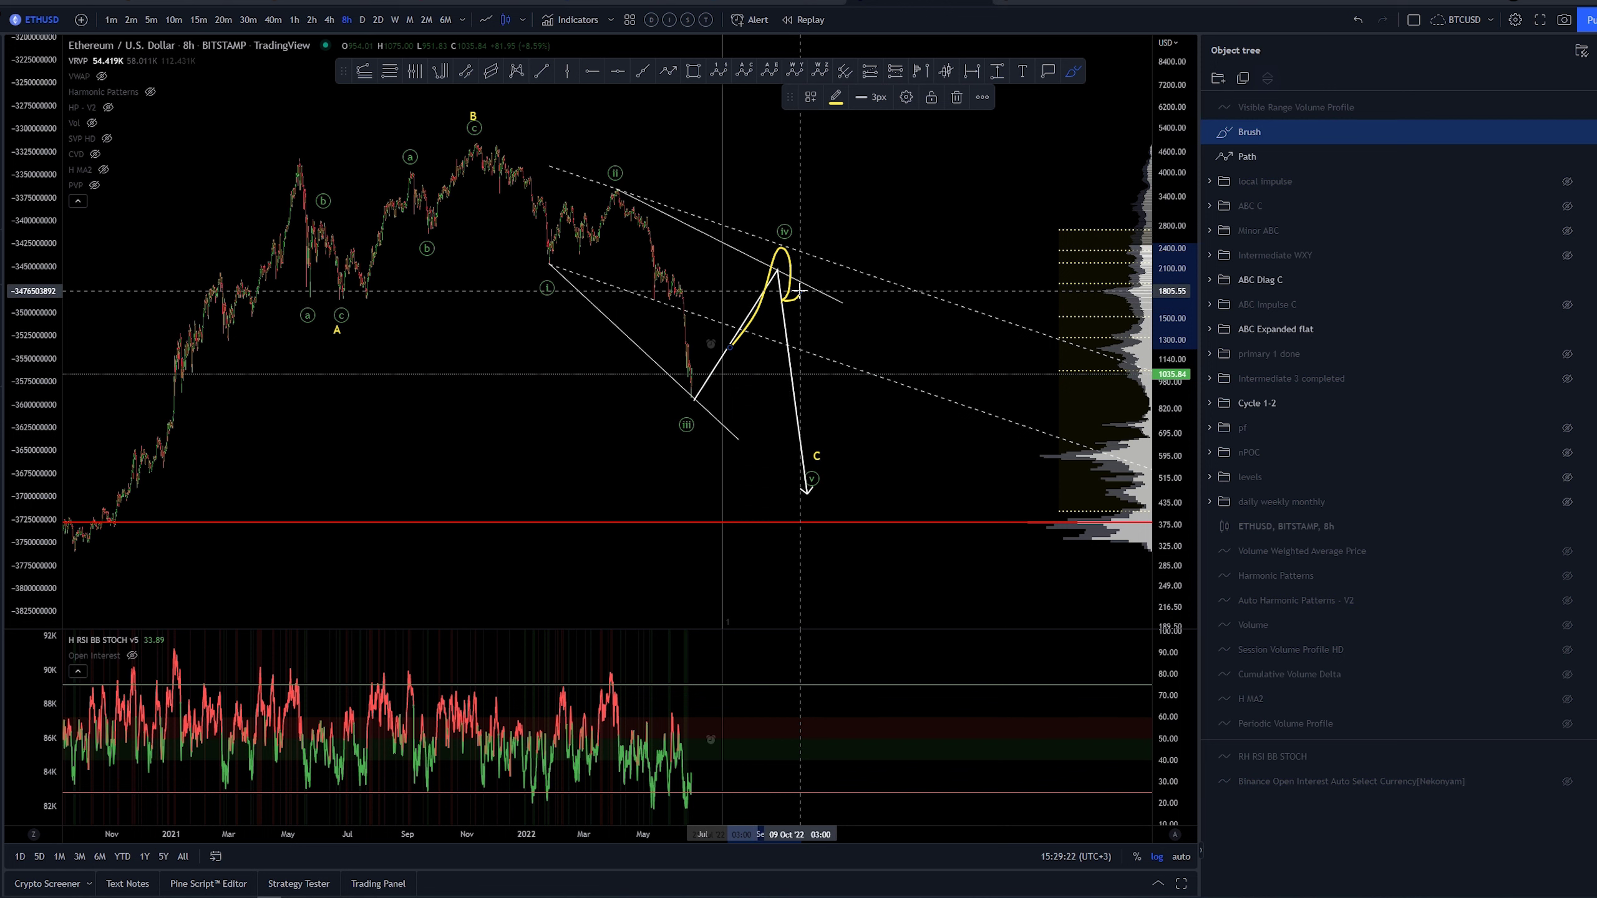
key("ctrl+z")
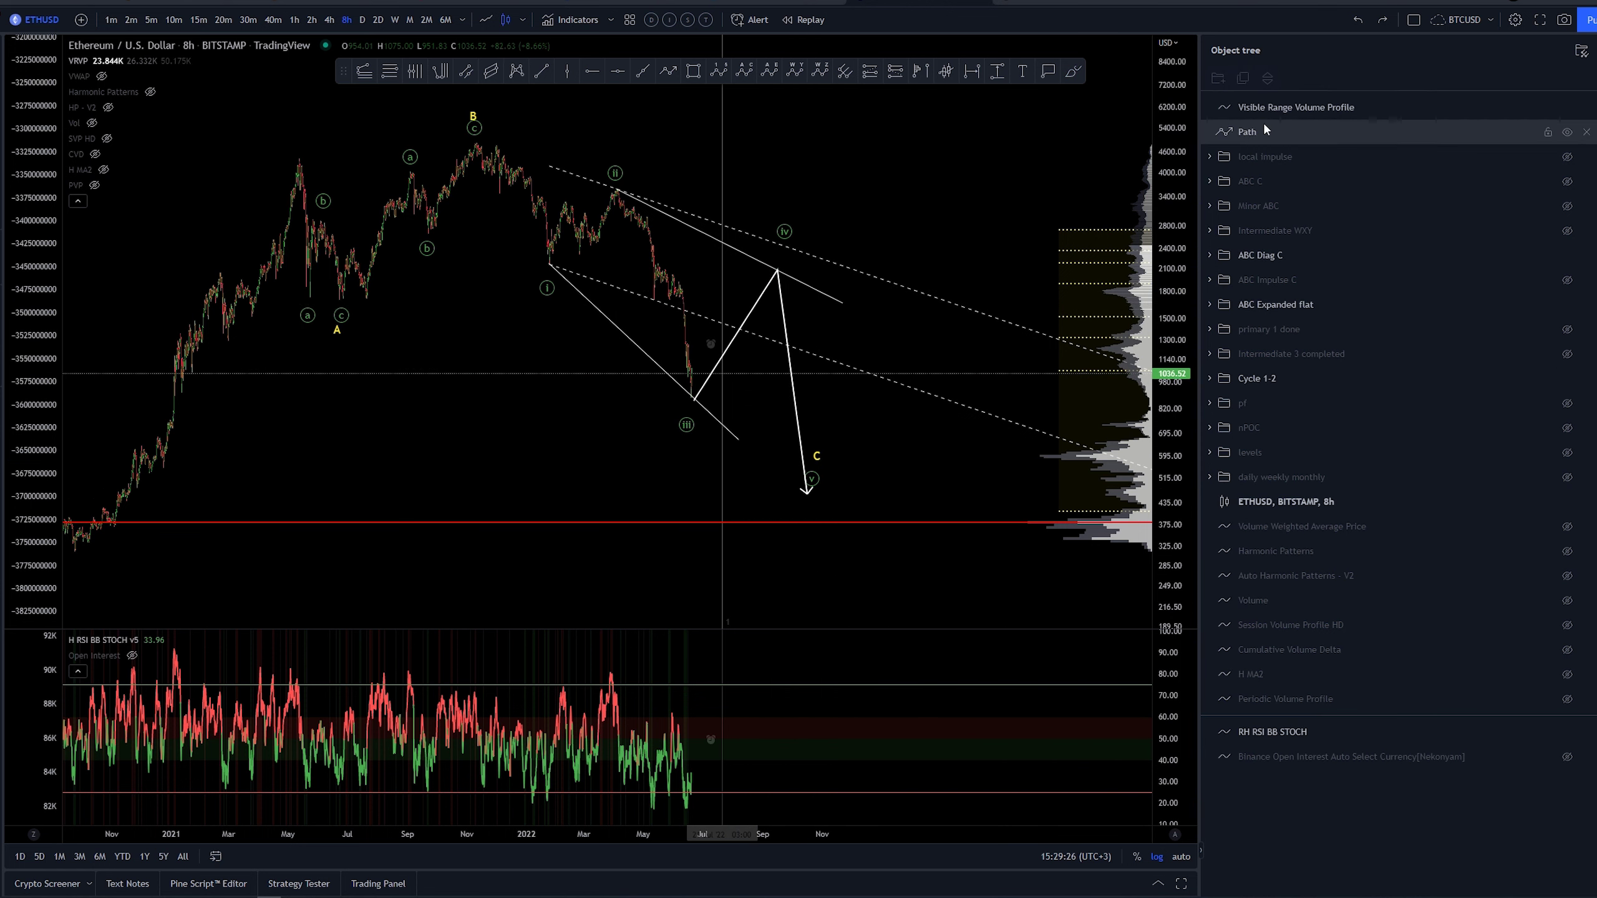
left_click(1587, 132)
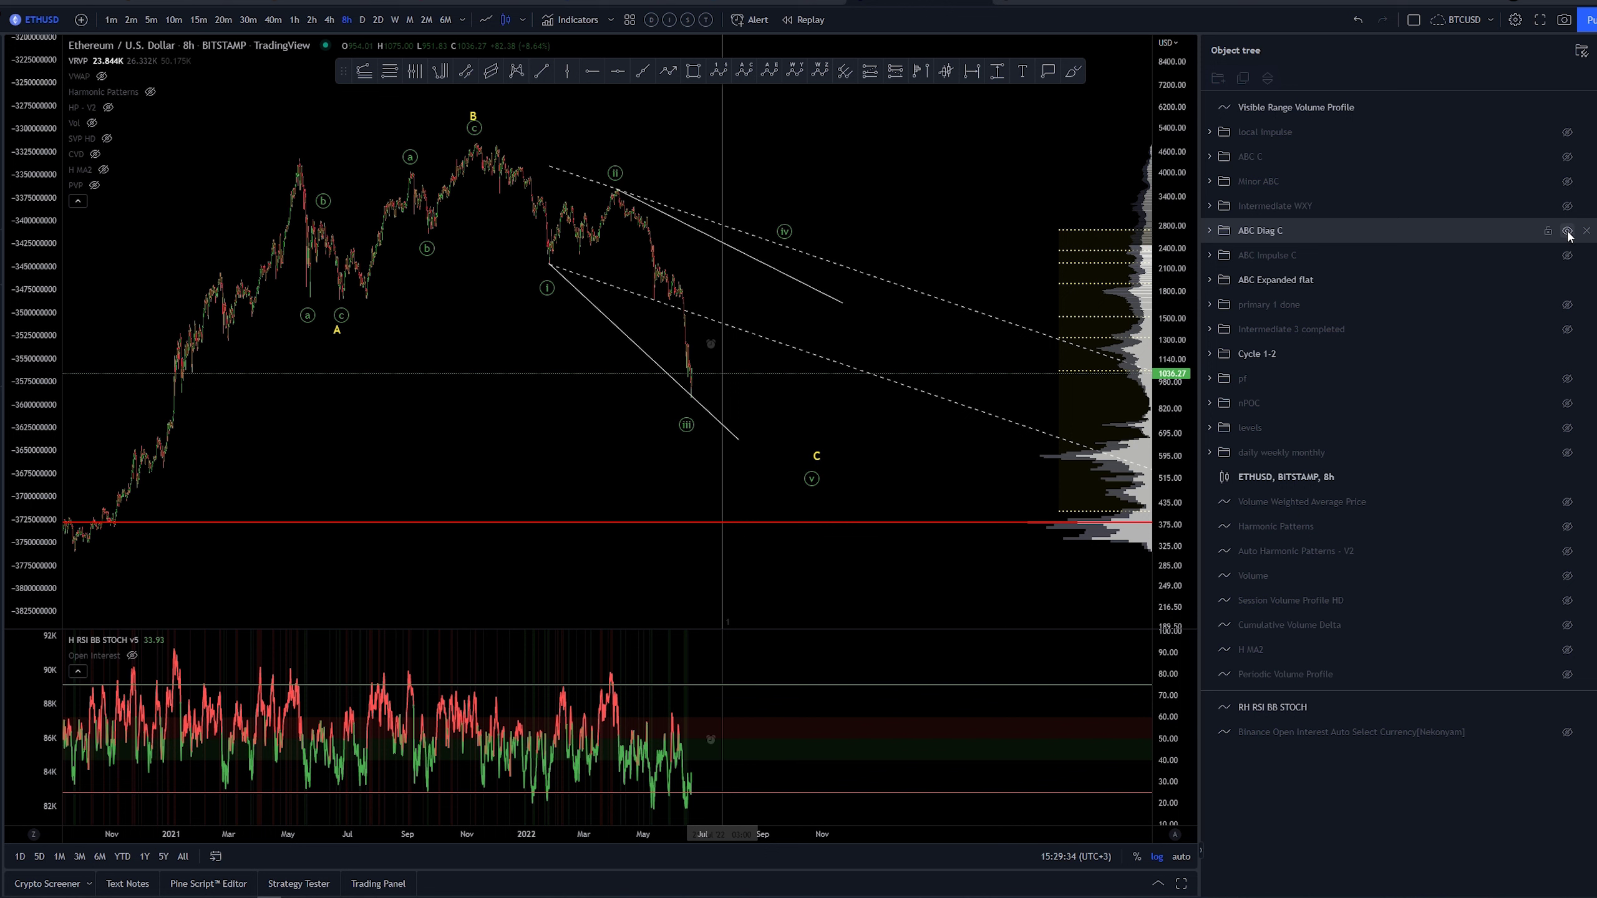
Hide the ABC Diag C and ABC Expanded flat wave drawings
left_click(1568, 231)
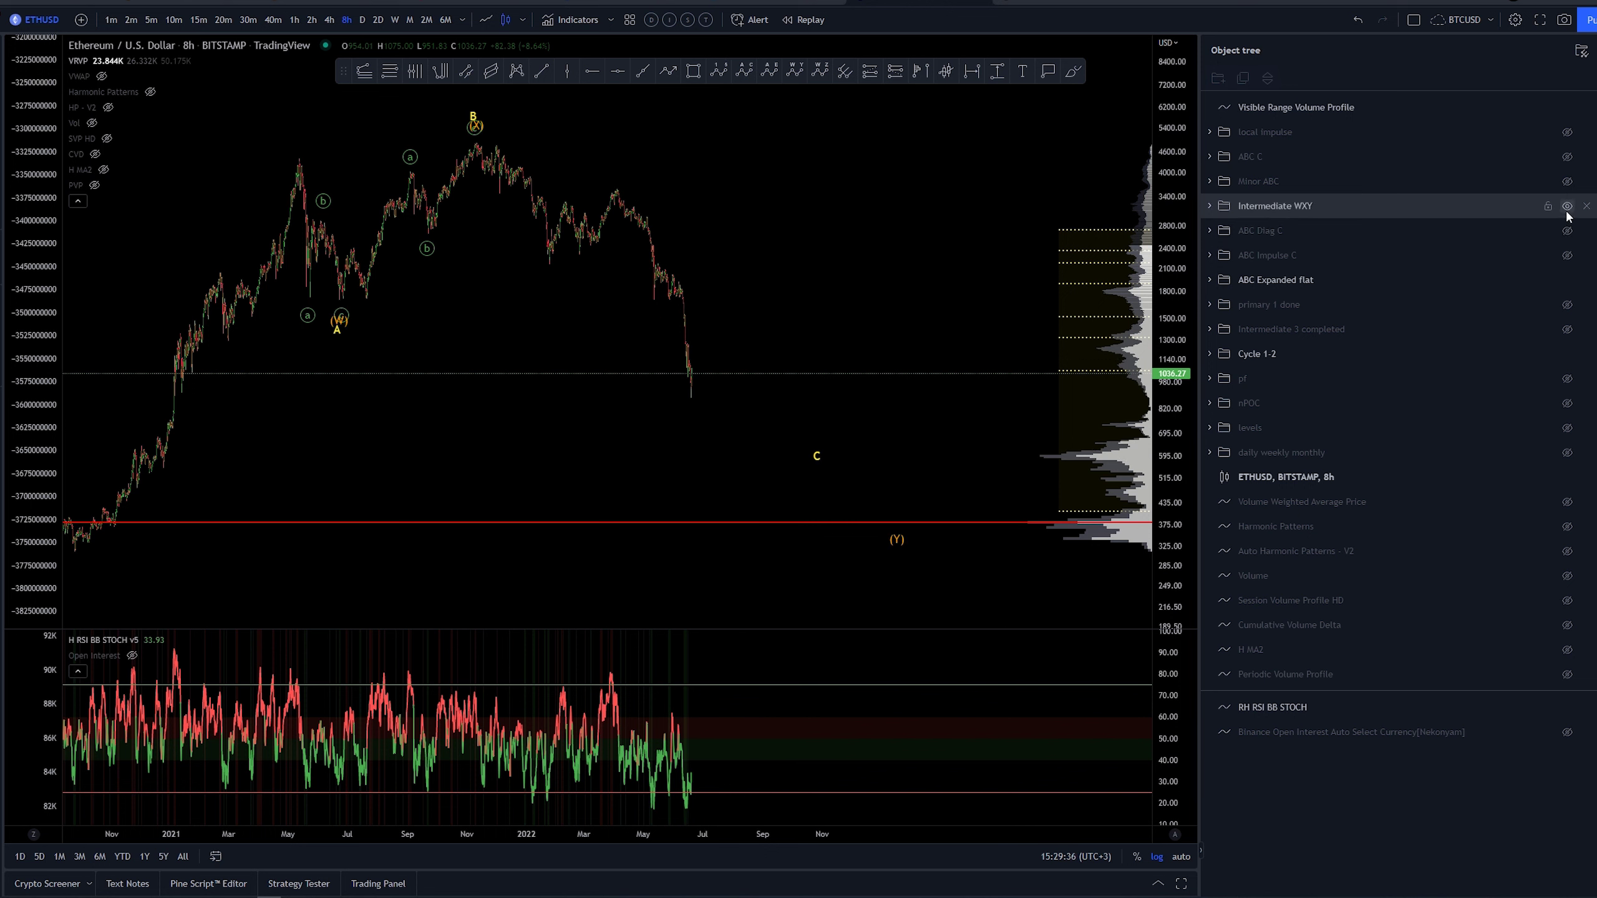
left_click(1567, 280)
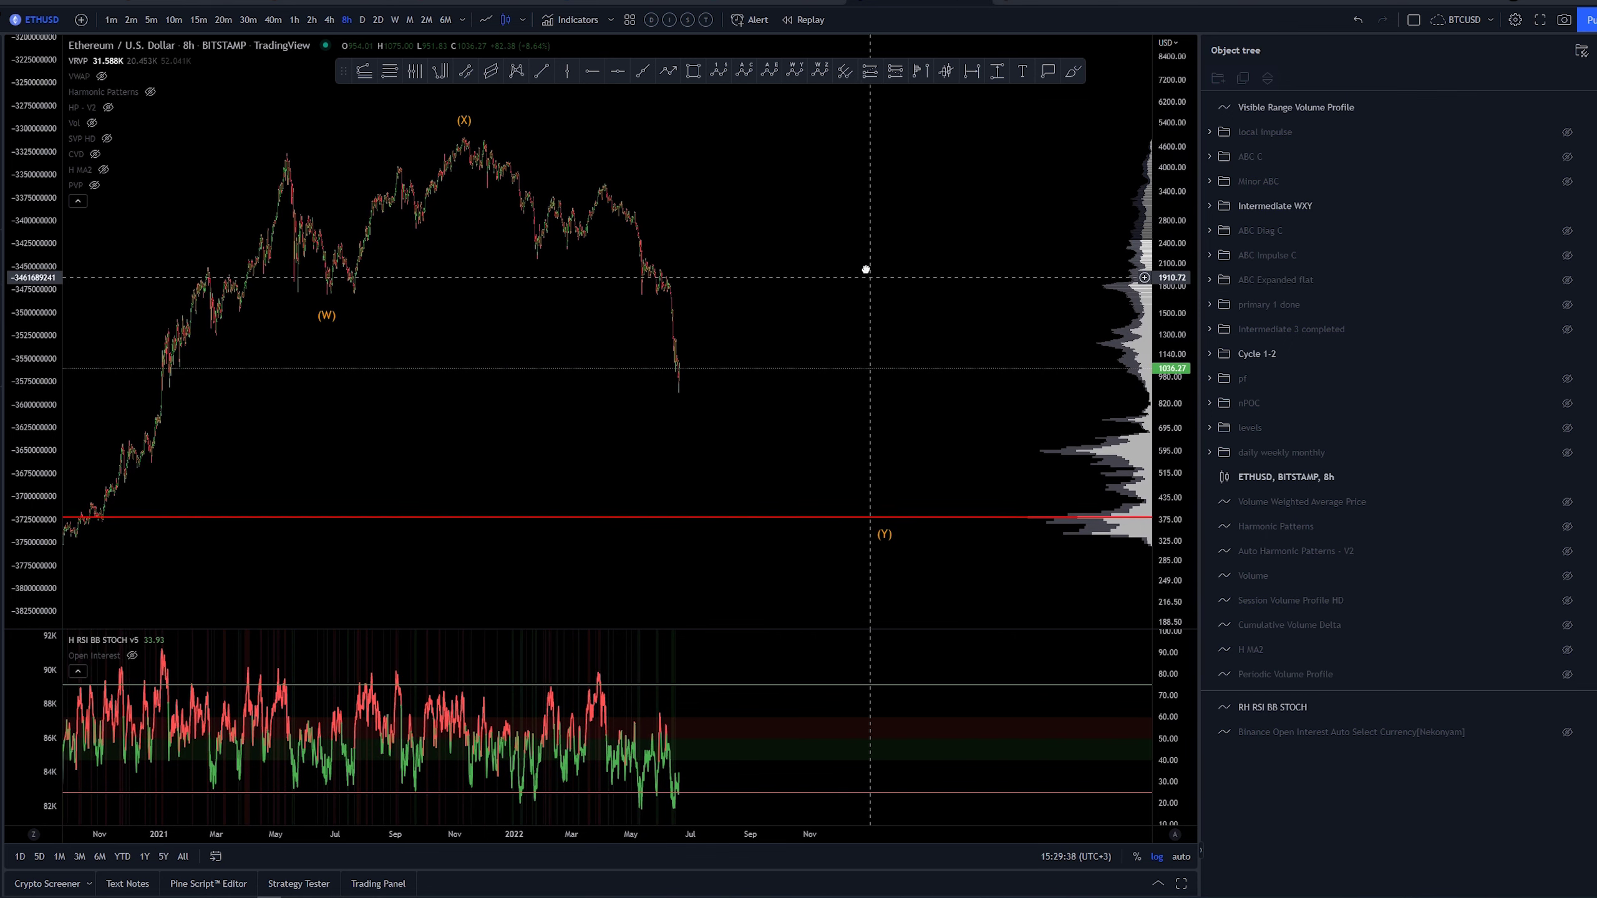
left_click_drag(937, 246, 932, 269)
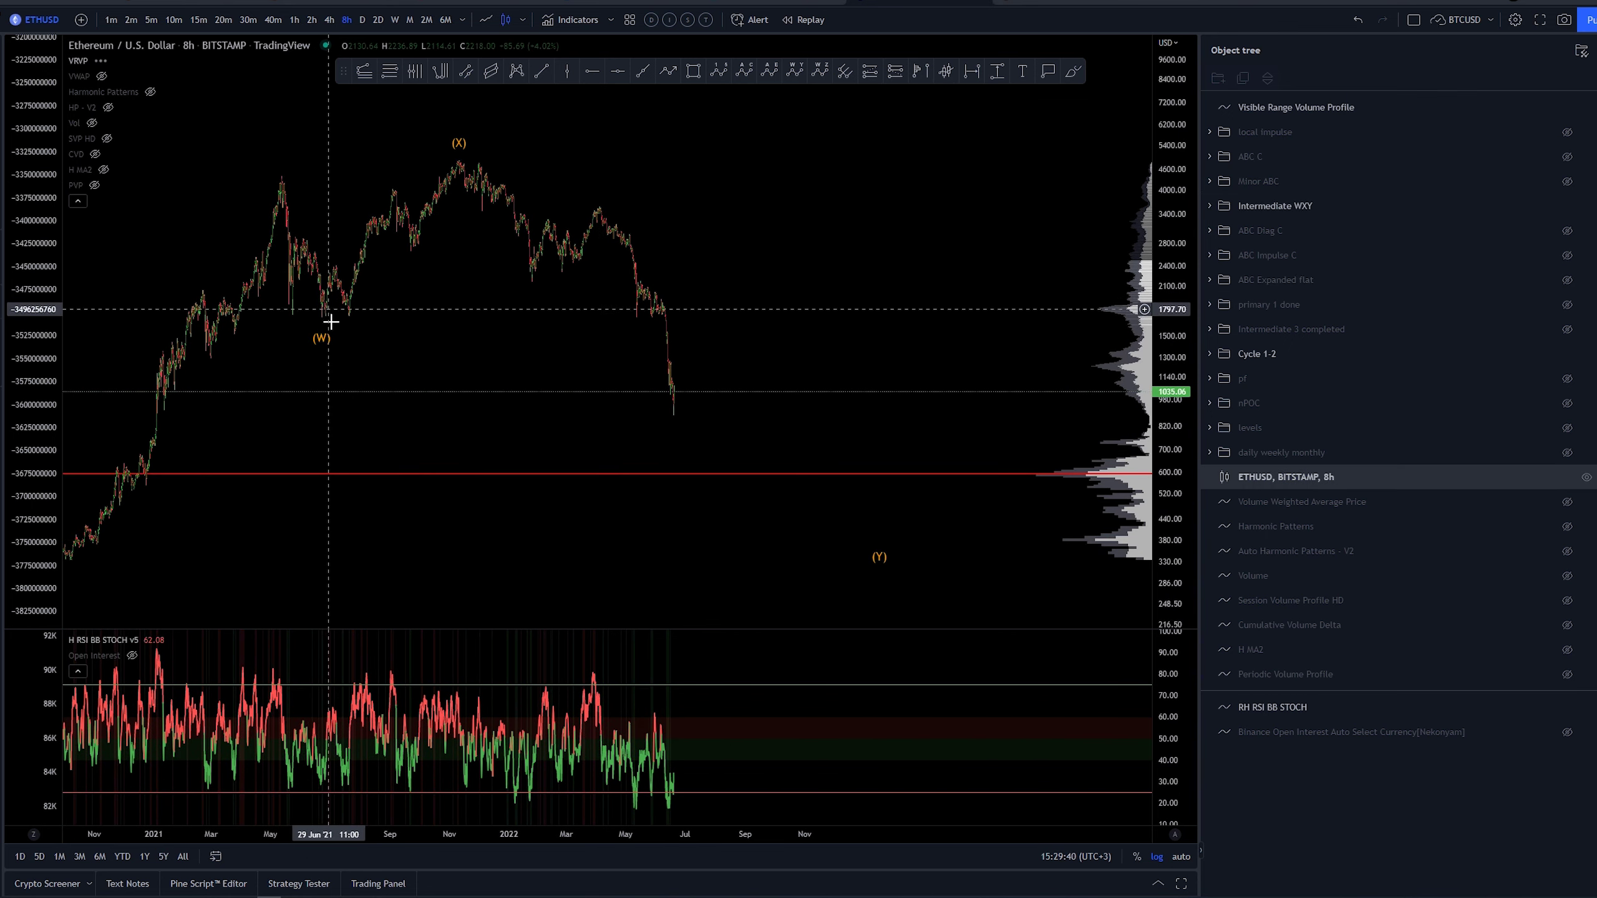
Turn off log scale, then stretch the price axis and zoom toward the (X) peak
left_click(1161, 864)
left_click_drag(822, 413, 955, 389)
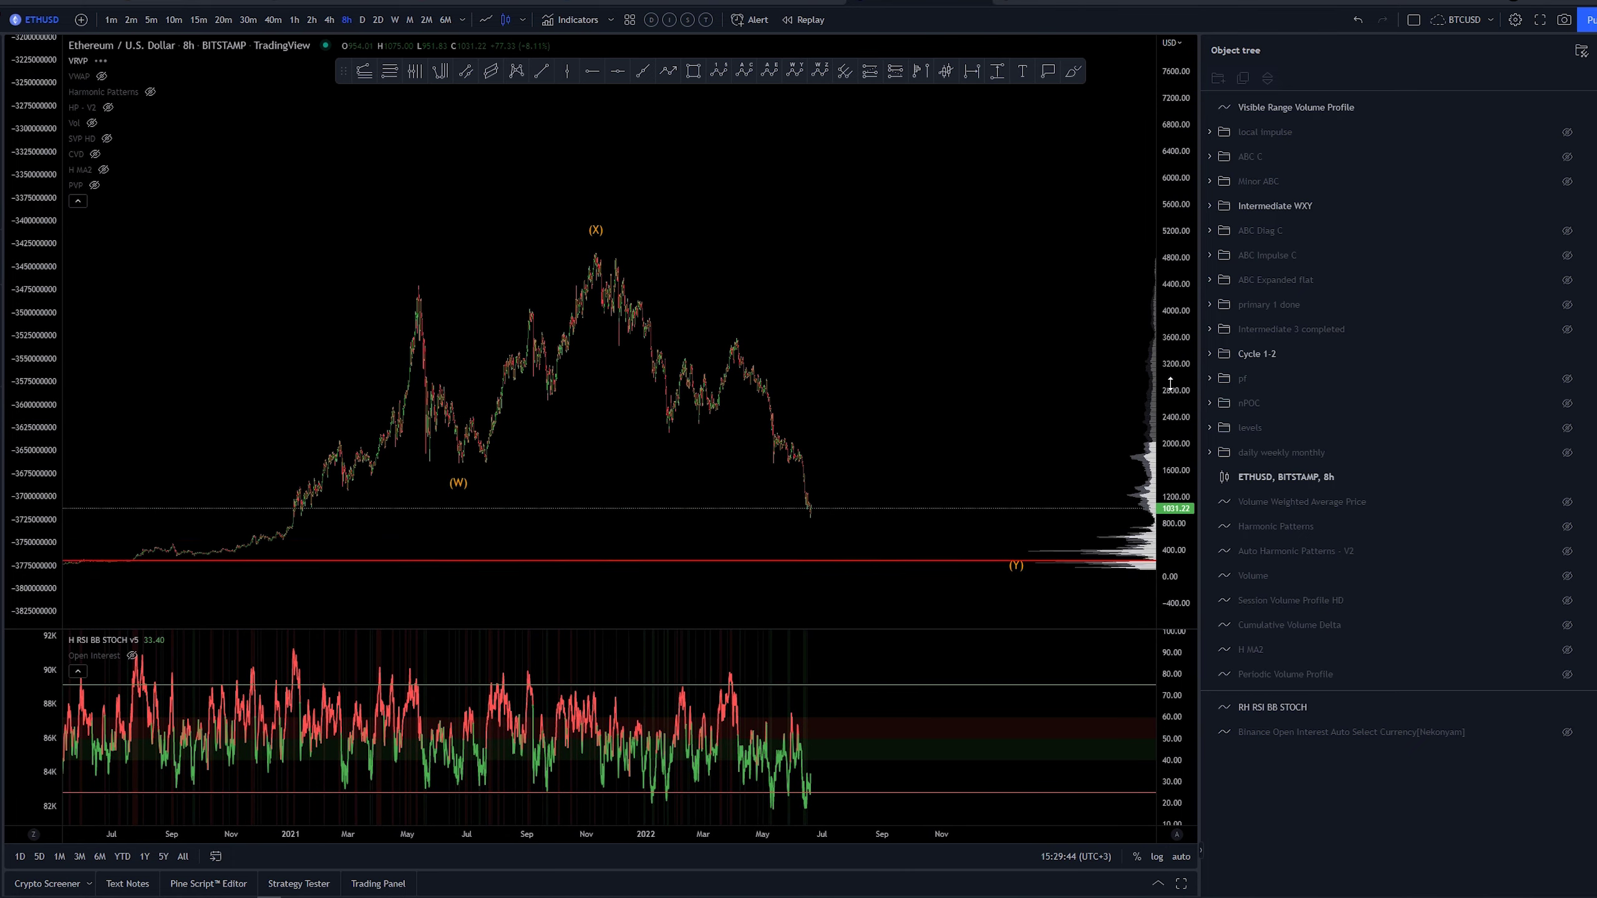
left_click_drag(1170, 383, 1170, 305)
left_click_drag(945, 310, 855, 269)
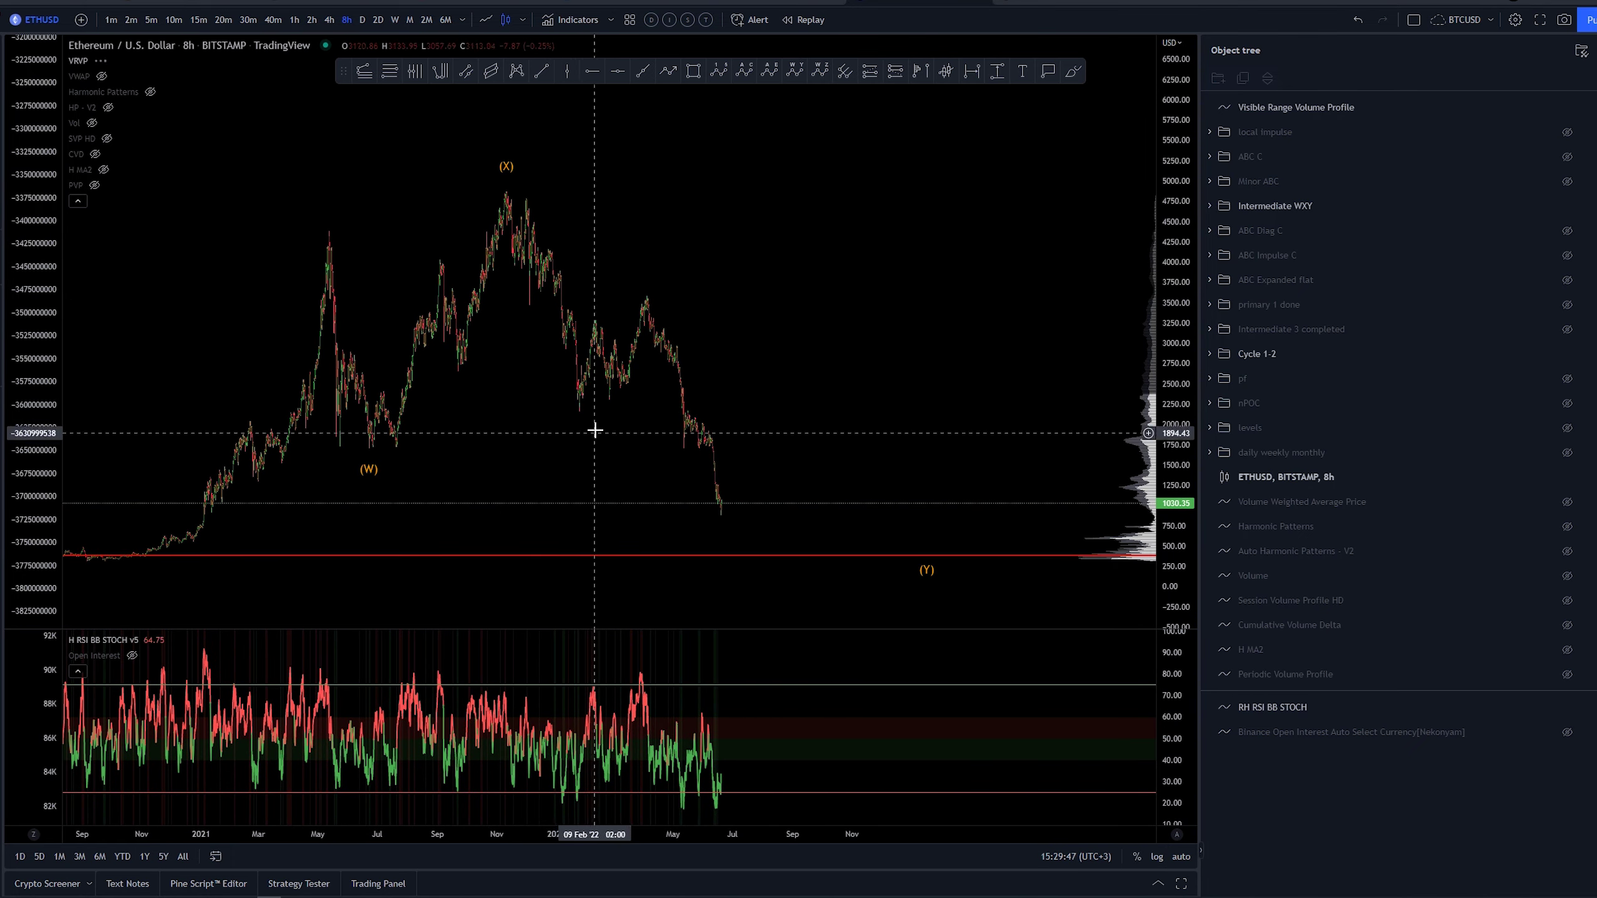
scroll(594, 430, "up", 3)
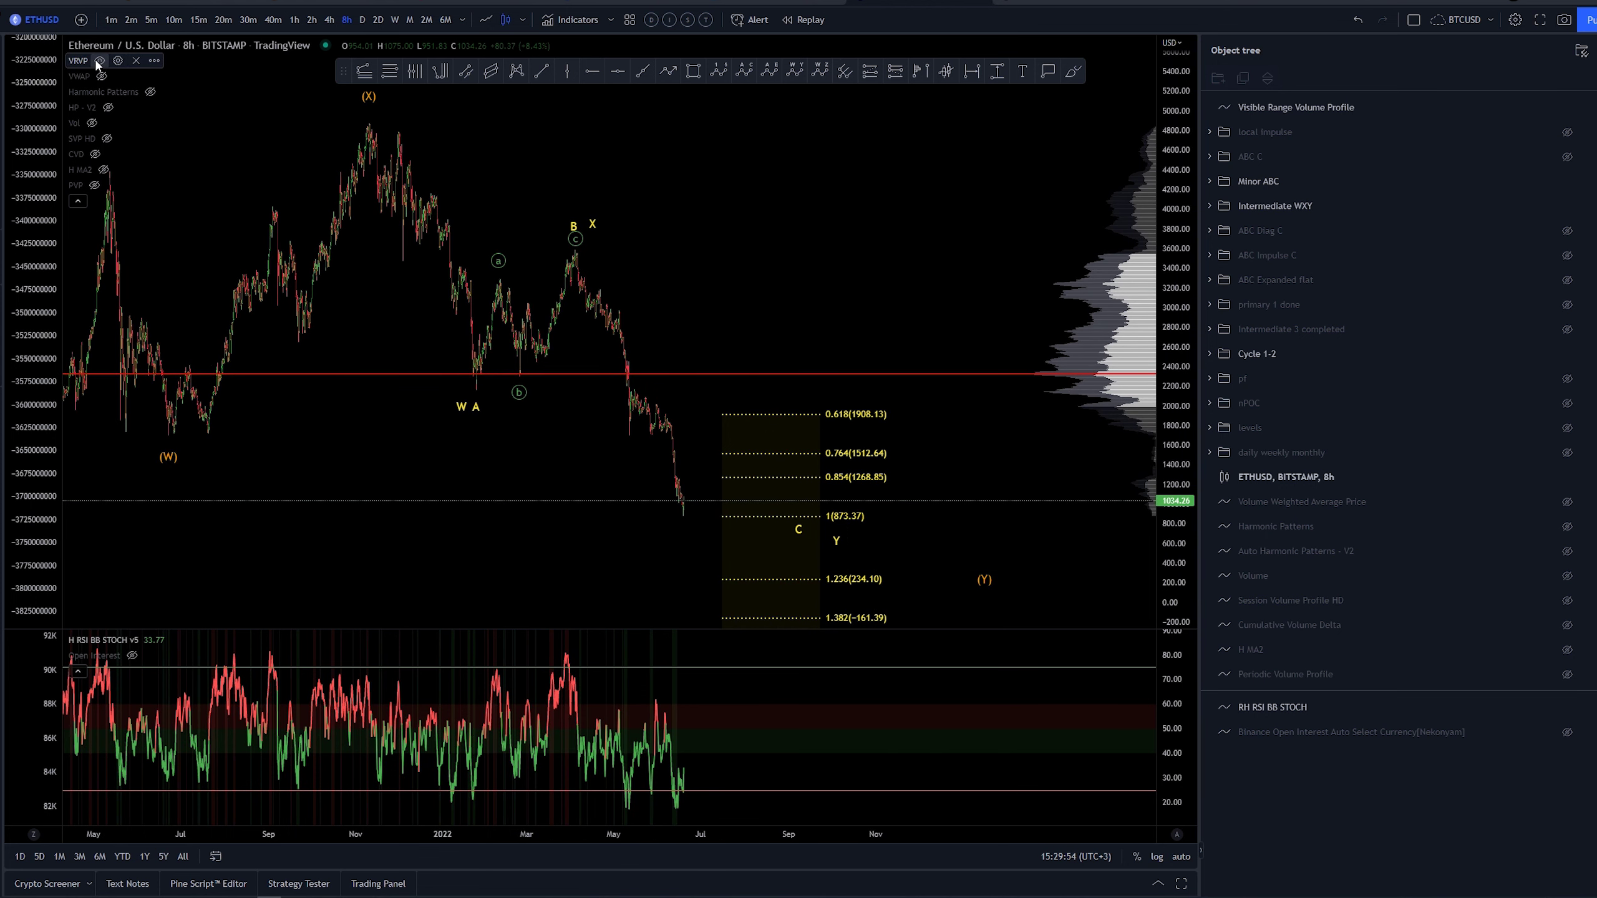
Hide the VRVP volume profile, select the Minor ABC wave, and reframe the chart
left_click(99, 61)
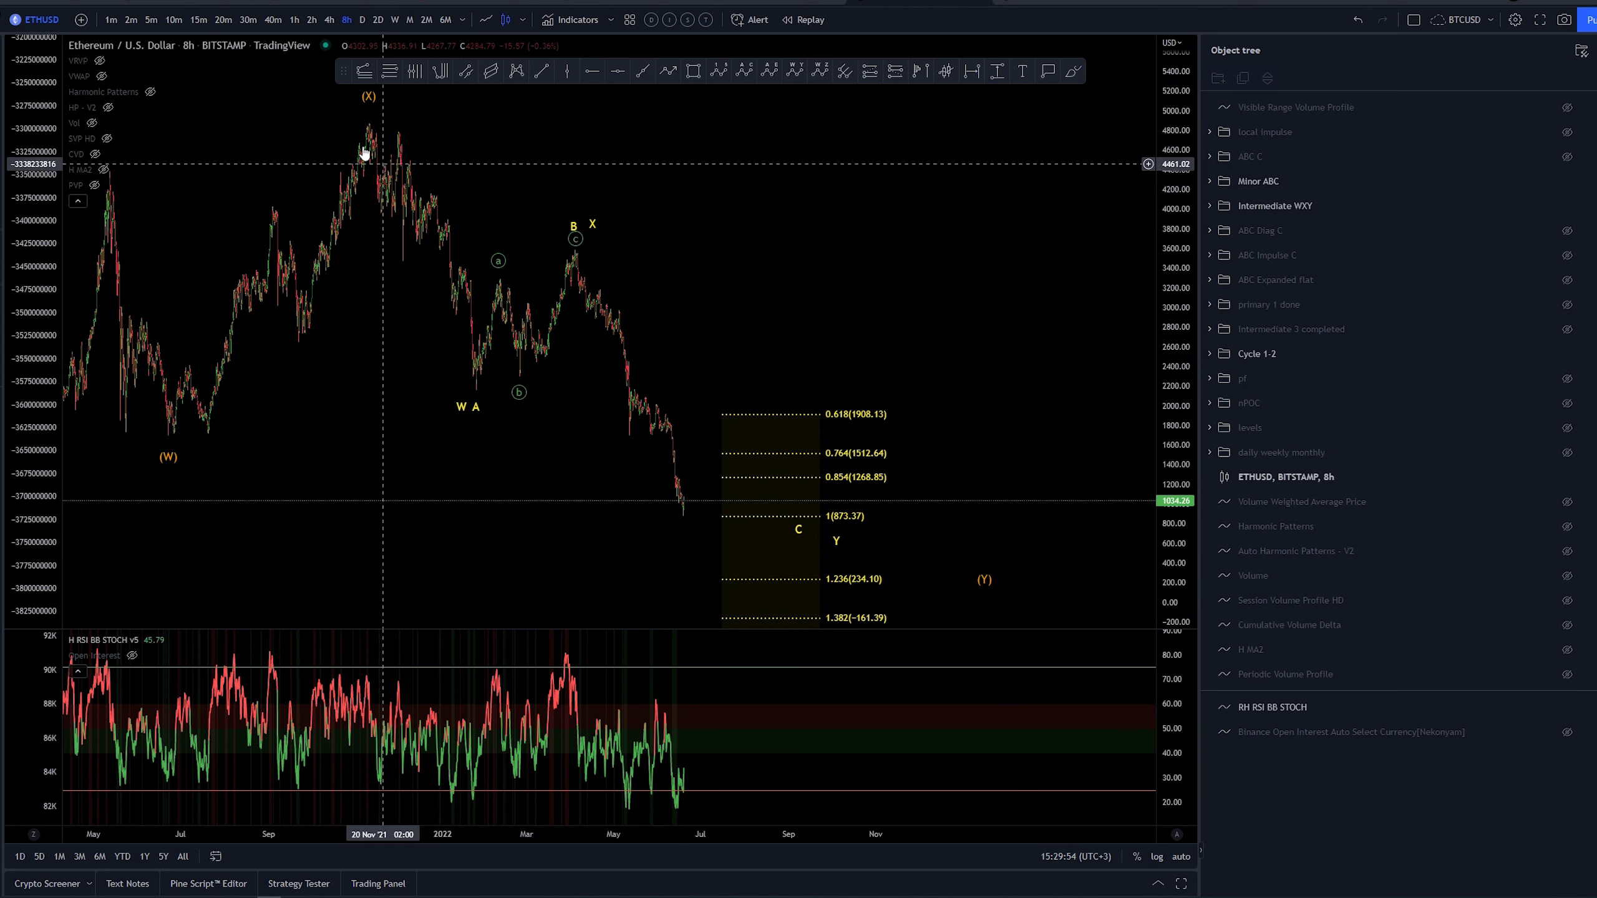
left_click(466, 419)
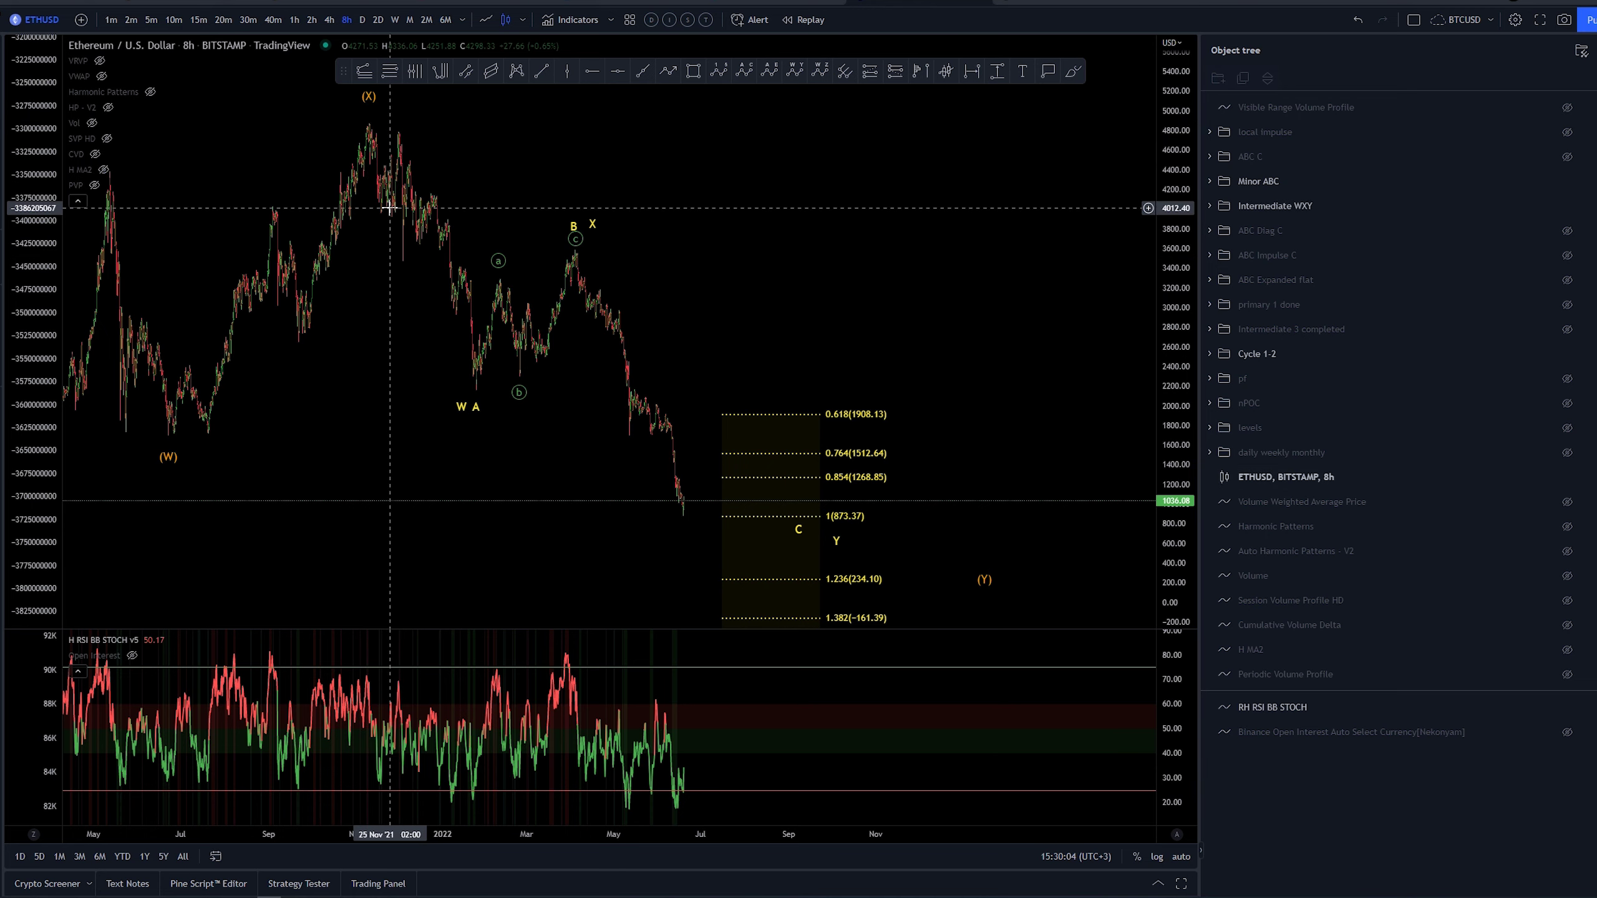
left_click_drag(535, 158, 677, 194)
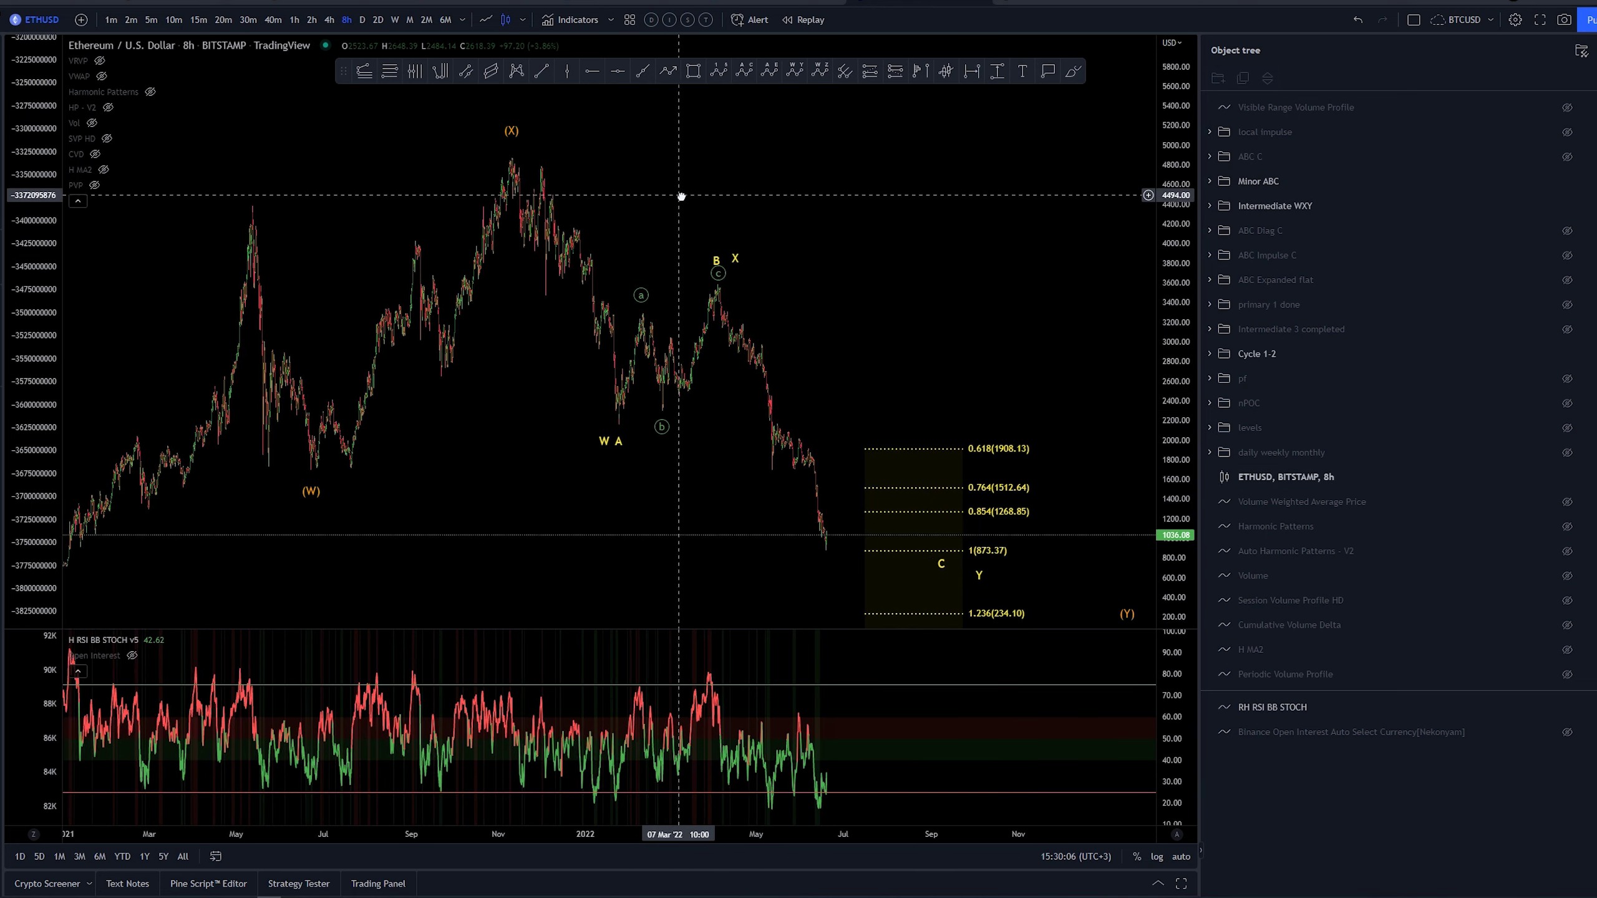
scroll(654, 193, "up", 3)
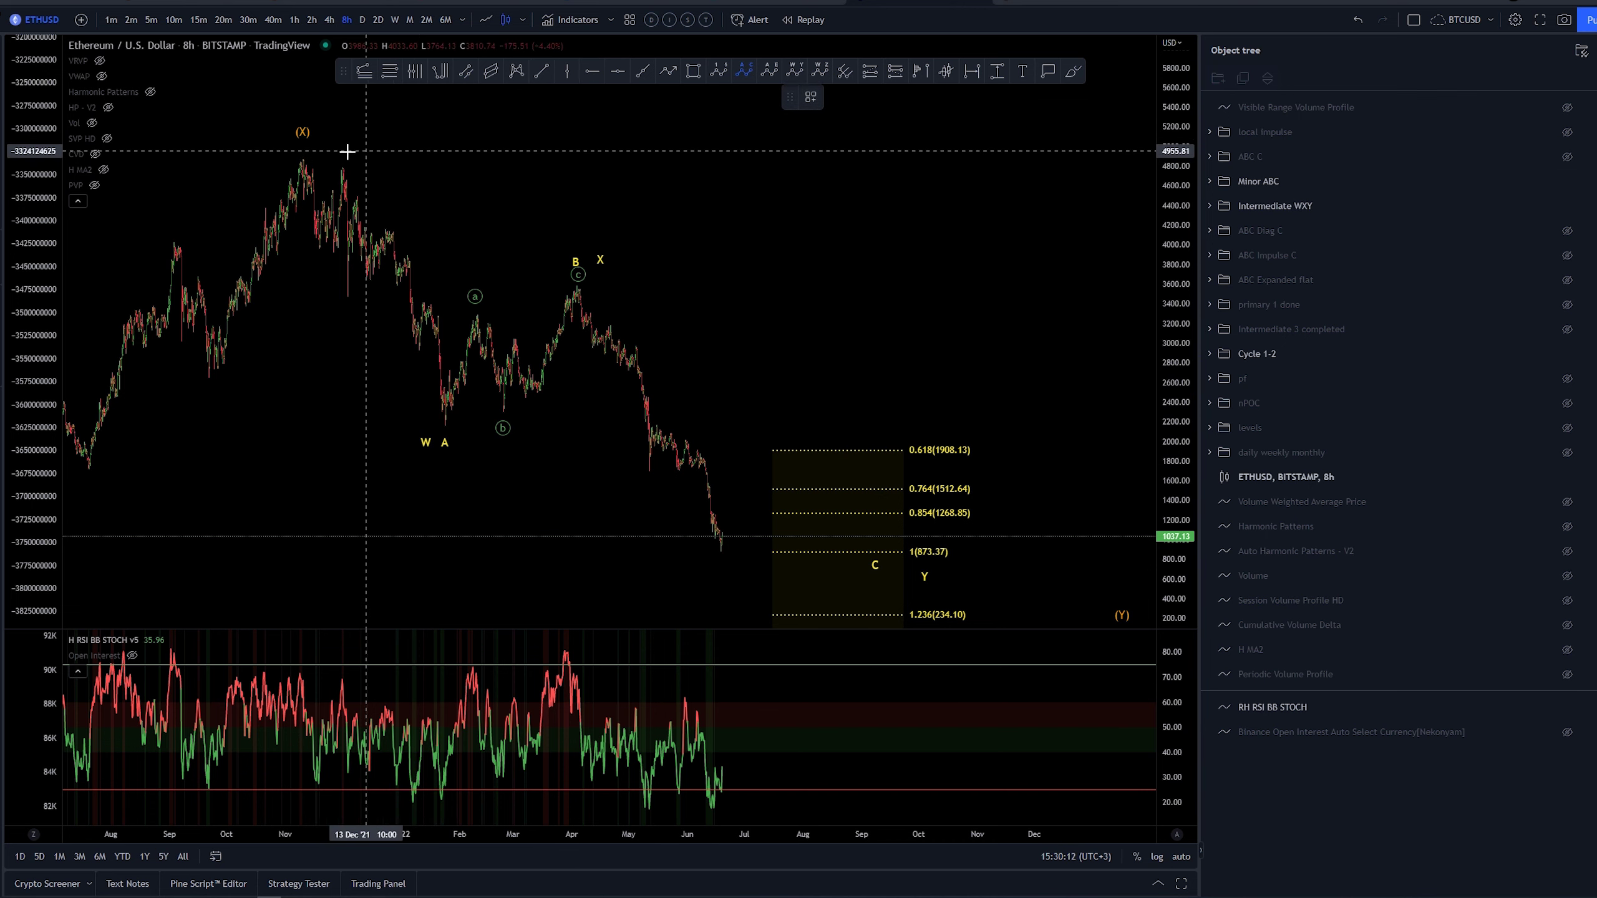
left_click(300, 153)
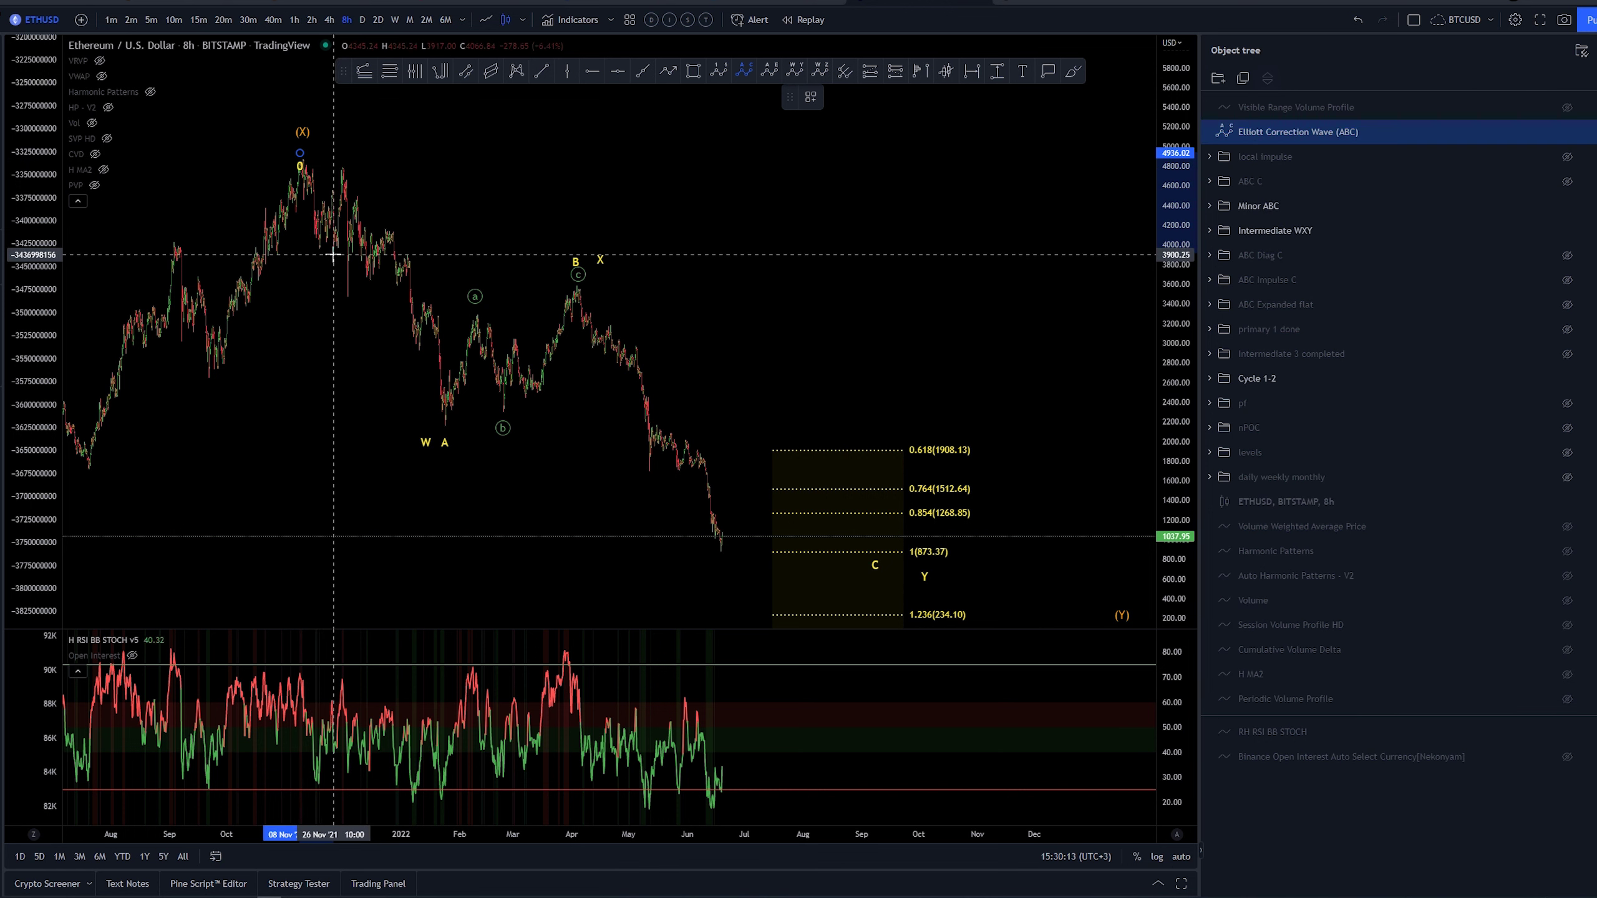
left_click(343, 165)
left_click(446, 416)
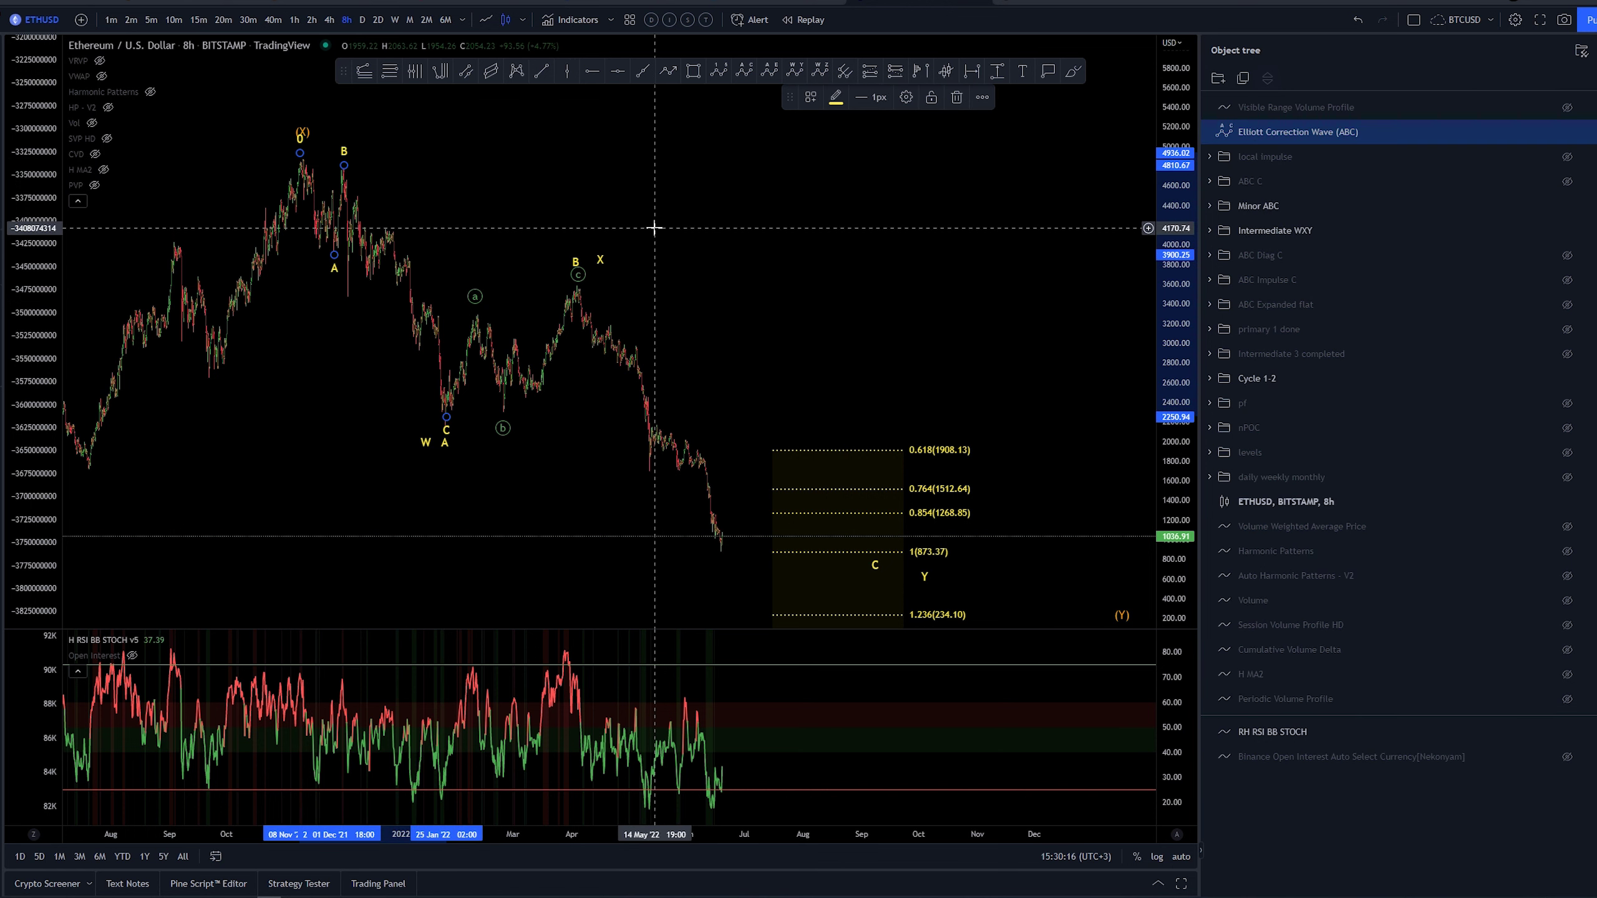
key("Delete")
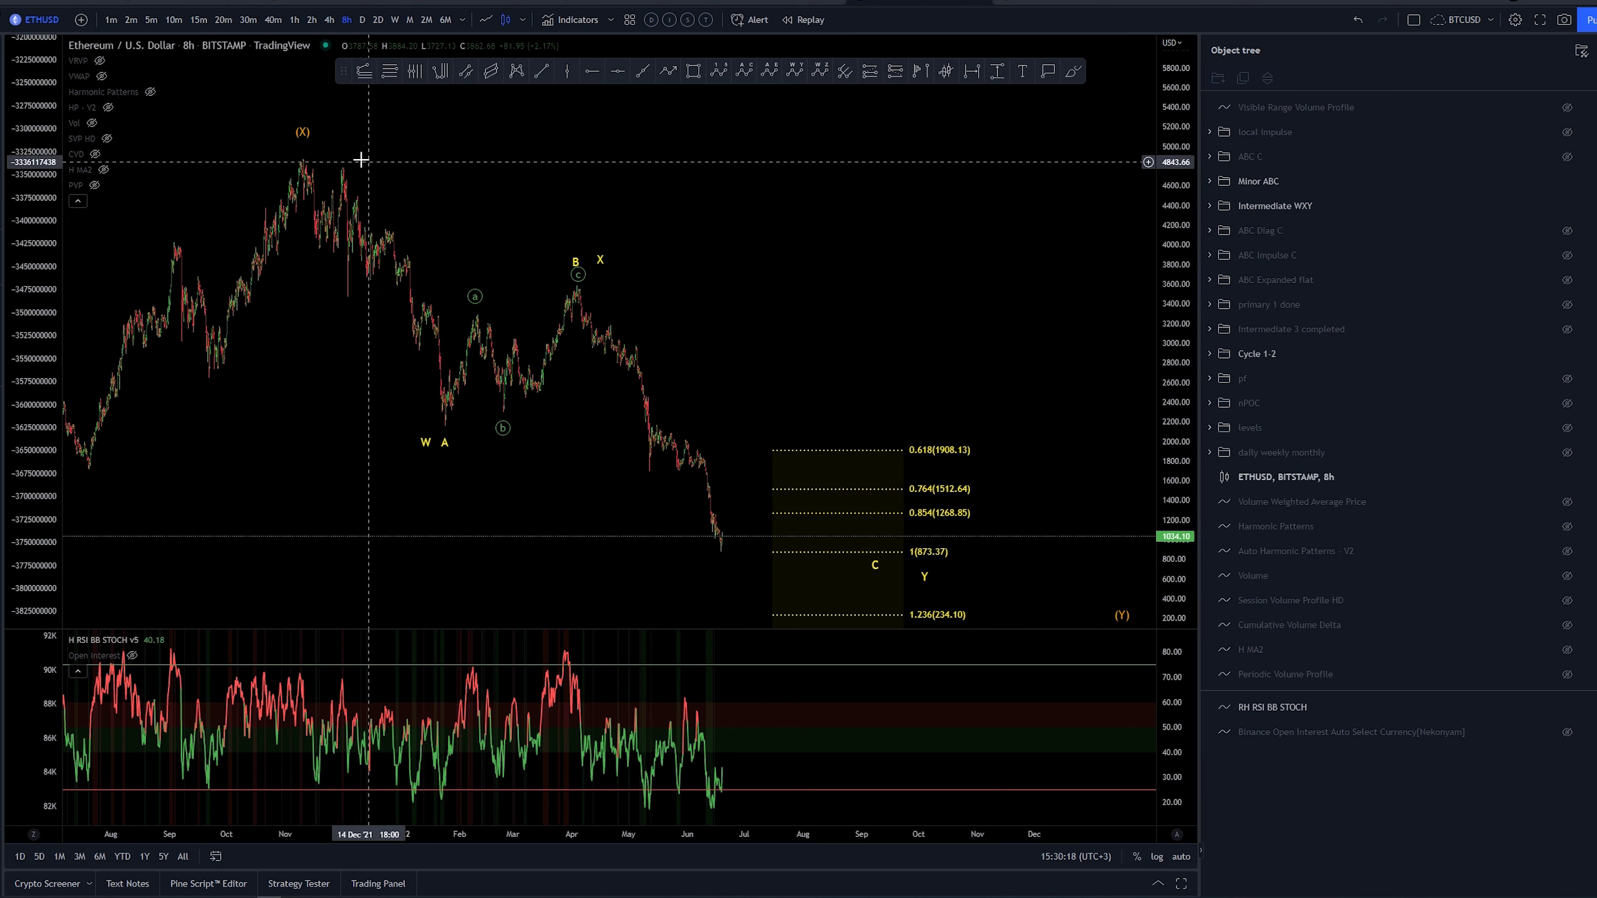
scroll(592, 232, "down", 1)
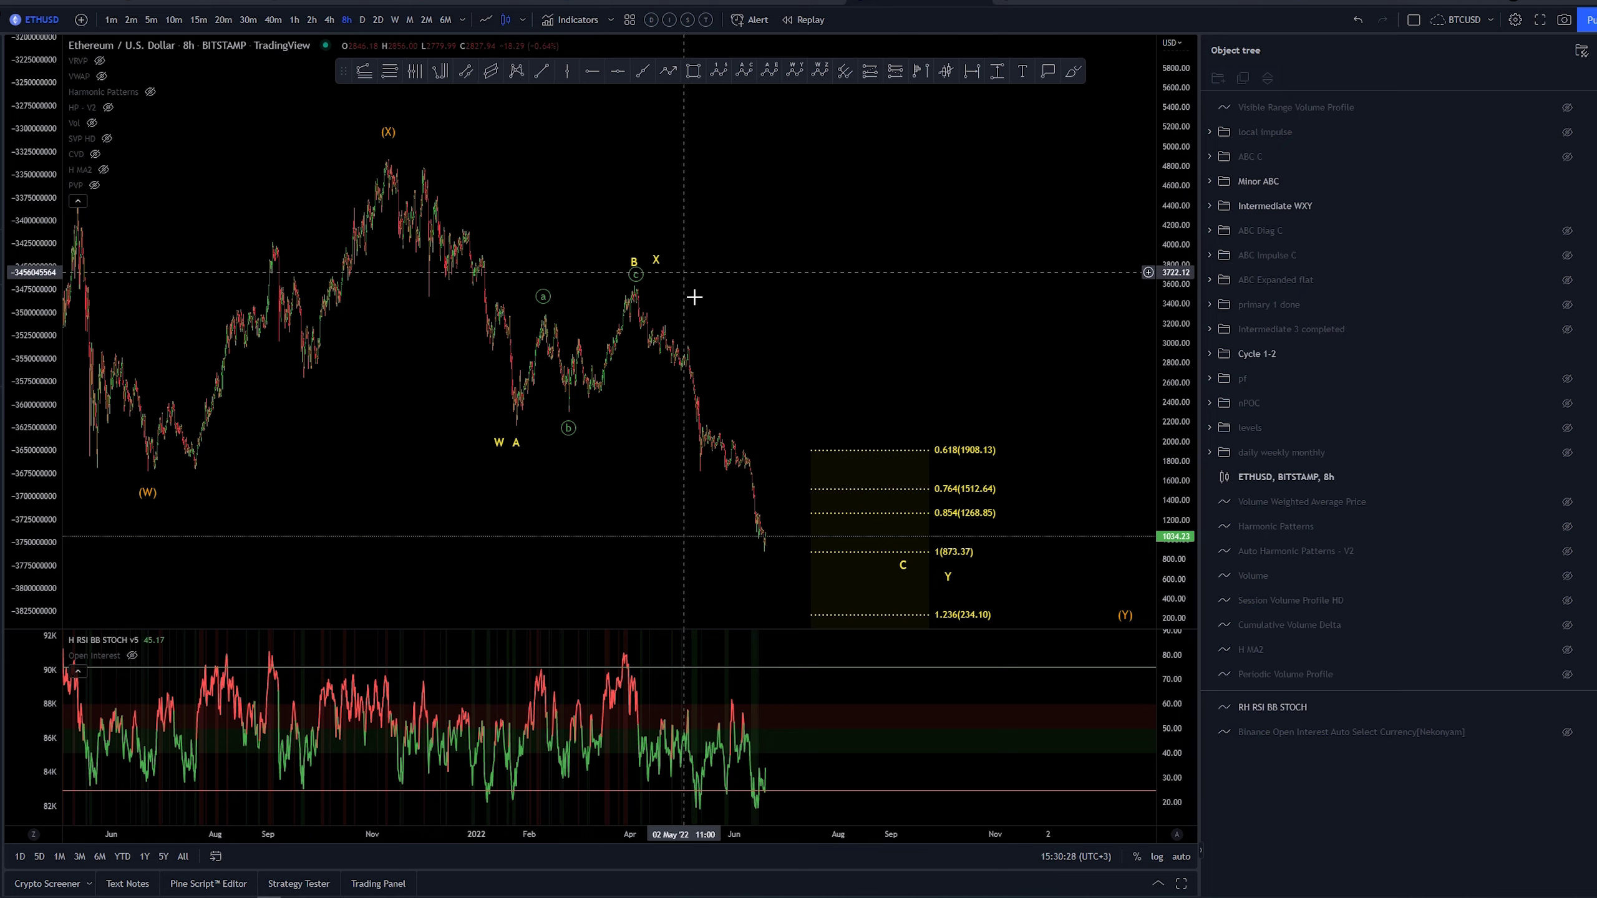
Drag the Minor ABC wave's C point to 31 Jul
left_click_drag(884, 421, 920, 313)
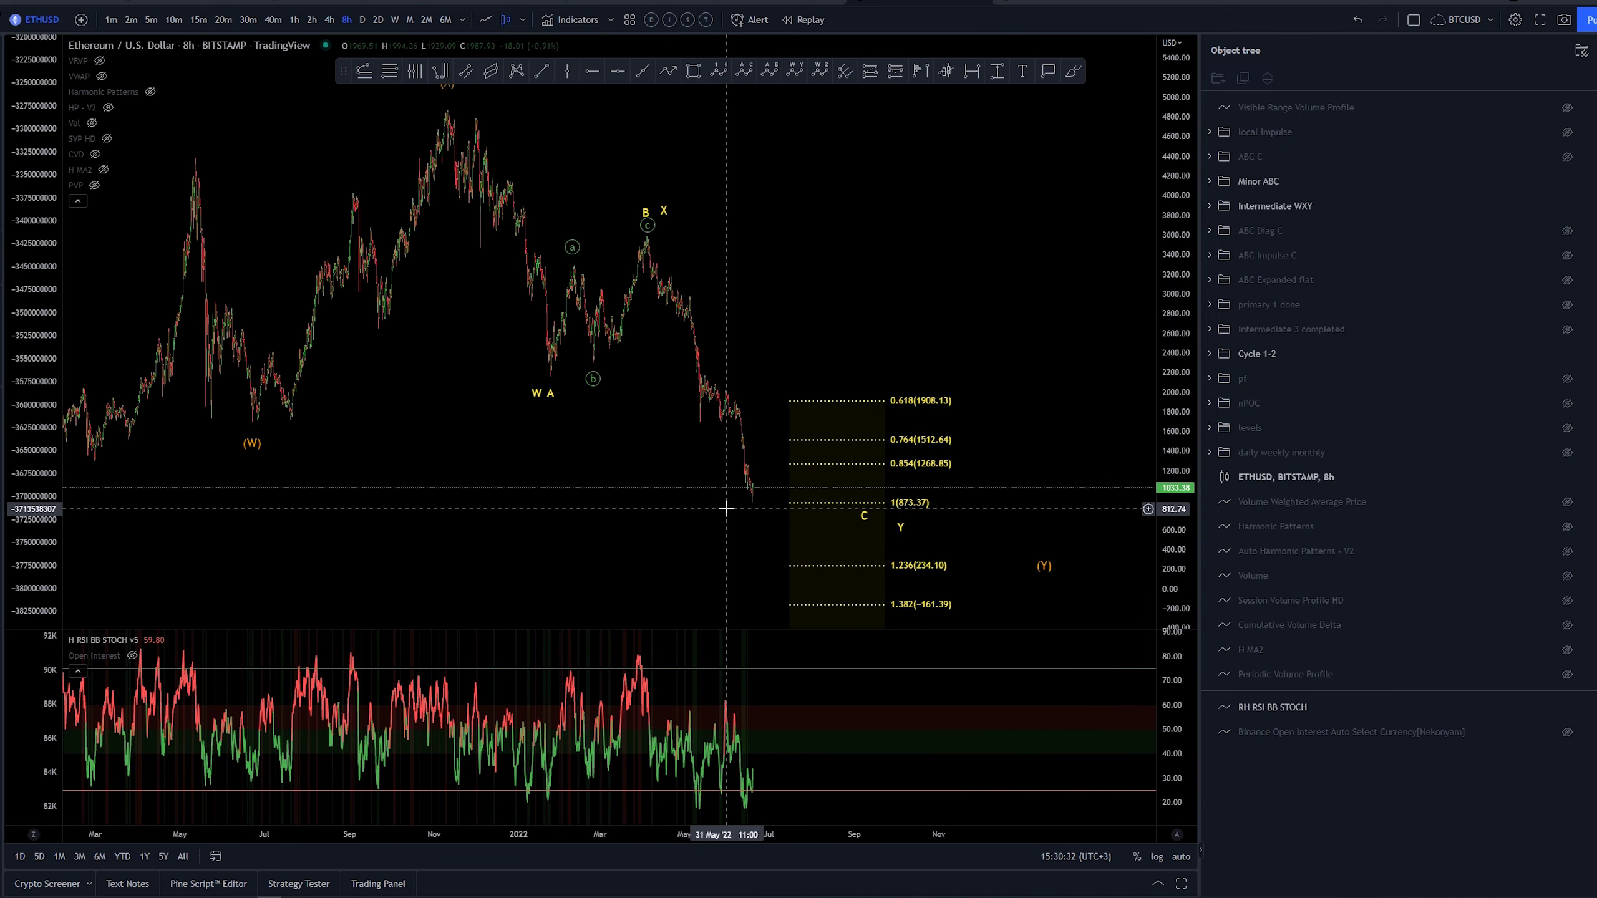
left_click_drag(824, 272, 788, 235)
left_click(827, 485)
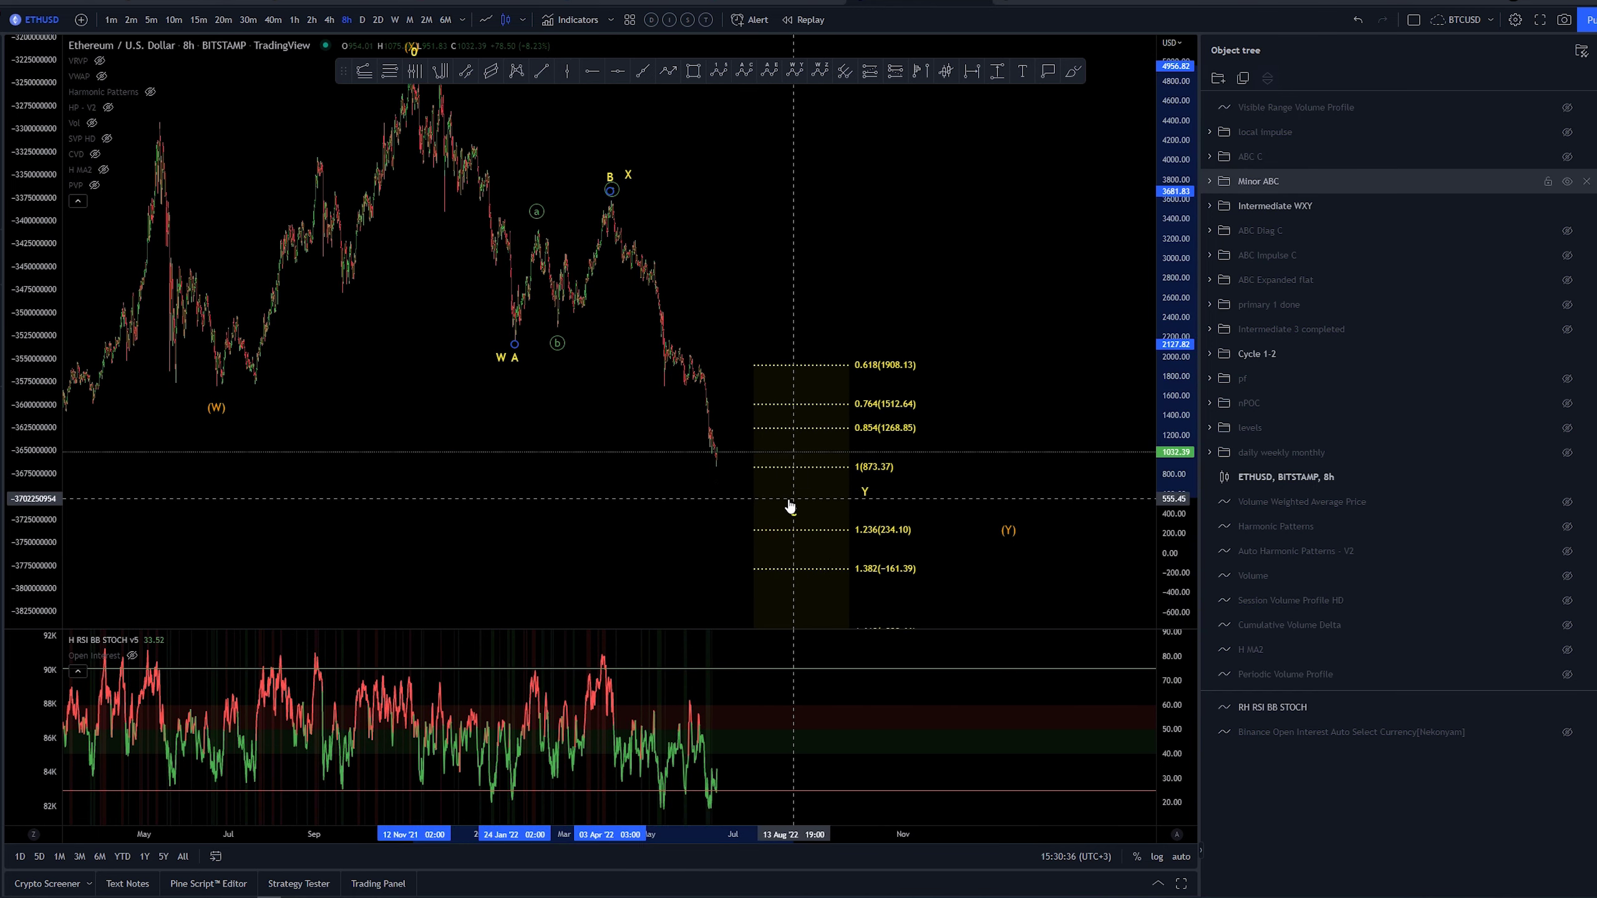
left_click_drag(790, 507, 775, 506)
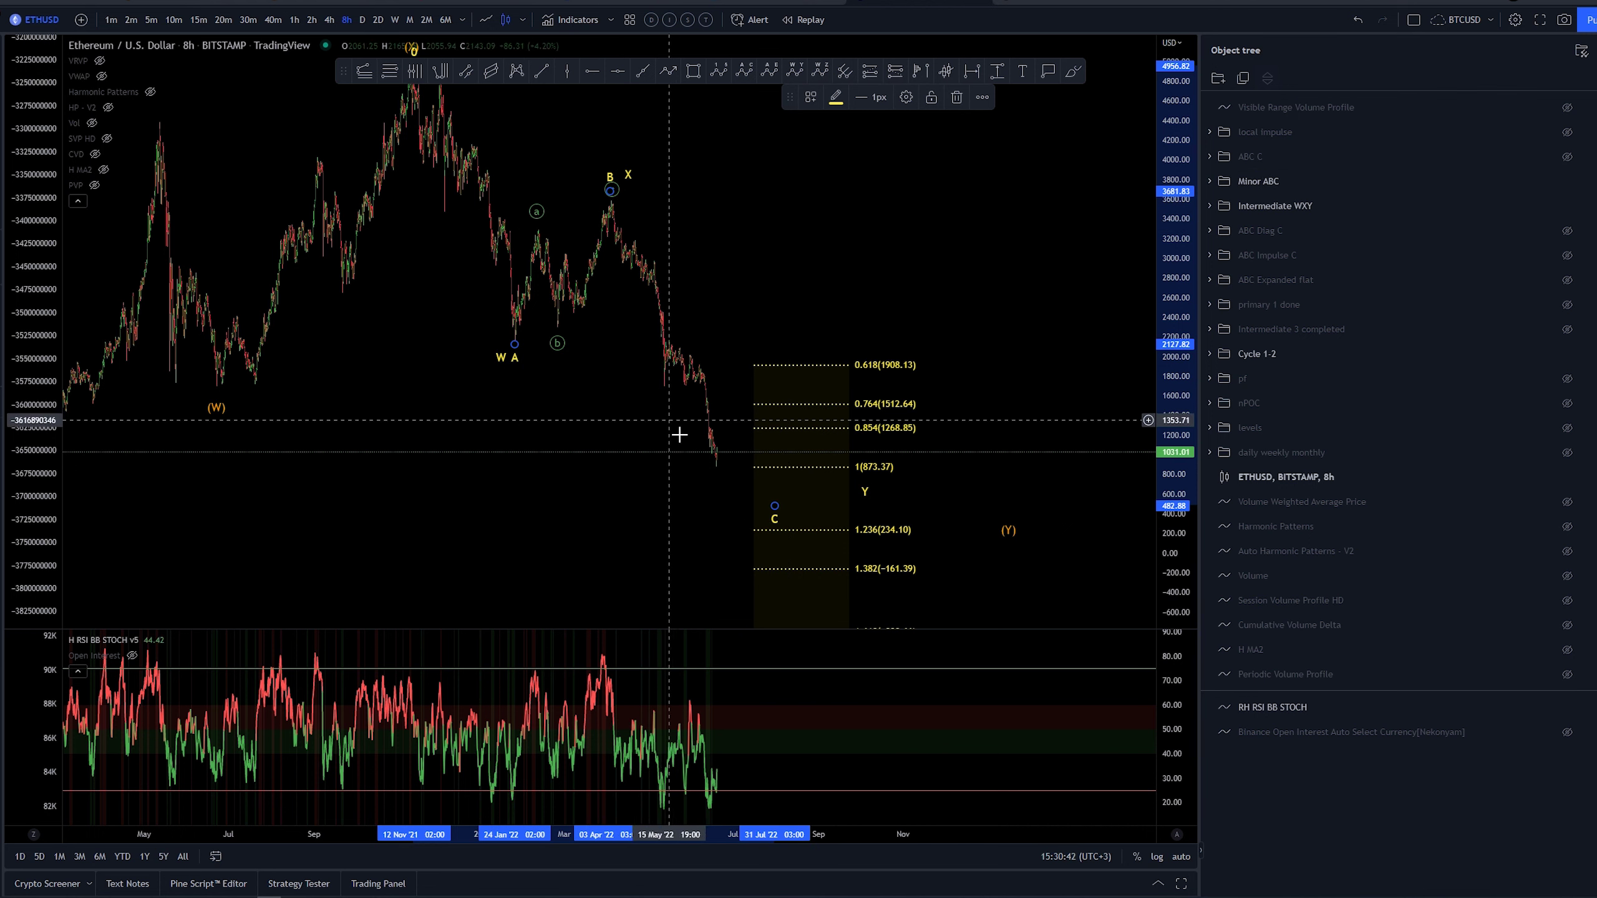
Briefly show the ABC C drawings with their subwaves, then hide them again
left_click(1568, 158)
scroll(748, 277, "up", 2)
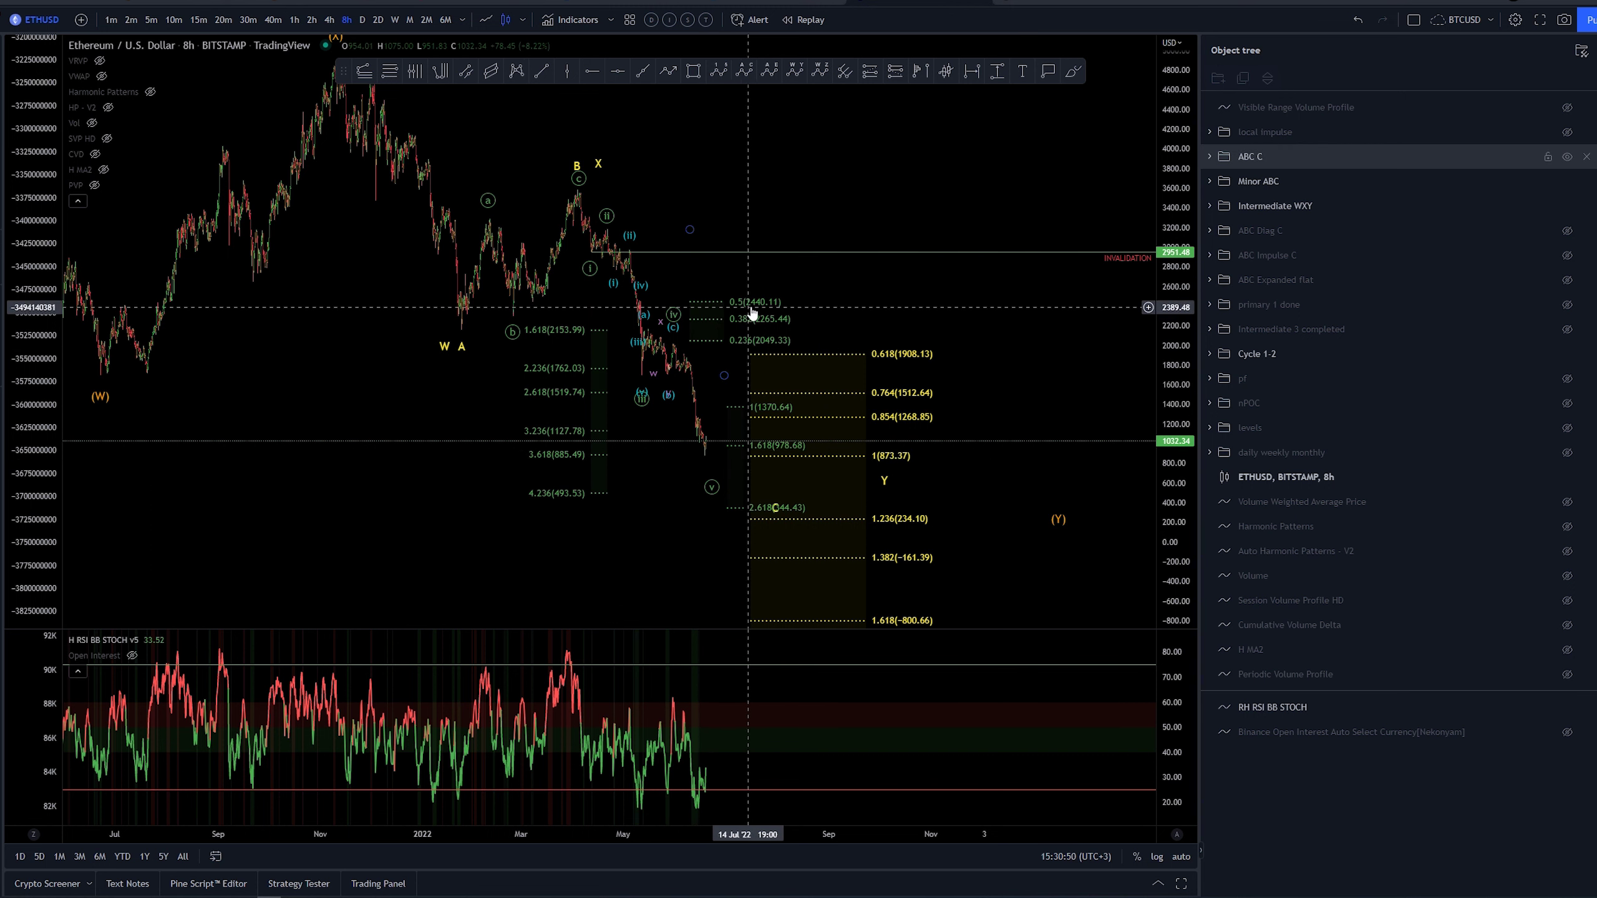
scroll(767, 443, "down", 2)
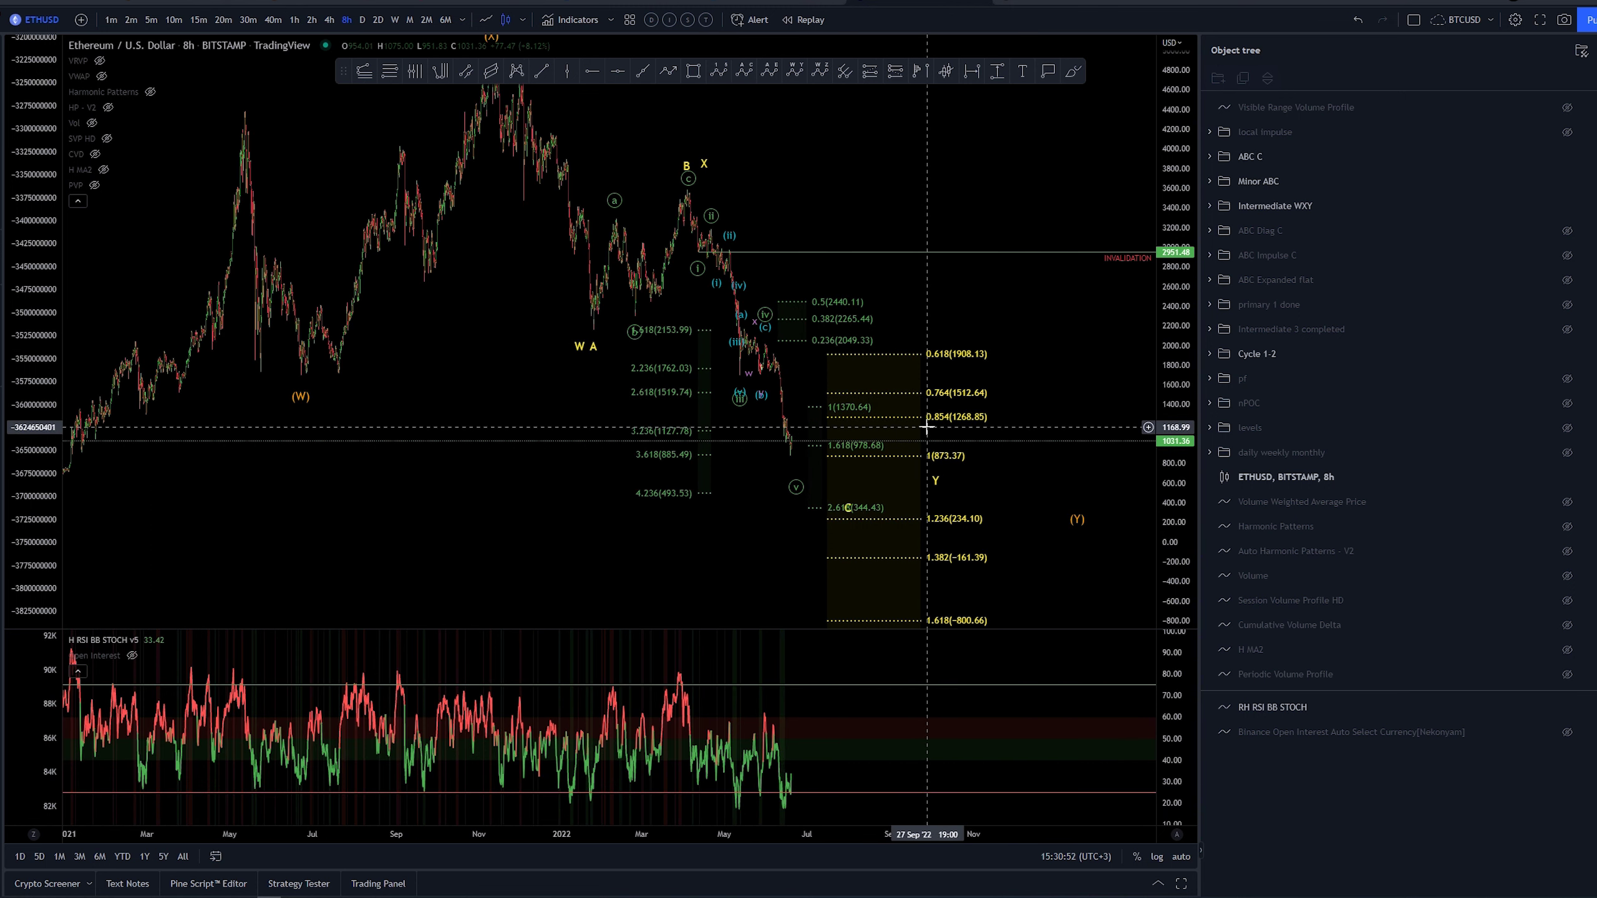
scroll(927, 428, "up", 1)
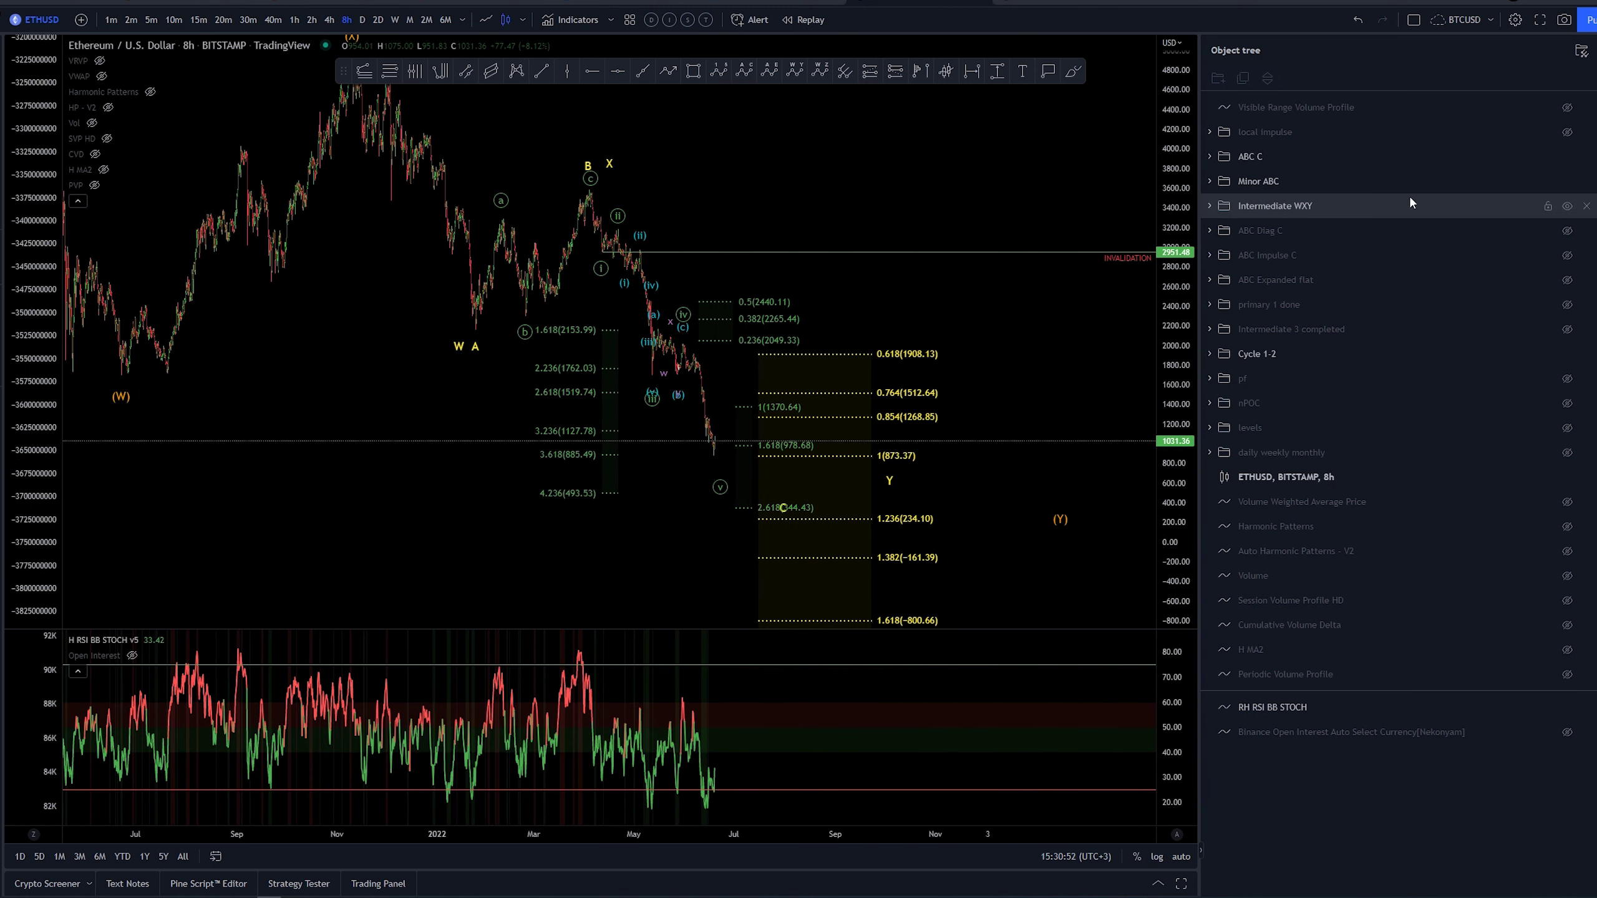
left_click(1567, 158)
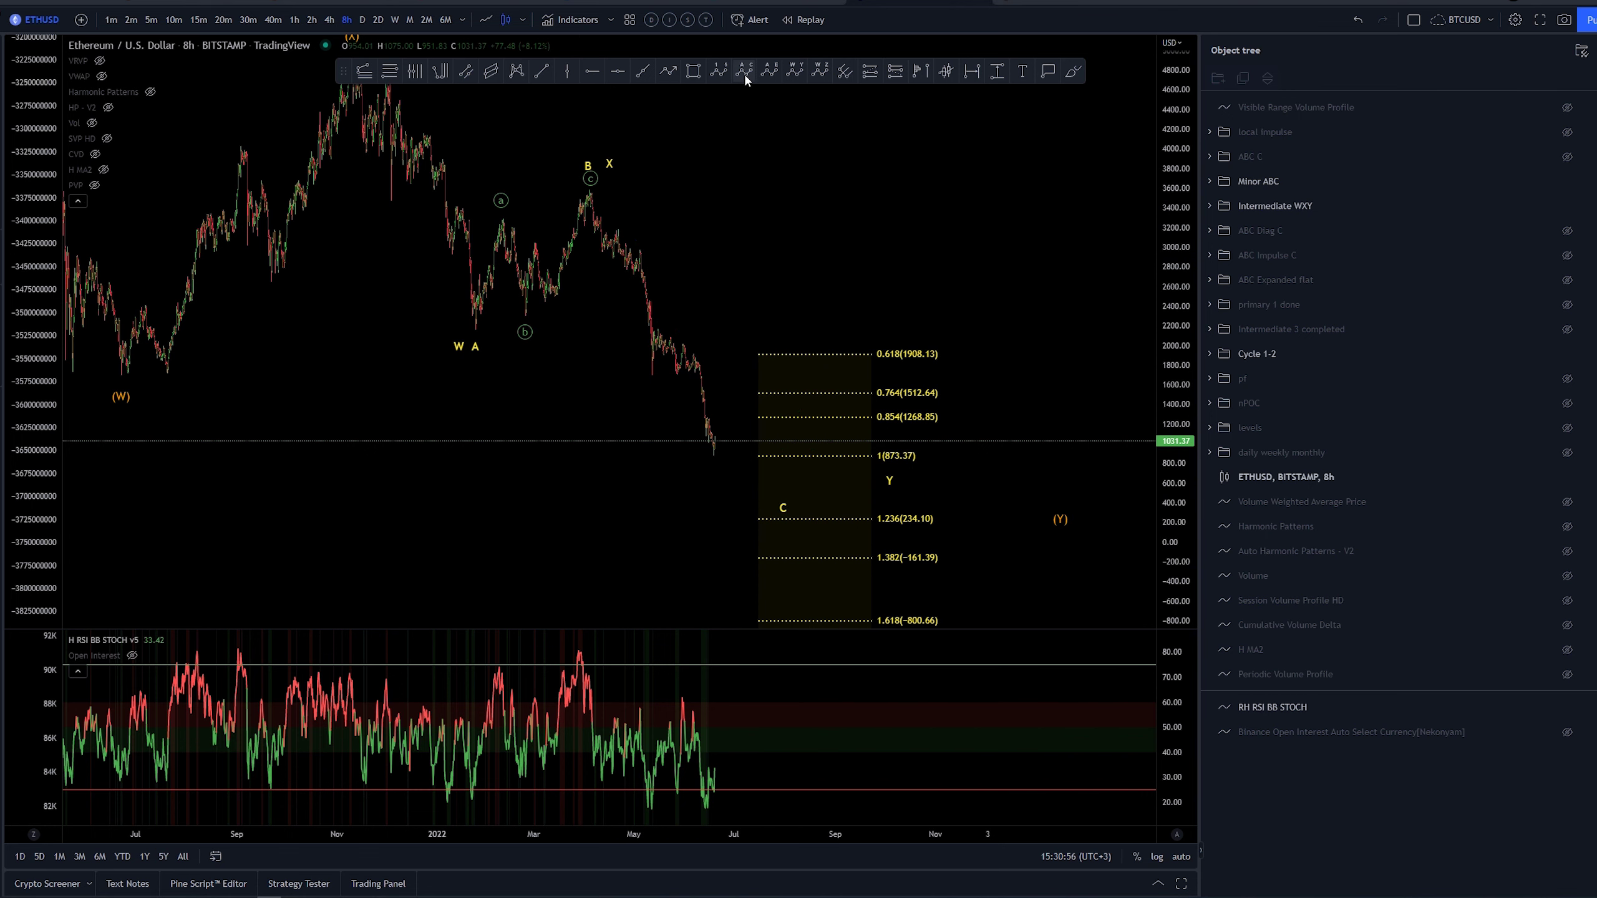
Draw a first ABC correction wave down from the peak
left_click(583, 201)
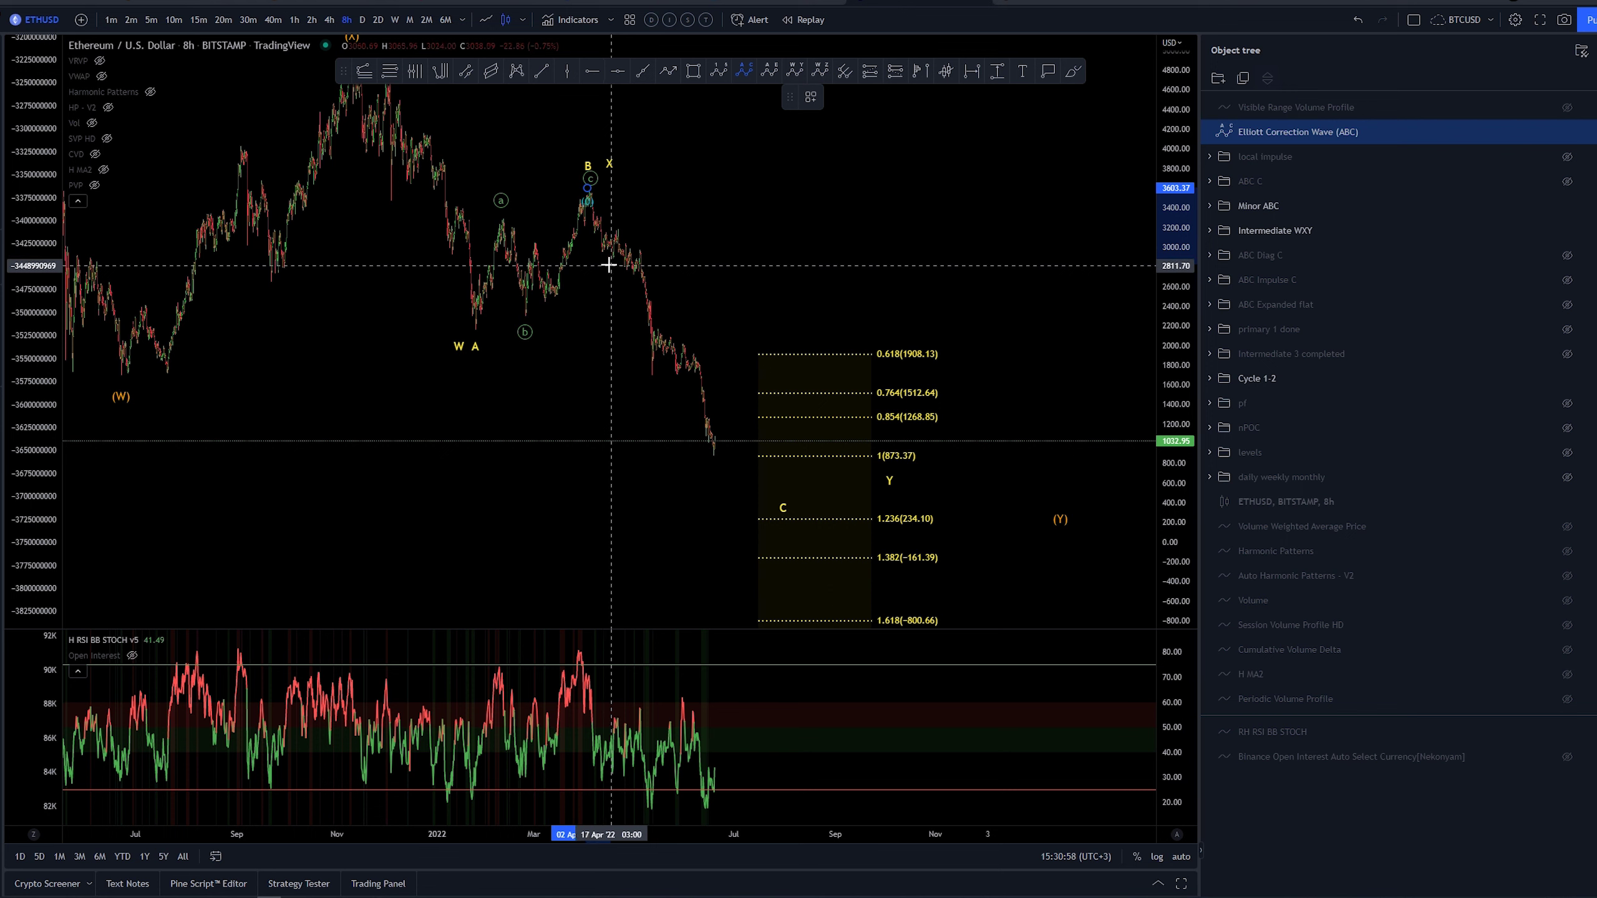
left_click(620, 224)
left_click(650, 375)
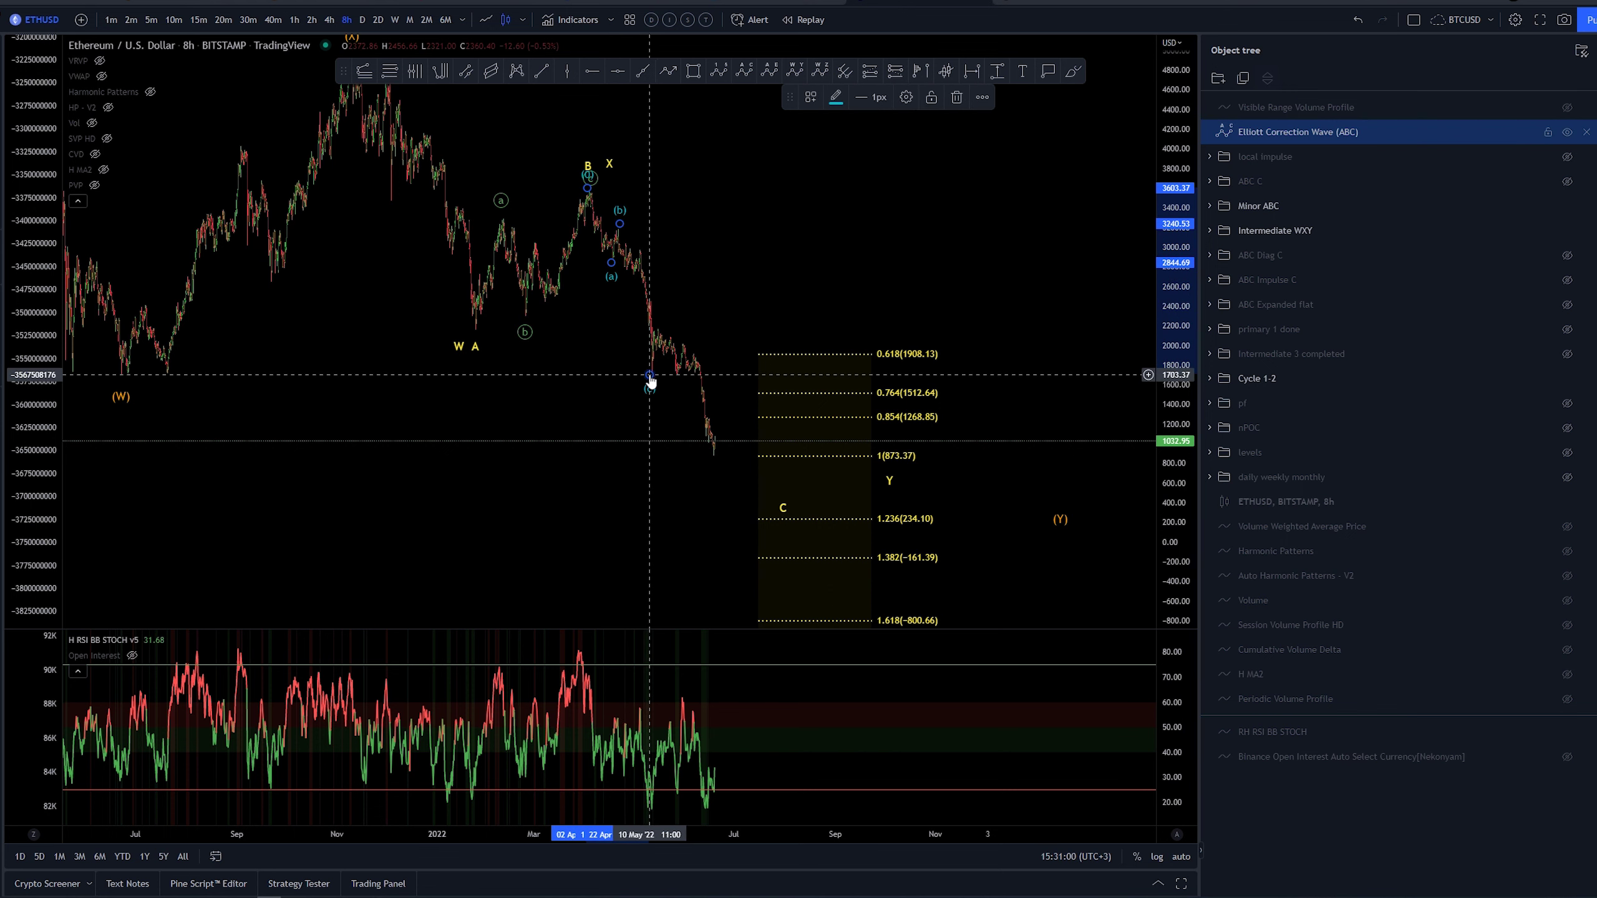
Draw a second Elliott correction wave from the B peak and apply the Minute template
left_click(745, 73)
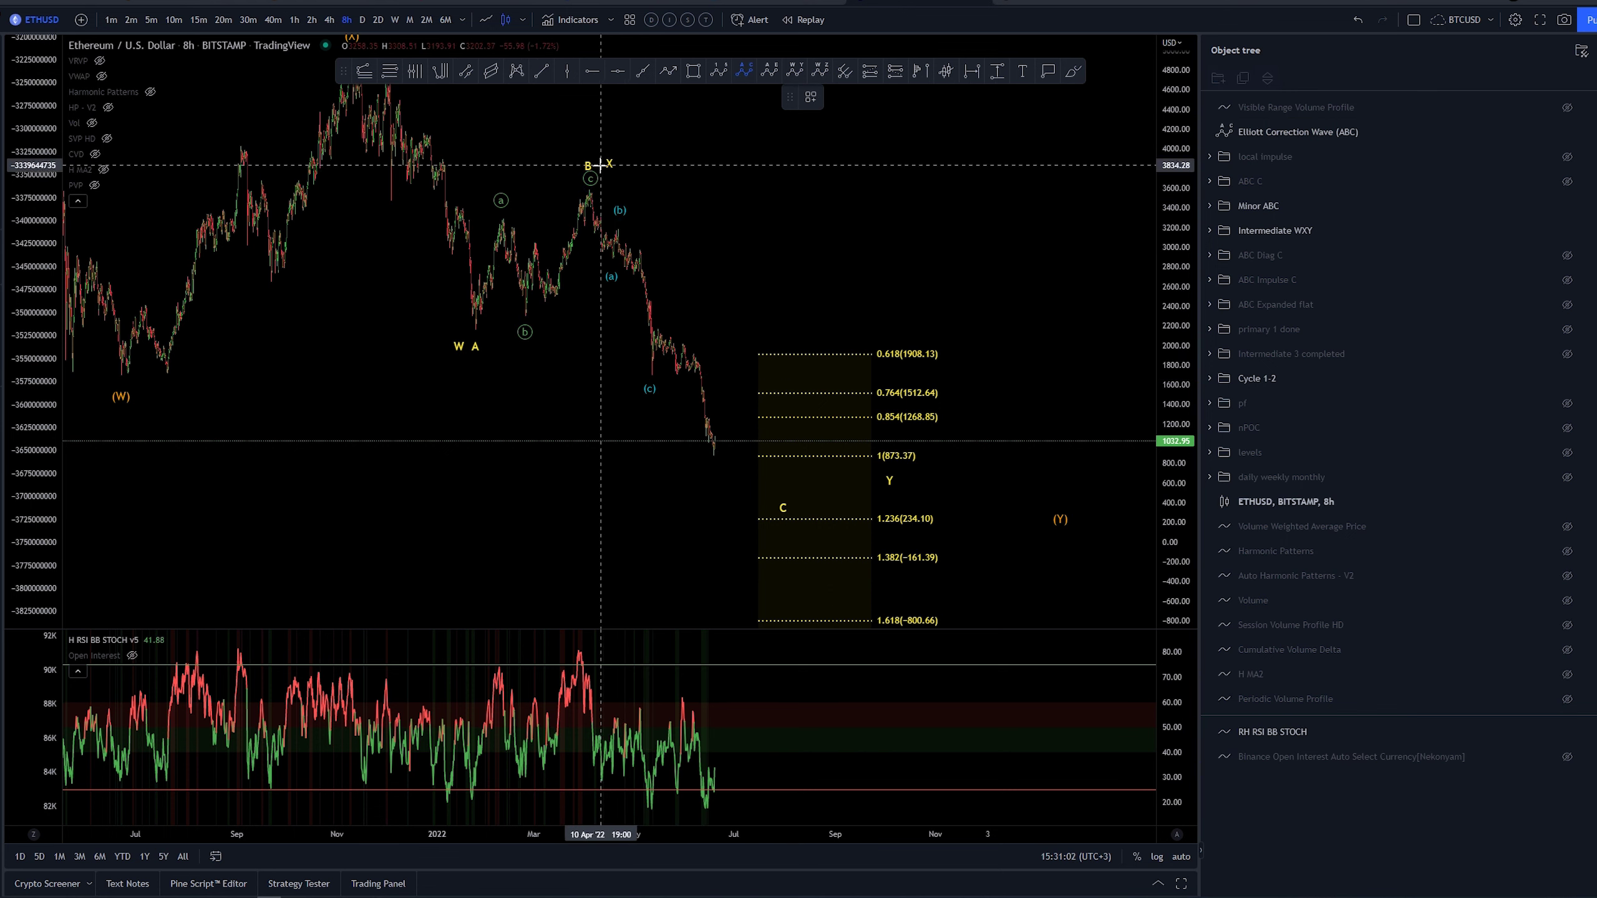
left_click(588, 186)
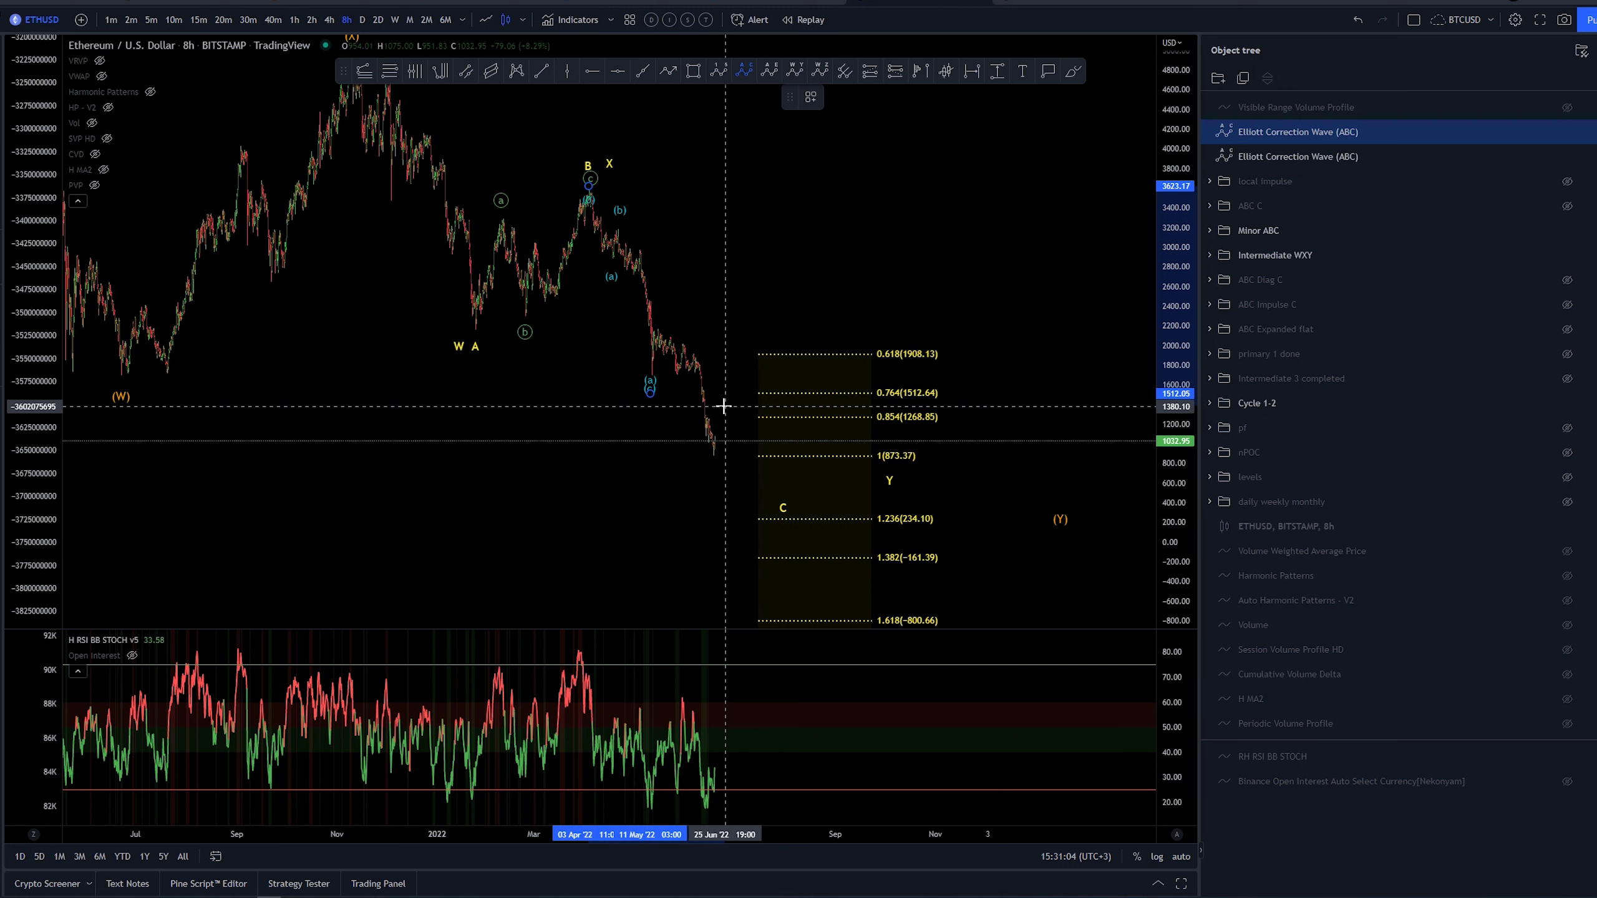
left_click(670, 327)
left_click(722, 480)
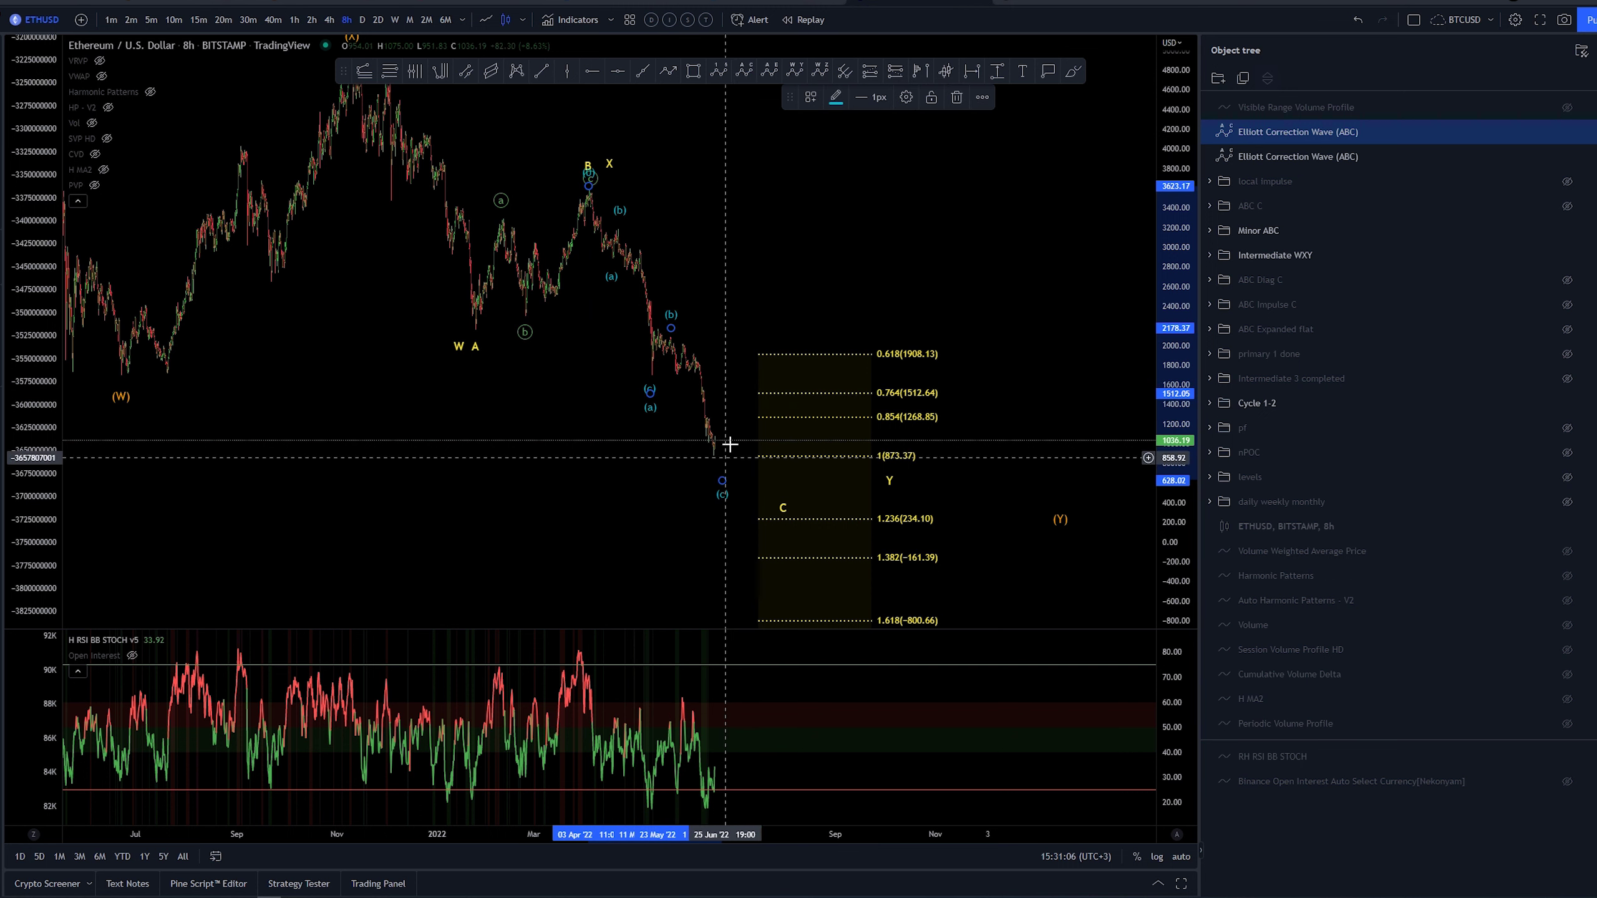
left_click(811, 96)
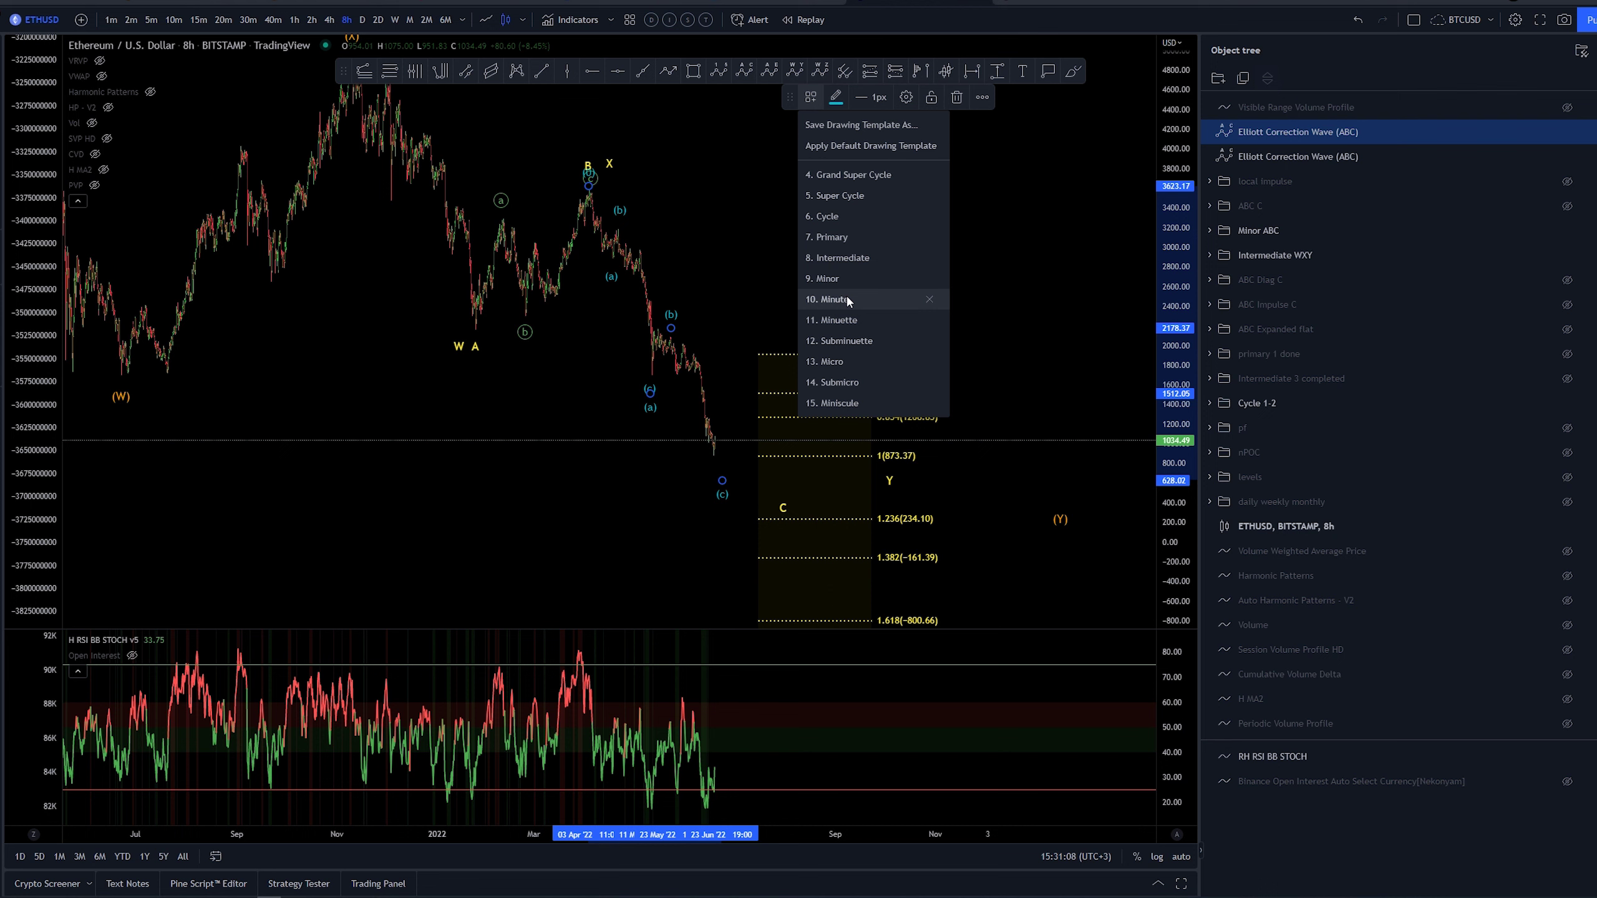
left_click(850, 305)
left_click(801, 236)
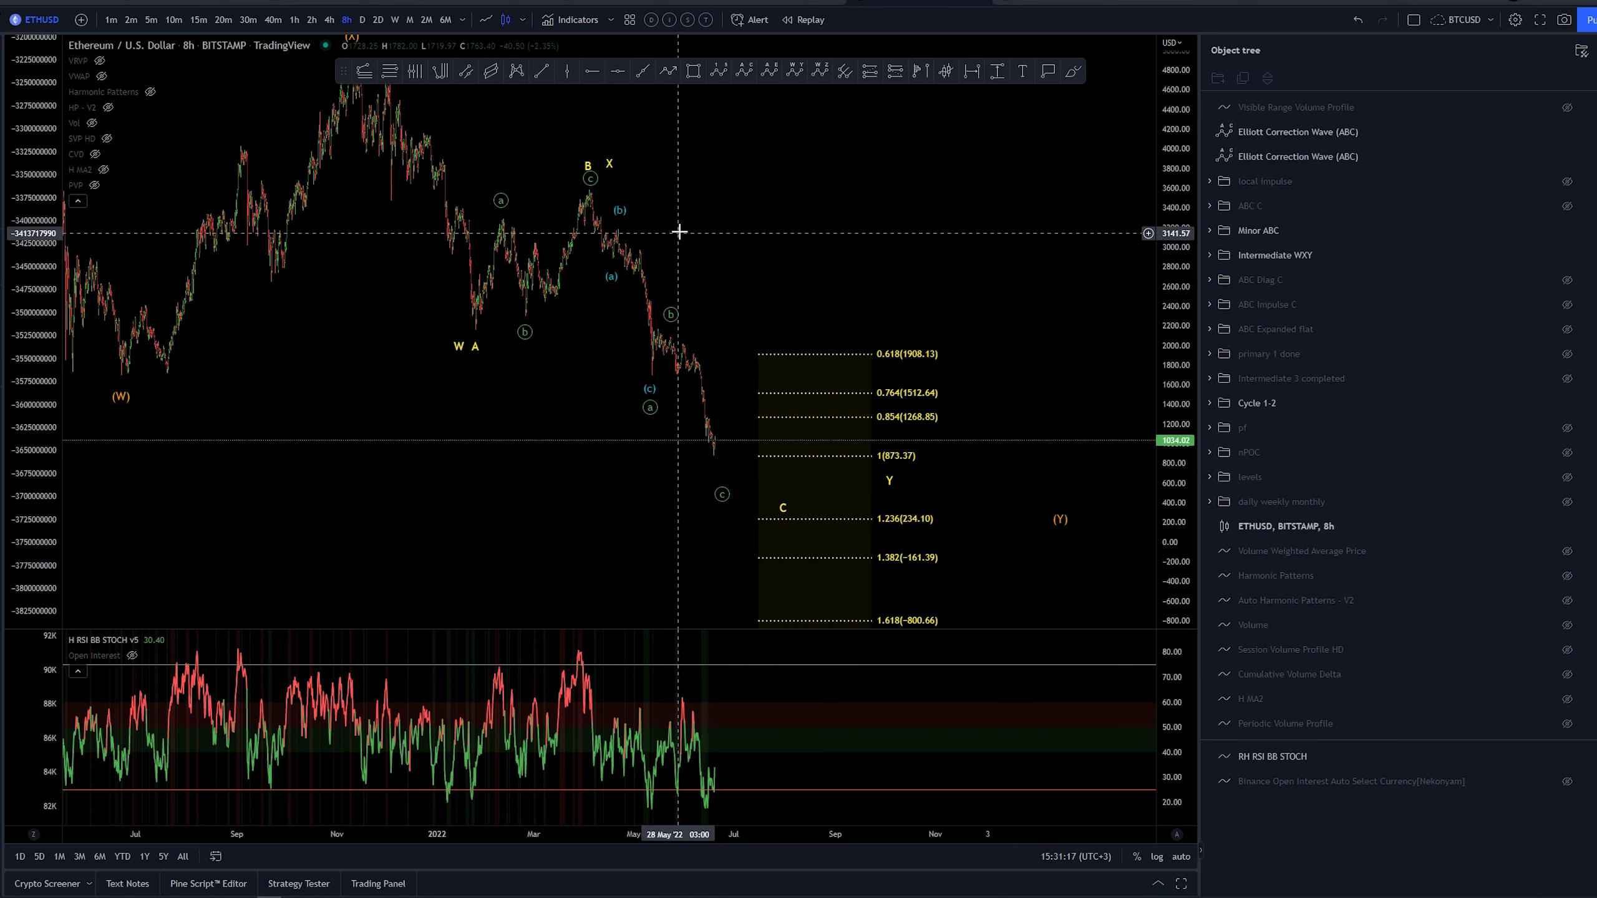
Select both correction waves in the Object tree, group them as Group 1 above Minor ABC
left_click(1497, 133)
left_click(1347, 156, "ctrl")
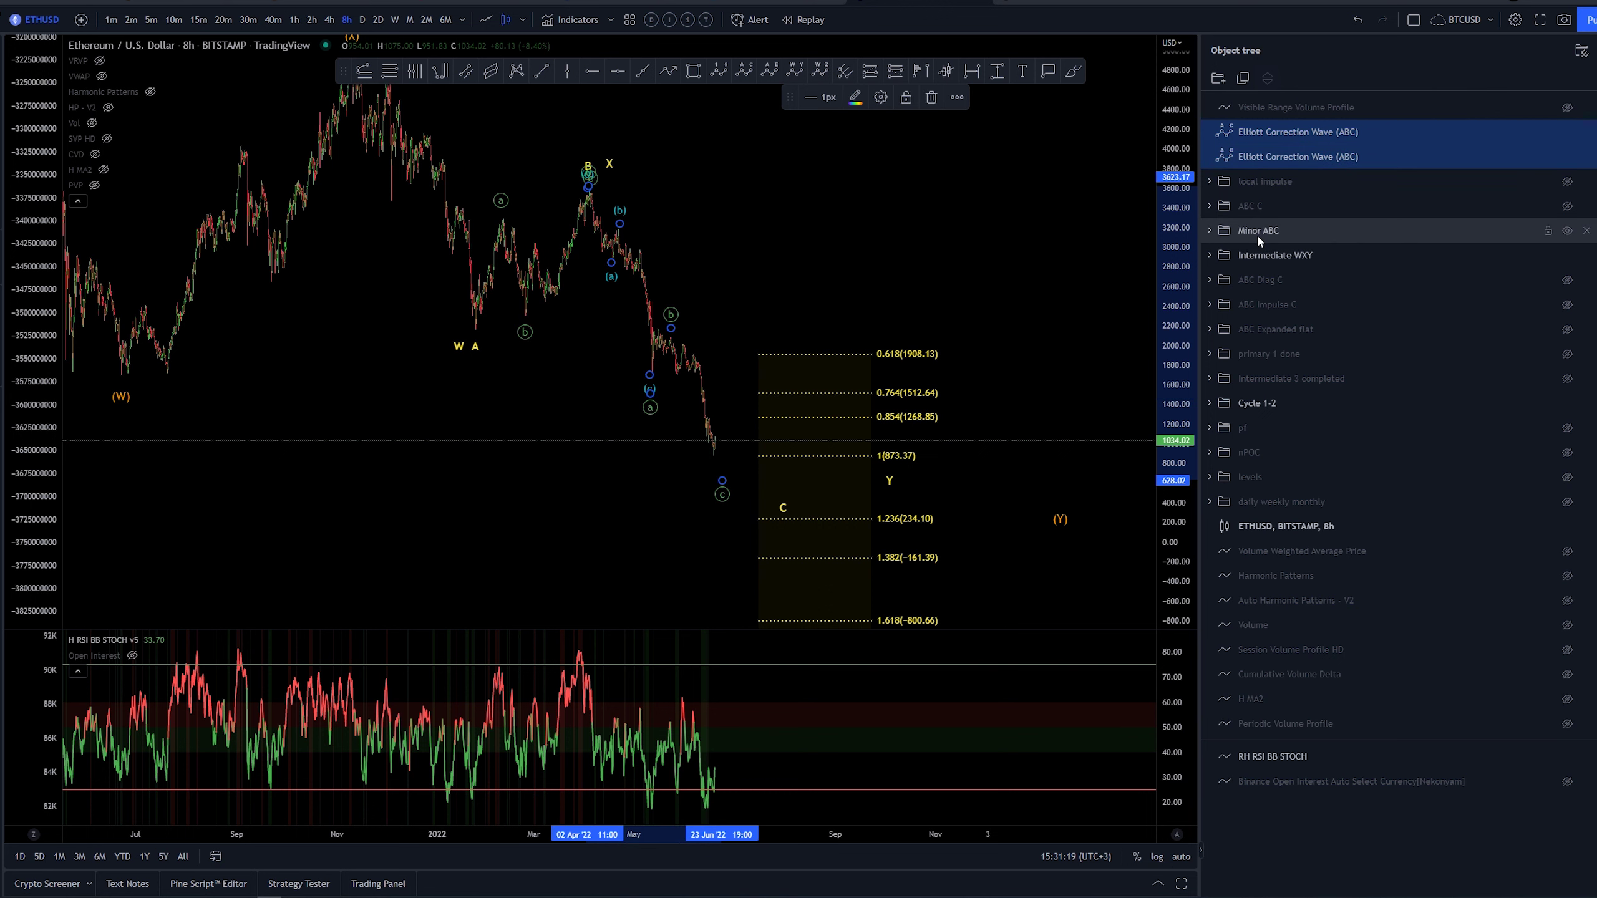
left_click(1567, 230)
left_click(1567, 230)
left_click(1567, 207)
left_click(1567, 208)
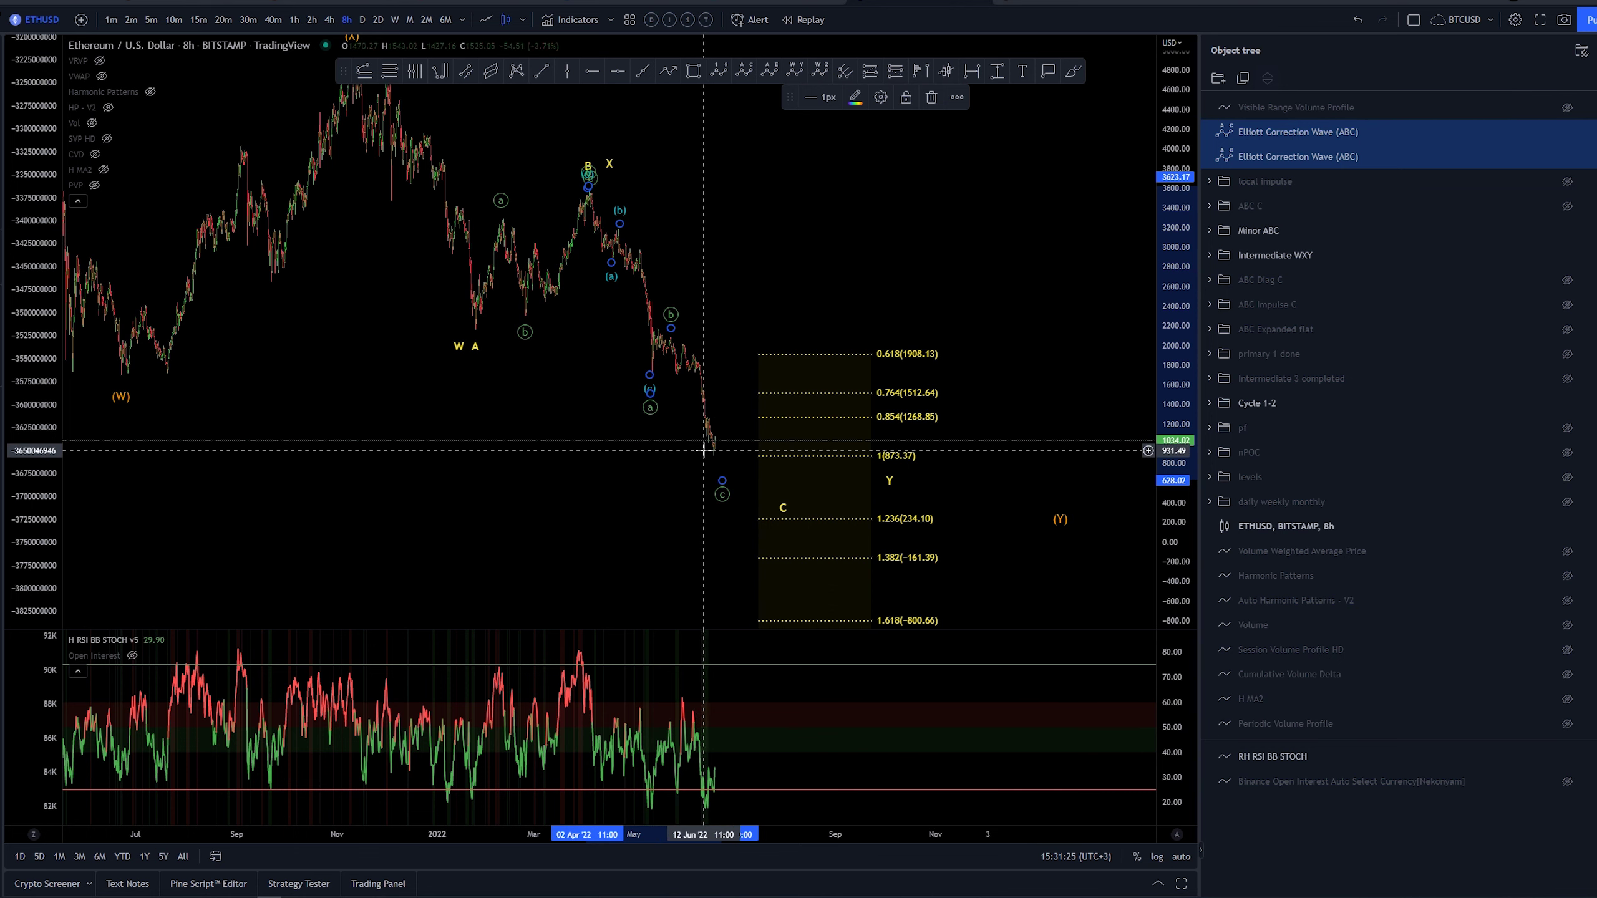
left_click(1217, 78)
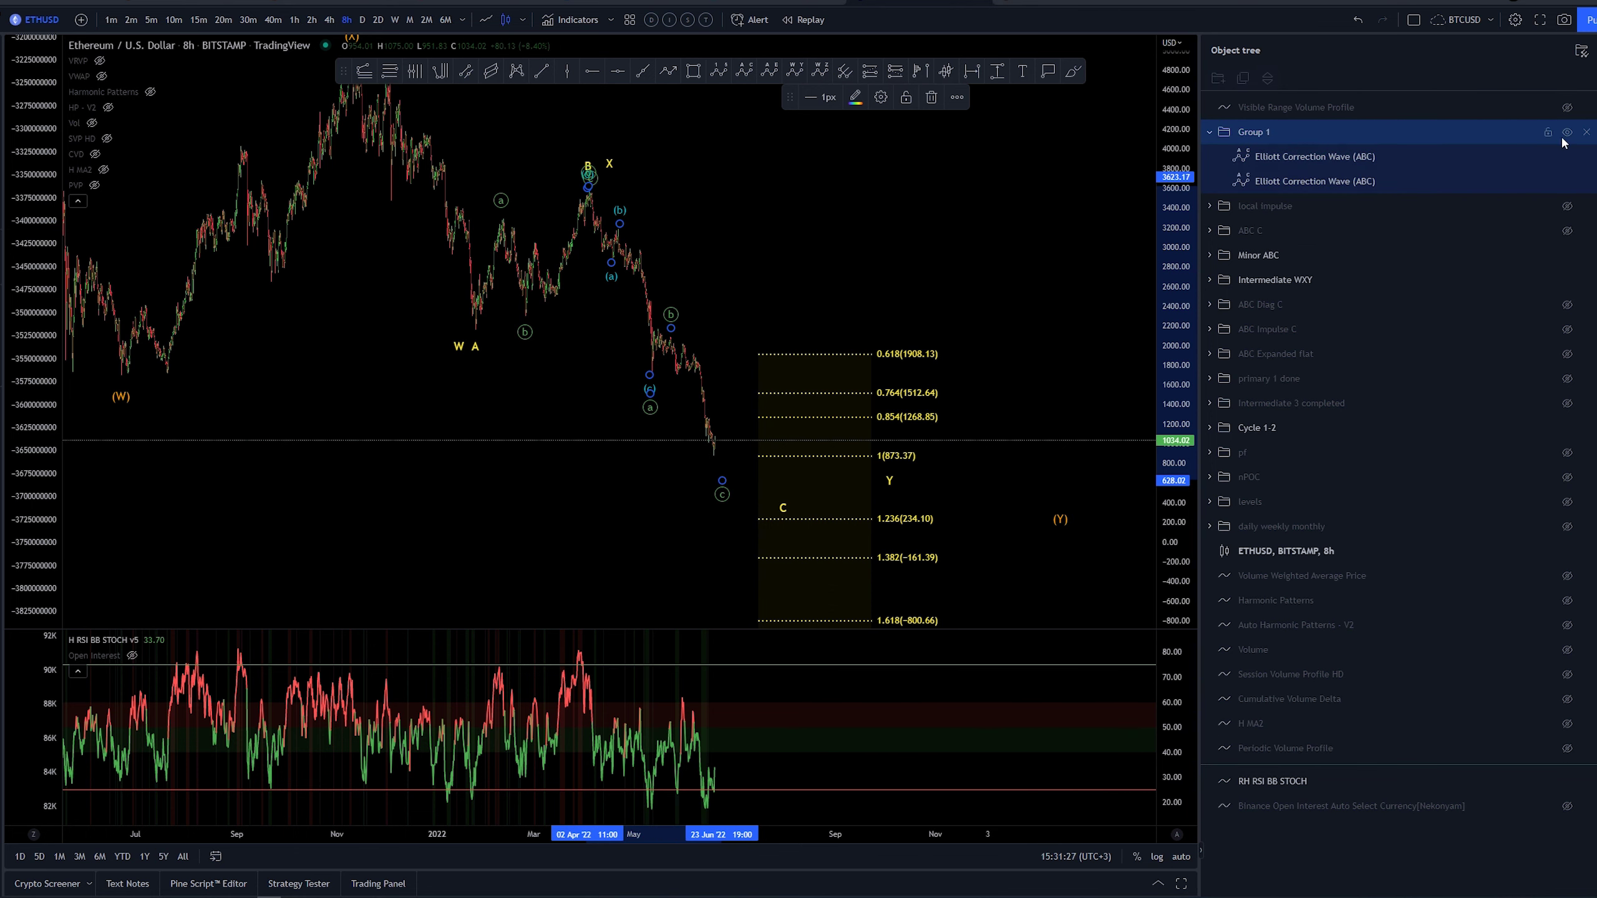
left_click_drag(1282, 247, 1284, 248)
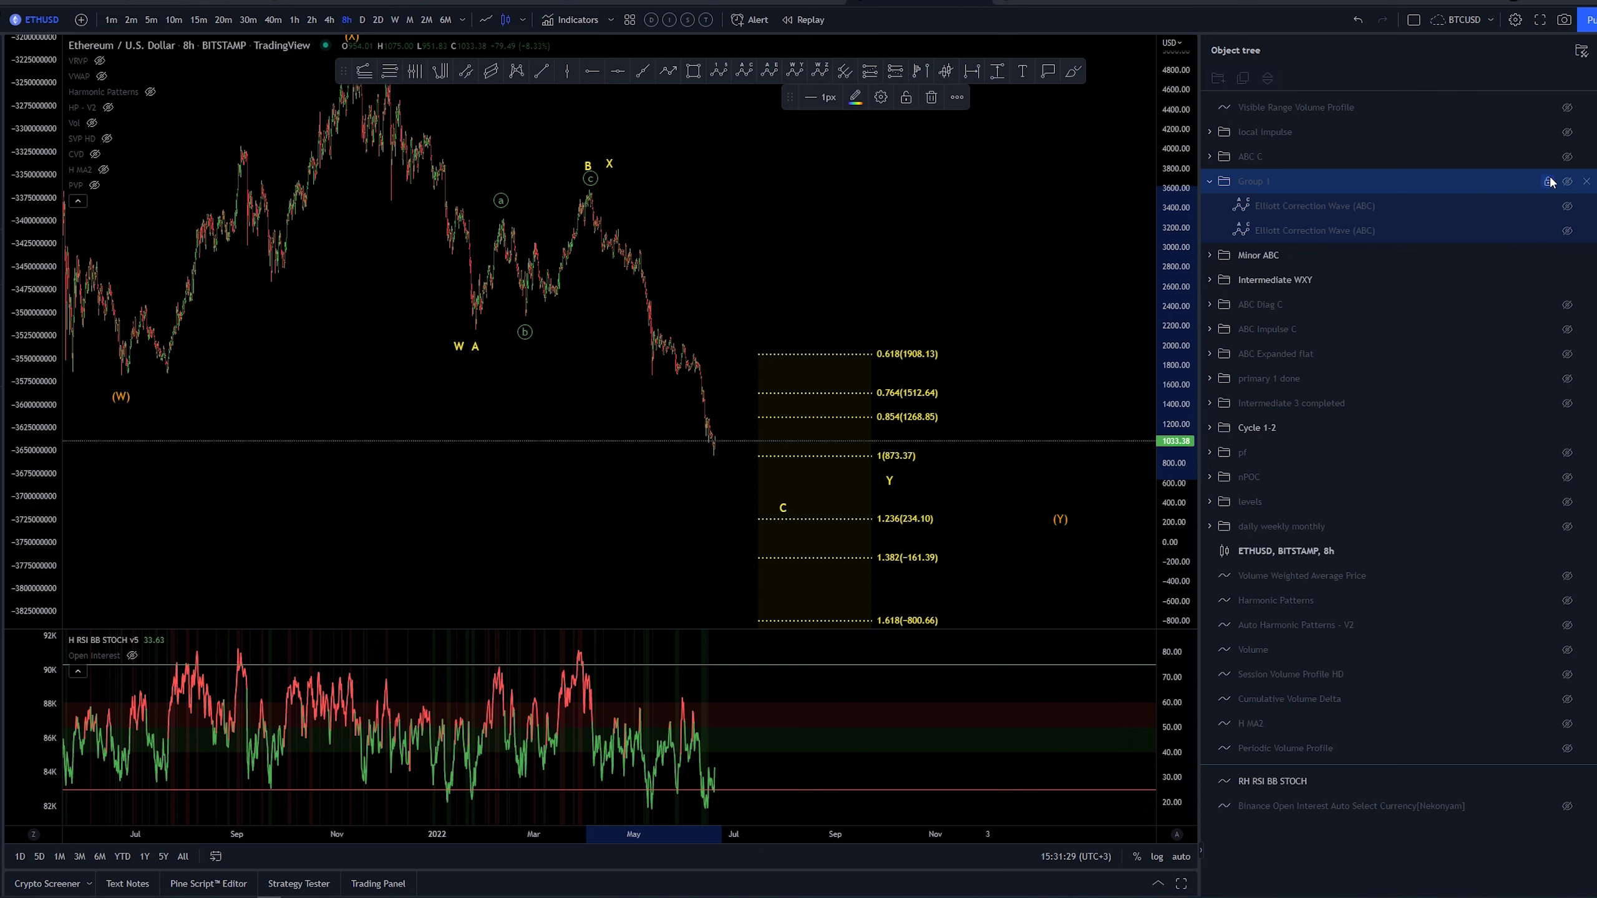
left_click(1229, 184)
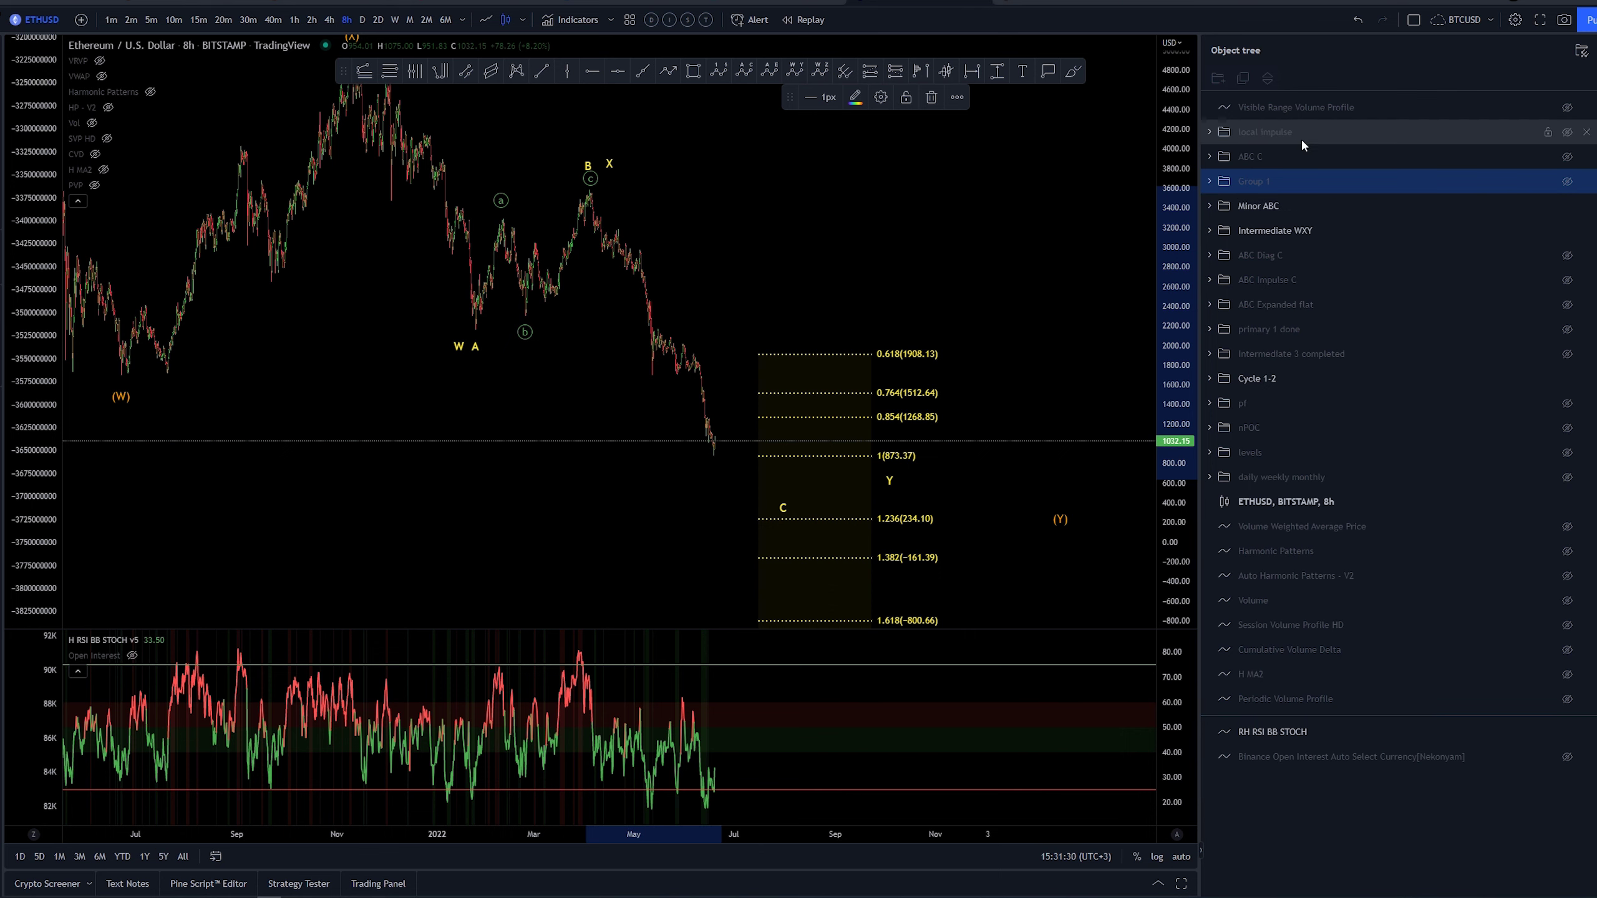
Place an 872.12 price label at the 1 (873.37) Fibonacci level
left_click(723, 330)
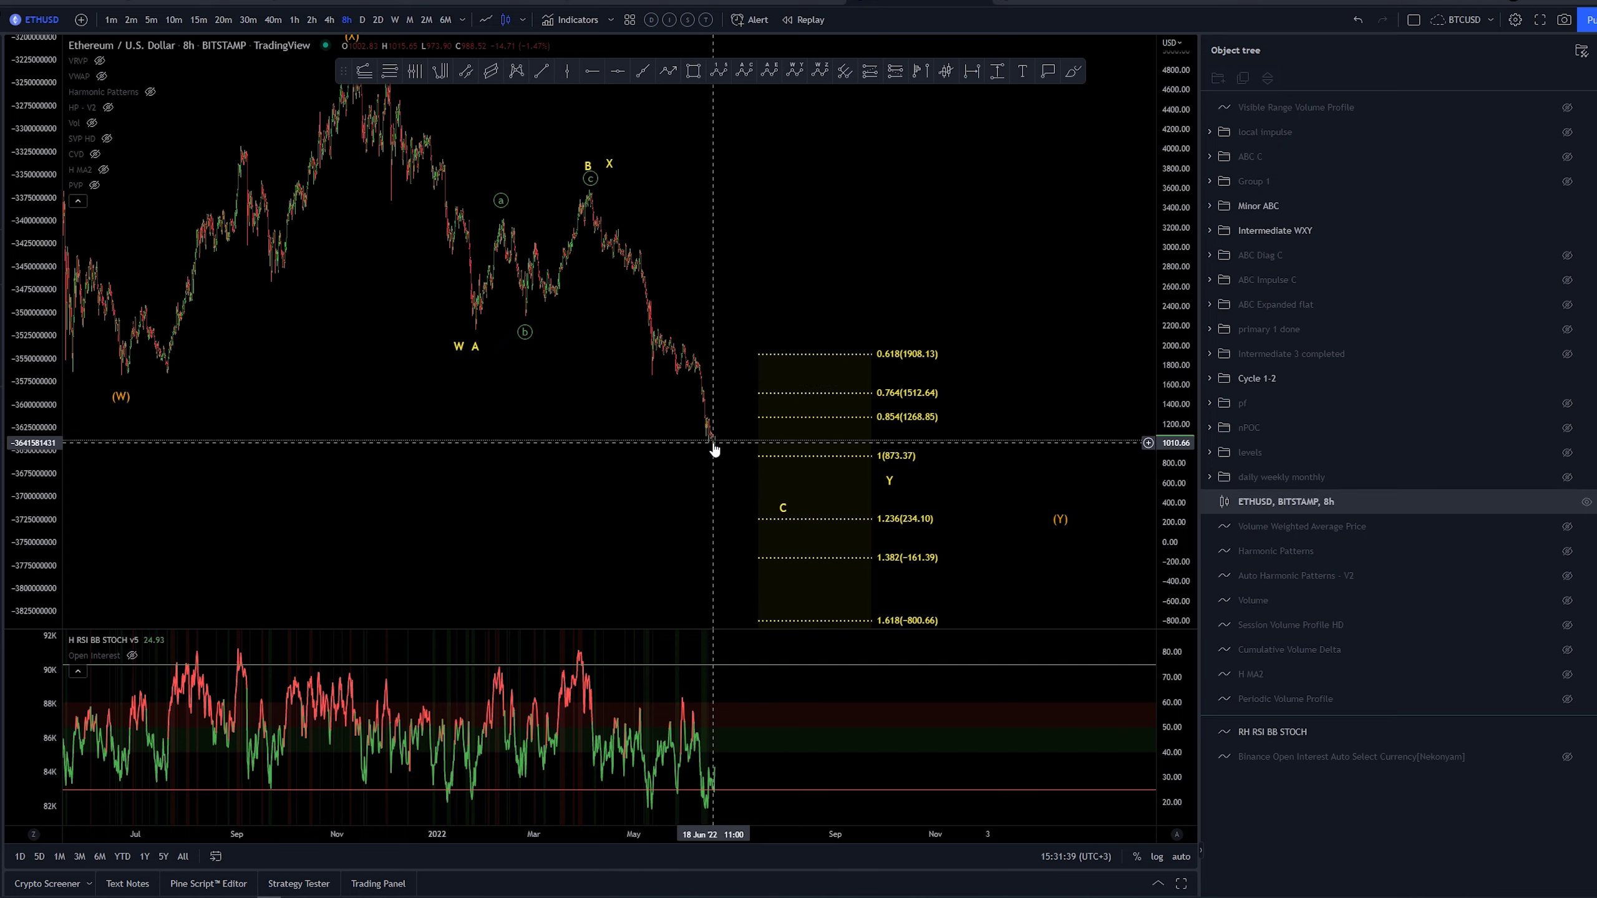
scroll(716, 448, "down", 5)
left_click_drag(909, 254, 796, 291)
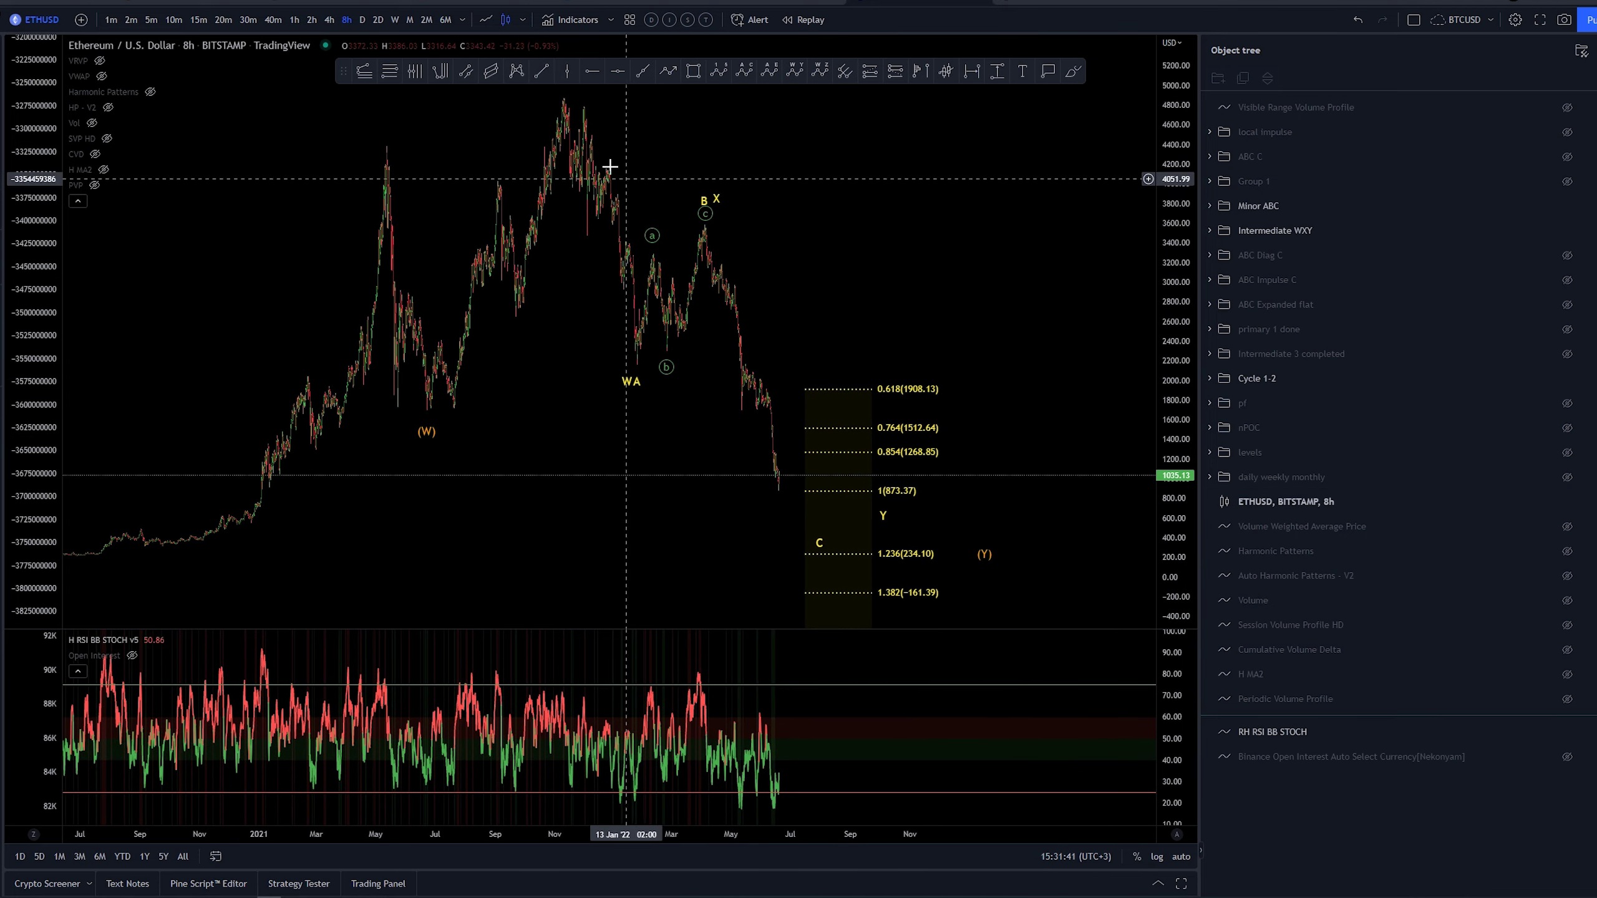
left_click(834, 497)
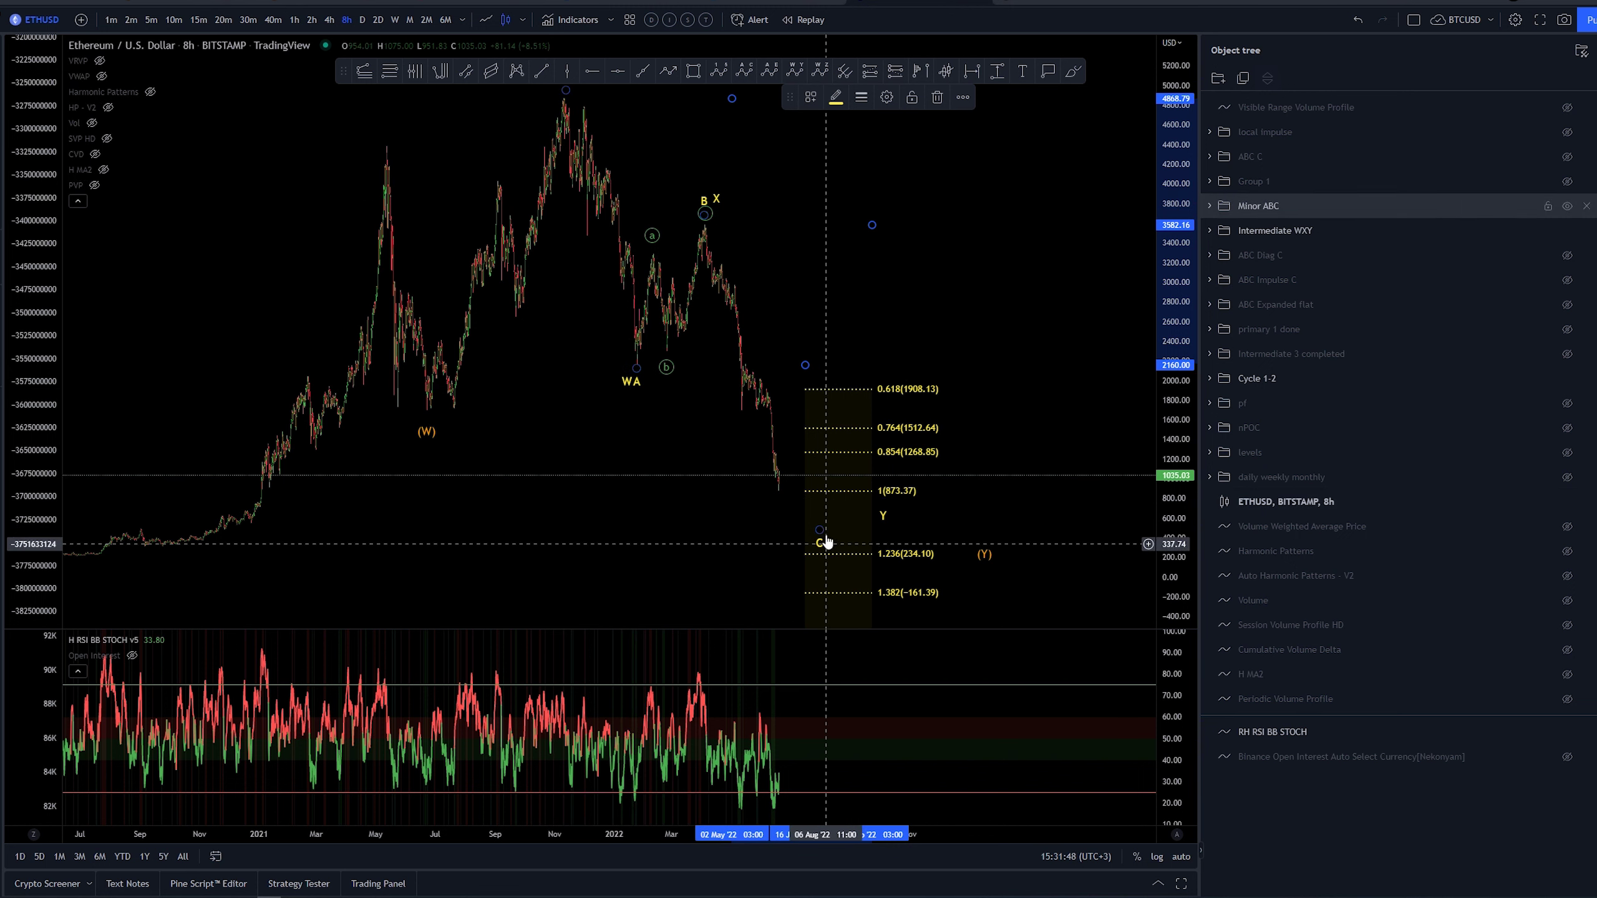
left_click(1048, 71)
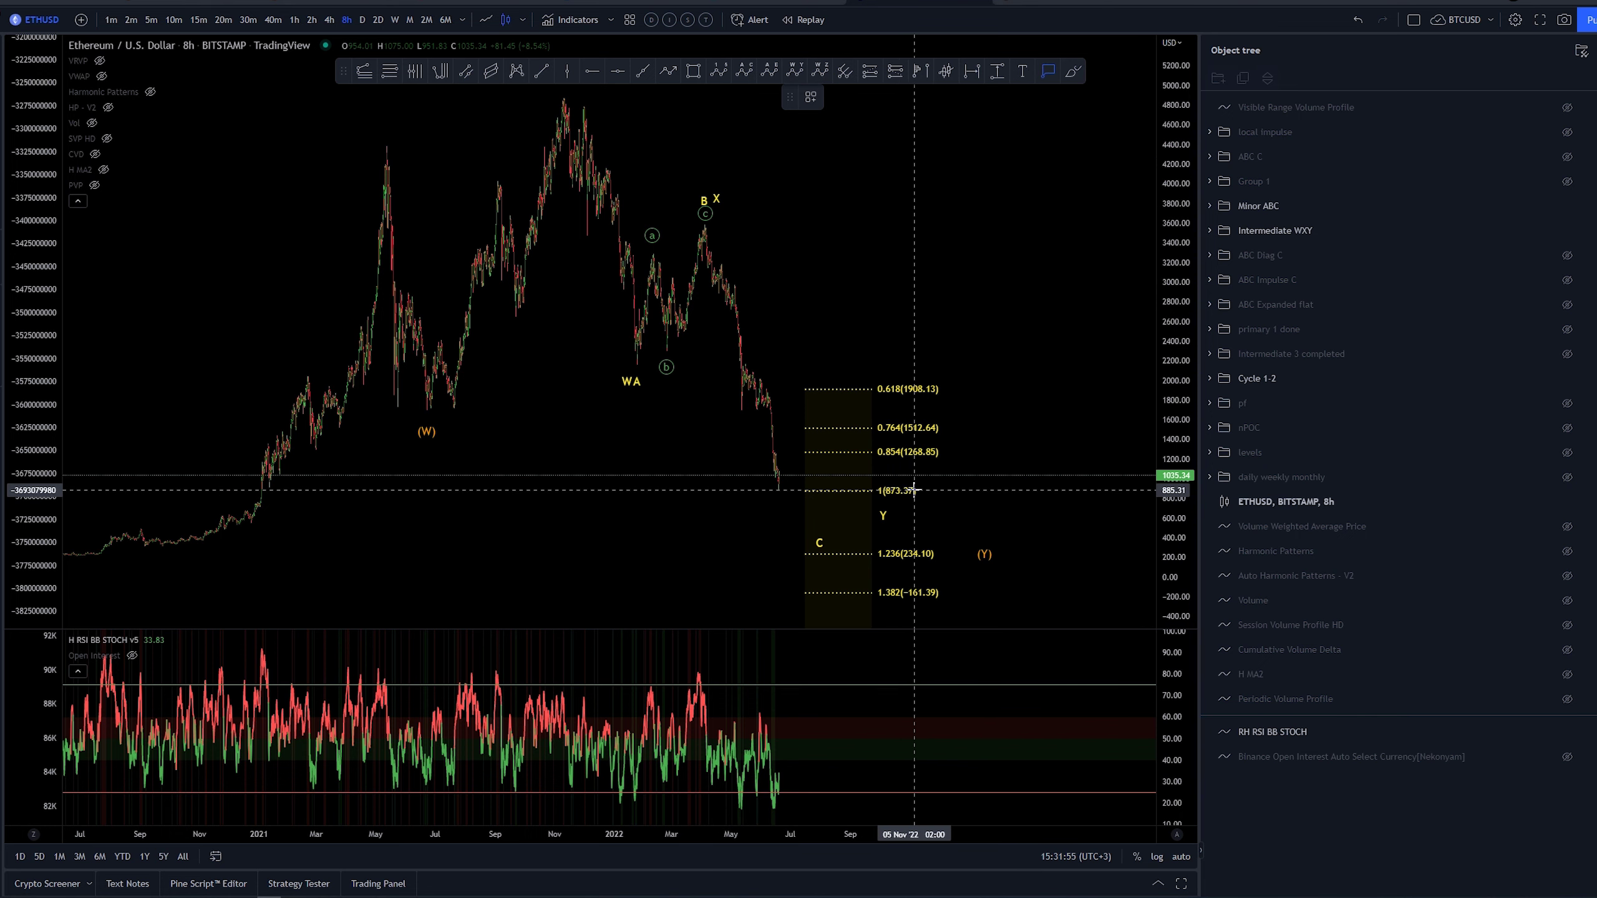
left_click(914, 491)
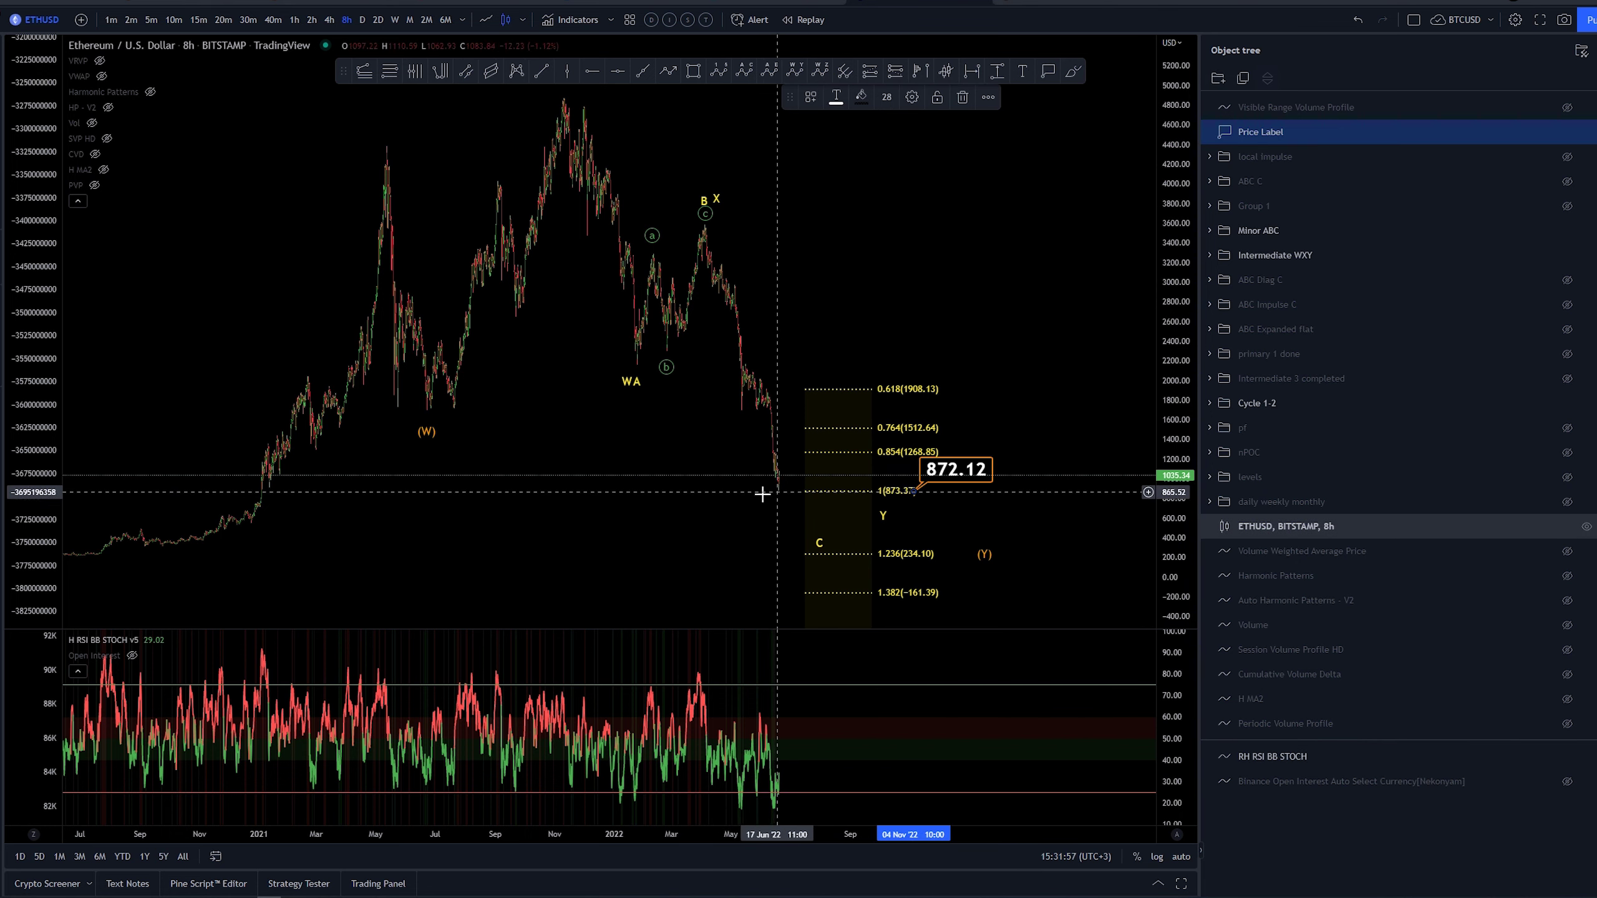
Switch to the 1-hour timeframe, show the local impulse drawings and enlarge the recent waves
left_click(198, 19)
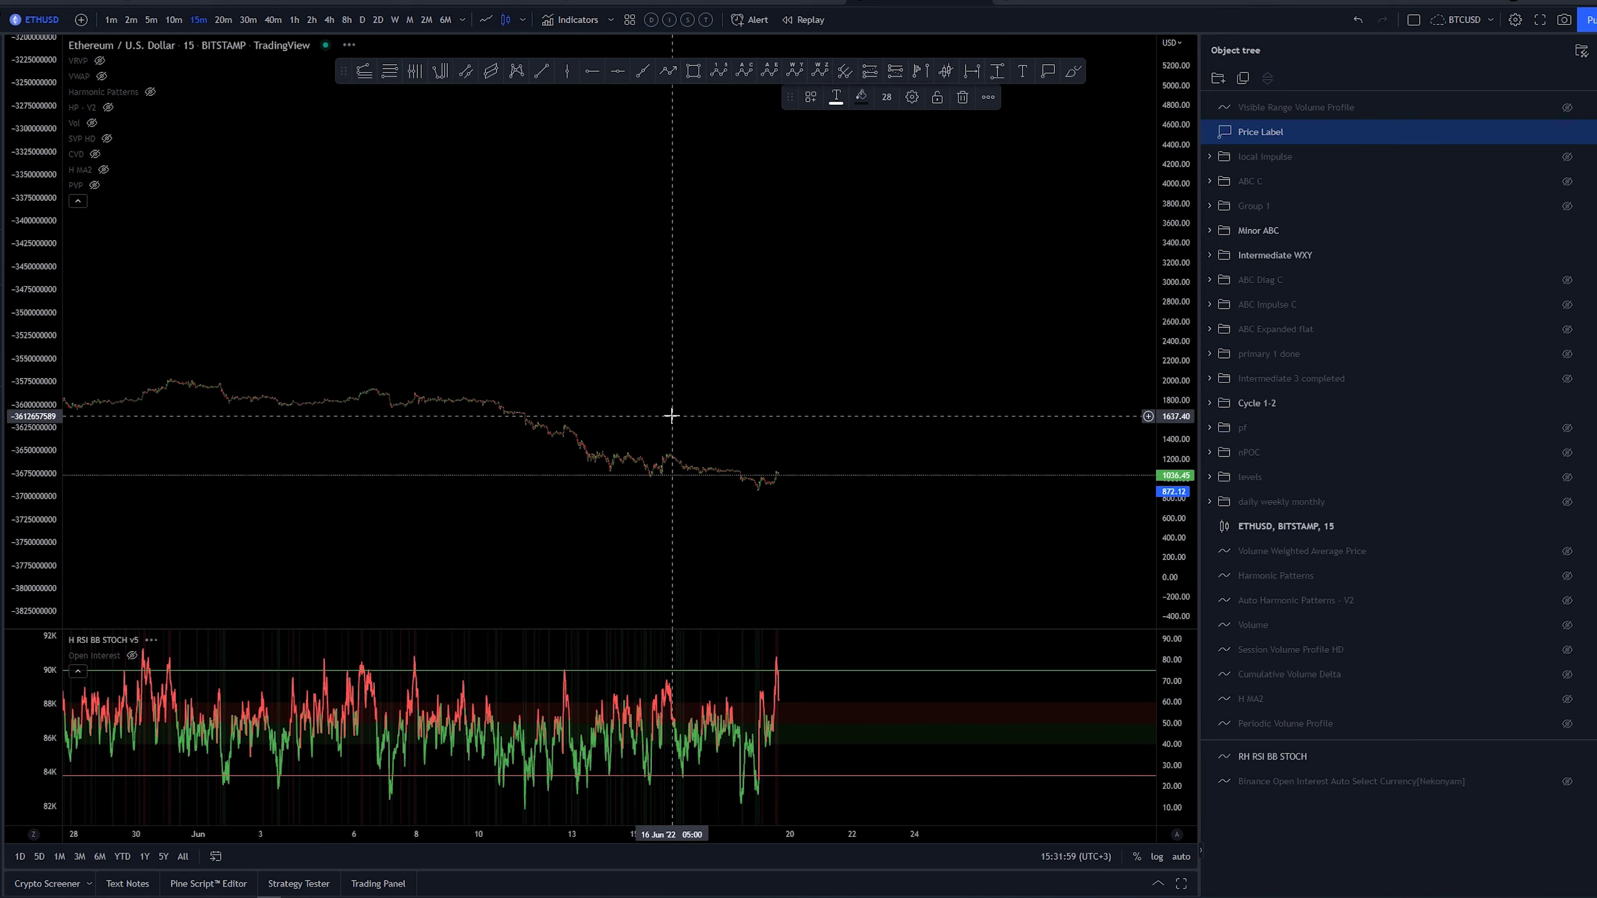
left_click(293, 19)
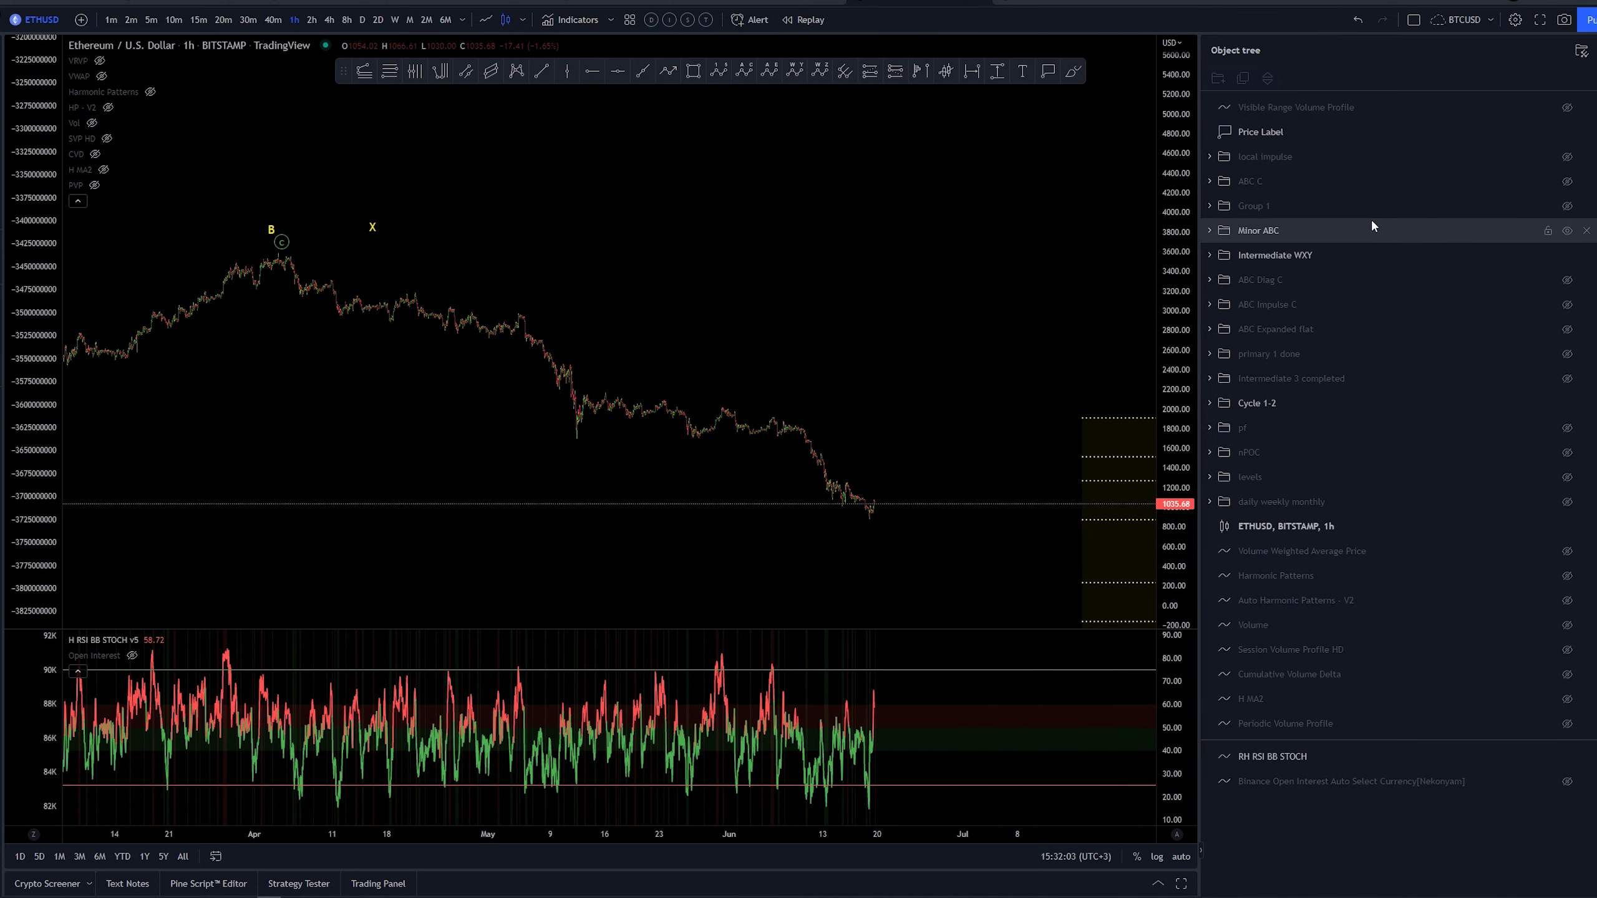
left_click(1567, 157)
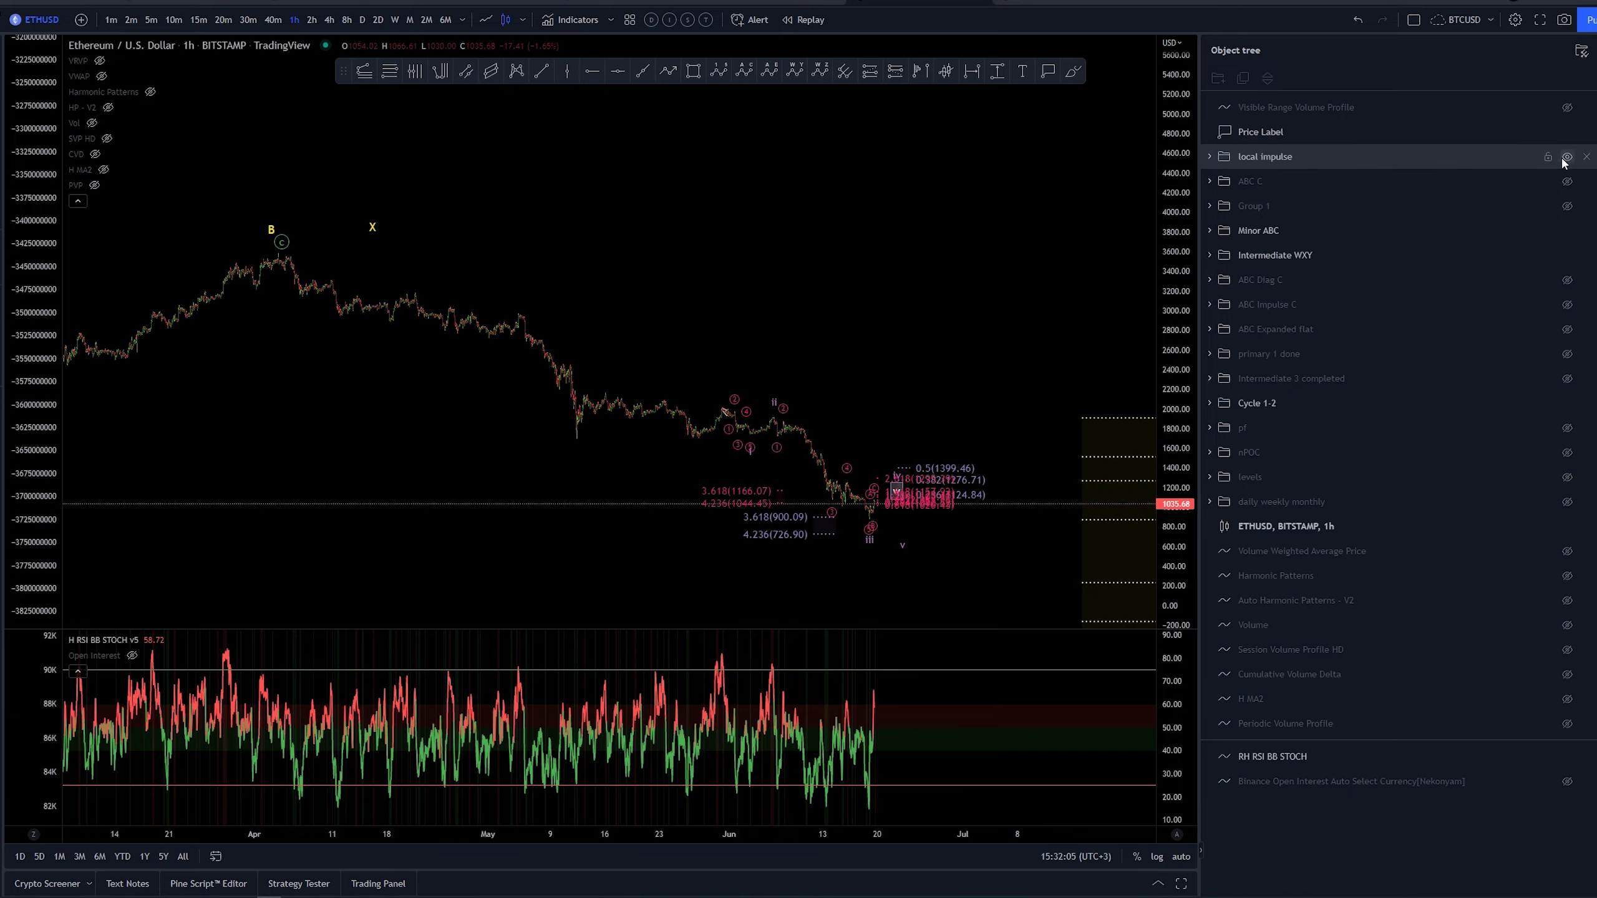
left_click_drag(1164, 552, 1098, 104)
scroll(723, 255, "up", 8)
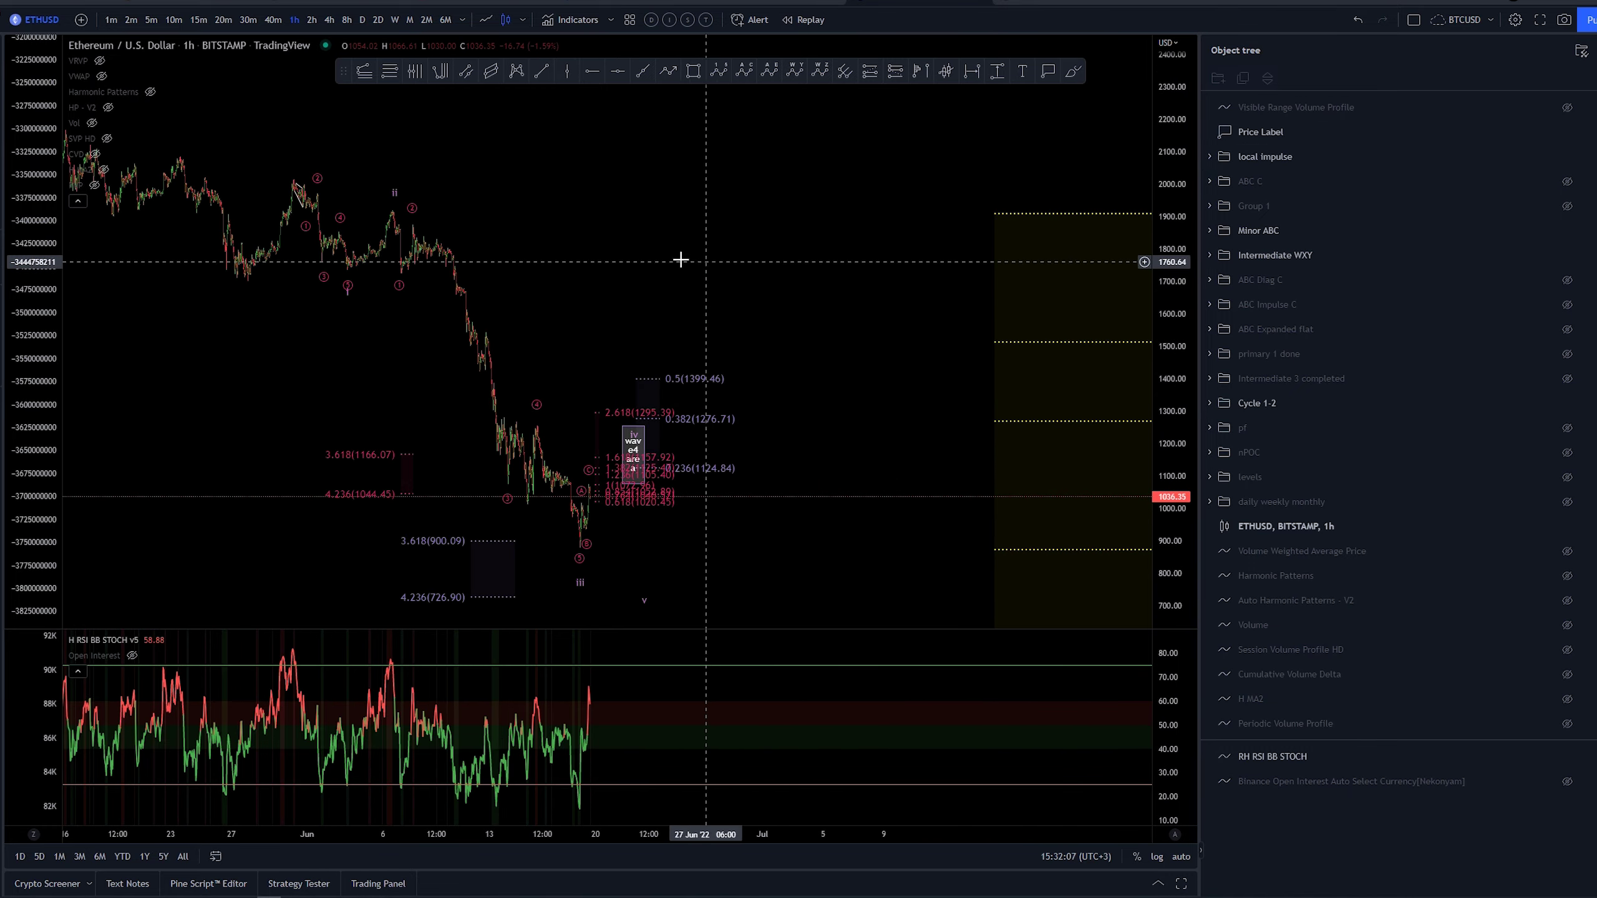
left_click_drag(607, 242, 829, 295)
scroll(853, 226, "up", 1)
scroll(920, 293, "down", 1)
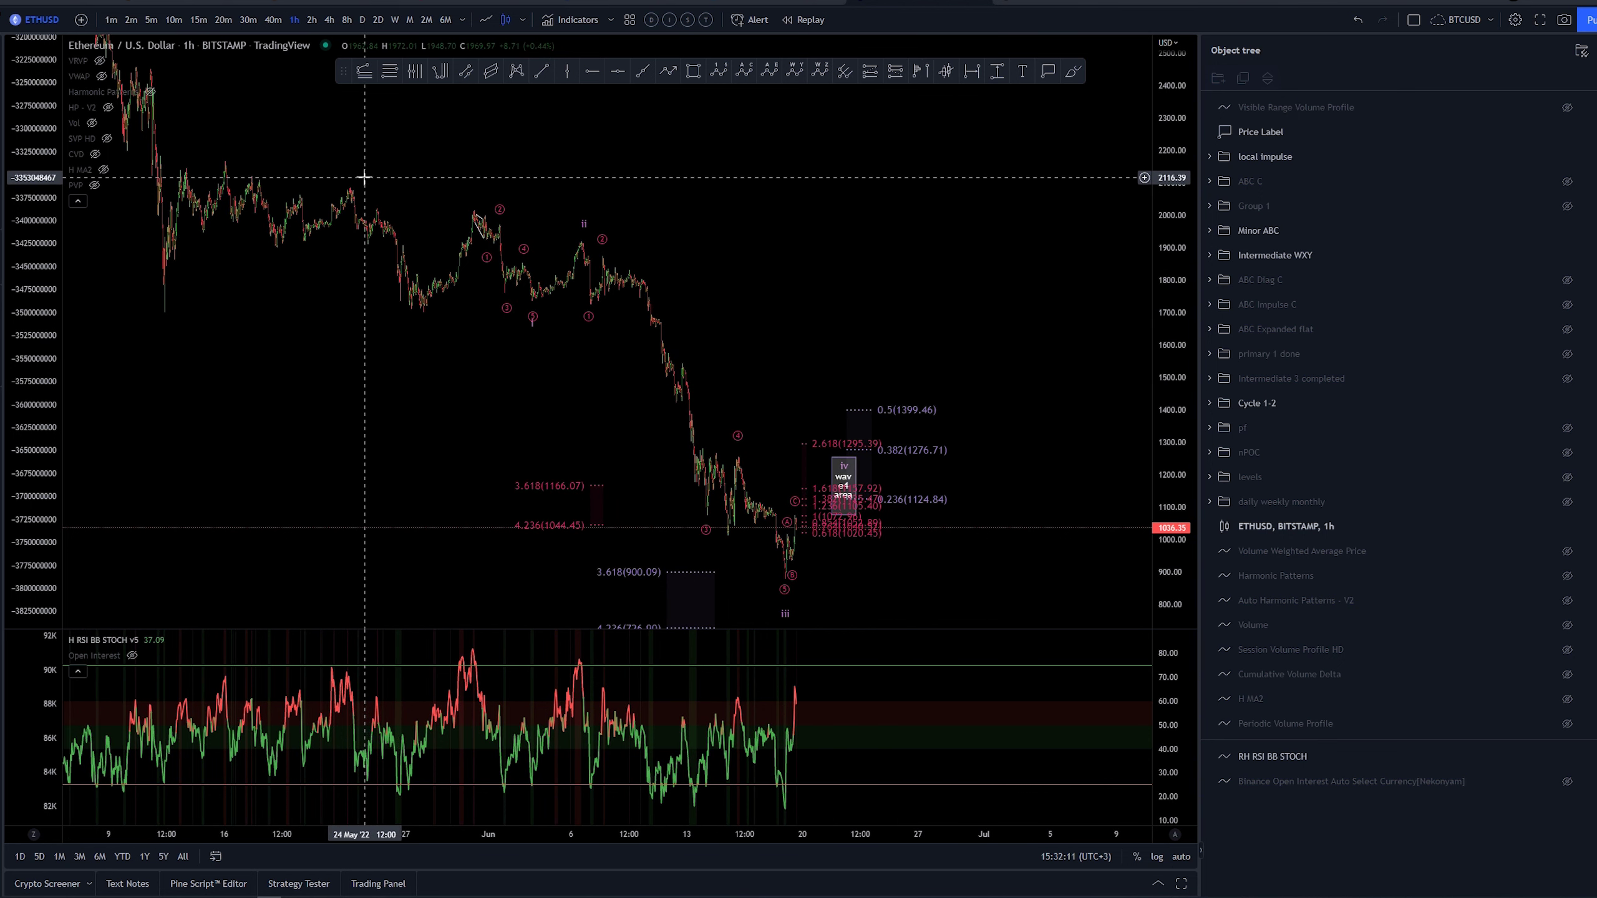
Hide the Group 1 correction waves and frame the chart around the yellow fib zone and wave 4 area
left_click(1568, 206)
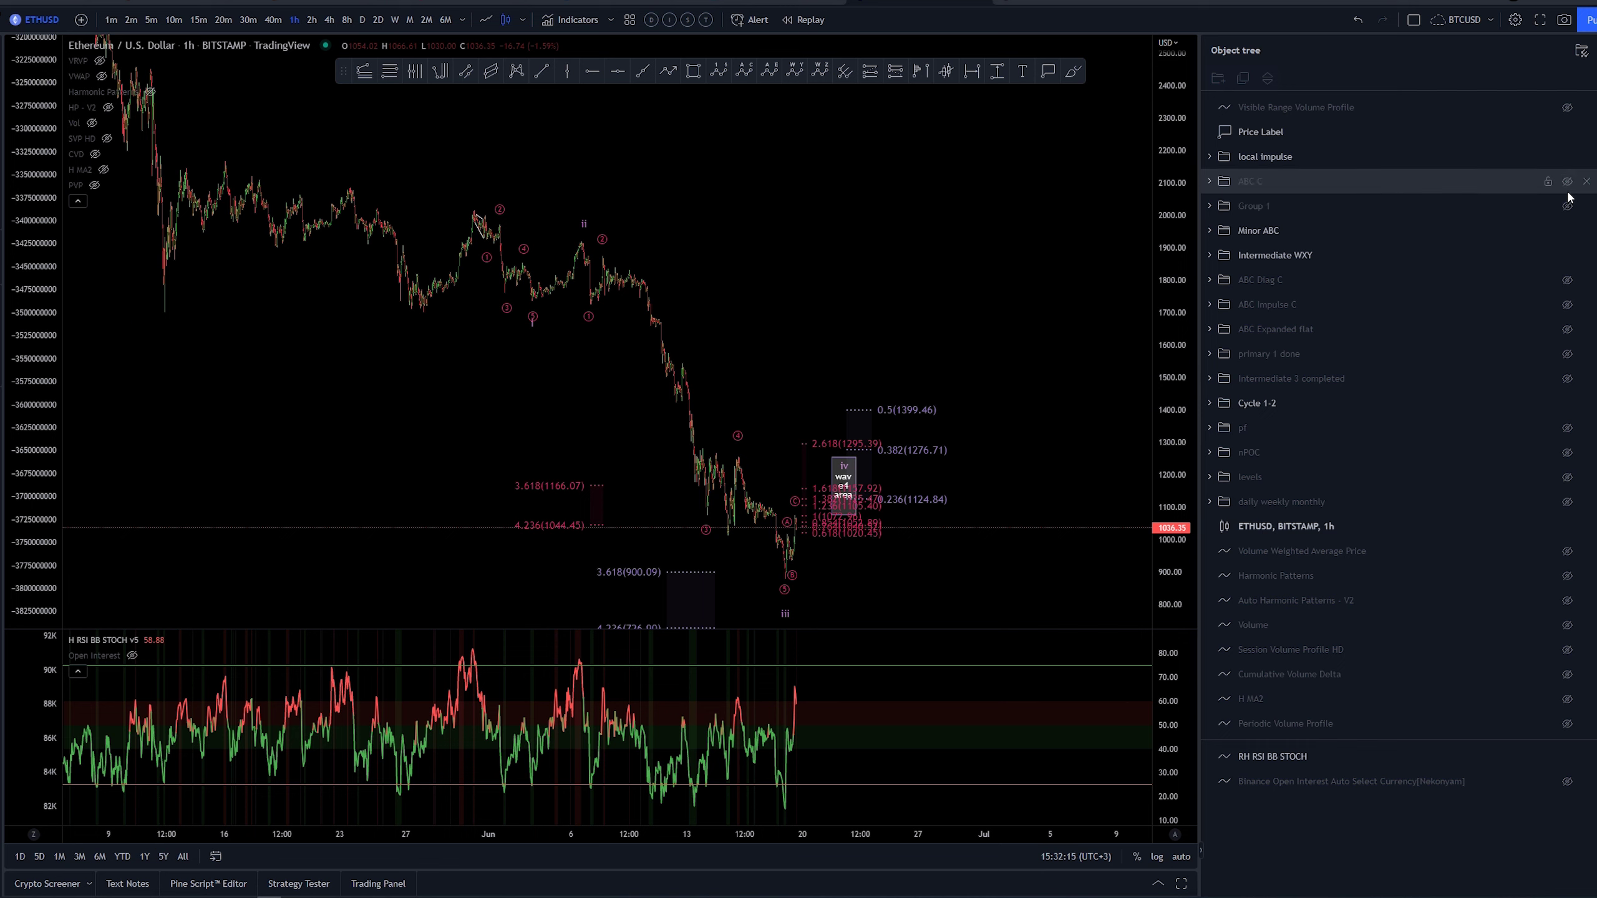
left_click(1567, 182)
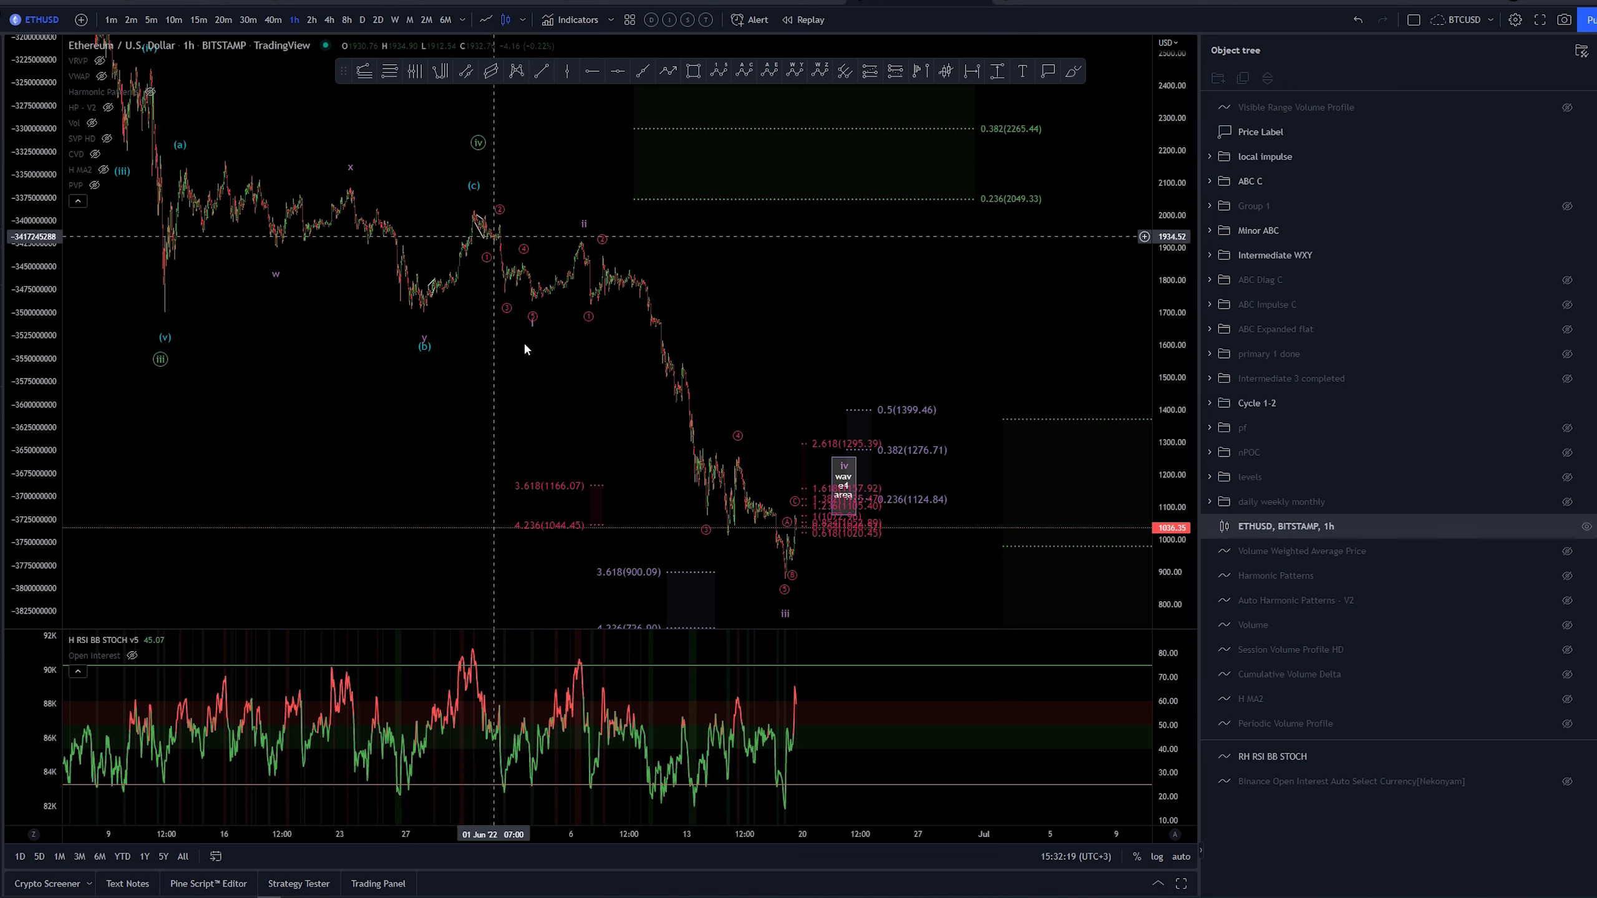
left_click(1568, 182)
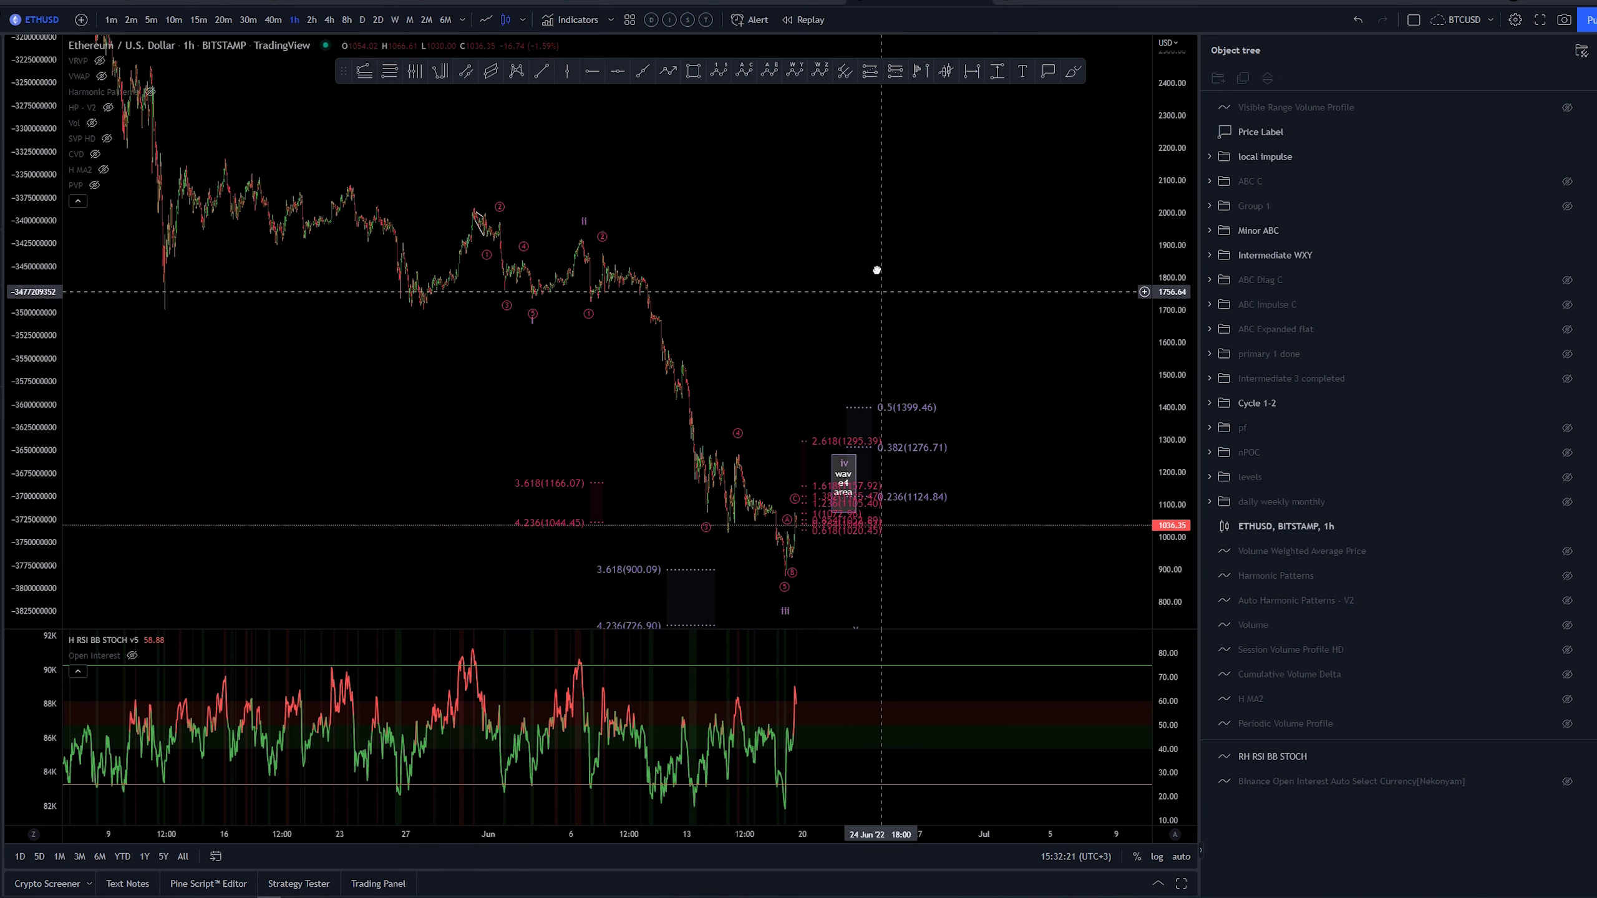
scroll(980, 239, "down", 3)
scroll(1062, 246, "up", 1)
left_click_drag(1005, 244, 829, 220)
scroll(928, 248, "up", 3)
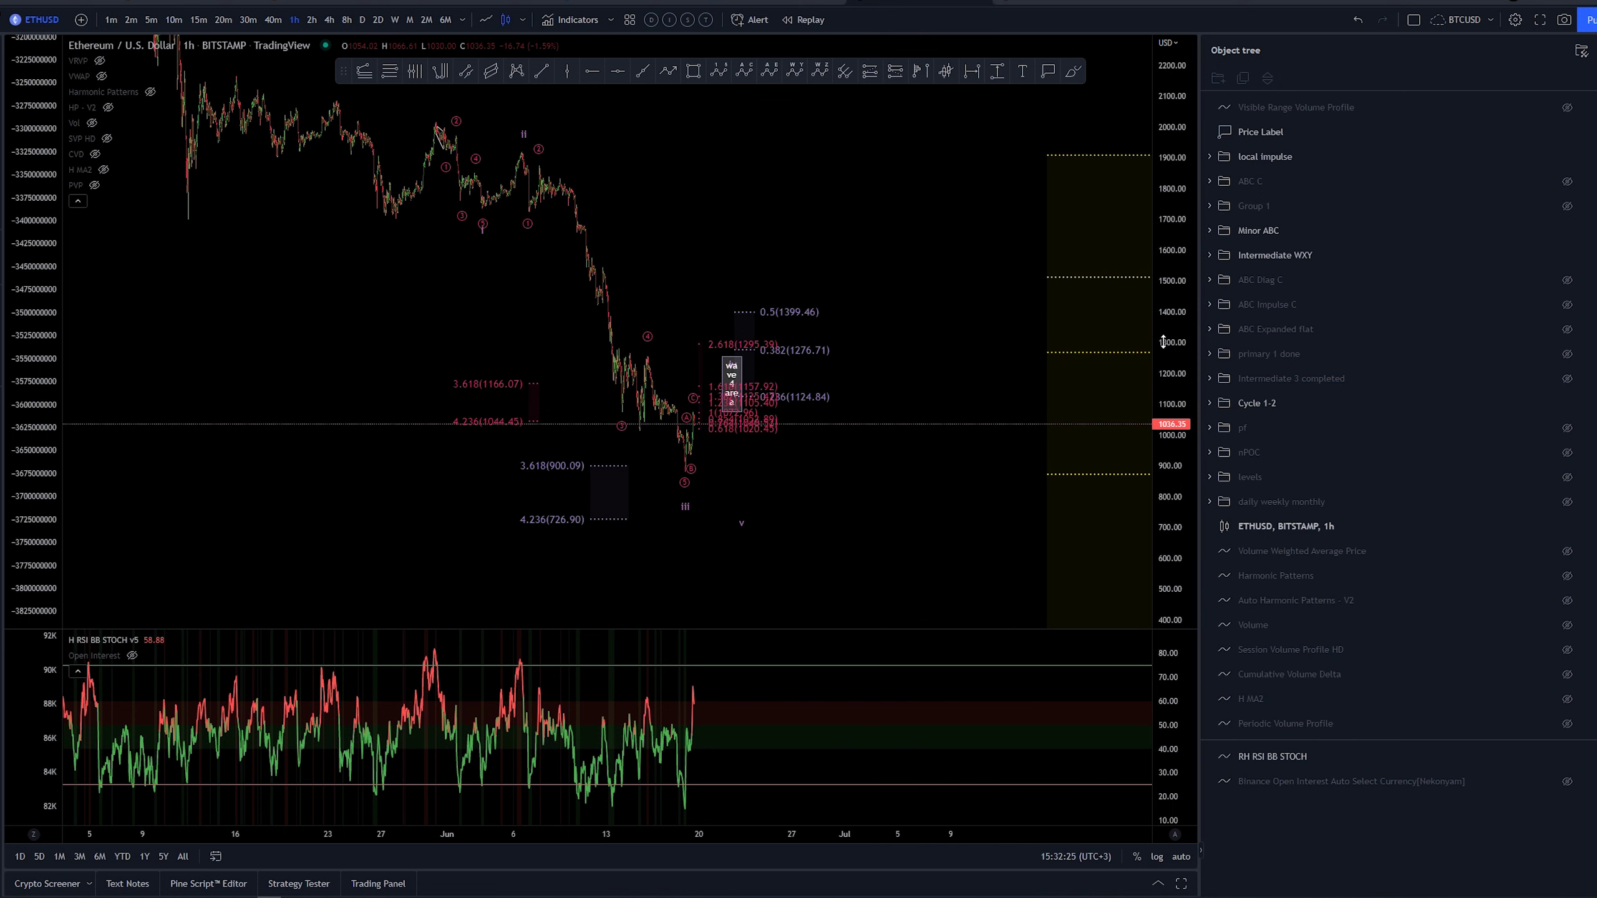
left_click_drag(849, 254, 831, 255)
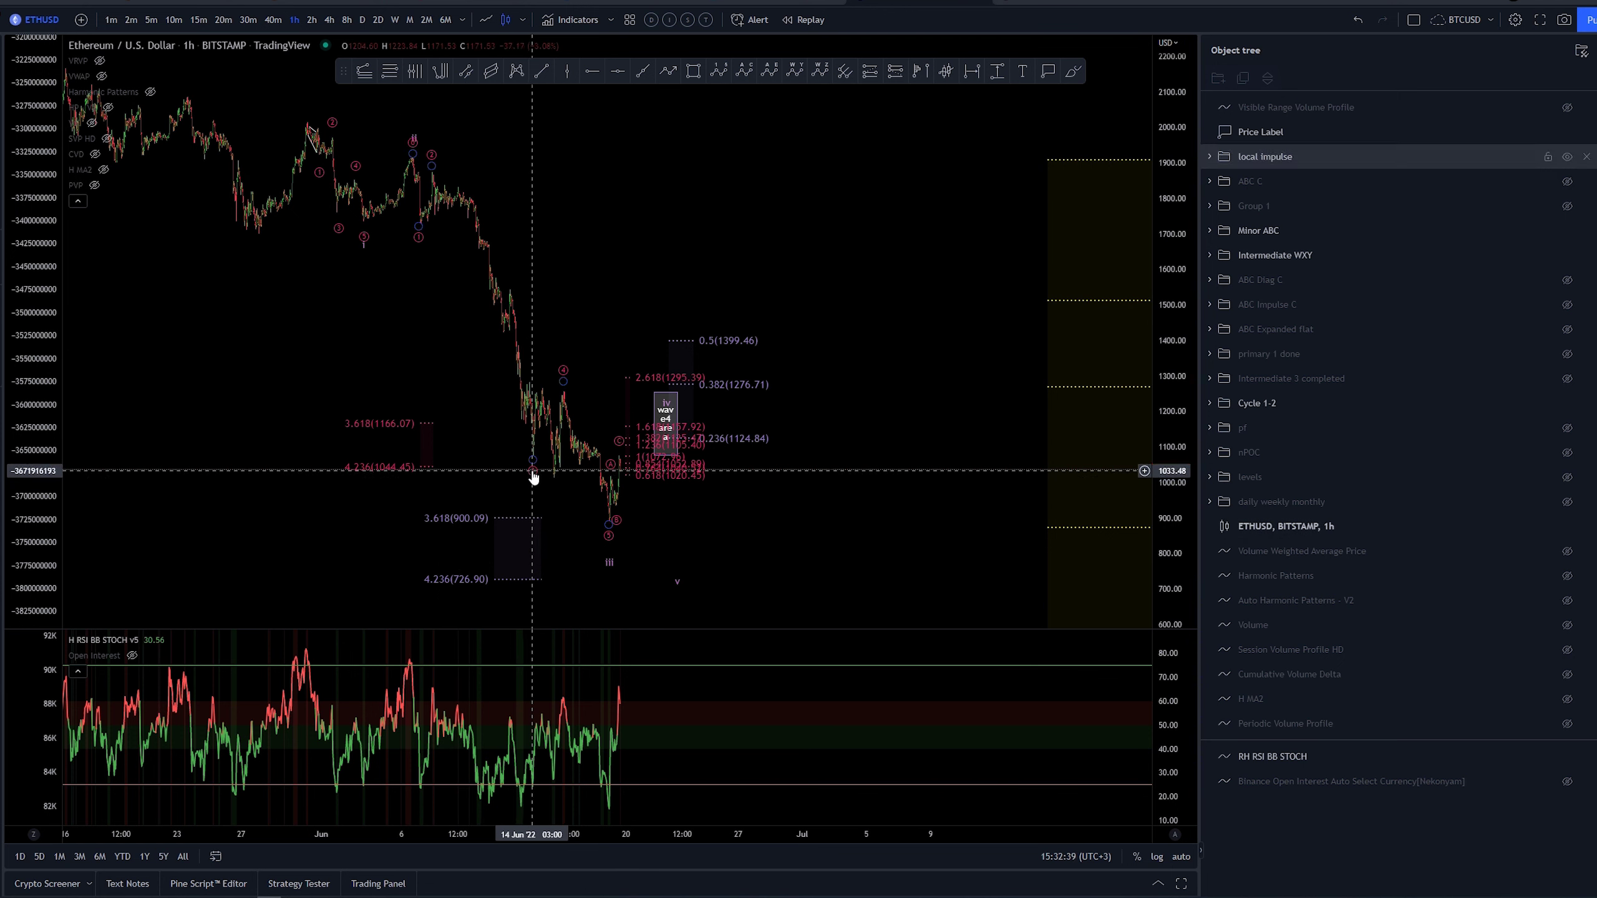
left_click_drag(594, 228, 816, 192)
scroll(816, 194, "up", 5)
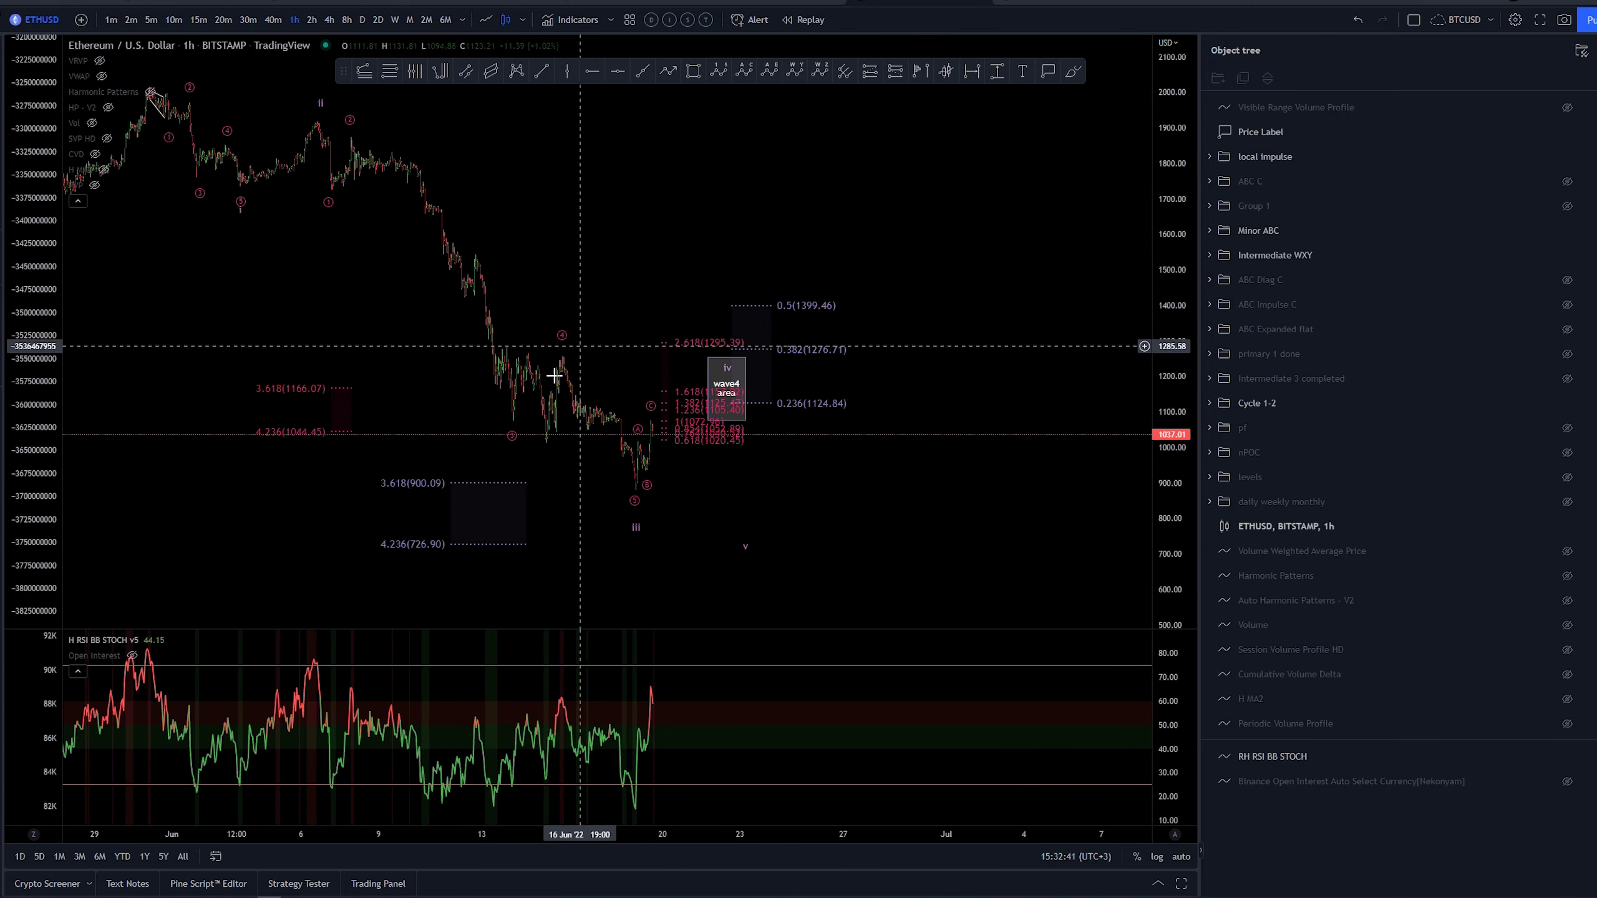
left_click_drag(641, 235, 660, 289)
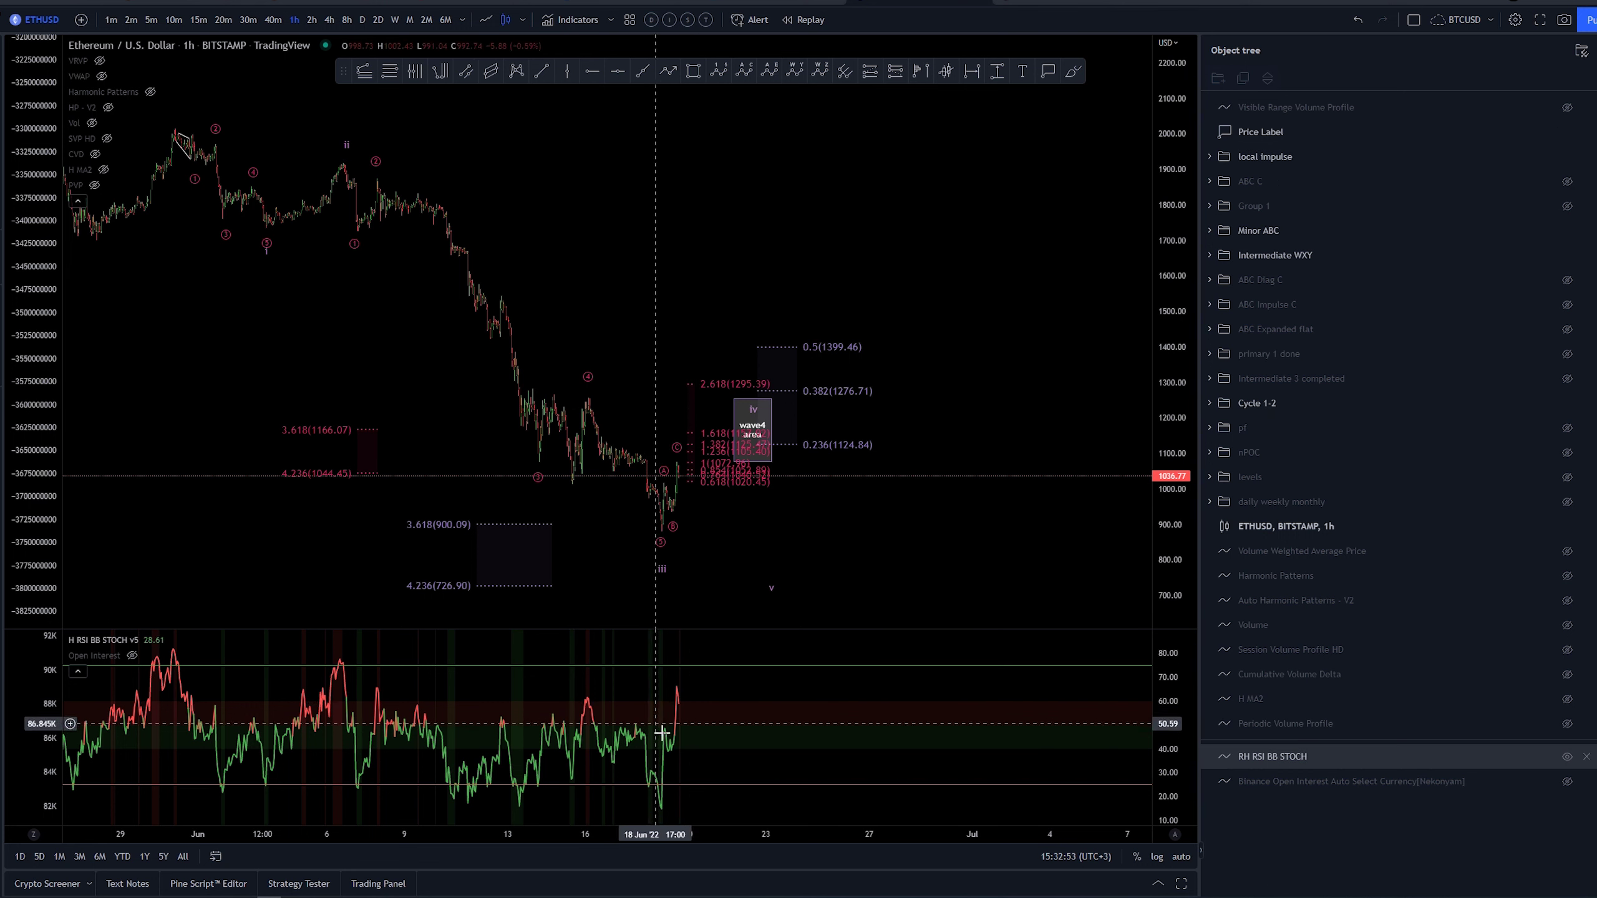
Select the local impulse wave and begin trend-based Fibonacci time zones
left_click(663, 570)
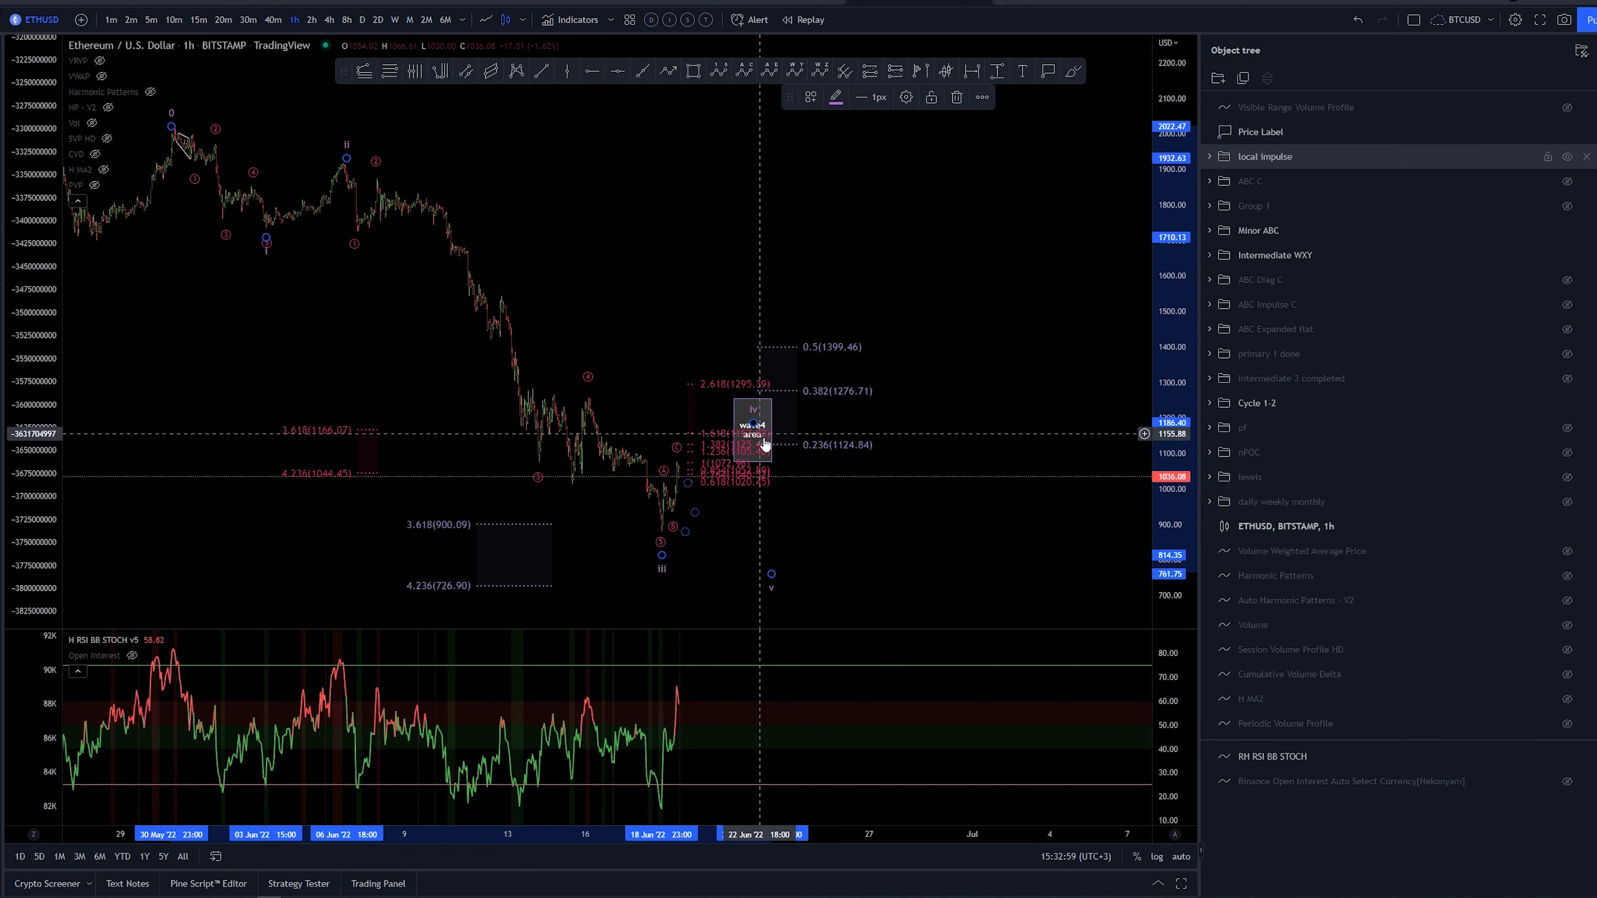
scroll(566, 315, "up", 2)
left_click_drag(402, 352, 586, 373)
left_click(441, 72)
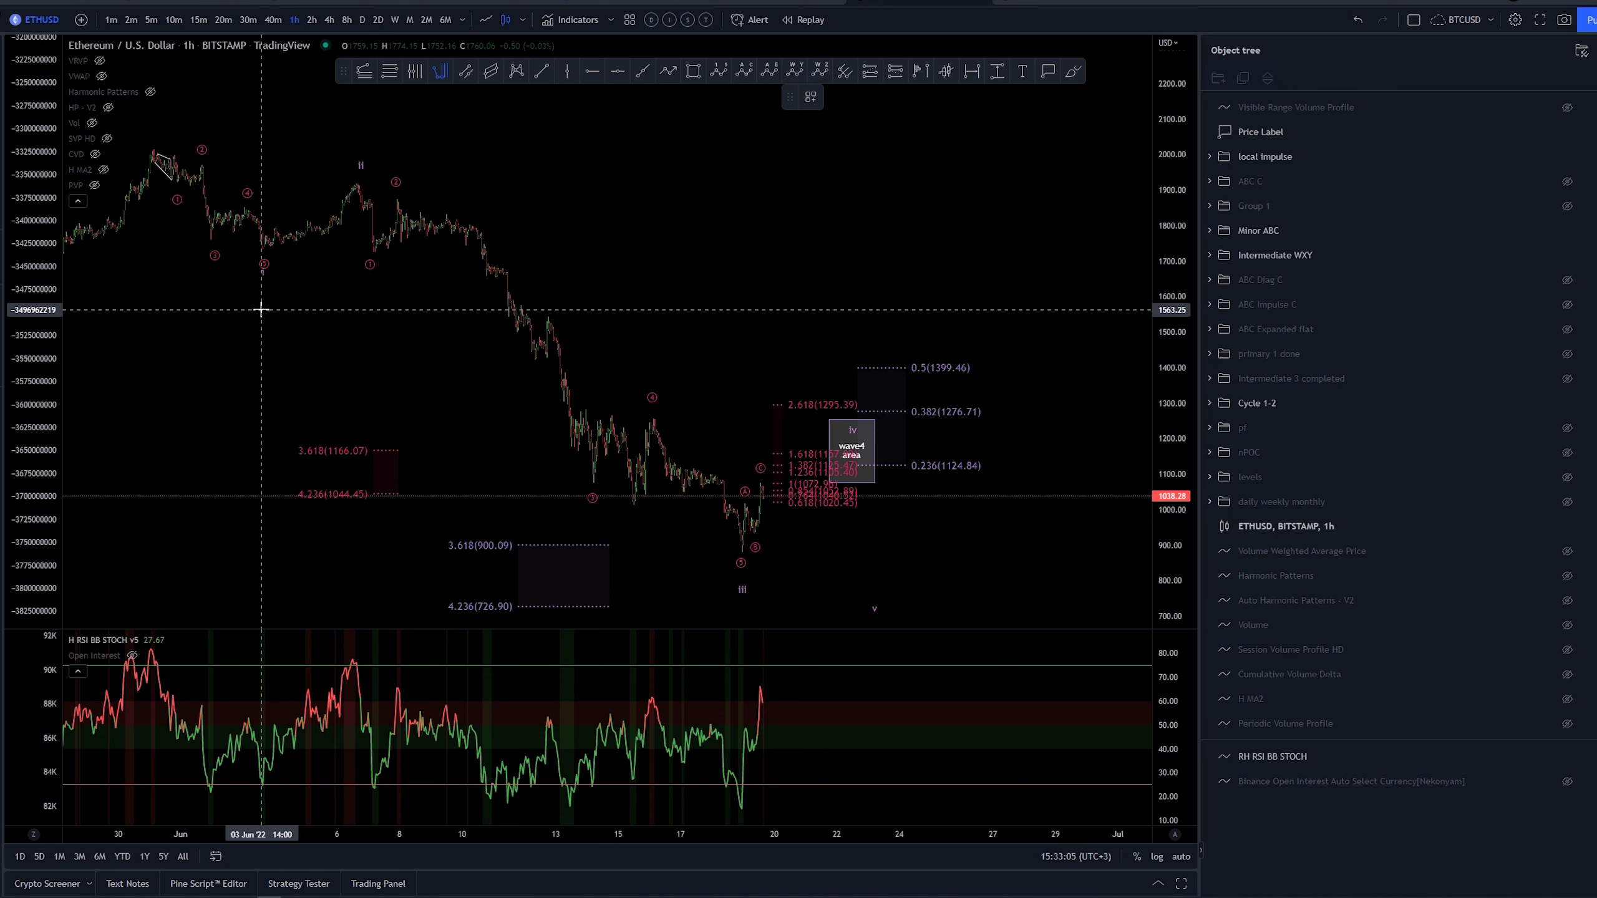
Draw trend-based Fibonacci time zones through three points and apply a saved drawing template
left_click(265, 310)
left_click(360, 310)
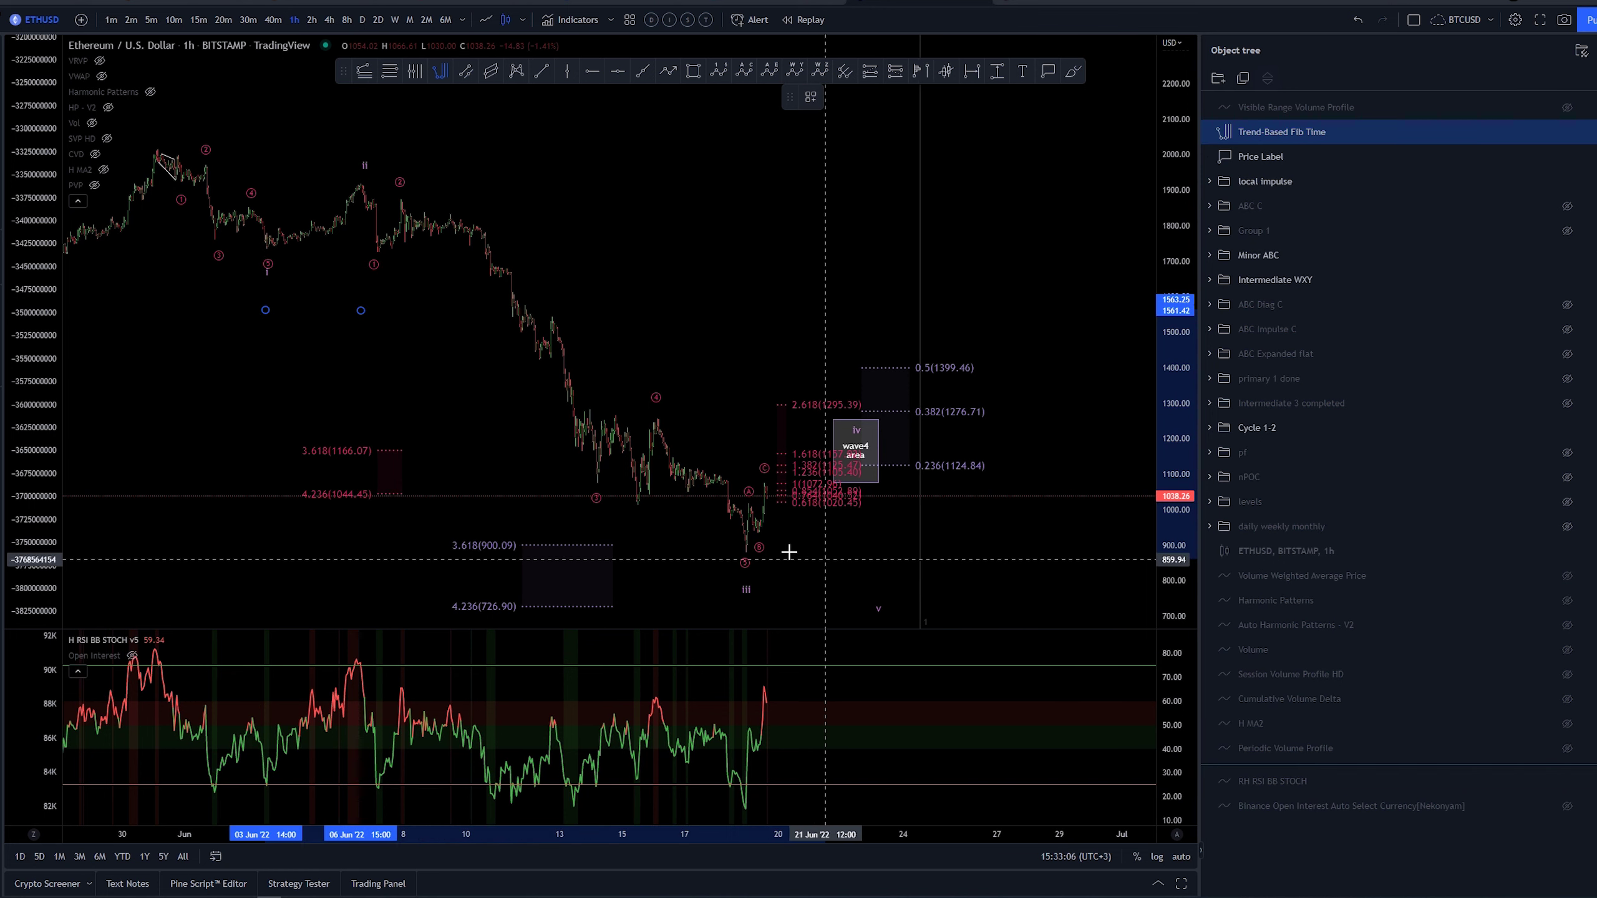
left_click(745, 584)
left_click(811, 96)
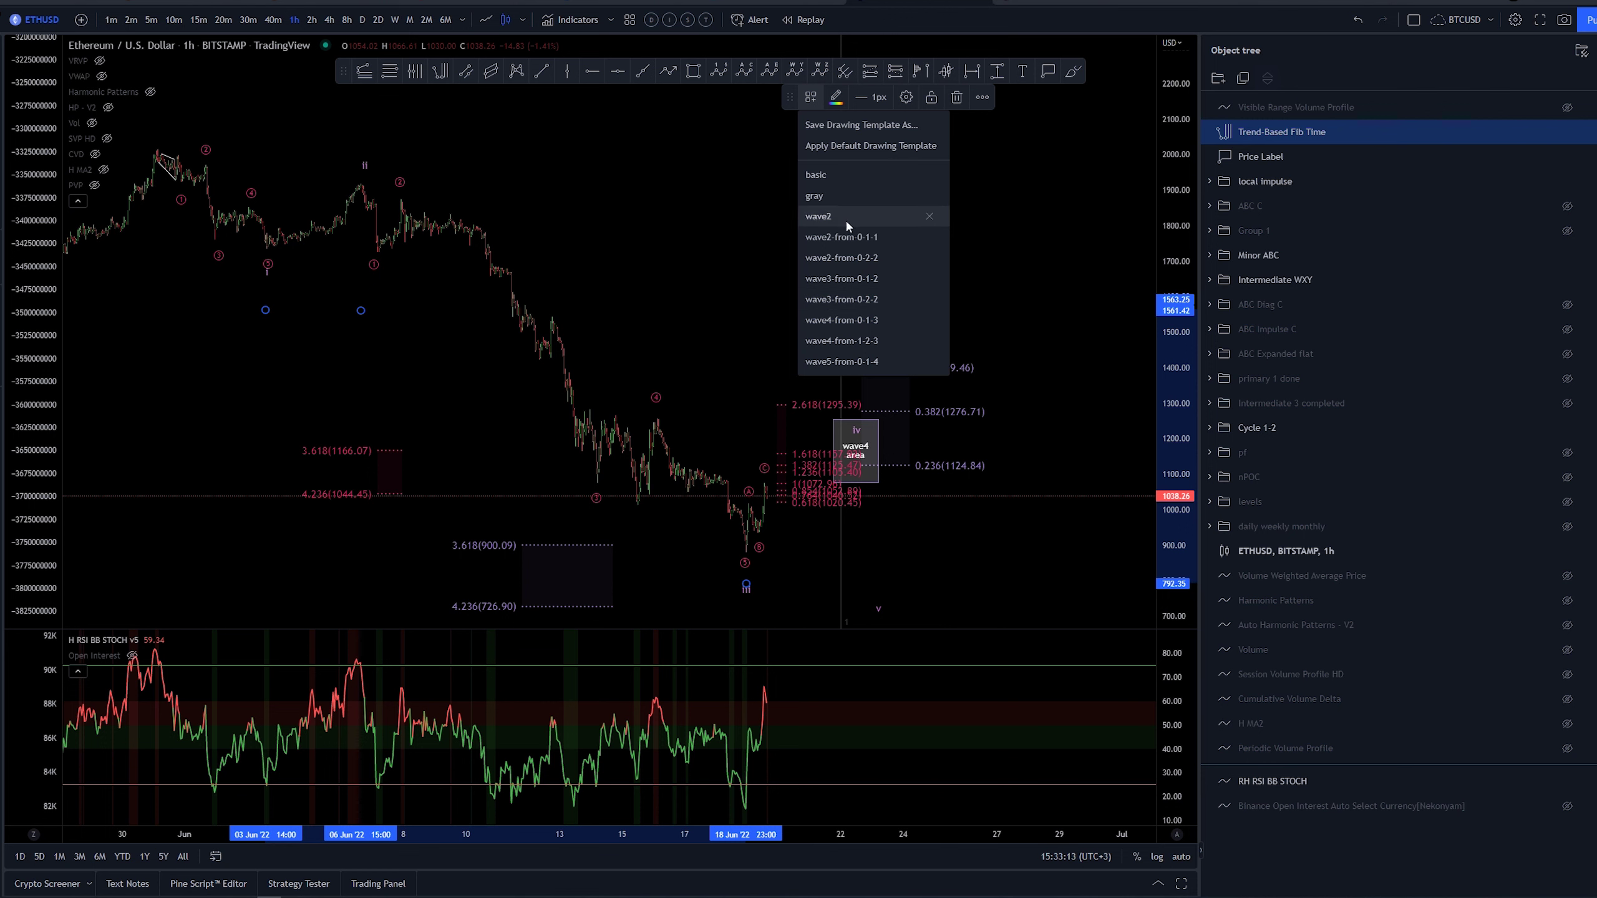
left_click(846, 177)
scroll(754, 378, "up", 3)
left_click_drag(502, 218, 625, 54)
Switch to 15-minute candles and frame the wave4 area box with its Fibonacci levels
left_click(199, 19)
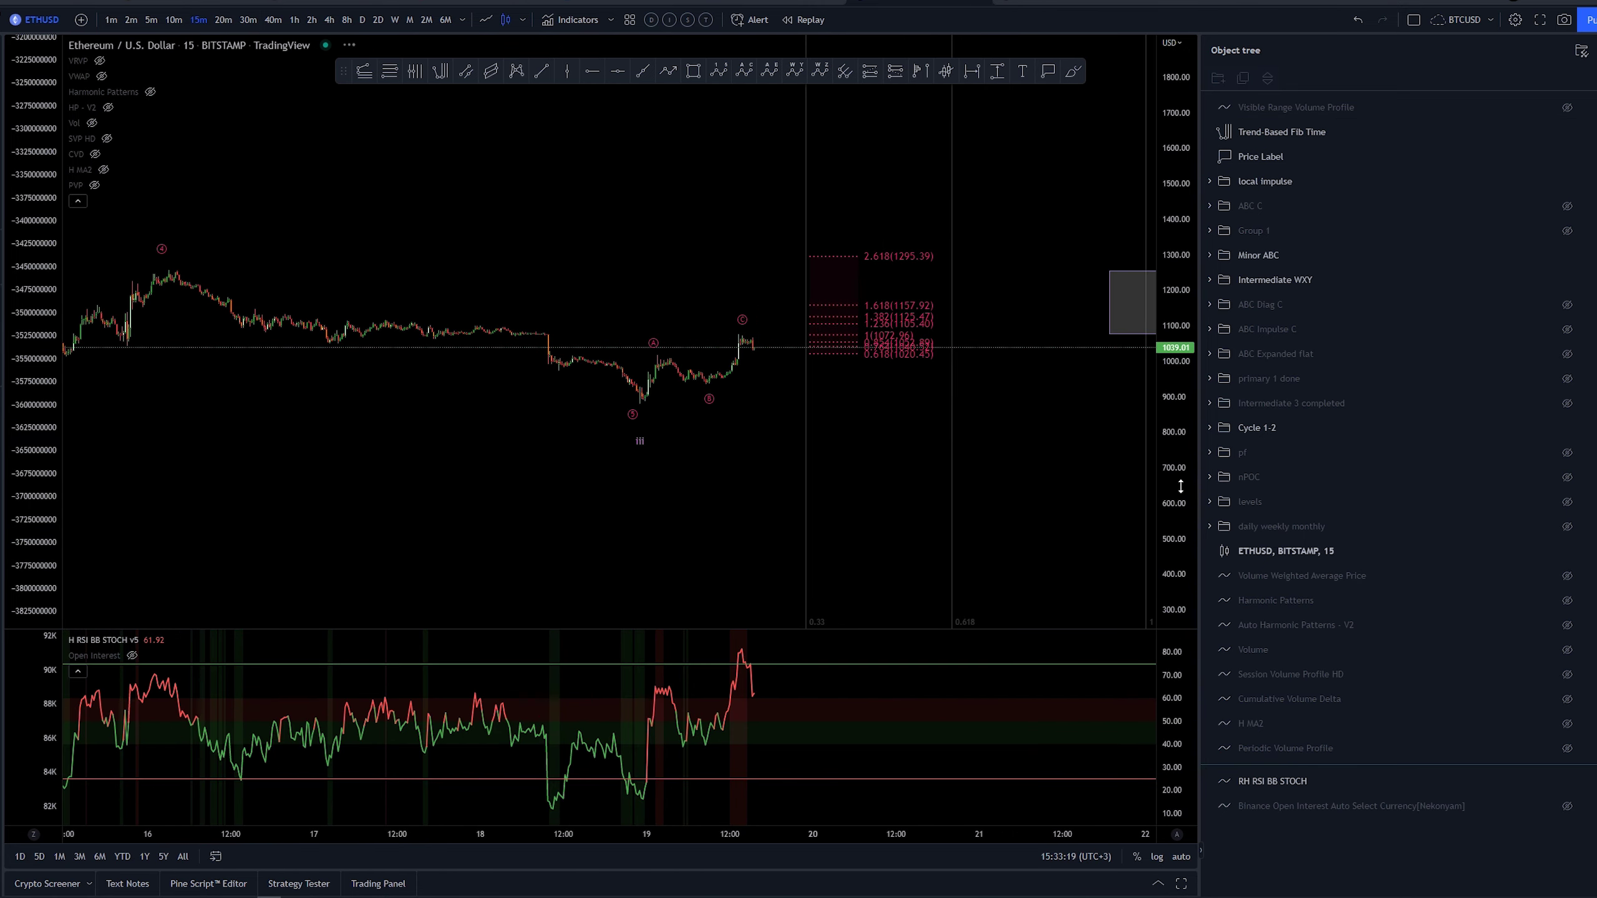
left_click_drag(1031, 477, 763, 449)
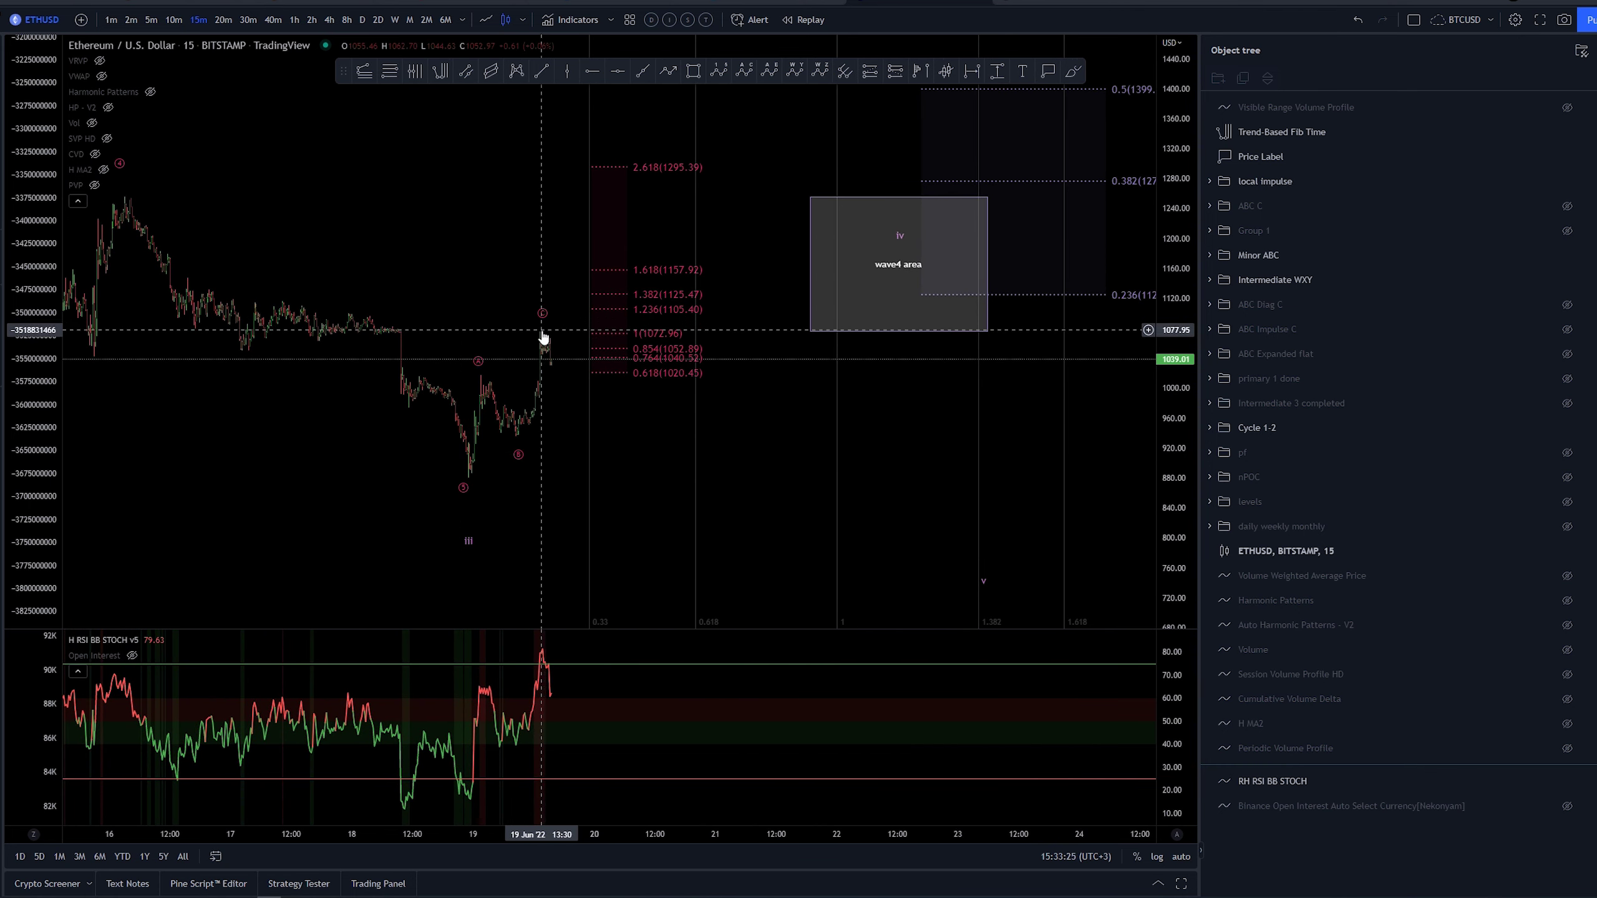
scroll(780, 389, "down", 2)
left_click_drag(880, 403, 746, 378)
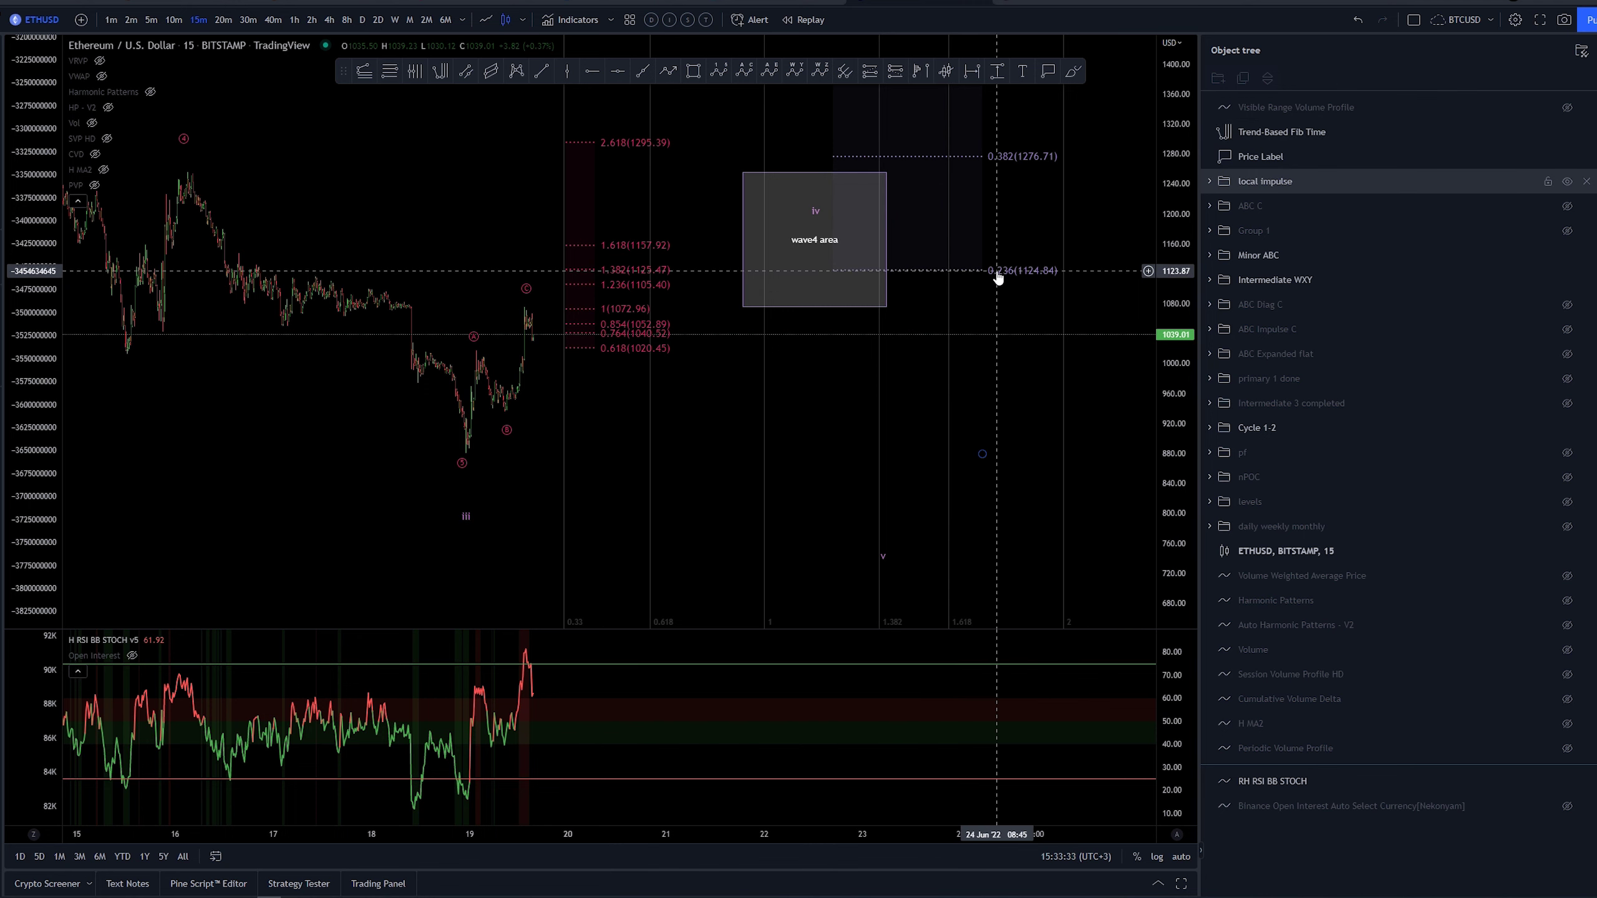
left_click(1048, 72)
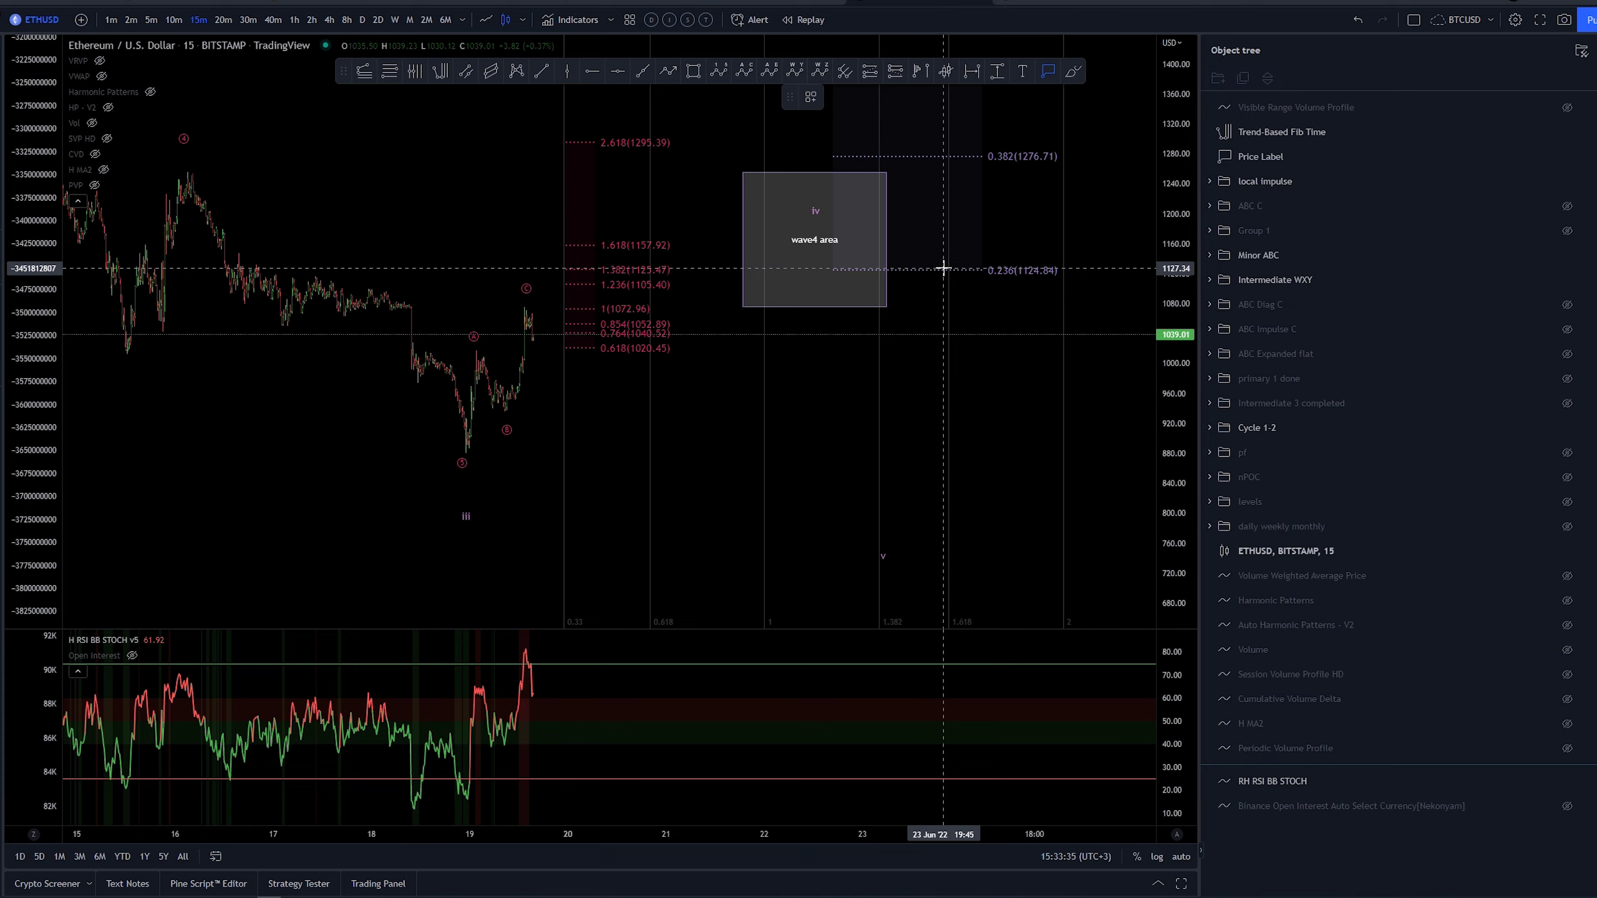
Place a 1124.74 price label on the 0.236 level, undoing an accidental move of the wave4 box
left_click(939, 271)
scroll(656, 310, "down", 3)
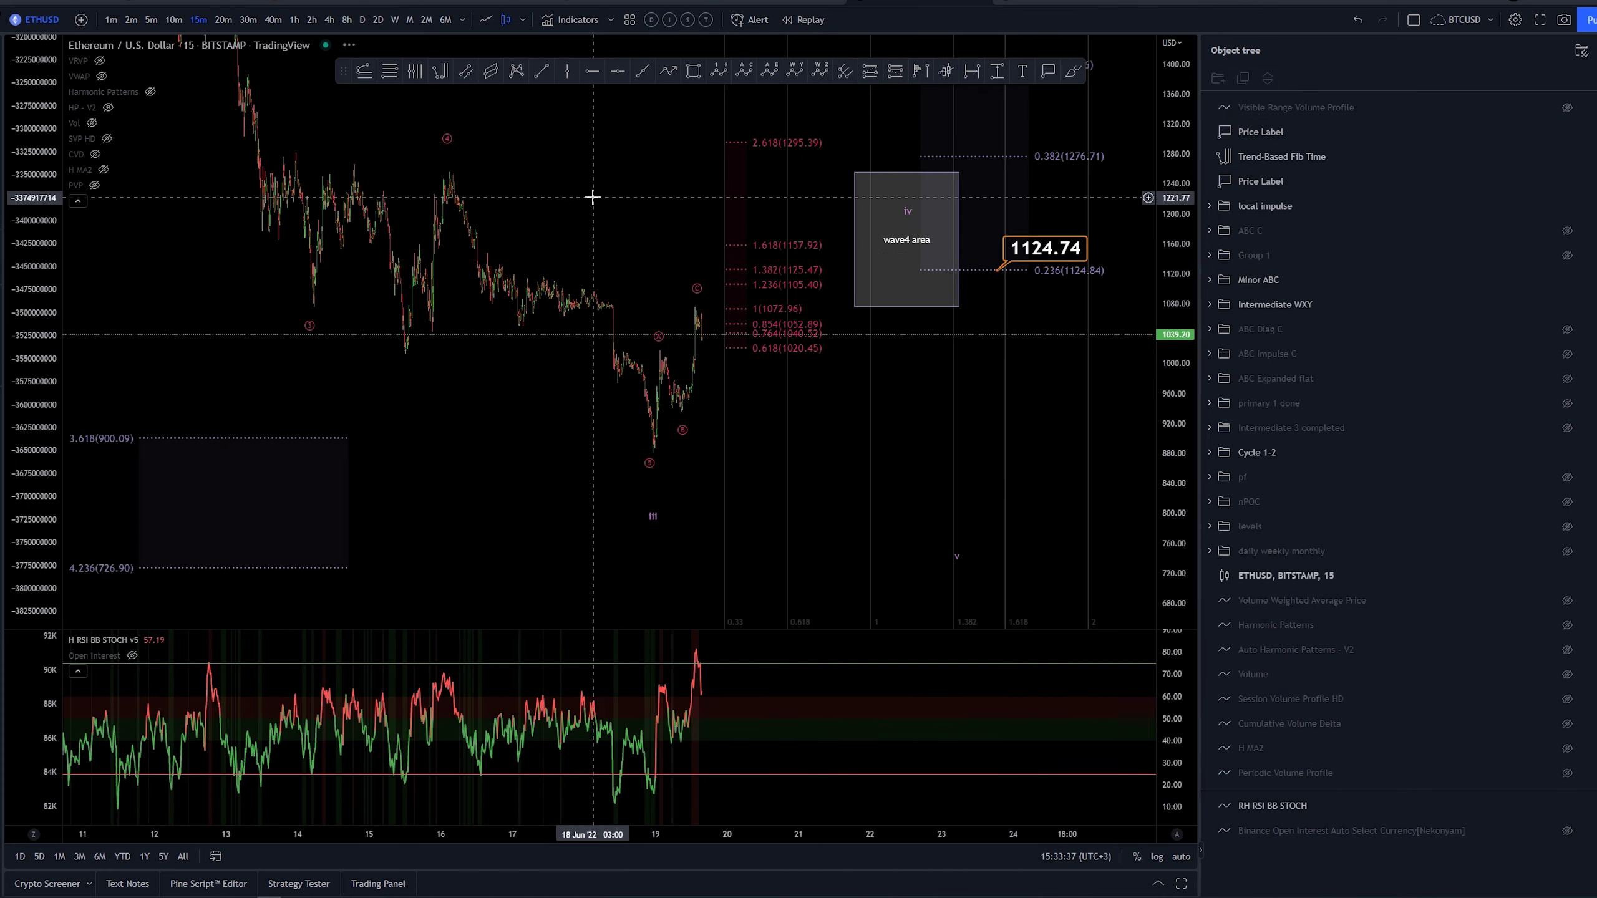
left_click(793, 228)
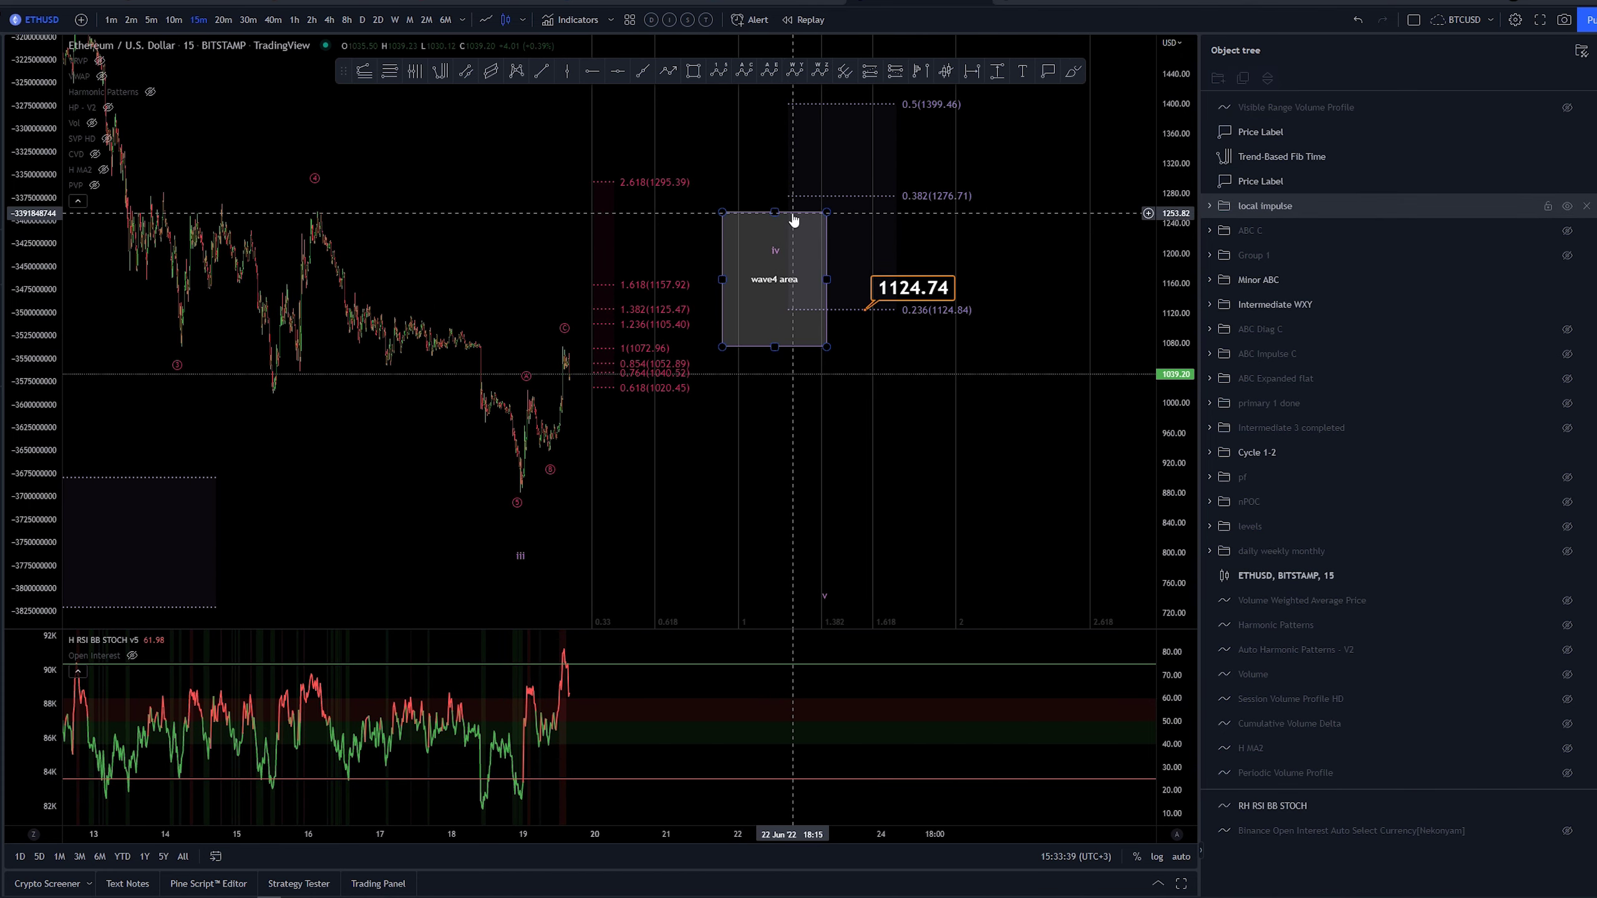
left_click_drag(794, 219, 270, 219)
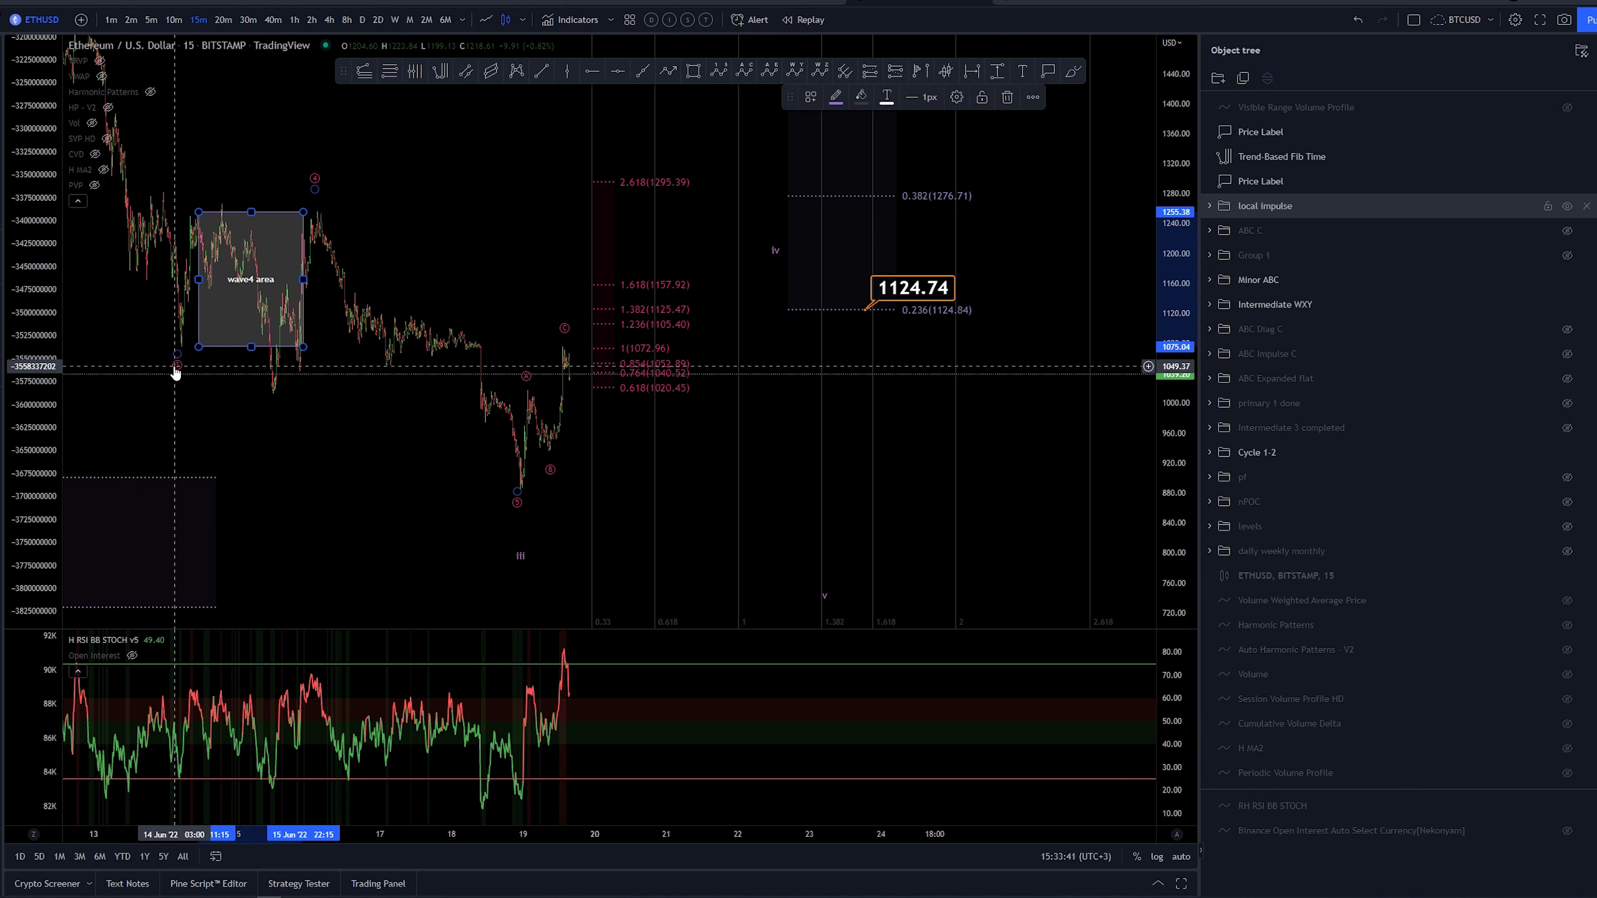
key("ctrl+z")
scroll(792, 434, "up", 3)
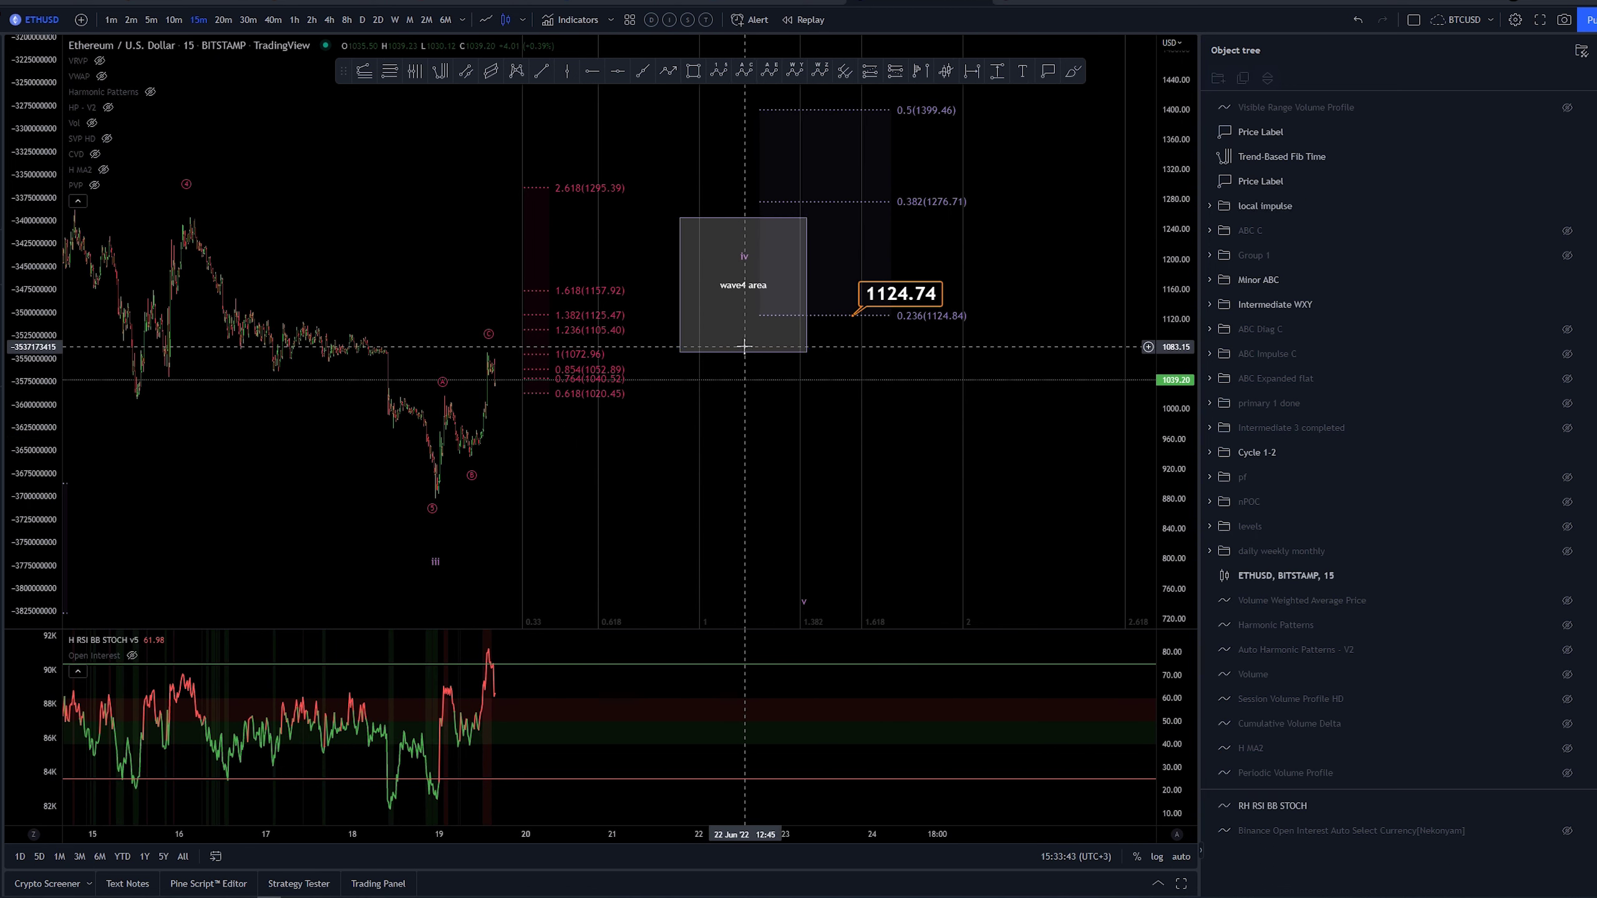
left_click(739, 352)
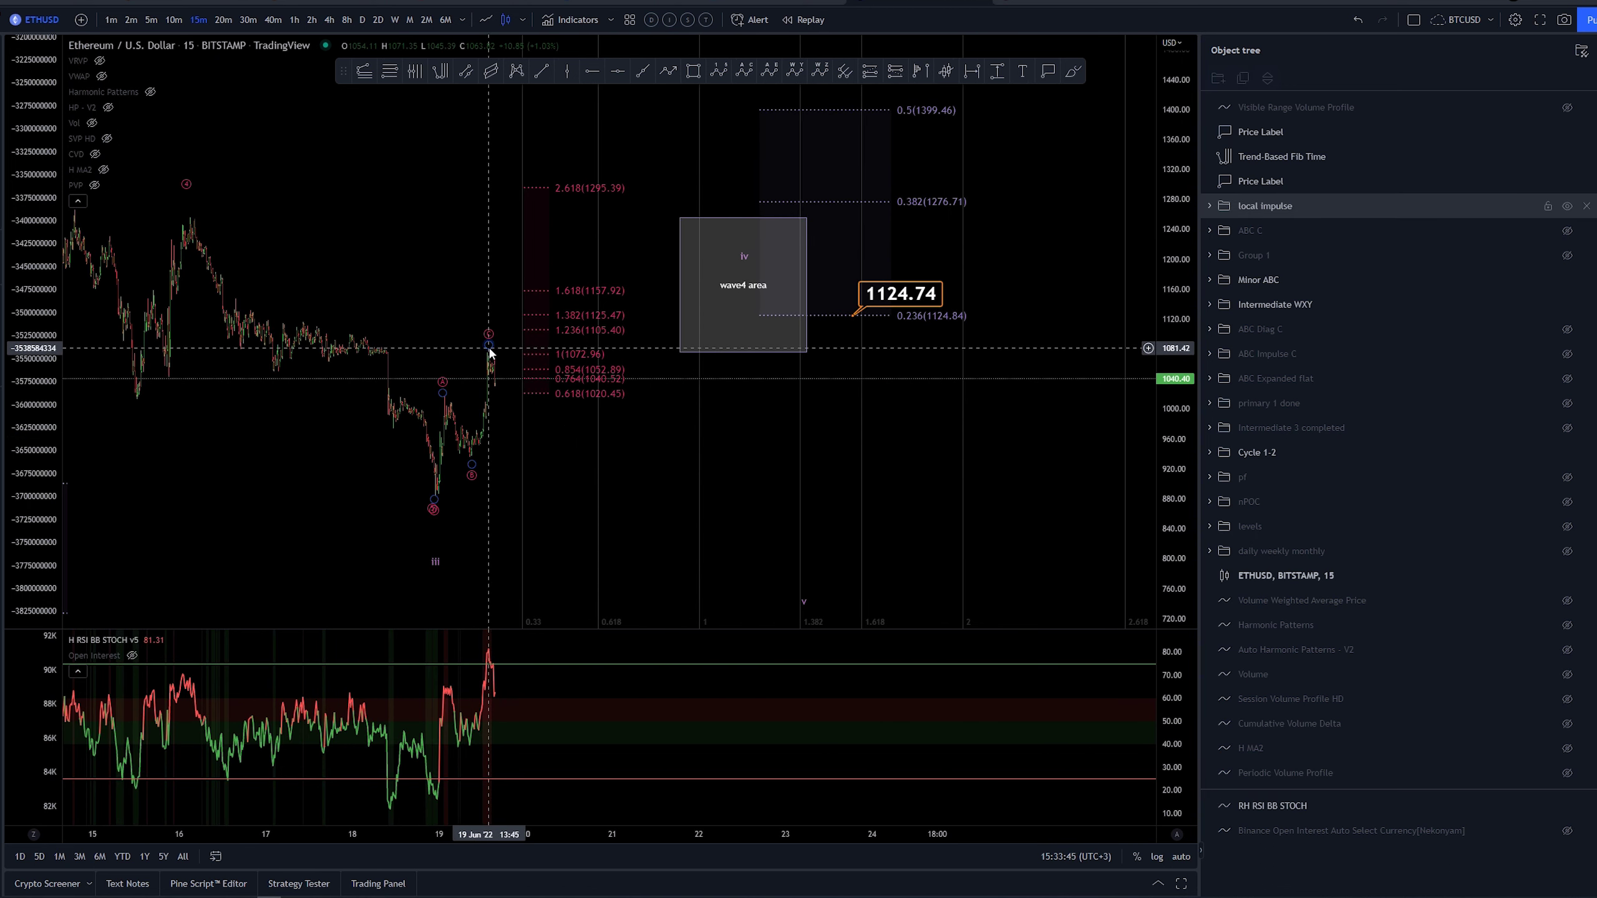
left_click(723, 359)
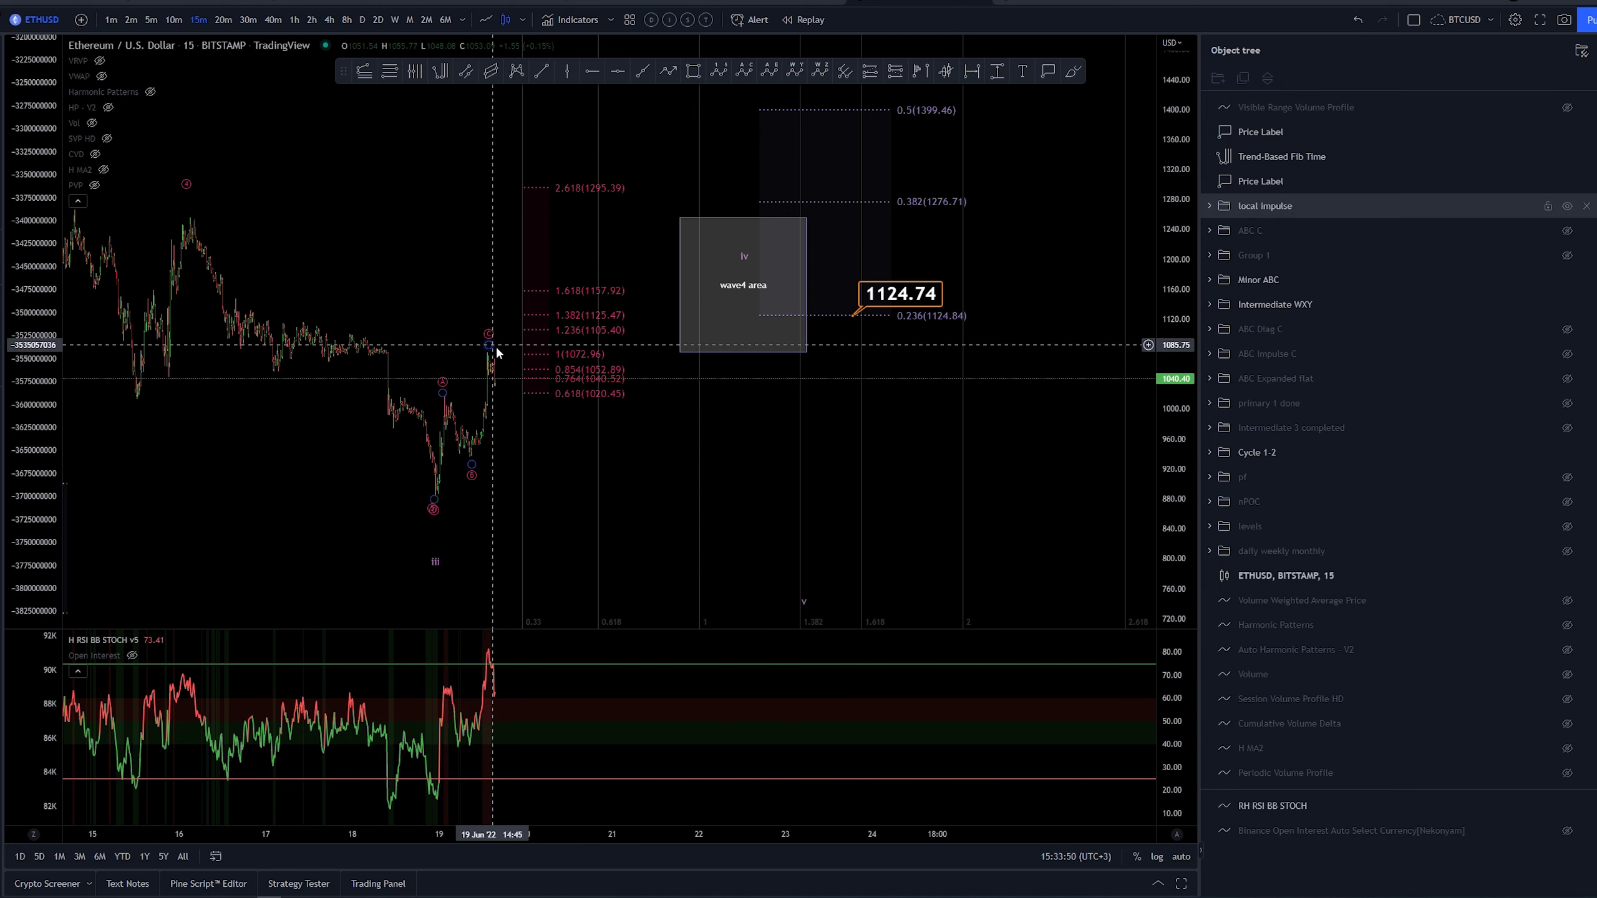
left_click_drag(568, 486, 640, 481)
scroll(635, 476, "up", 2)
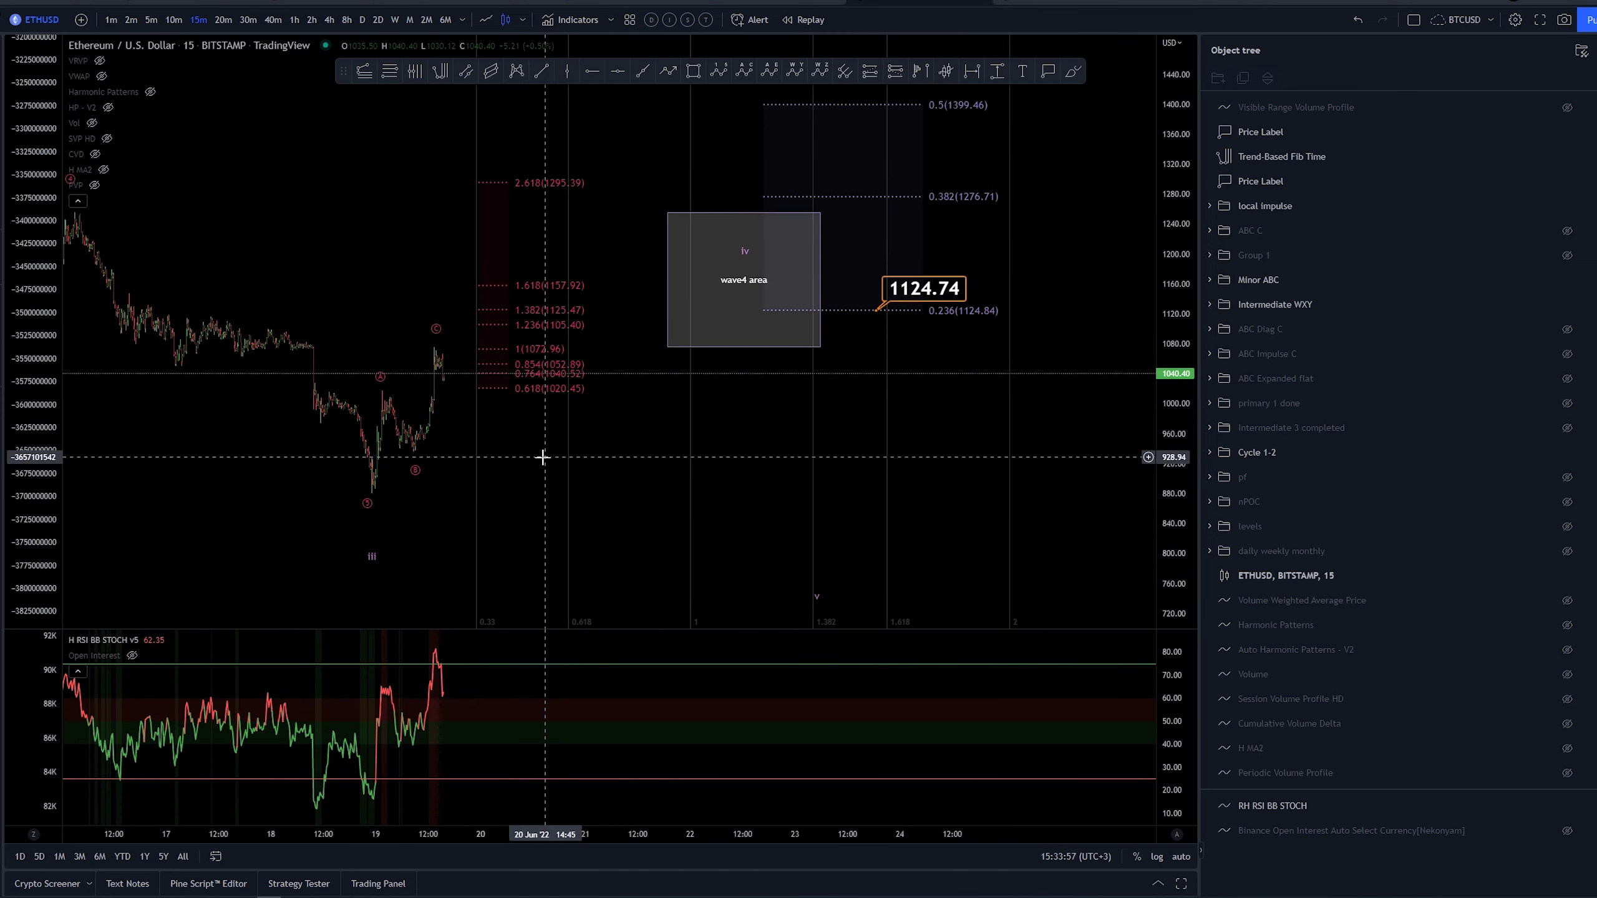
scroll(770, 474, "down", 4)
scroll(849, 491, "up", 2)
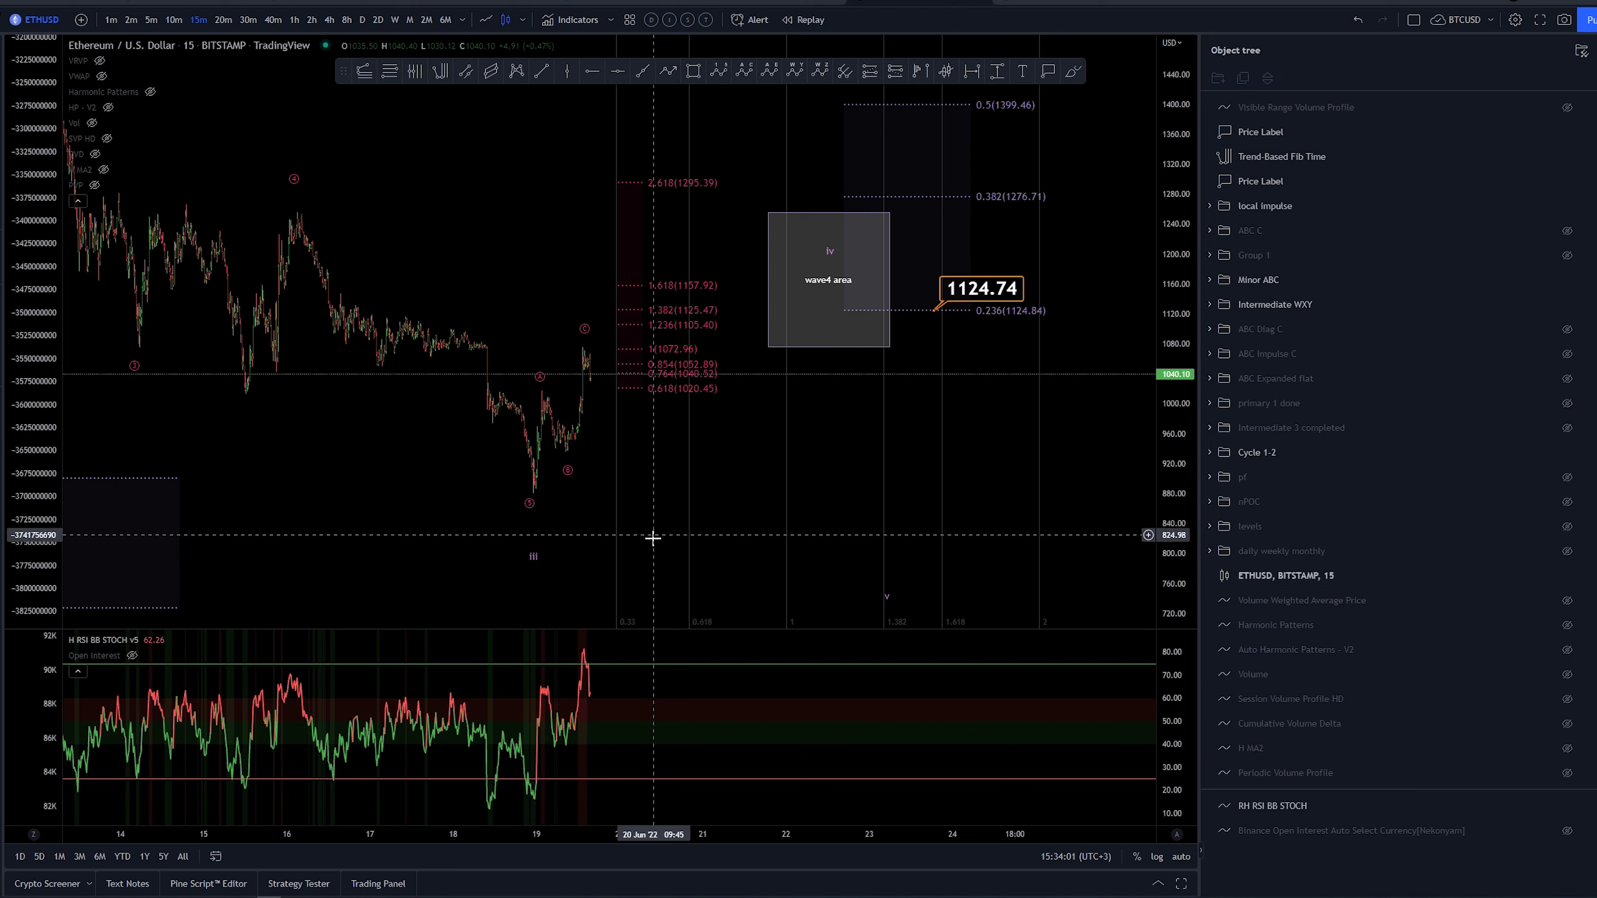
Select the Fibonacci time zones drawing and compress the price scale to show more range
left_click(625, 428)
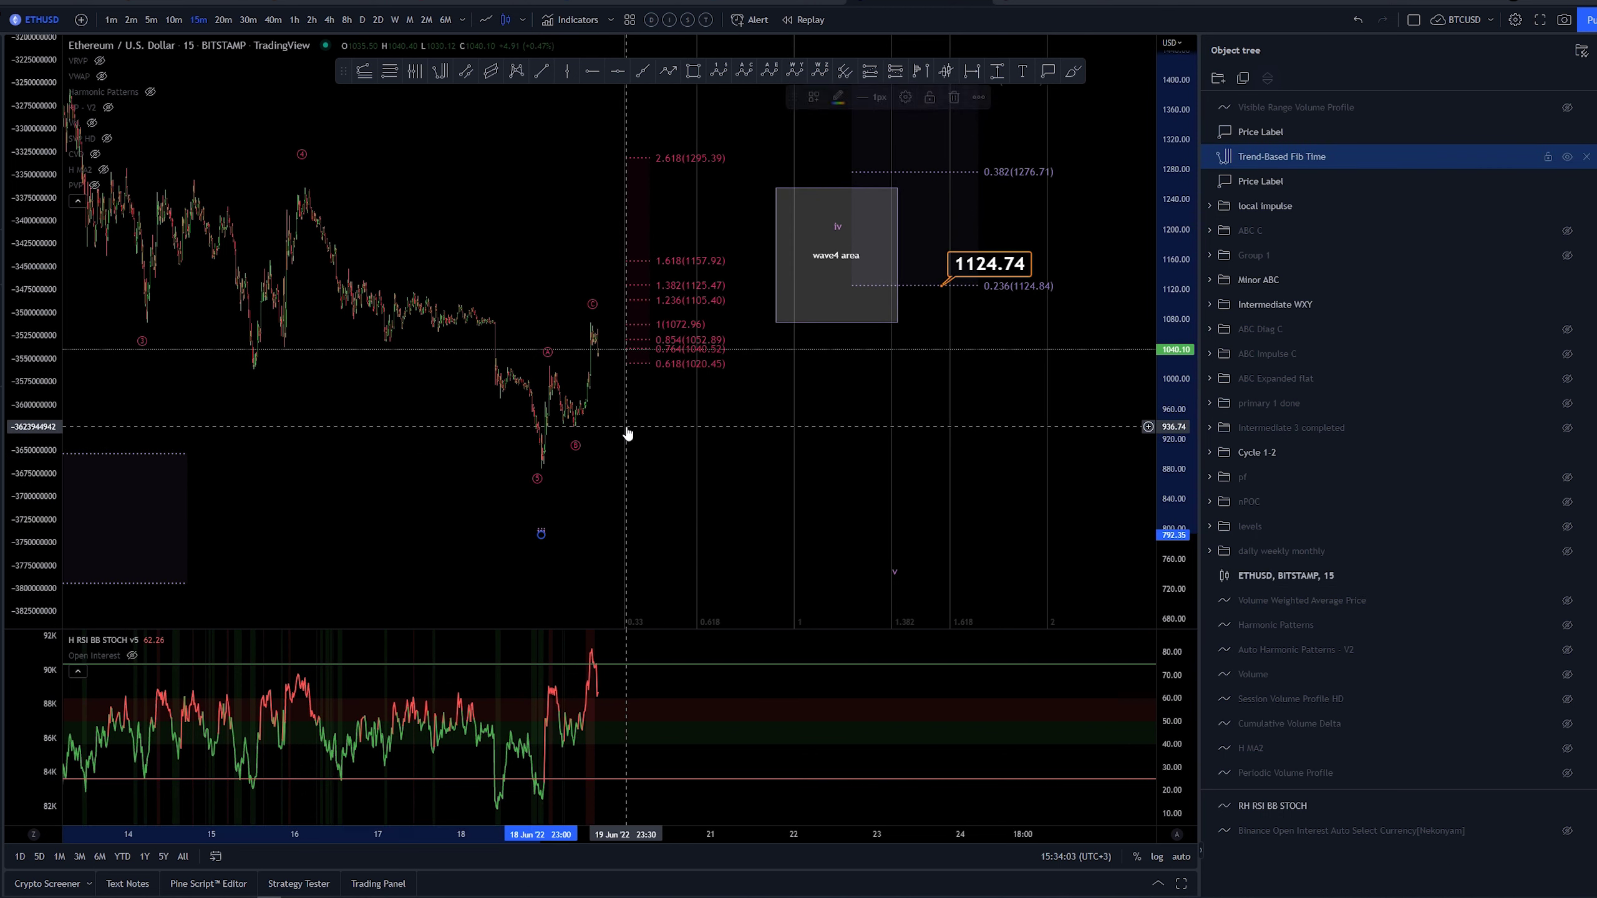
scroll(665, 478, "down", 5)
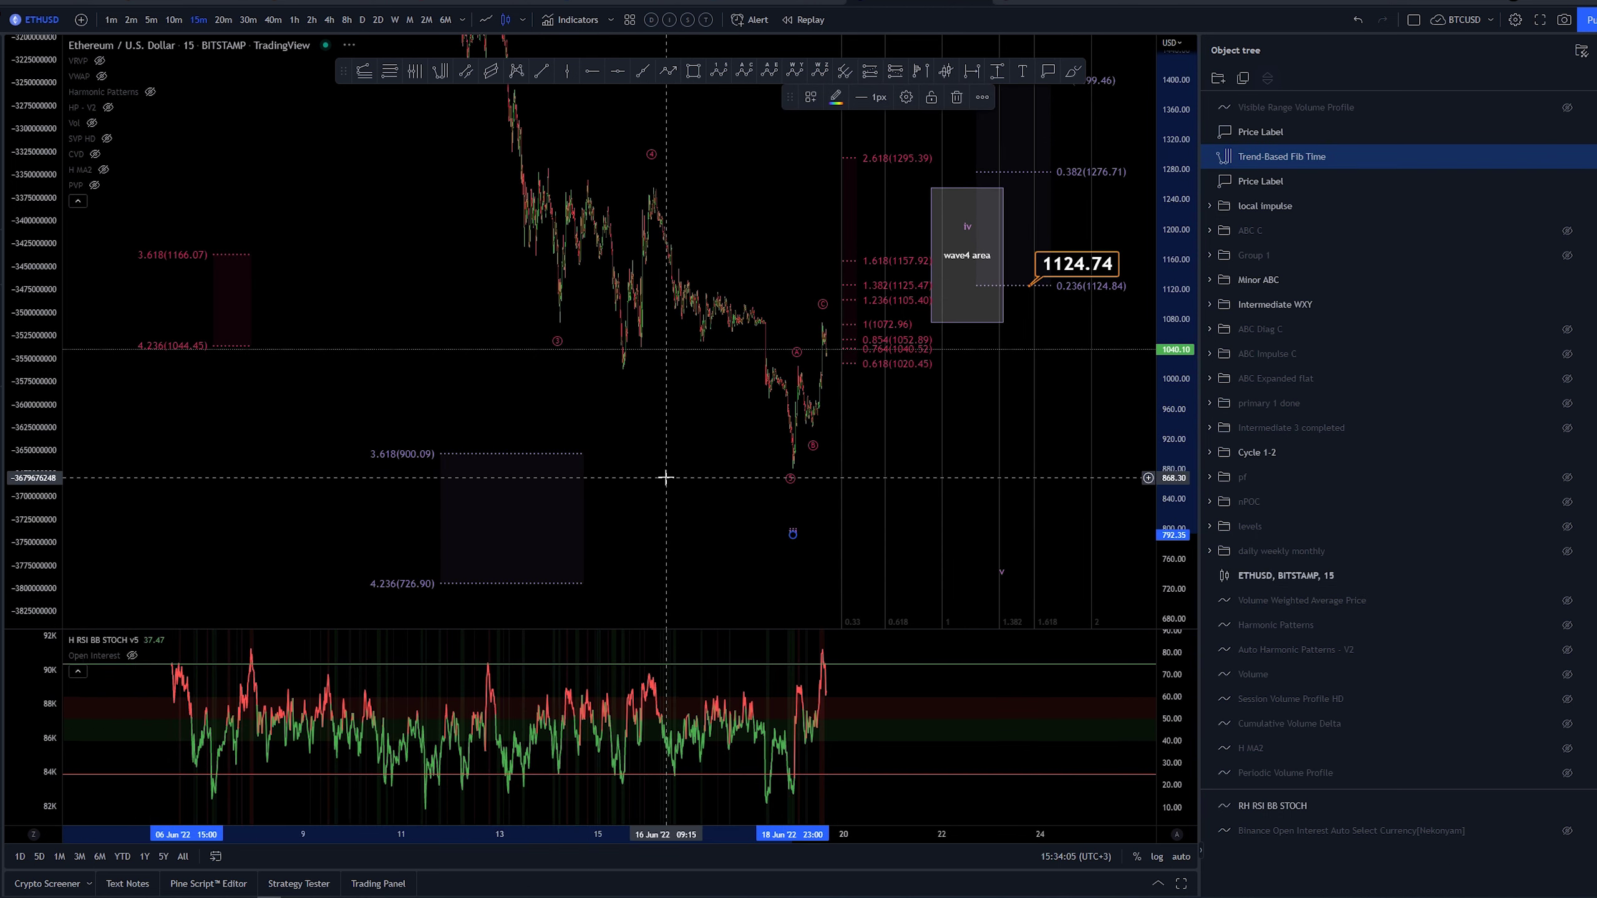
scroll(670, 479, "up", 4)
left_click_drag(1167, 153, 979, 464)
scroll(931, 465, "down", 8)
mouse_move(812, 466)
left_mouse_down()
mouse_move(538, 589)
mouse_move(542, 566)
left_mouse_up()
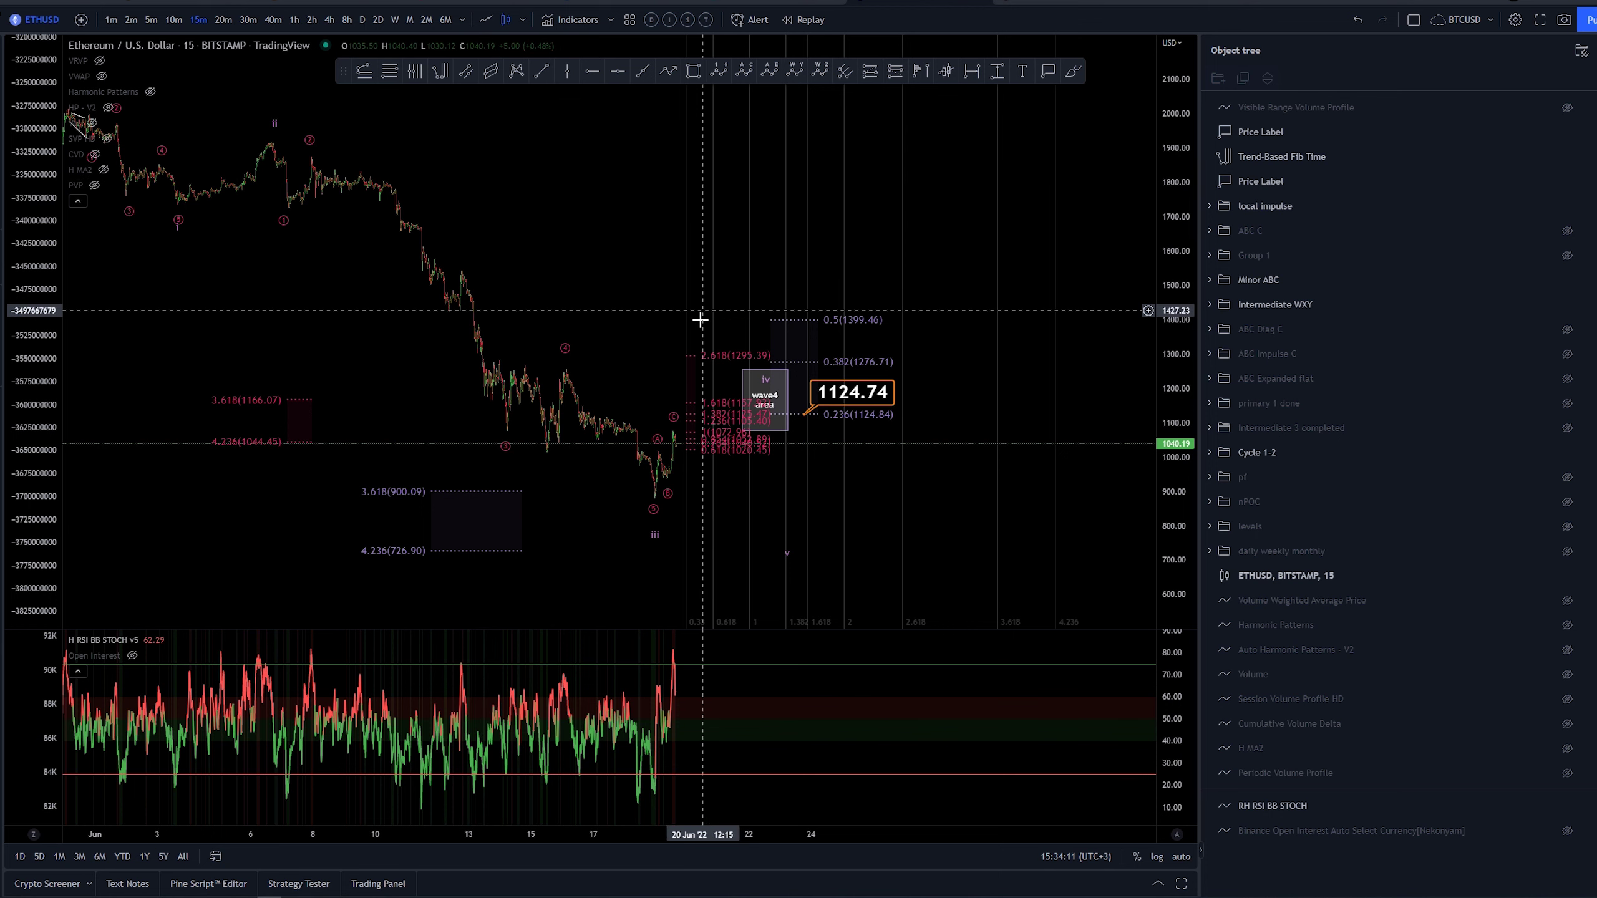
left_click_drag(645, 314, 675, 293)
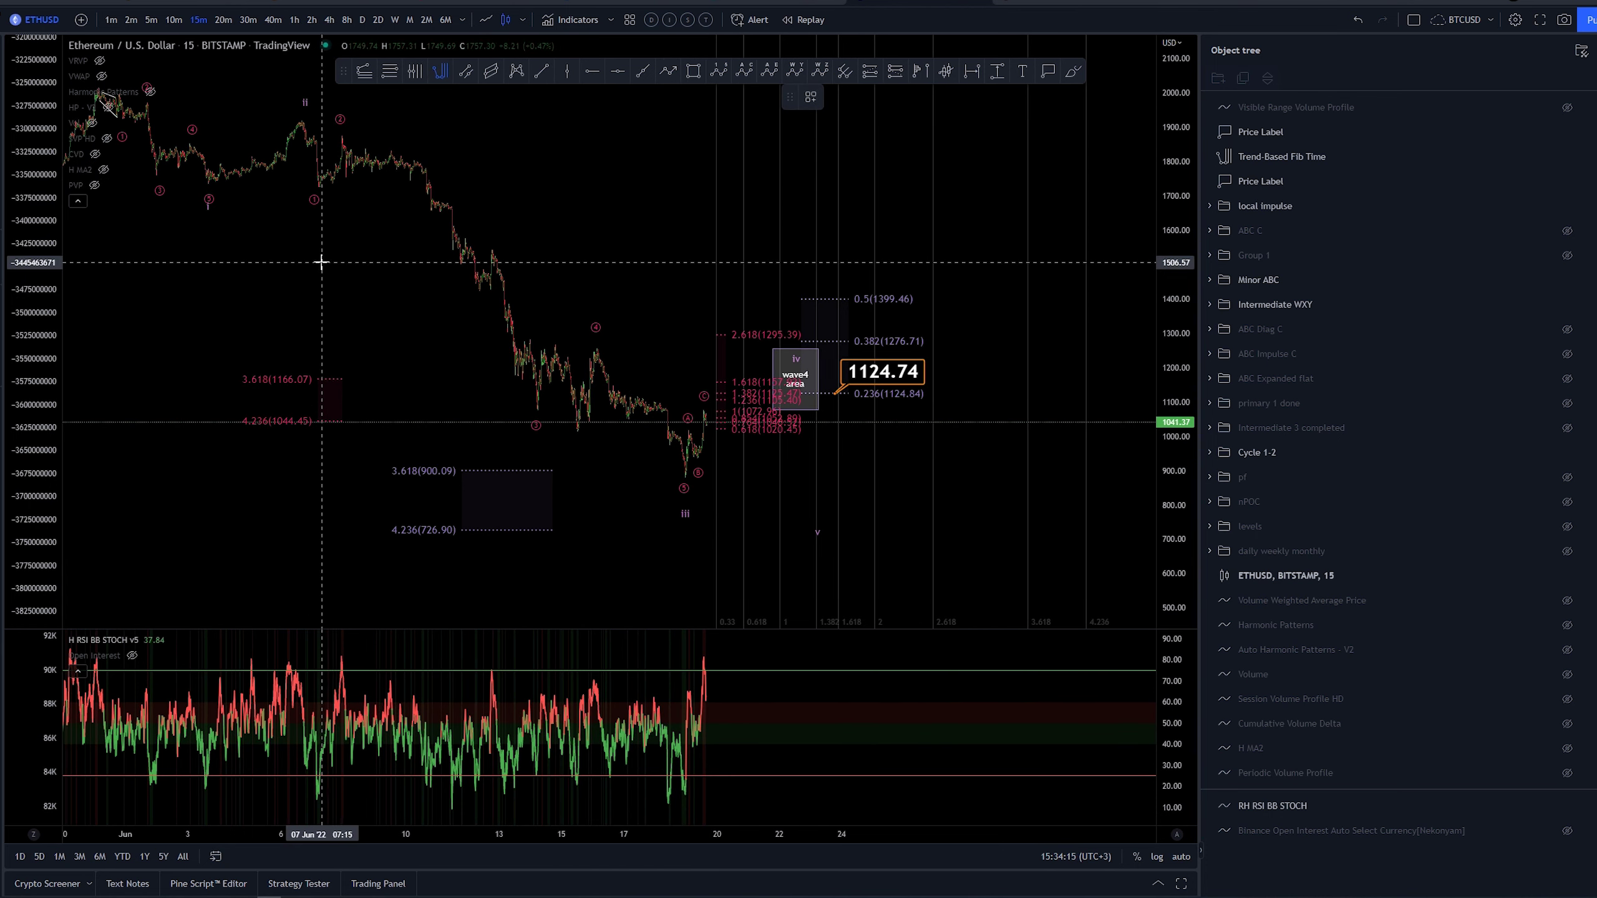
Draw a second Fibonacci time drawing, then delete it along with the 1124.74 price label
left_click(301, 257)
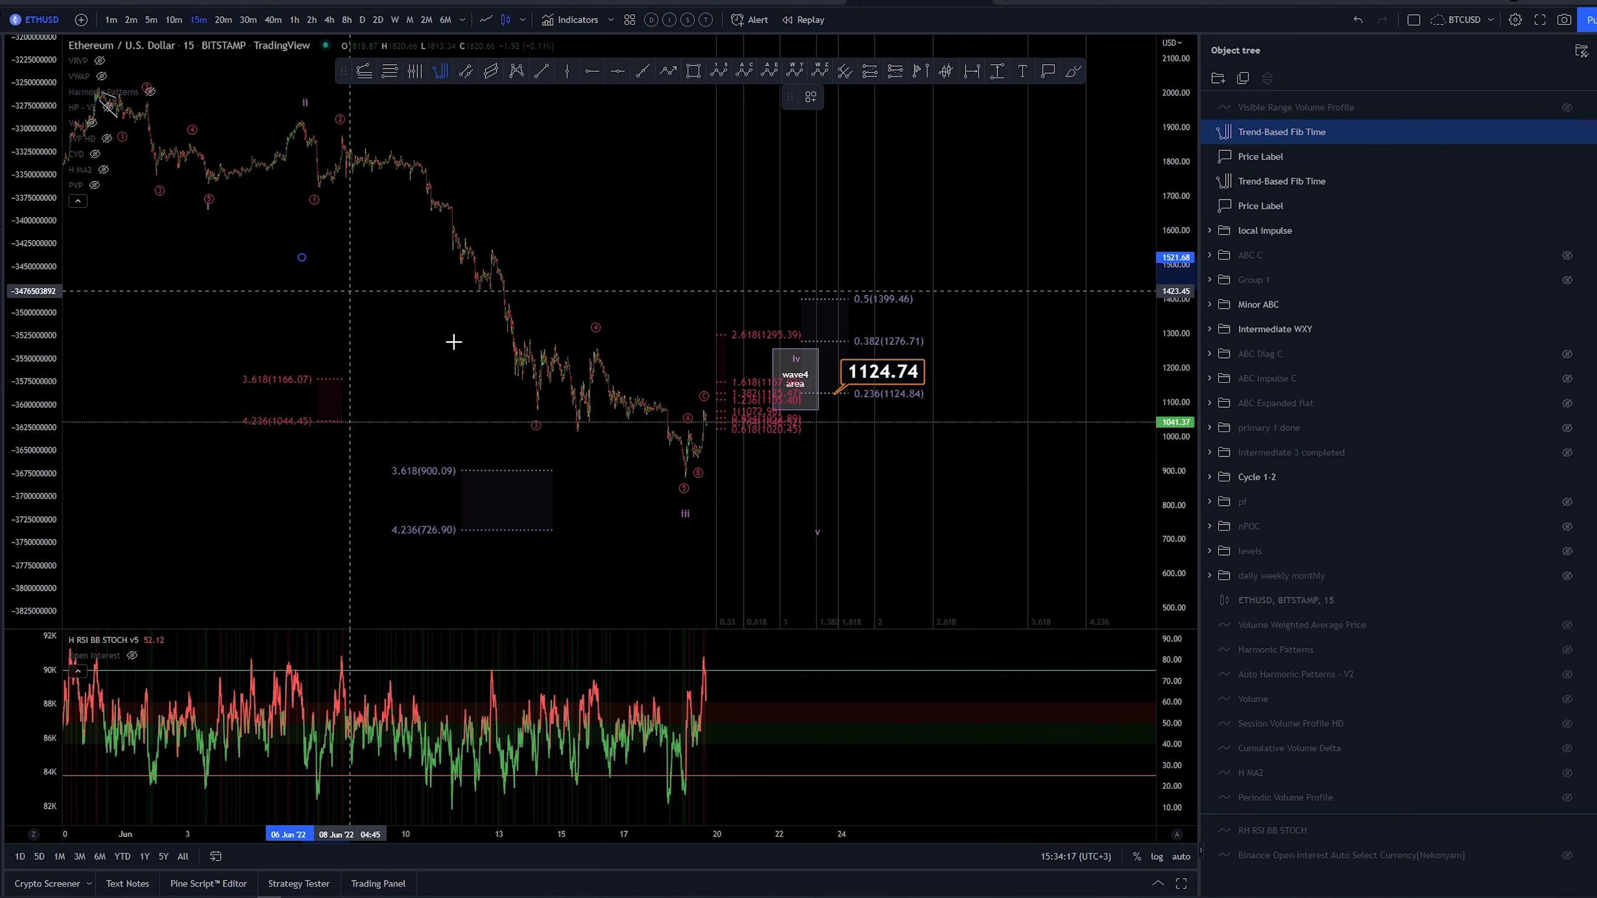
left_click(684, 530)
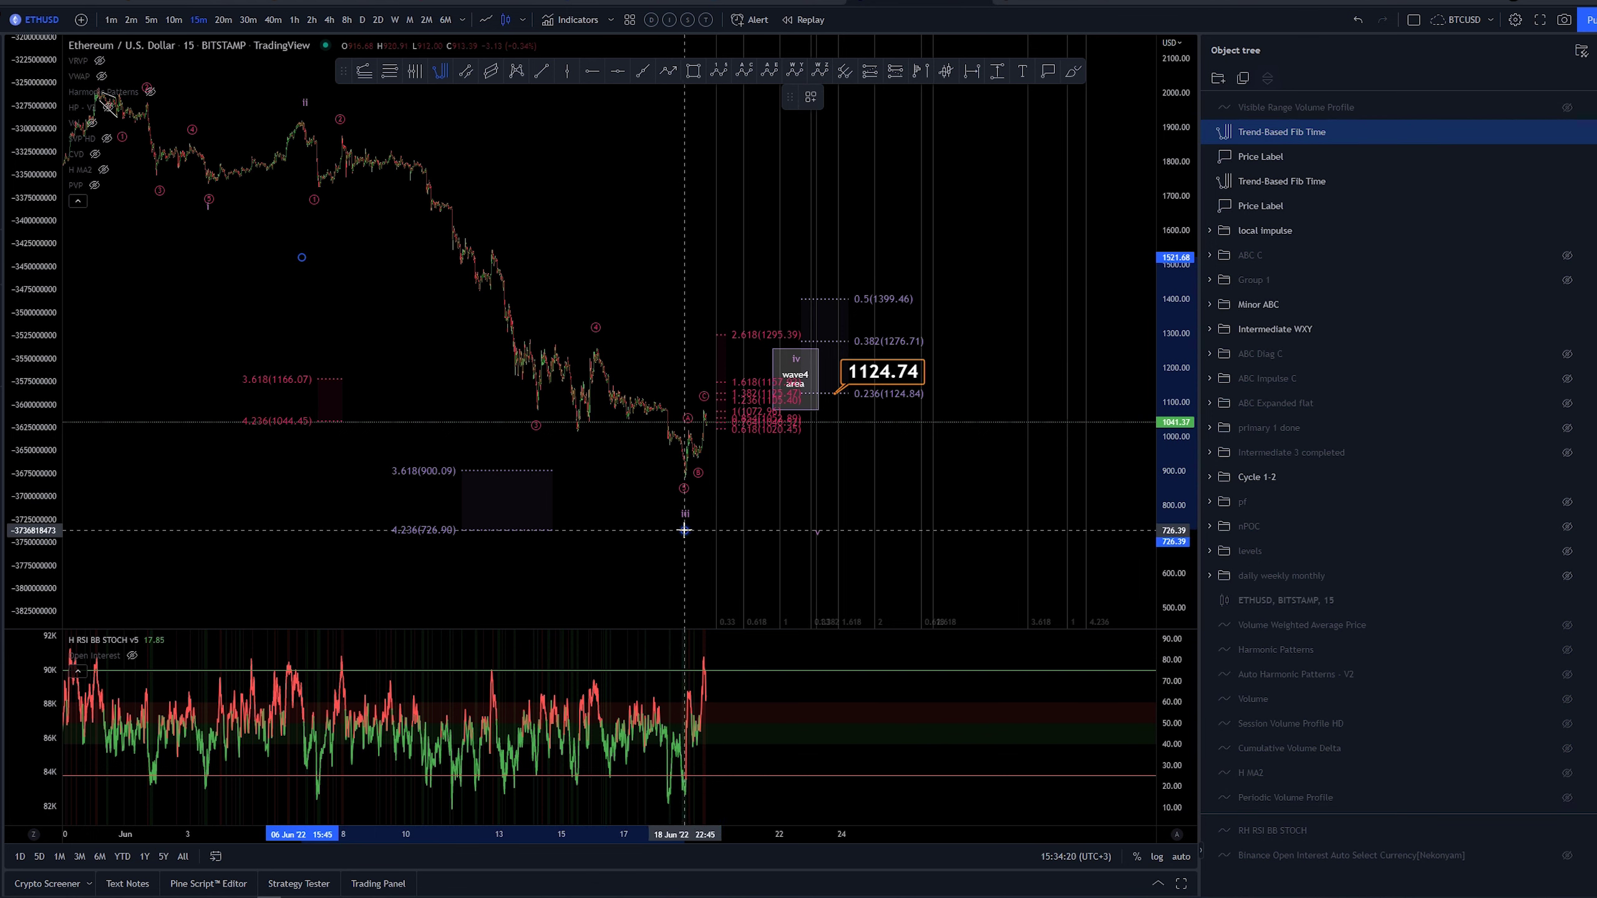
left_click(684, 529)
key("Delete")
left_click(883, 371)
key("Delete")
scroll(704, 530, "up", 8)
left_click_drag(703, 530, 549, 346)
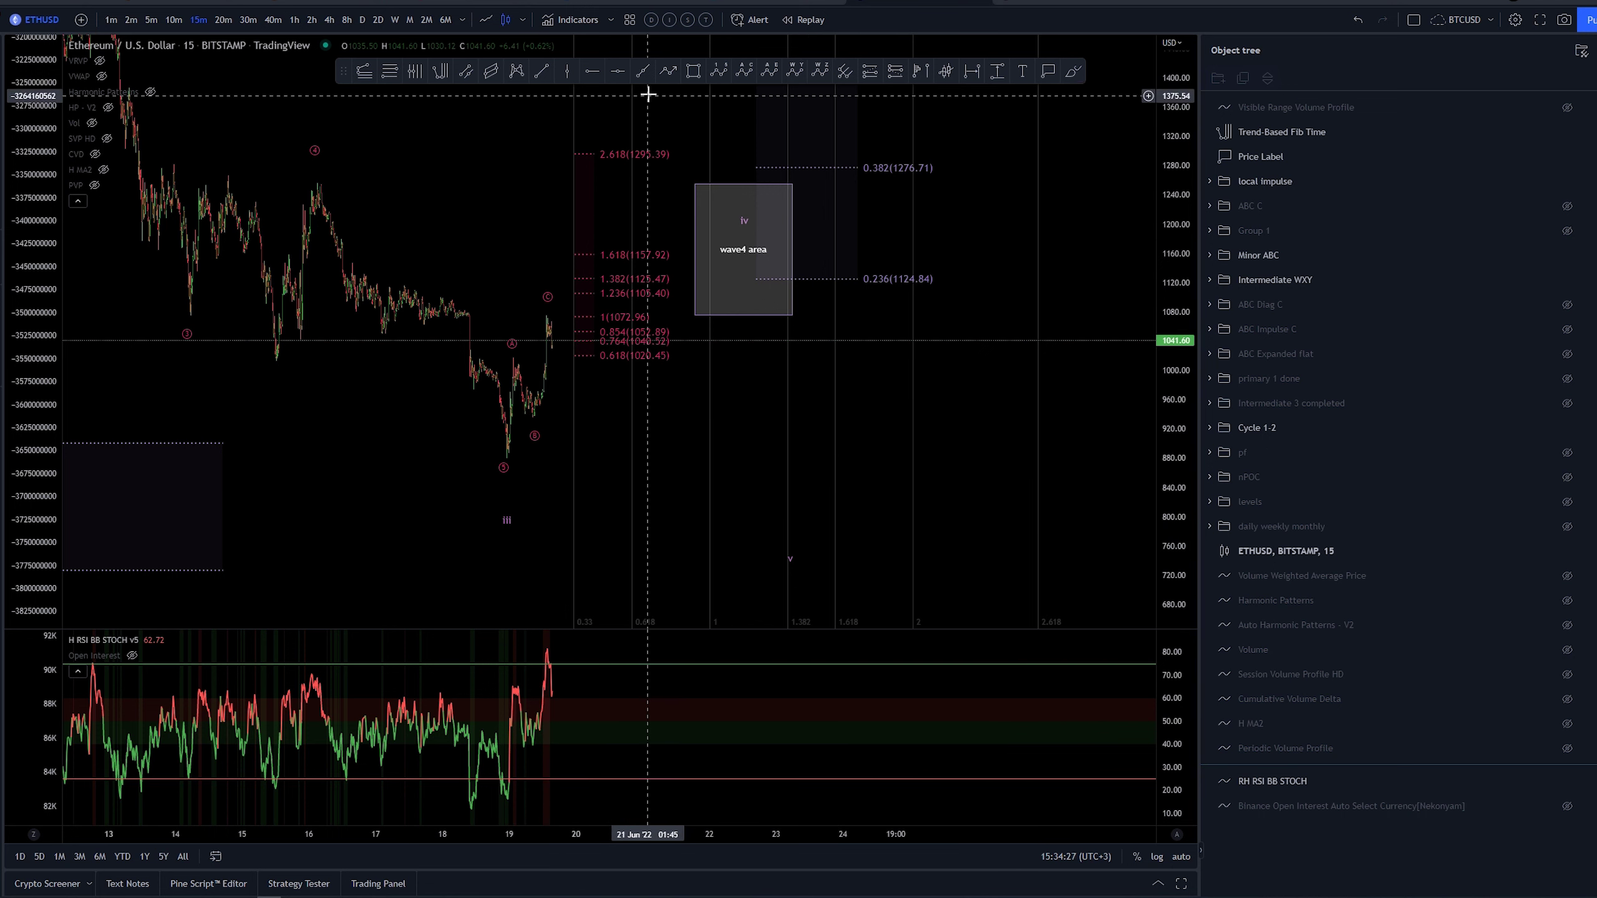
Draw a Path from the recent swing low up to the local peak, ending inside the wave4 area box
left_click(668, 71)
left_click(504, 458)
left_click(551, 314)
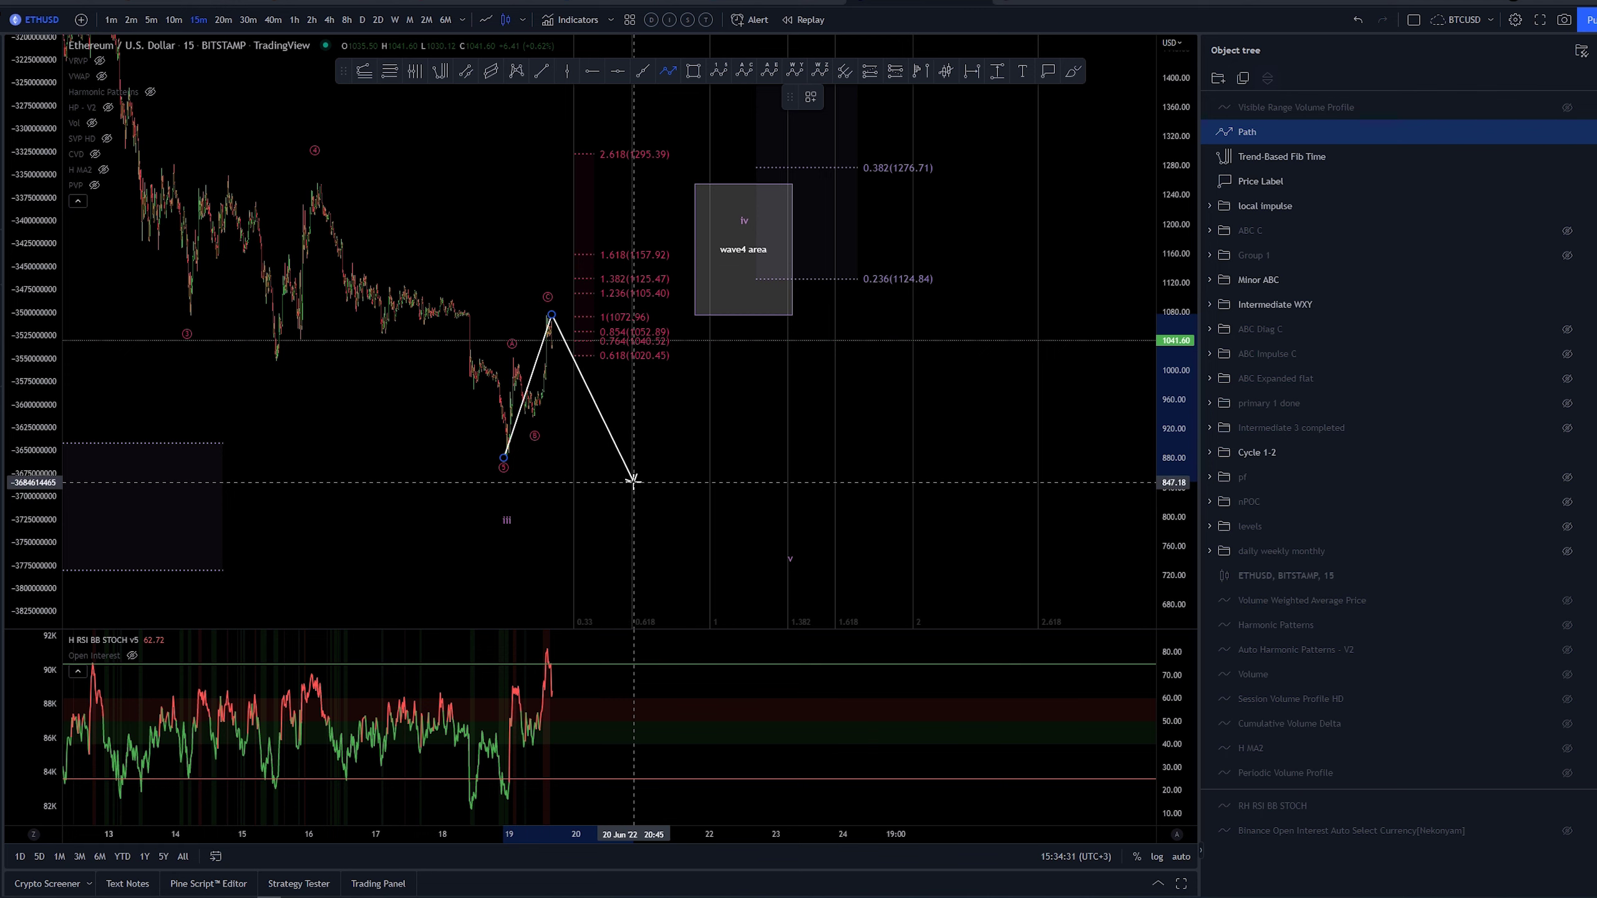
double_click(697, 279)
Reframe the chart with a compressed price scale and select the Fibonacci time zones drawing
scroll(1148, 359, "down", 2)
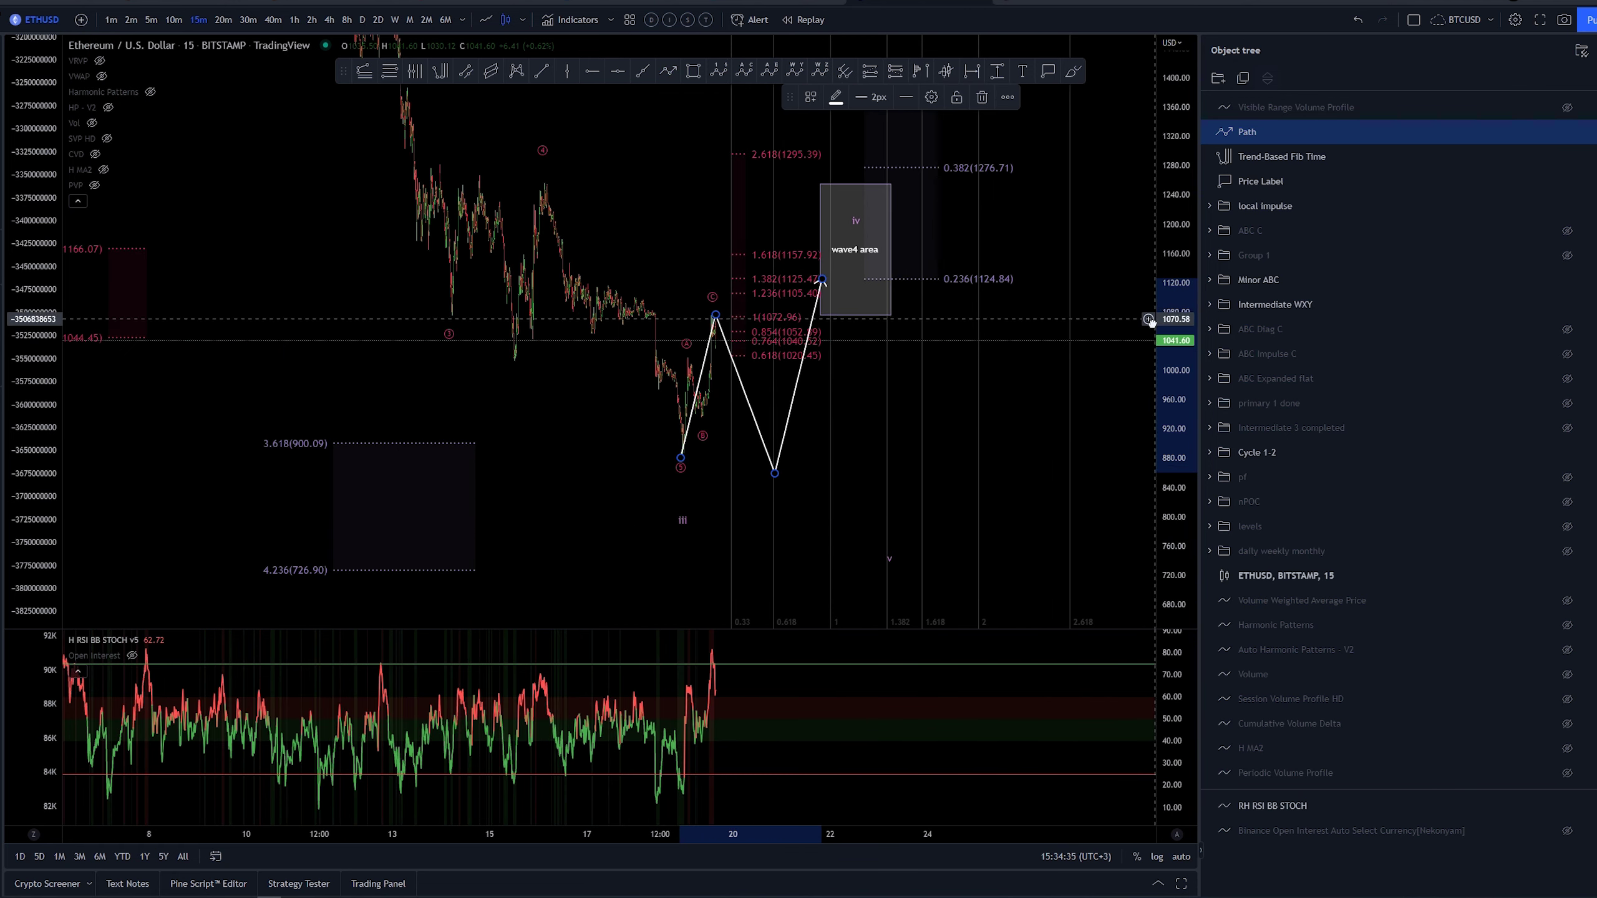
left_click_drag(1111, 378, 1016, 417)
left_click_drag(1055, 246, 1052, 283)
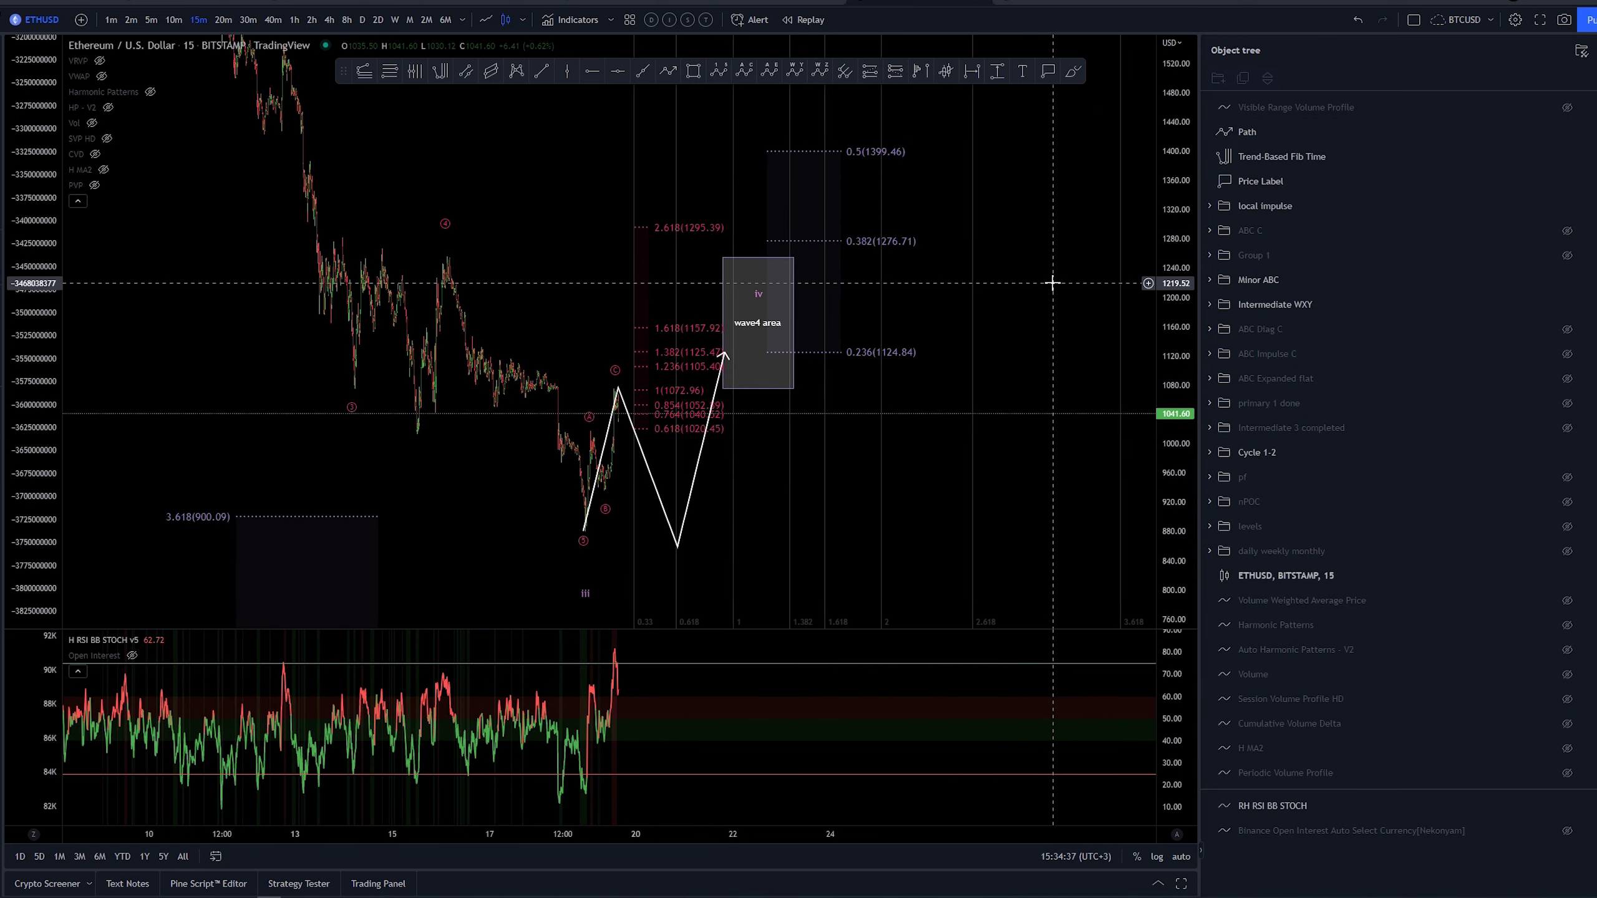
left_click_drag(1163, 207, 1164, 233)
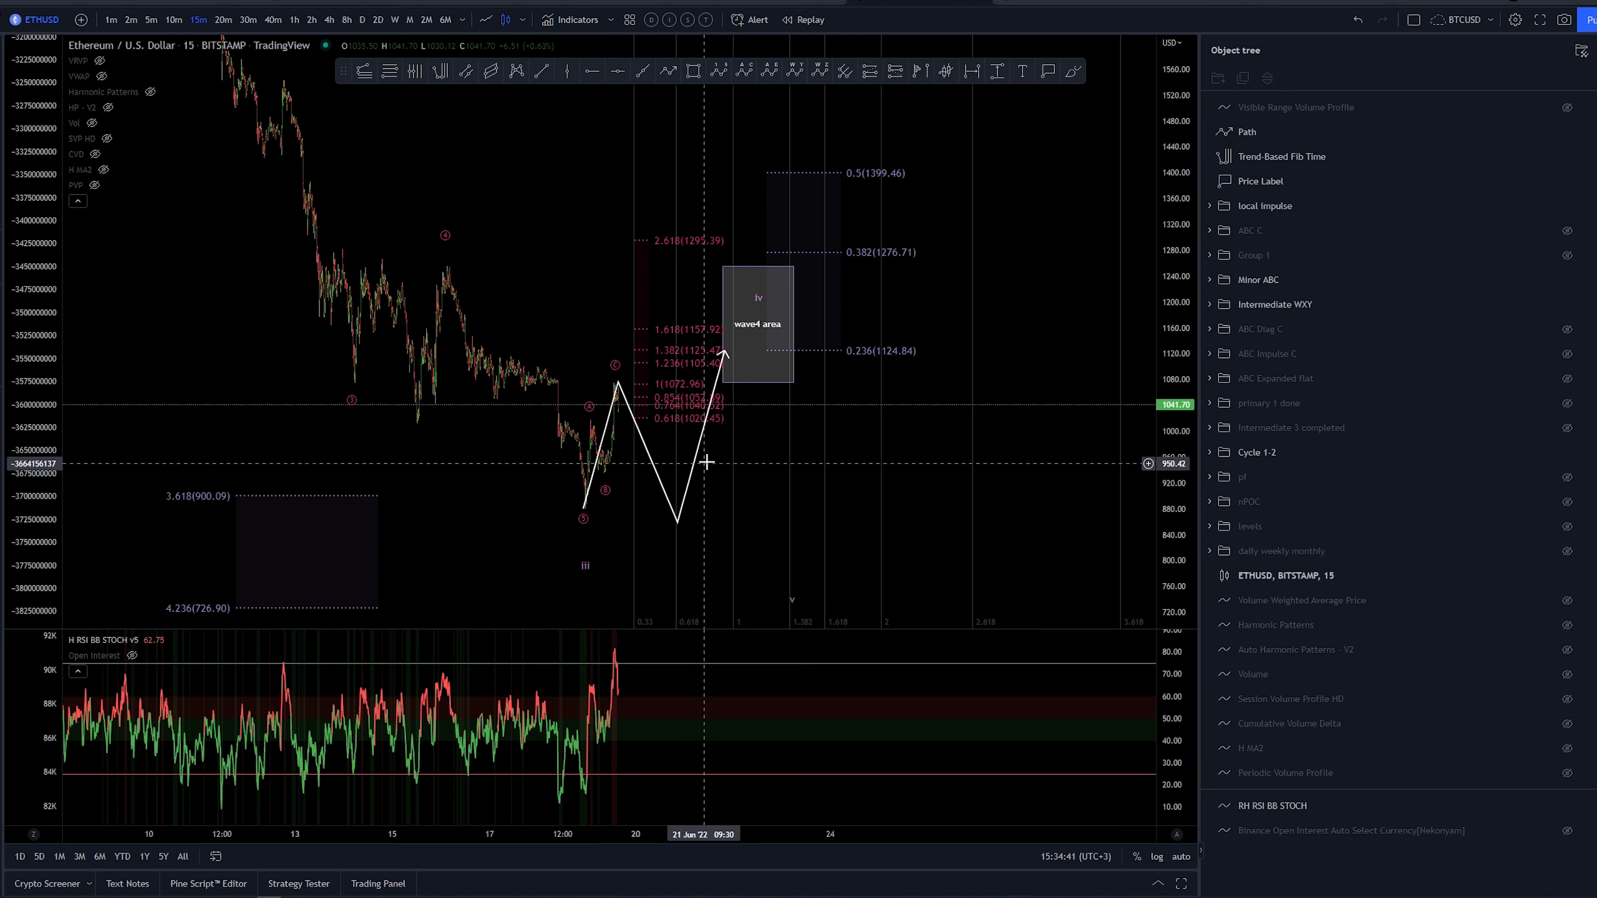
left_click(733, 454)
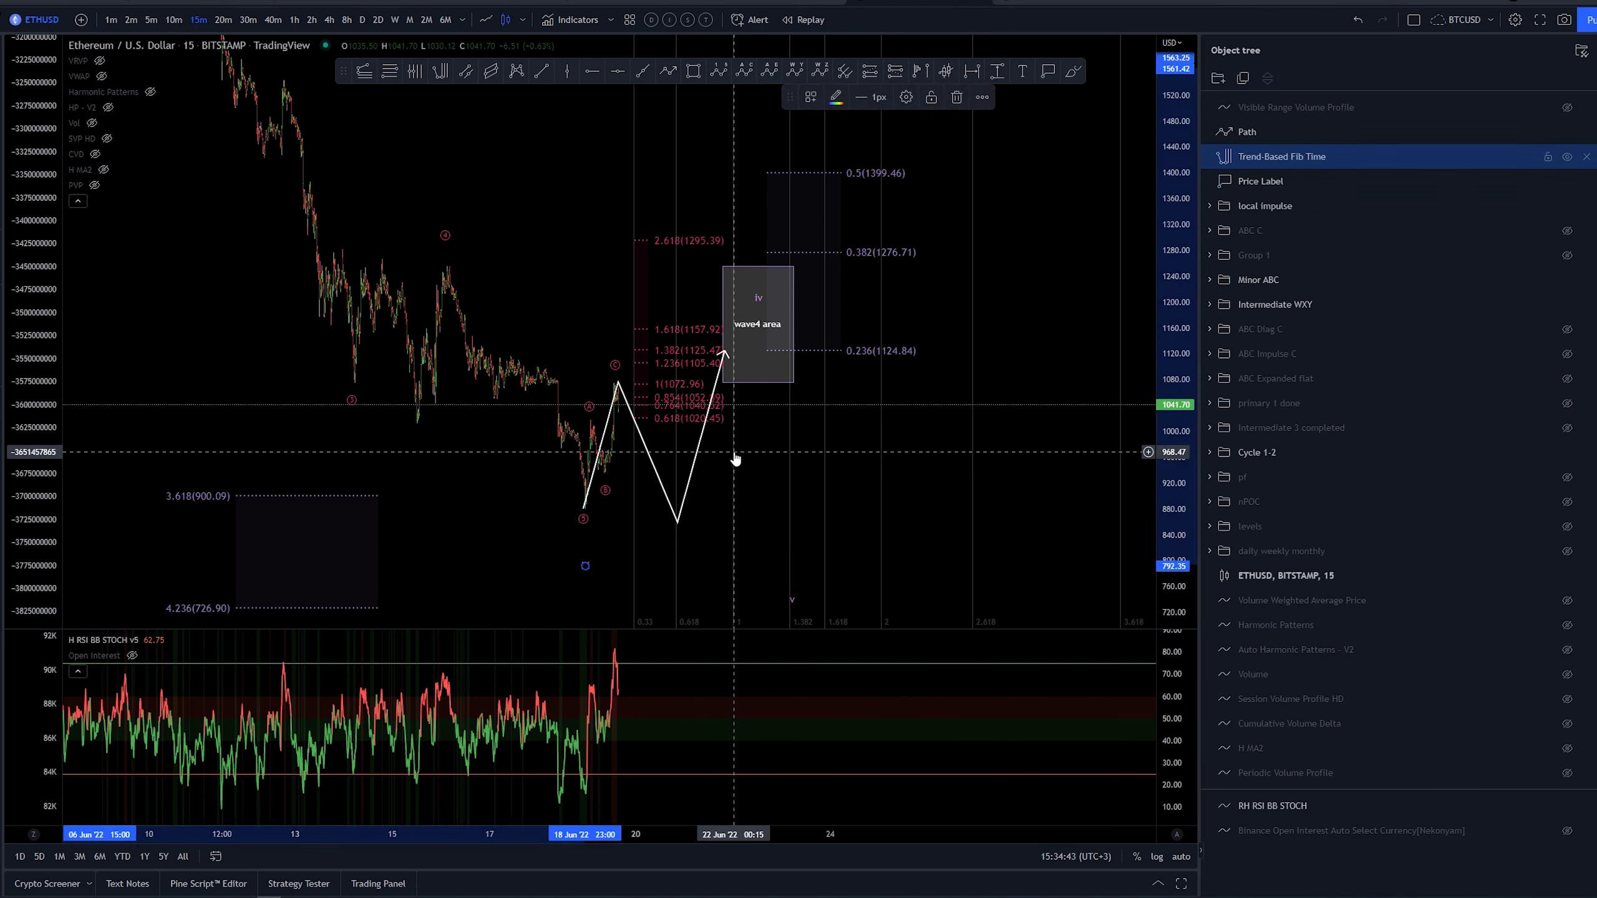
left_click(1088, 266)
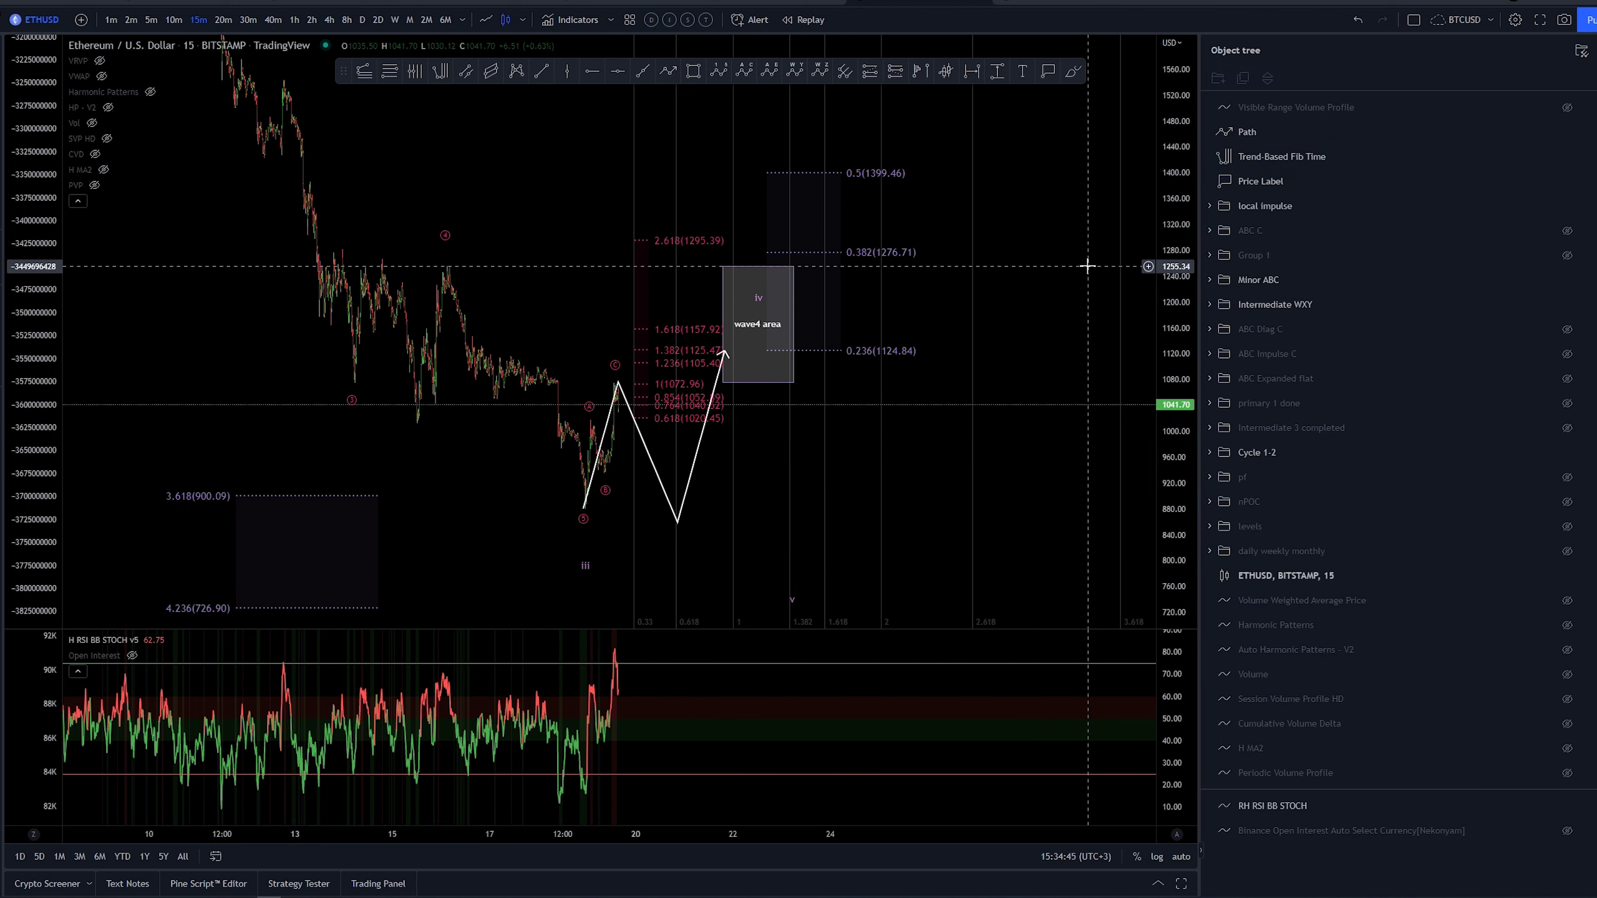
left_click_drag(927, 297, 949, 299)
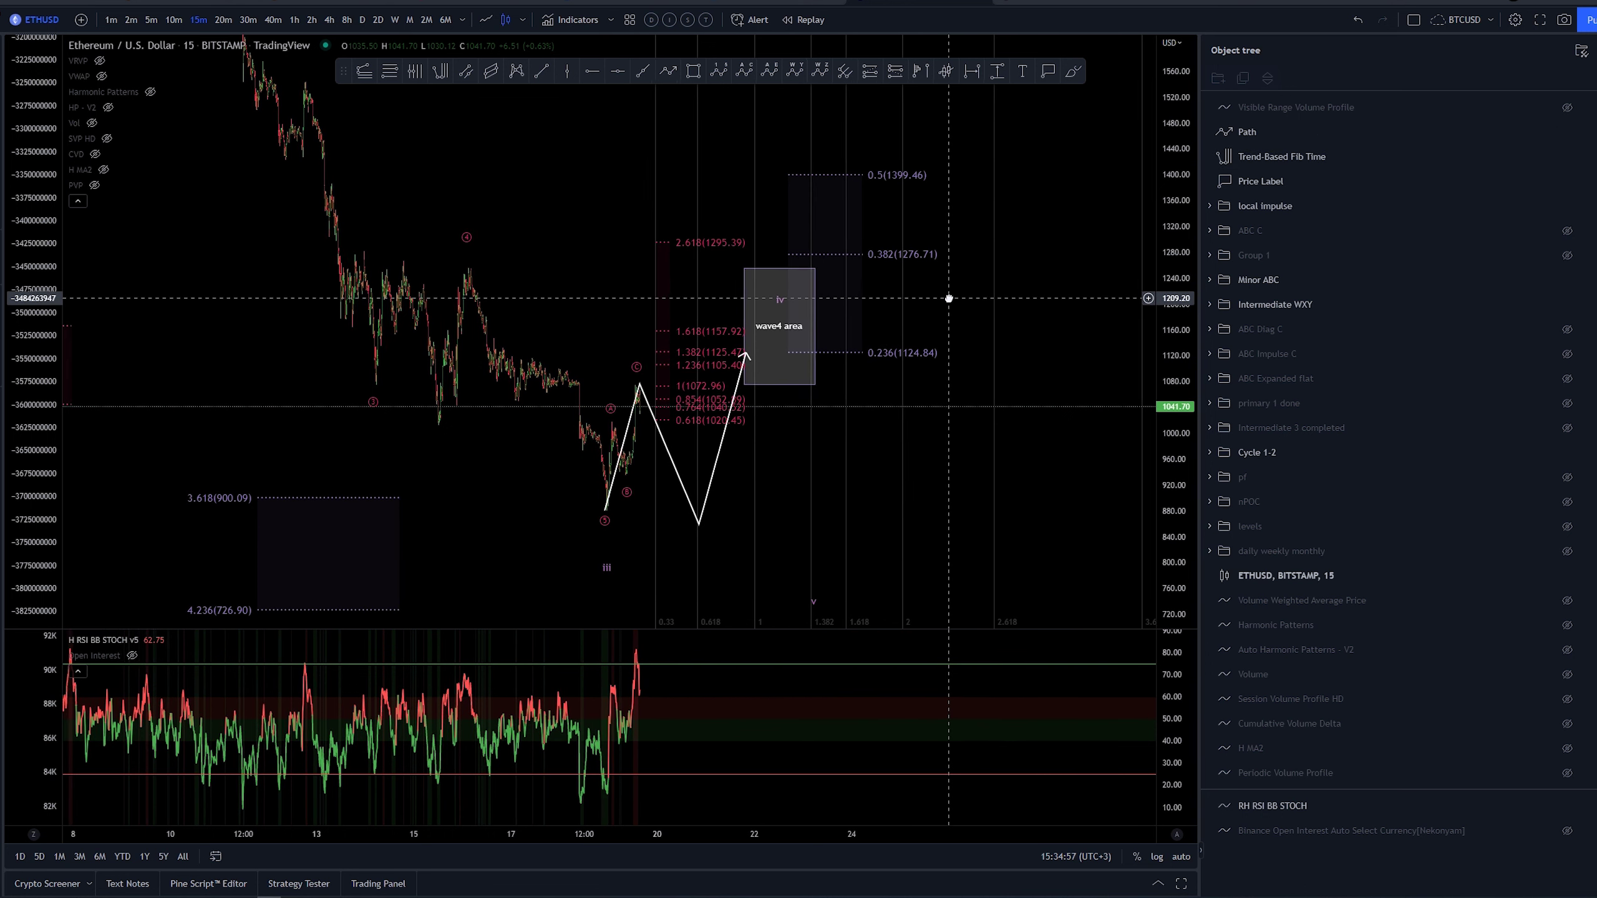